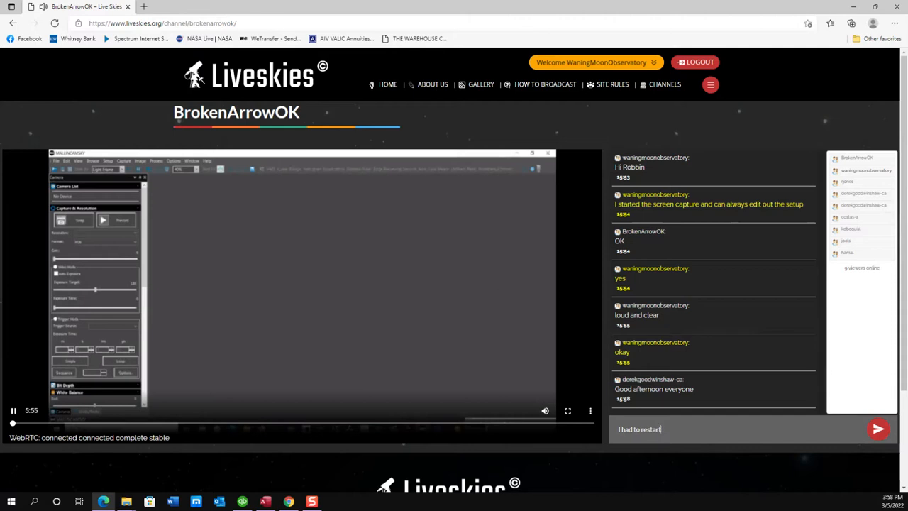
Finish and post the chat message "I had to restart the recording as I was trying to verify that I was recording your audio".
type("the recording as I was f")
type("rying to")
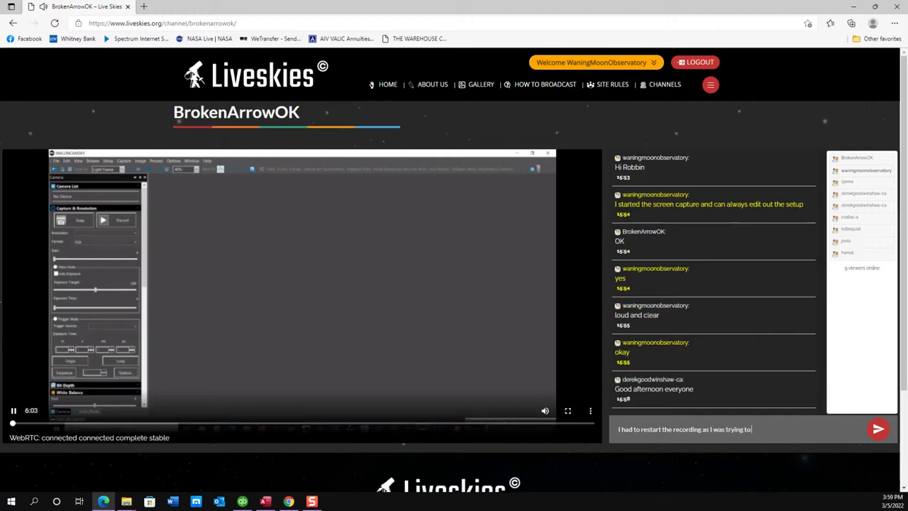
type(" verify that I was recording your audio")
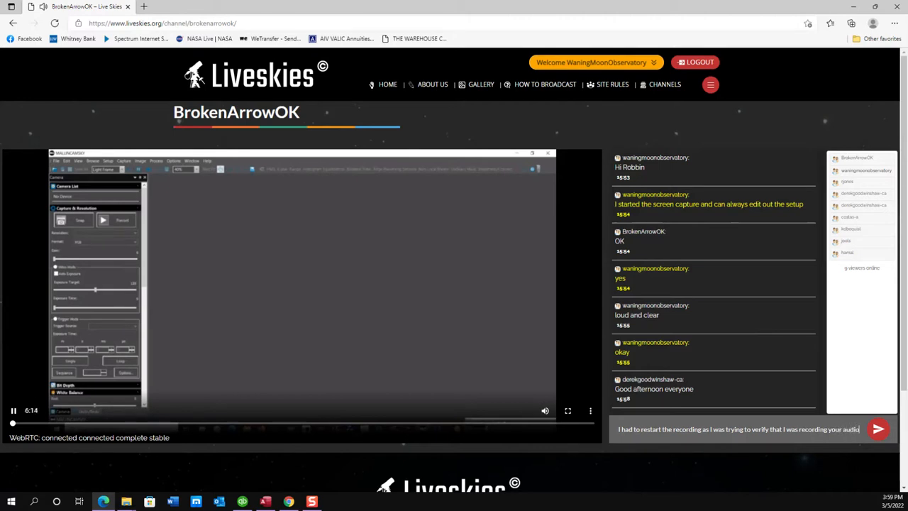
key("Return")
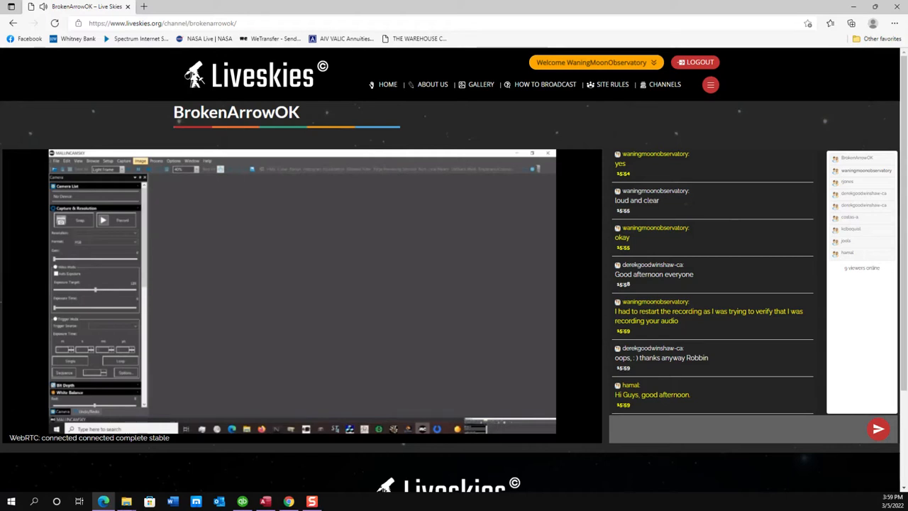
Post "Hi all" in the channel chat, and show the live stream in full screen.
type("H")
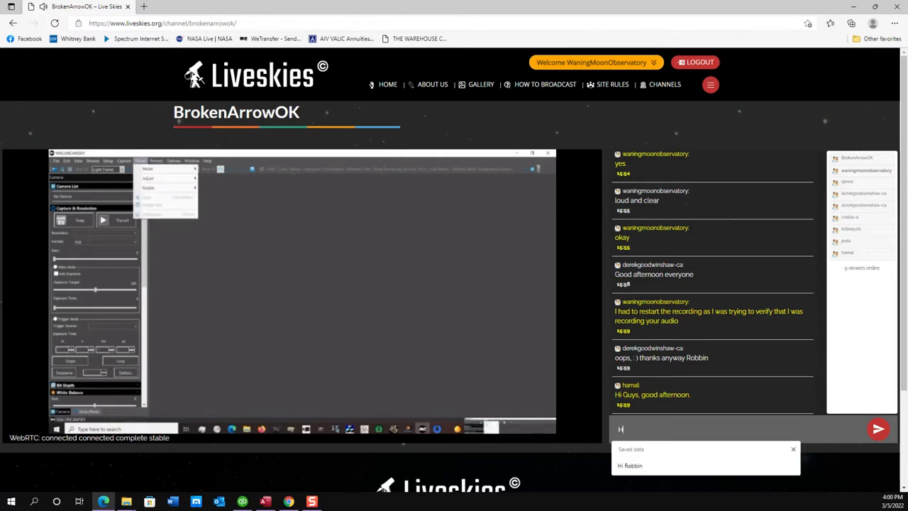
type("i all")
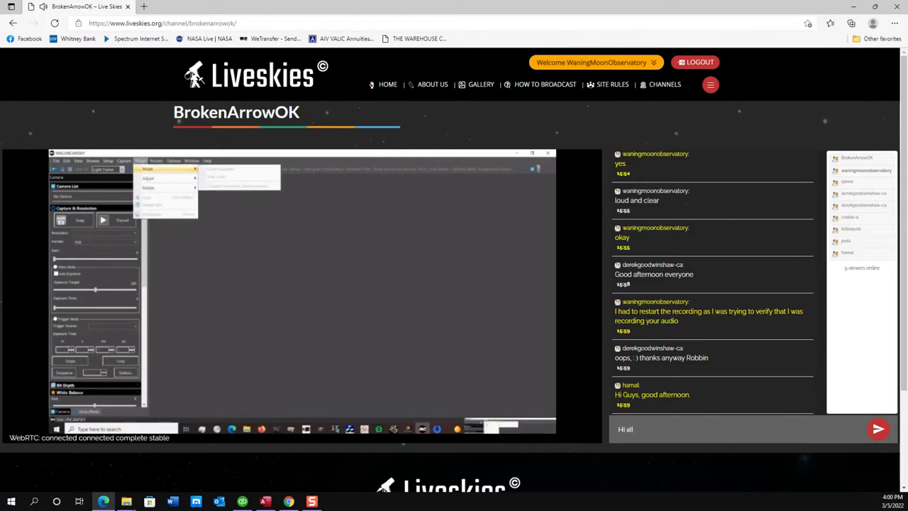
key("Return")
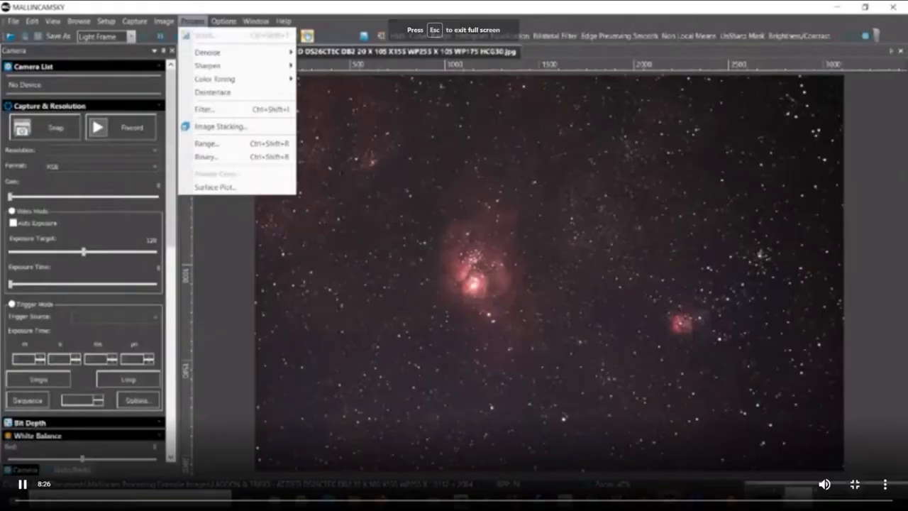
left_click(568, 410)
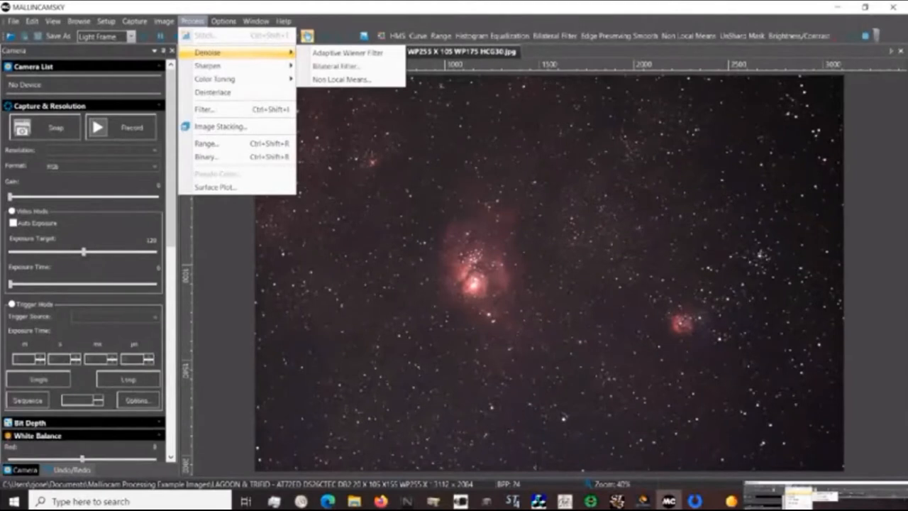
Review the Image Enhance, Edge Enhance, Morphological and Kernel options of the image filters, and close them without applying any.
mouse_move(221, 66)
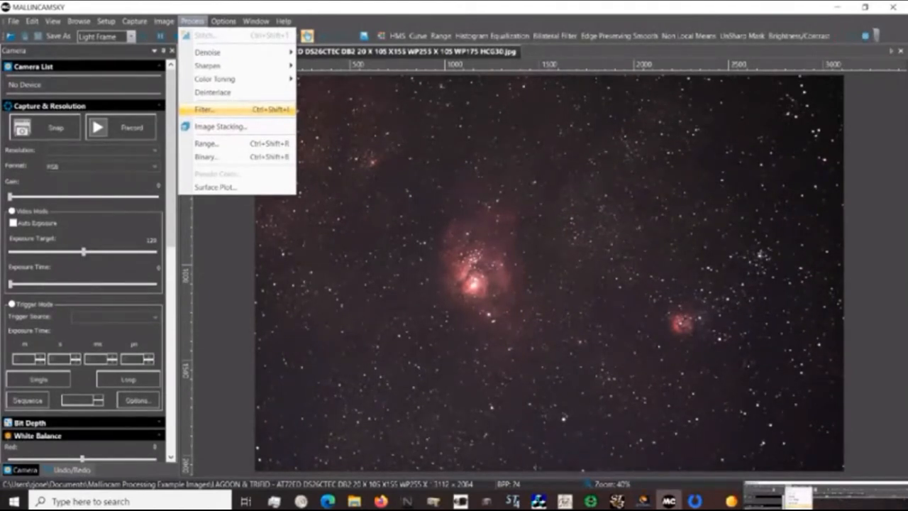
left_click(205, 110)
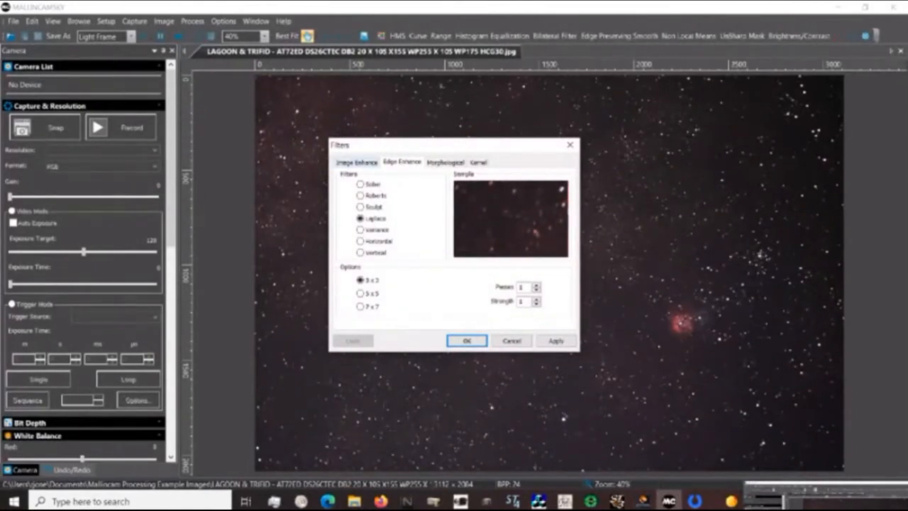
left_click(357, 163)
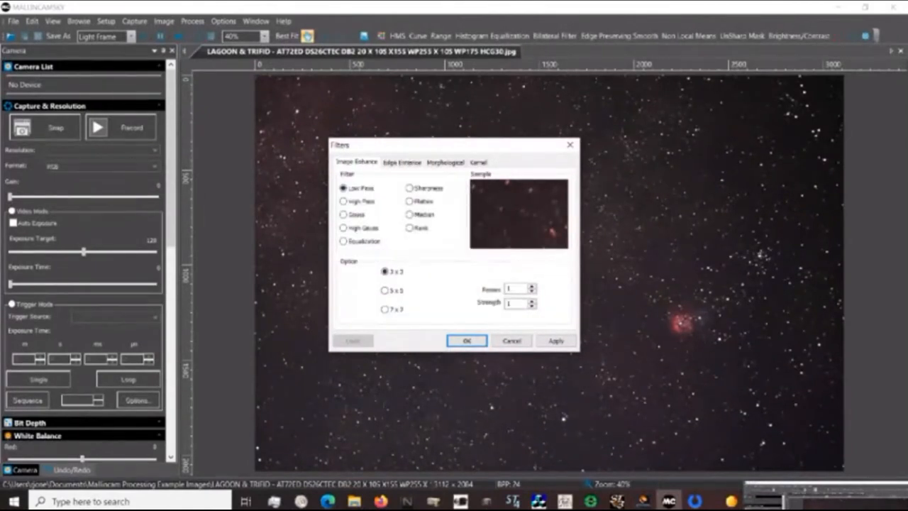
left_click(402, 163)
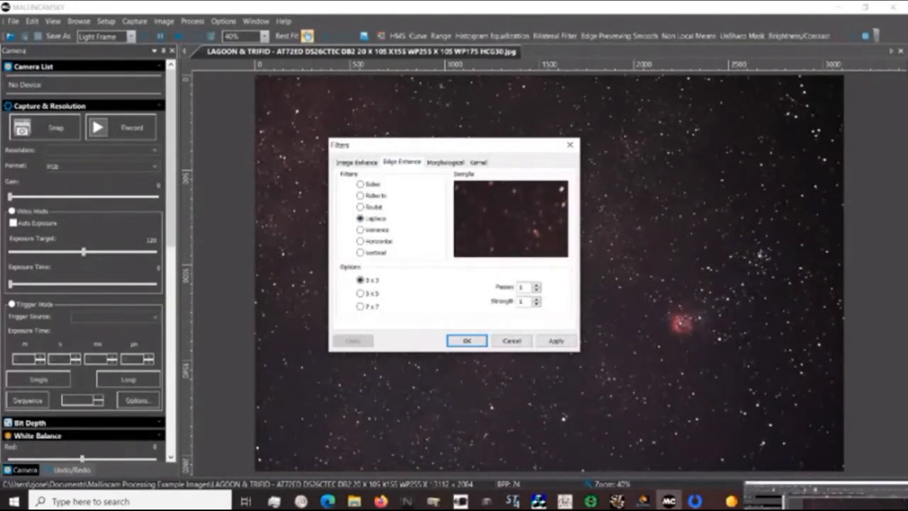
left_click(445, 162)
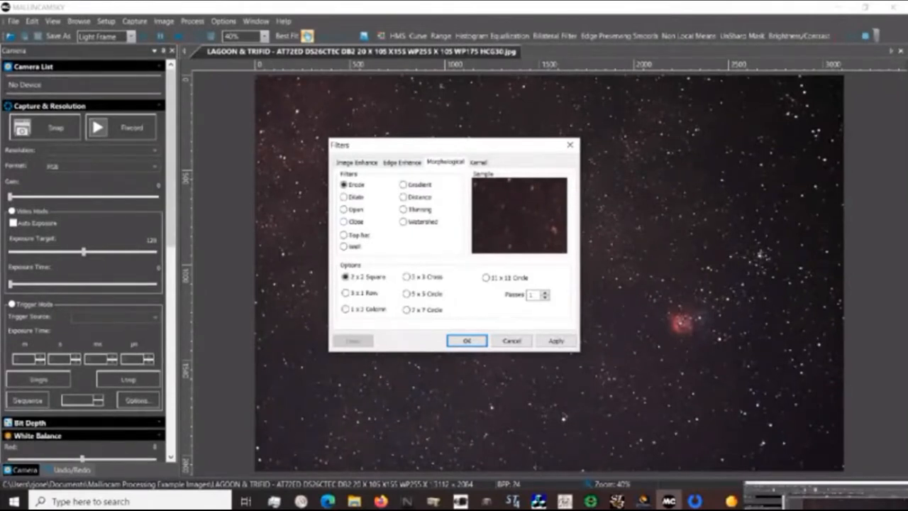
left_click(478, 162)
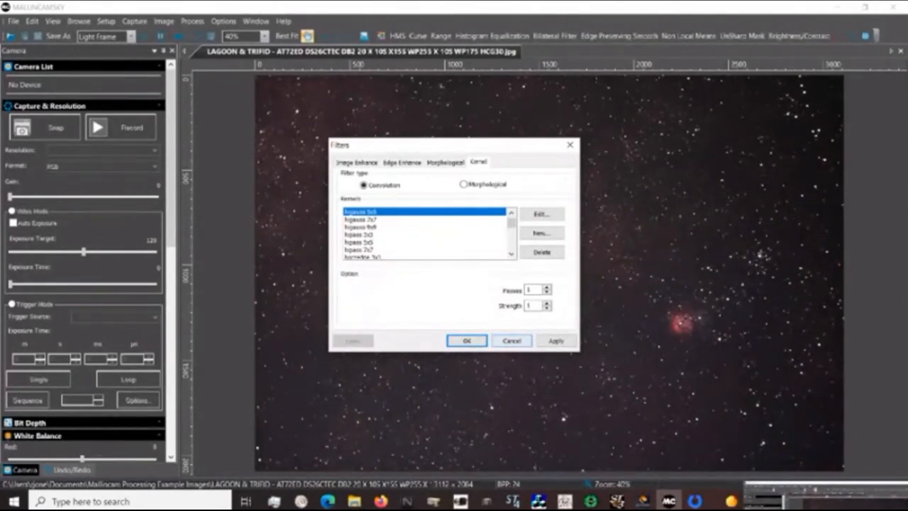
left_click(511, 340)
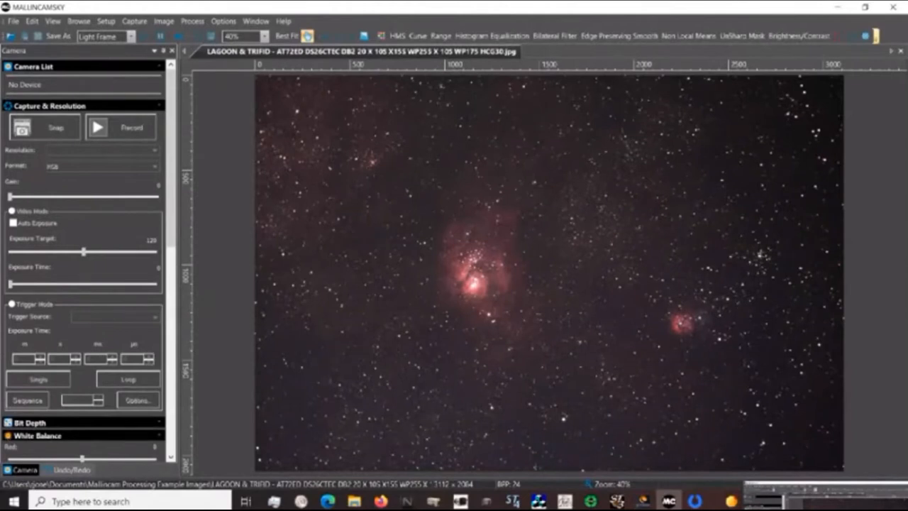
Customize the toolbar by adding the Flip Vertical command from the Image category beside the HMS command.
left_click(876, 36)
left_click(876, 36)
left_click(876, 35)
mouse_move(851, 51)
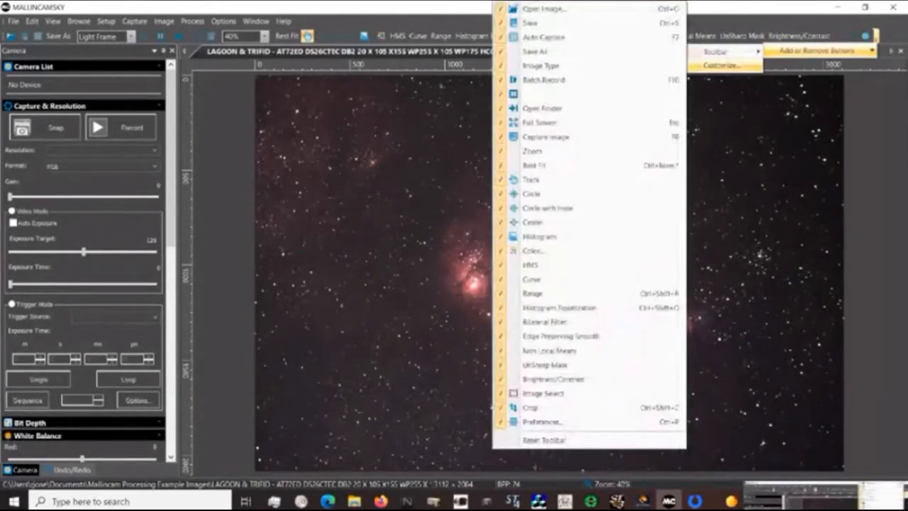
left_click(720, 65)
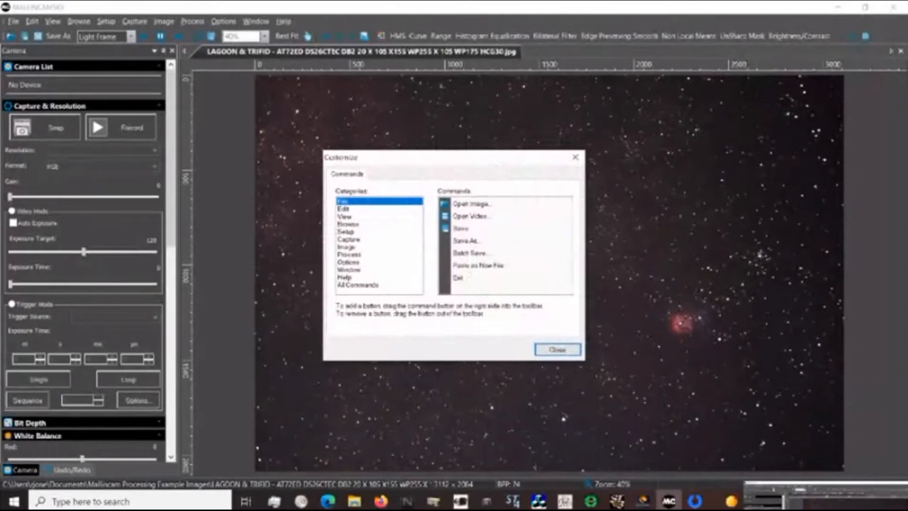
left_click_drag(449, 159, 367, 167)
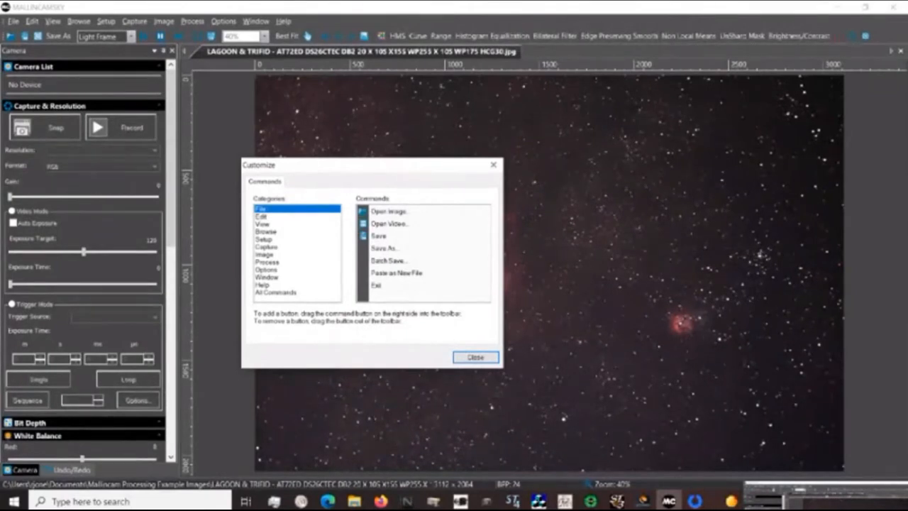
left_click(265, 255)
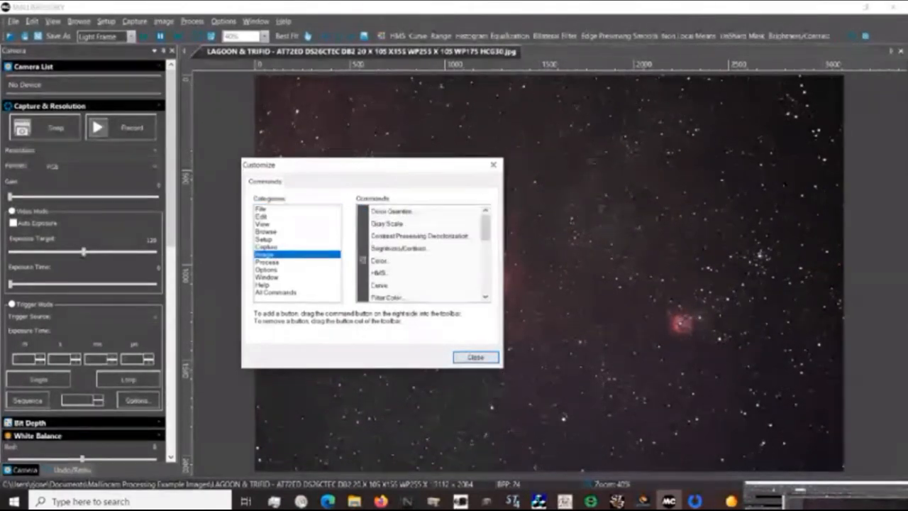
scroll(423, 254, "down", 5)
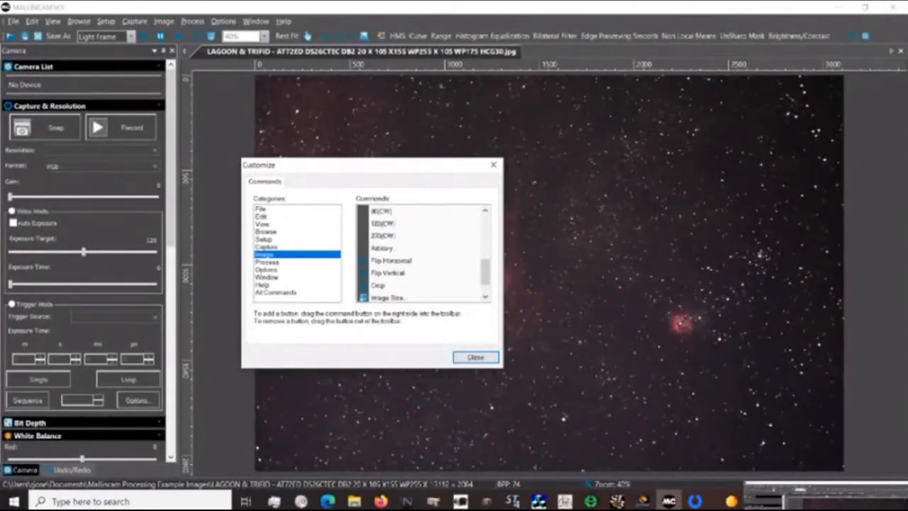
left_click(388, 273)
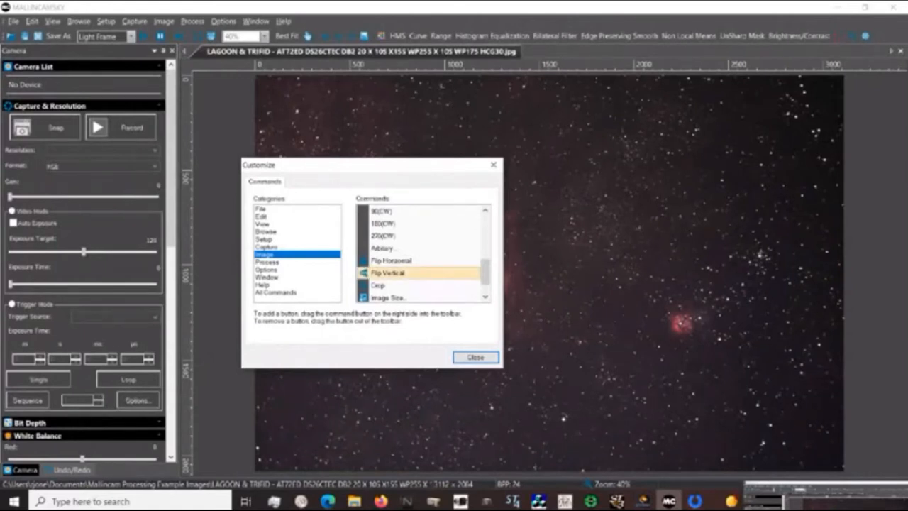
left_click_drag(388, 273, 390, 37)
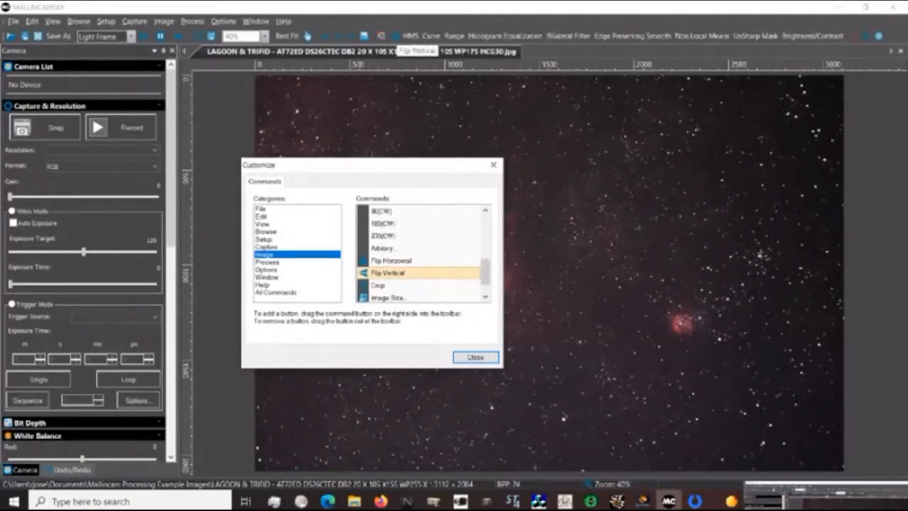
Remove the Flip Vertical command from the toolbar and finish customizing.
left_click_drag(397, 45, 398, 93)
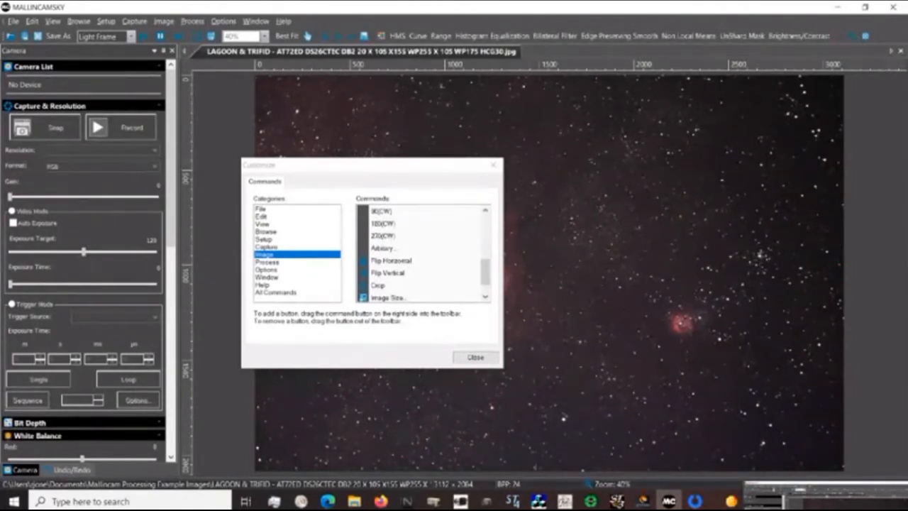
left_click(475, 357)
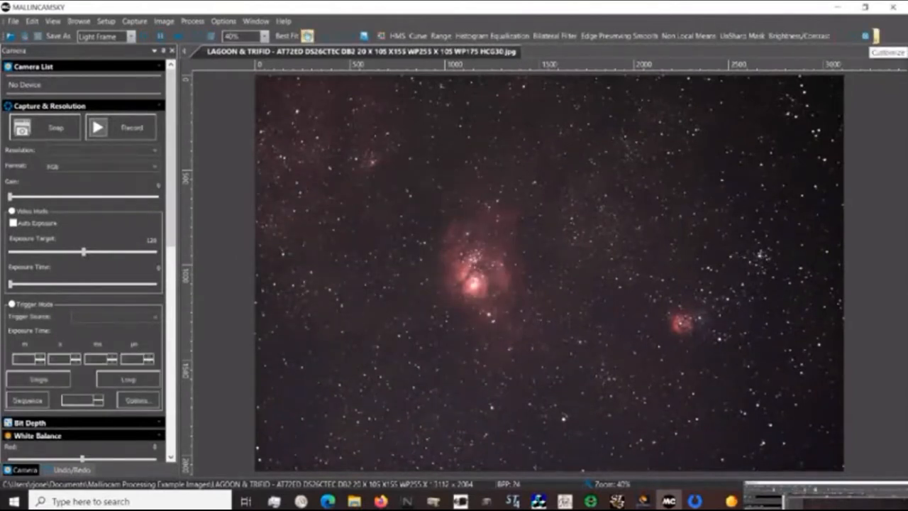
Reopen the toolbar customization dialog to show where commands are added or removed.
left_click(875, 36)
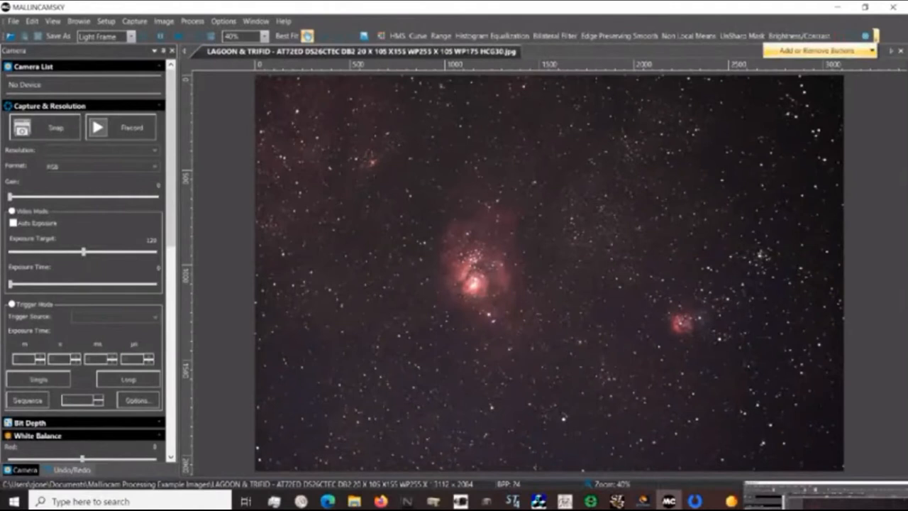
mouse_move(815, 50)
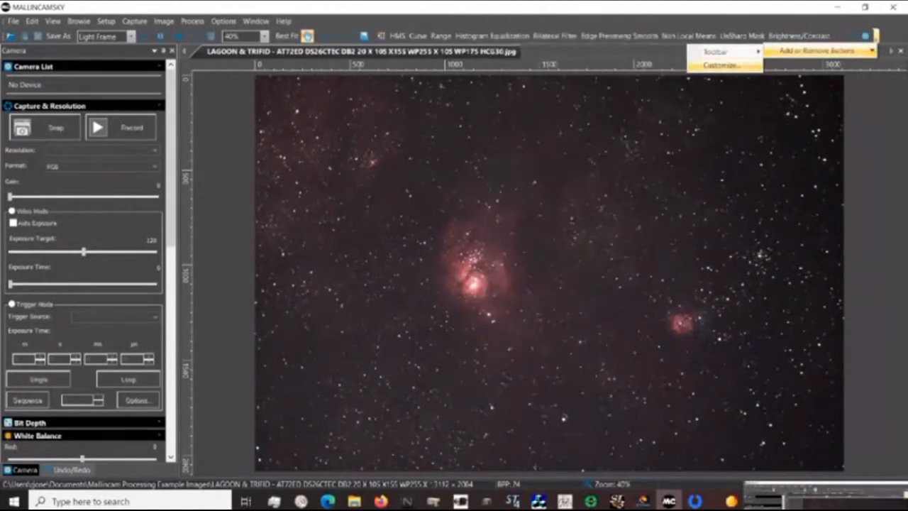
left_click(720, 64)
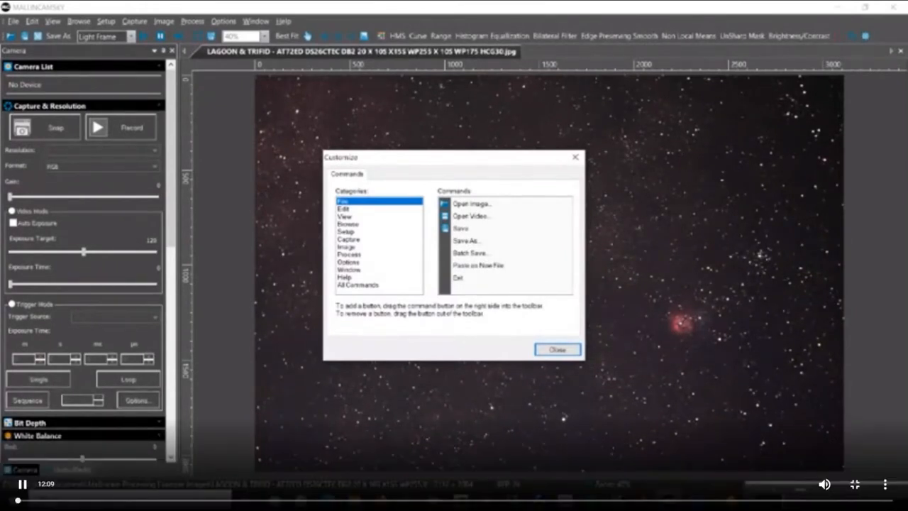
Exit the full-screen stream and post the chat message "I am but your broadcast is not as clear".
key("Escape")
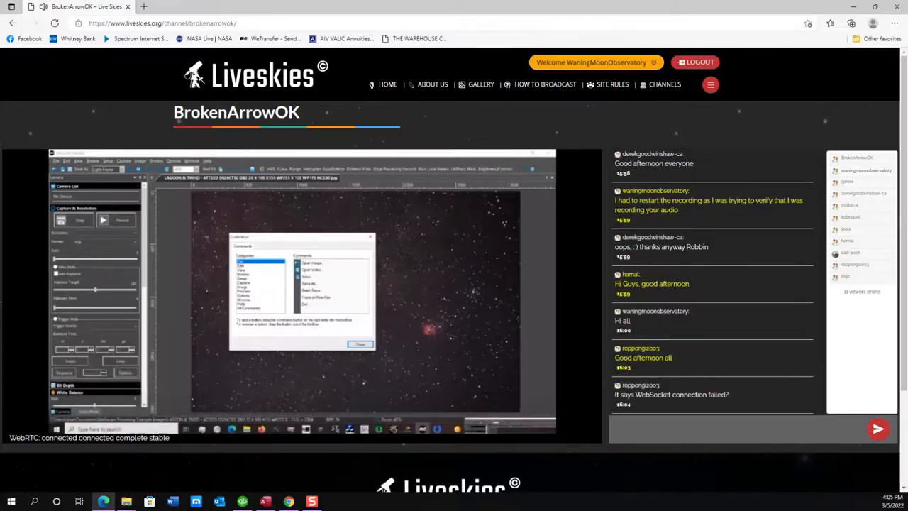
left_click(667, 429)
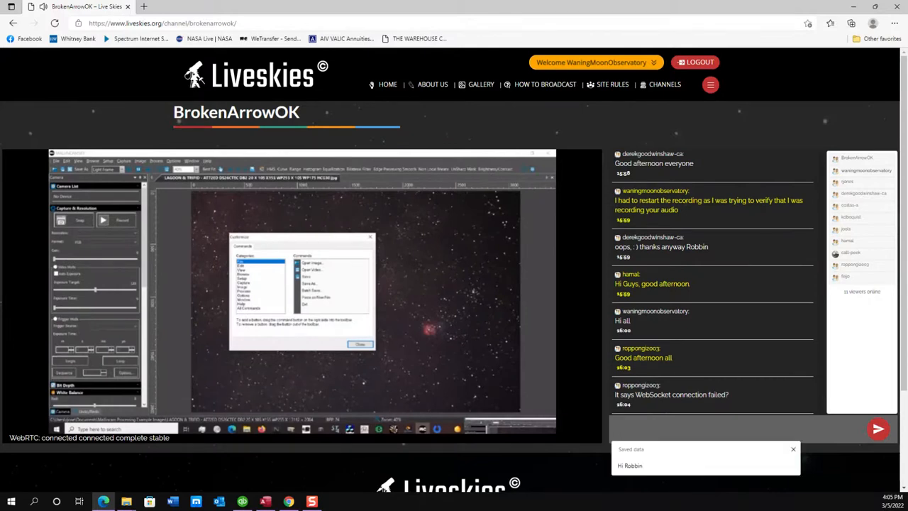
type("for")
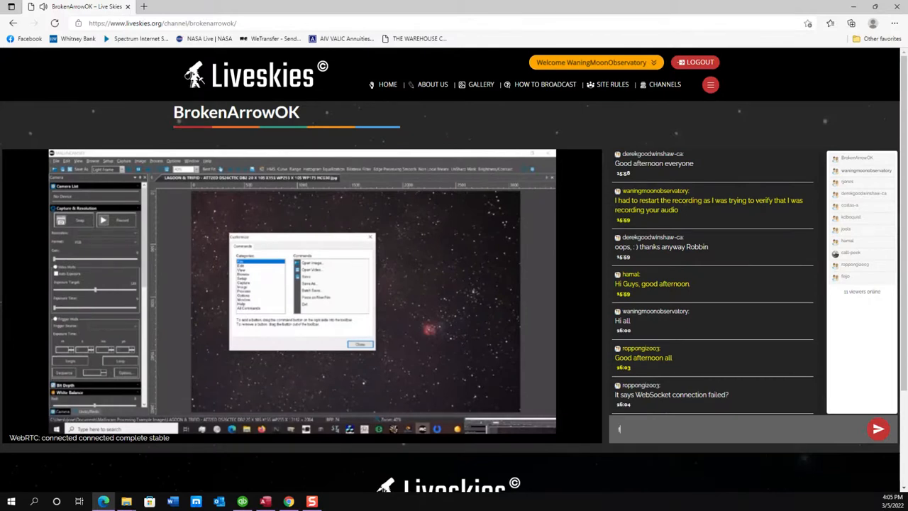
key("BackSpace")
key("BackSpace")
type("I am but your t")
key("BackSpace")
type("broad")
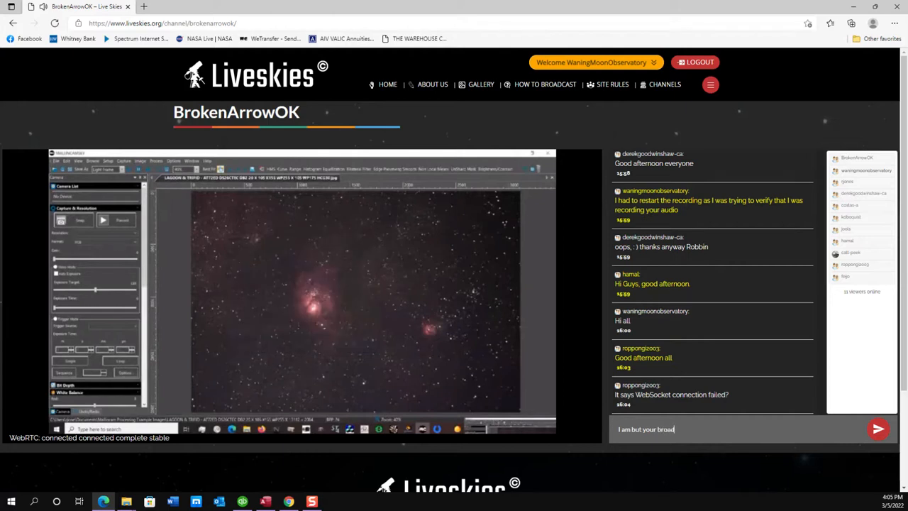
type("cast is not as clear")
key("Return")
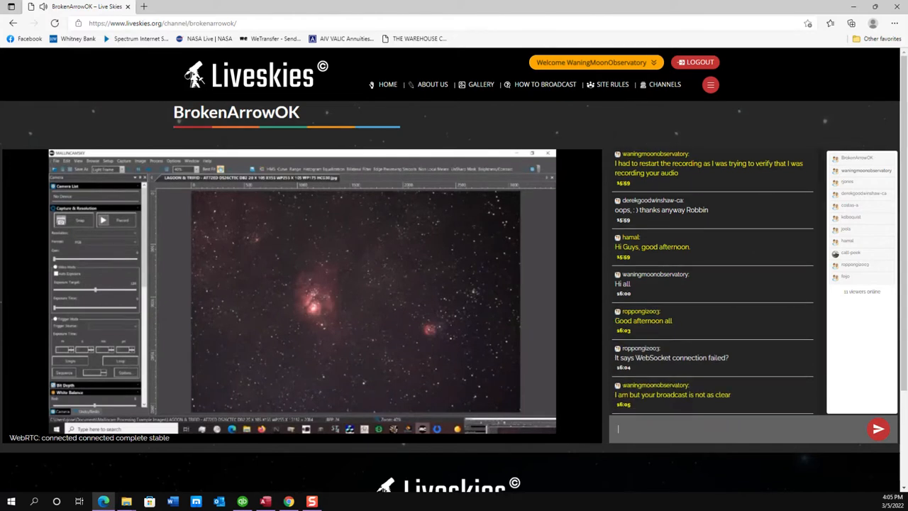
Post two follow-up chat messages, "as it was the last time" and "text is blurry".
type("as it was the last time")
key("Return")
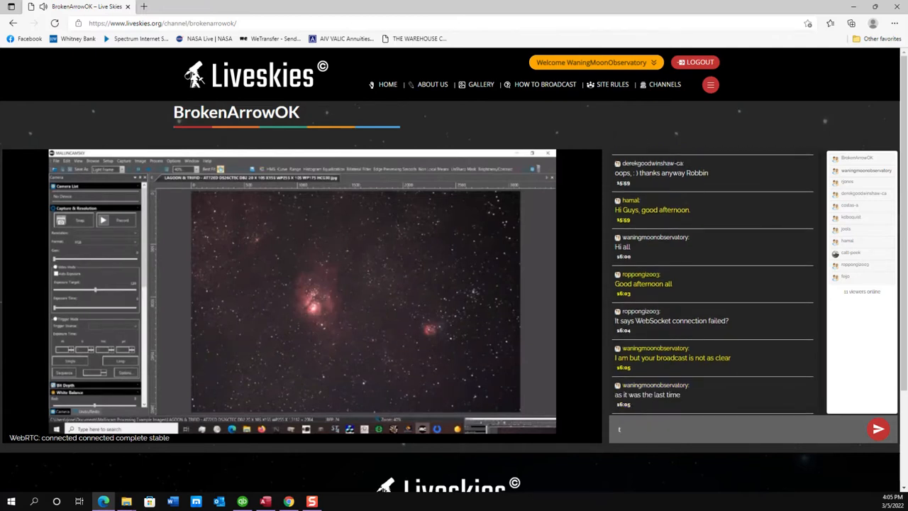
type("is")
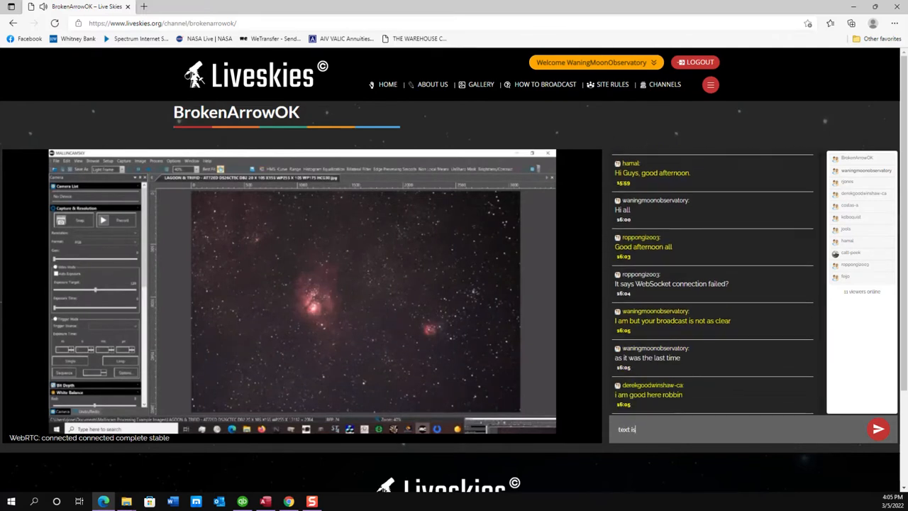
type(" blurry")
key("Return")
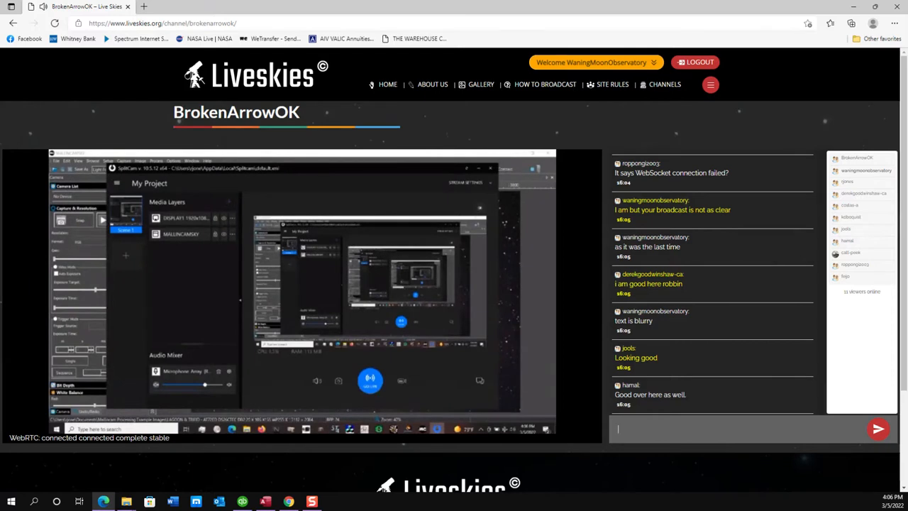
Post the chat message "no that is normally what I use".
left_click(710, 429)
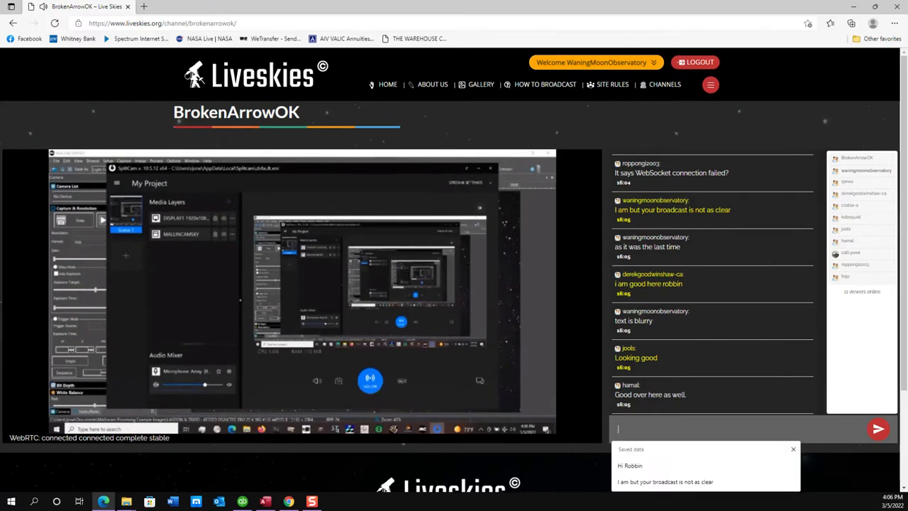
type("n")
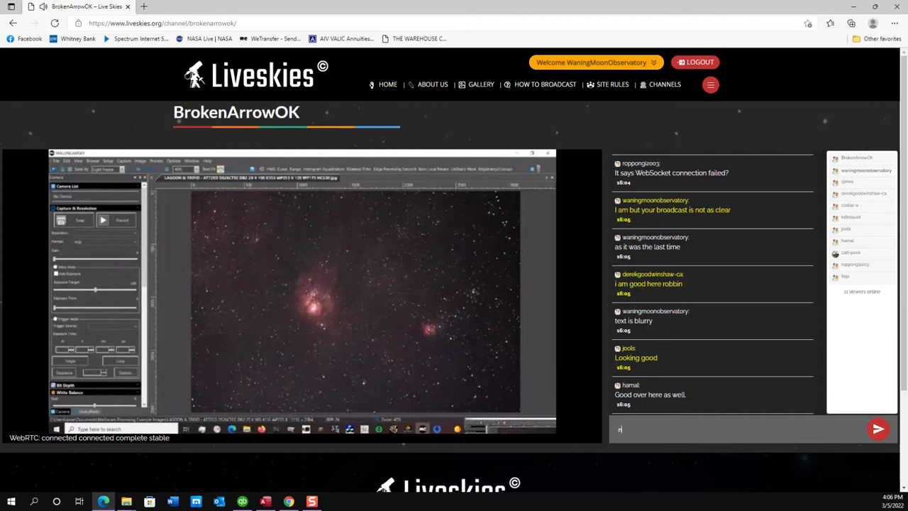
type("o that is normally what I use")
key("Return")
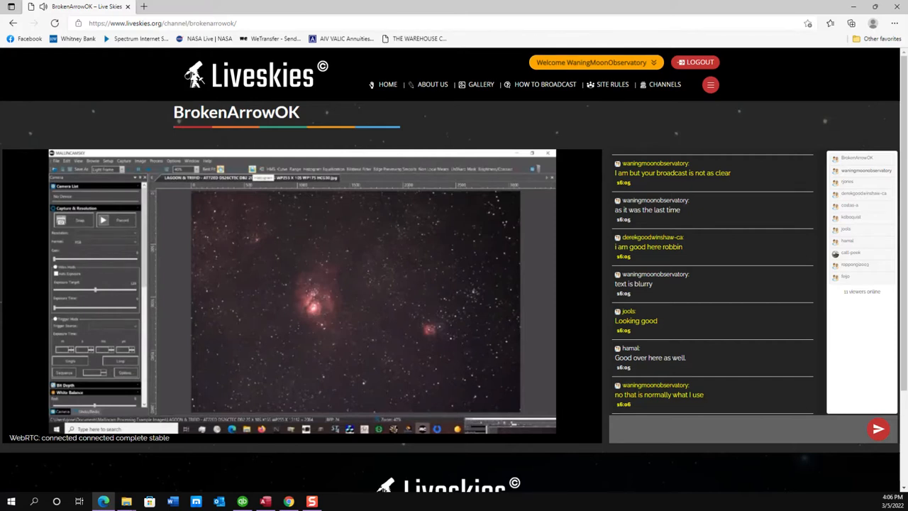
Return the stream to full screen and review which sidebar panels can be shown in MallincamSky.
left_click(567, 411)
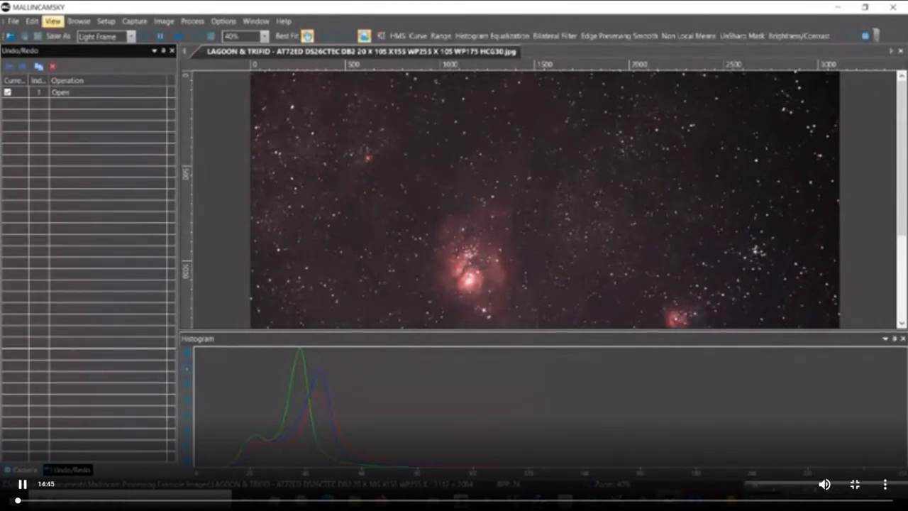
left_click(52, 21)
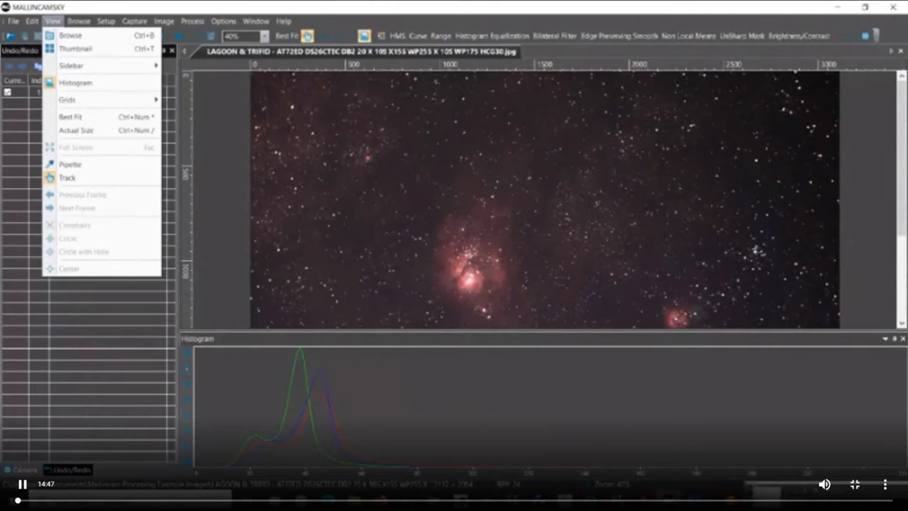
mouse_move(72, 66)
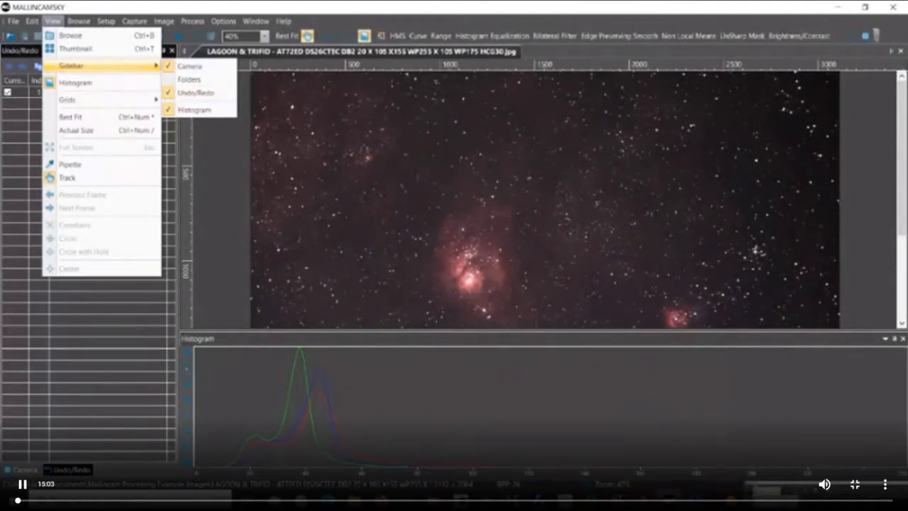
key("Escape")
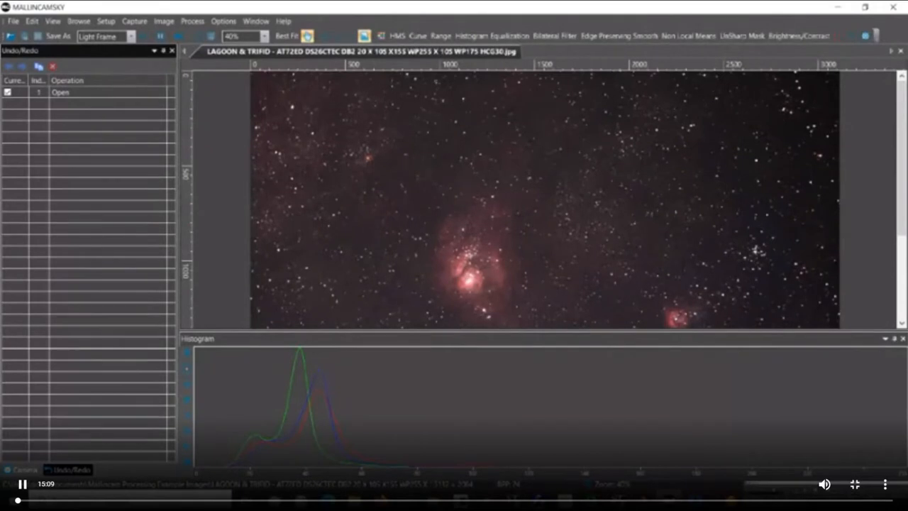
Adjust the nebula image's color in RGB mode by setting green to 7, keeping the dialog clear of the image.
left_click(382, 36)
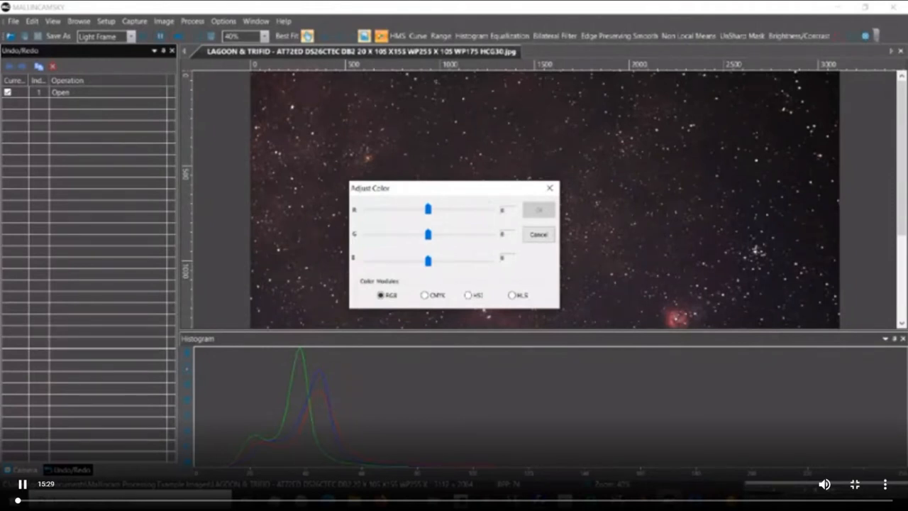
left_click_drag(443, 190, 115, 190)
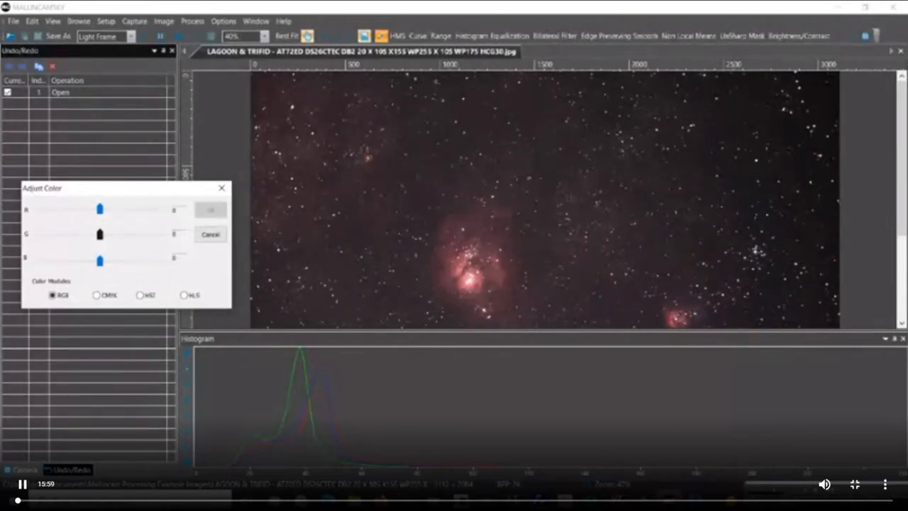
key("Right")
key("Right")
key("Right")
key("Right")
key("Right")
key("Right")
key("Right")
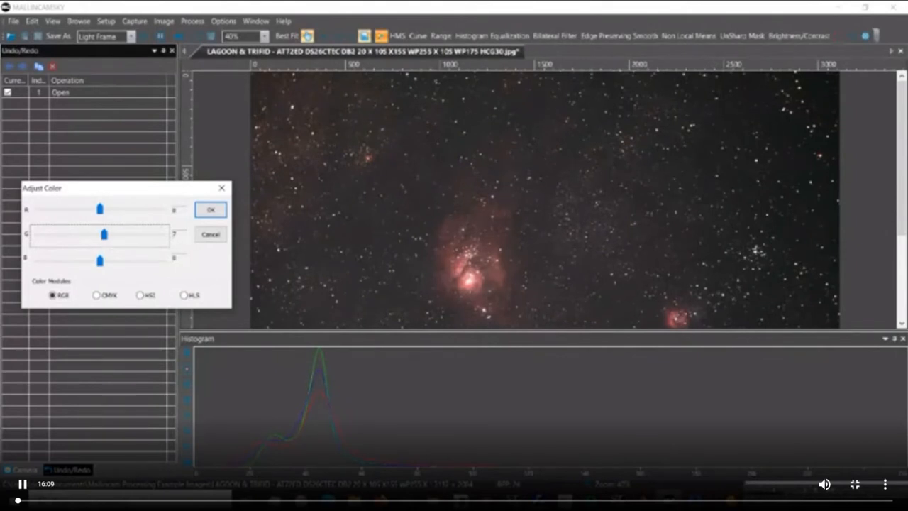
left_click(211, 210)
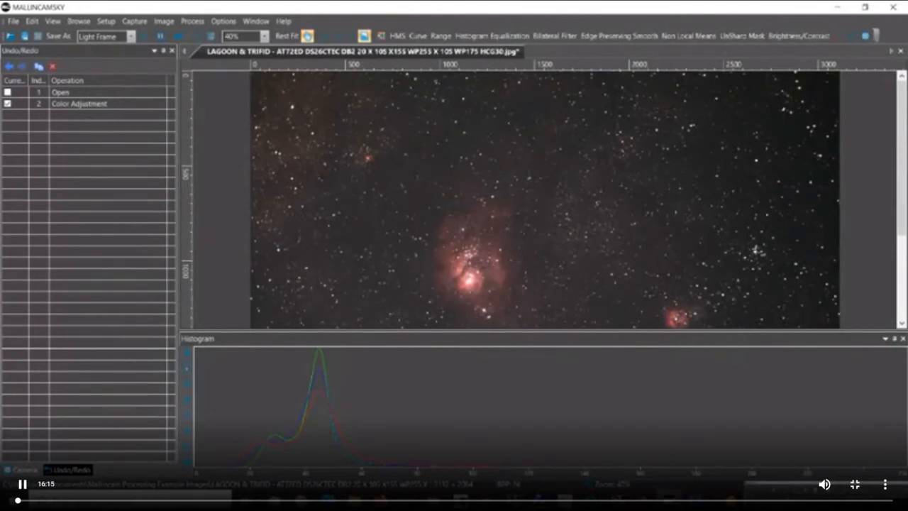
Examine the color-adjusted nebula and its surrounding stars up close, and exit the full-screen stream.
scroll(545, 199, "up", 3)
left_click_drag(497, 237, 594, 158)
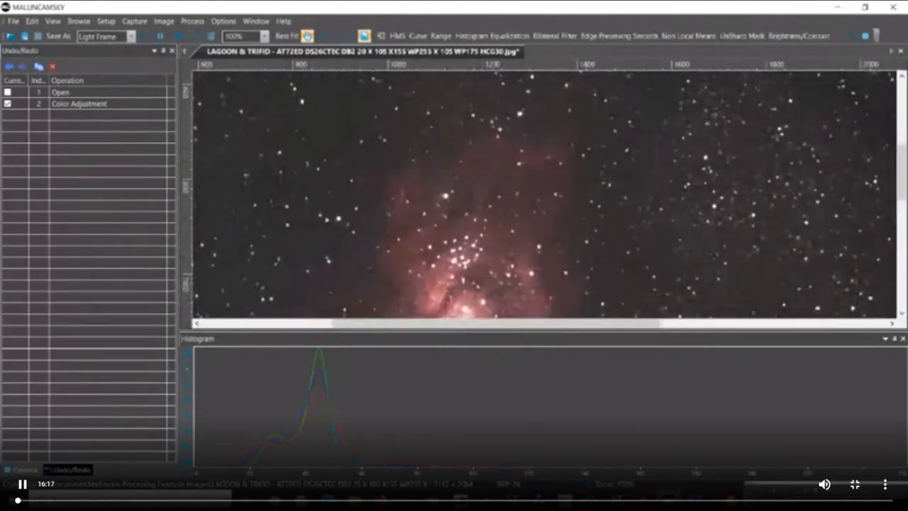
scroll(545, 195, "up", 3)
left_click_drag(425, 177, 702, 225)
left_click_drag(390, 142, 696, 261)
scroll(544, 195, "down", 3)
key("Escape")
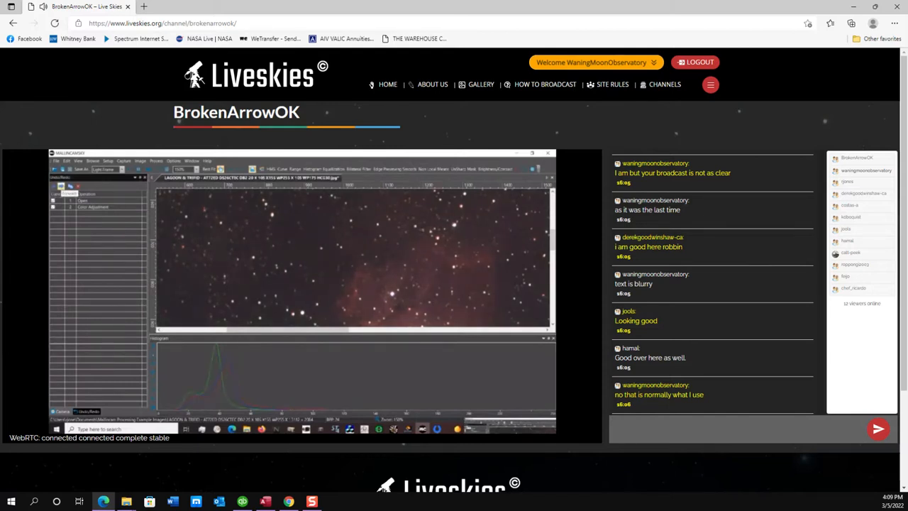
Return the stream to full screen and close the histogram display below the image.
left_click(568, 412)
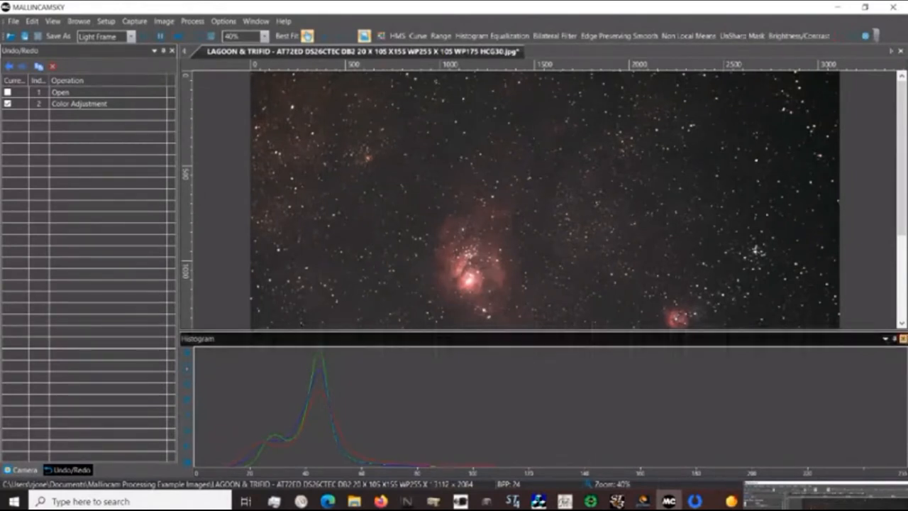
left_click(903, 338)
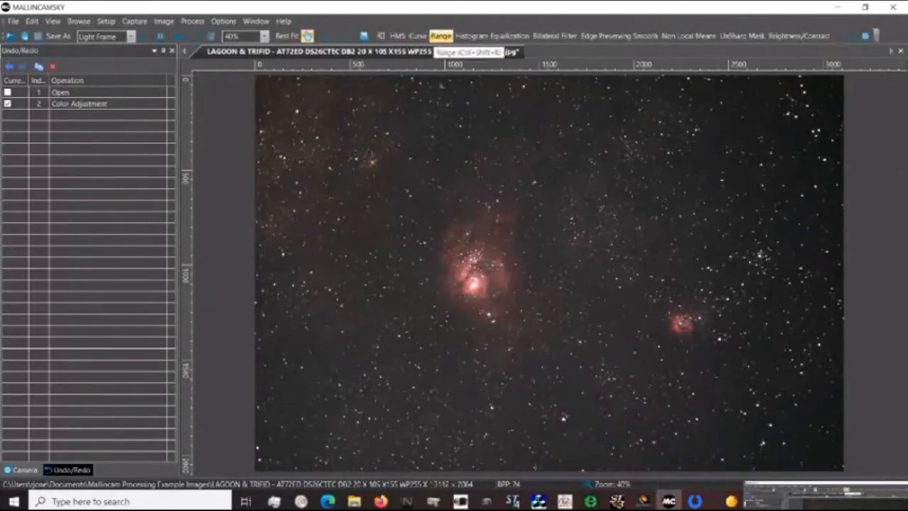
Try the Best Fit range on the image, compare it with the reset range, and discard the adjustment.
left_click(440, 36)
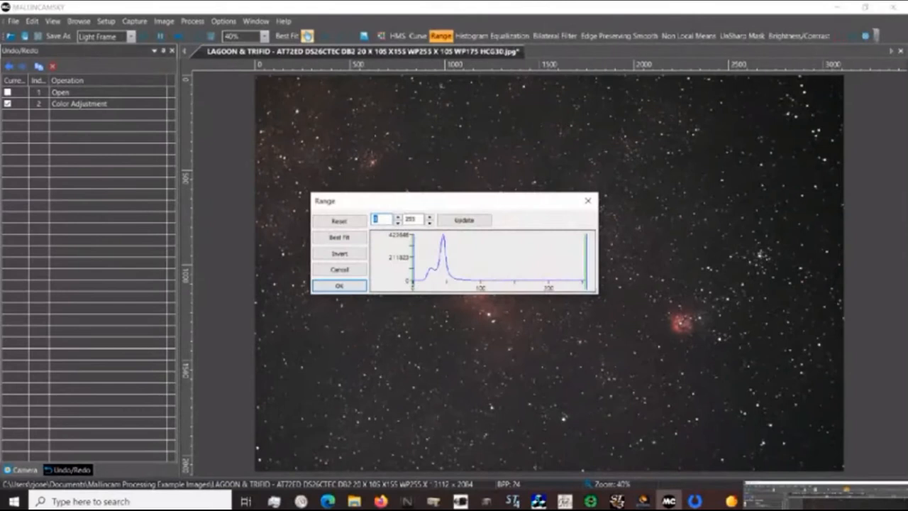
left_click_drag(355, 201, 171, 195)
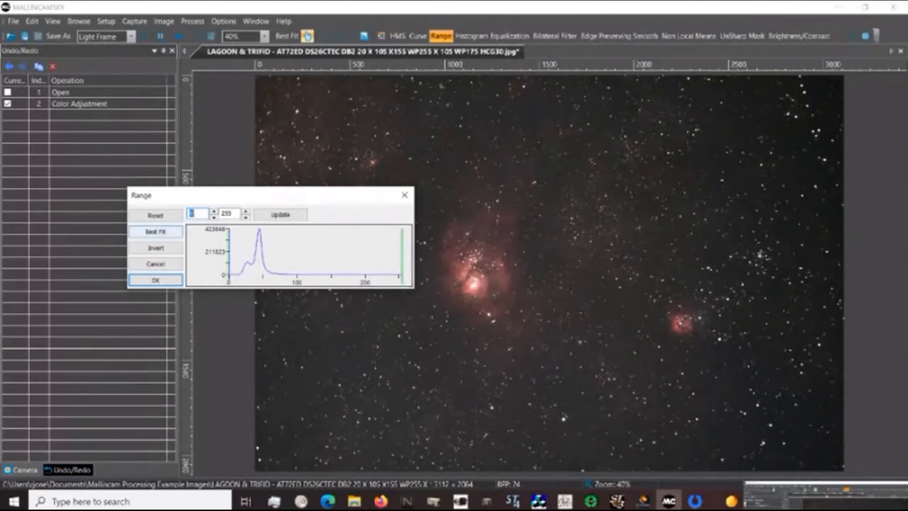
left_click_drag(259, 194, 151, 183)
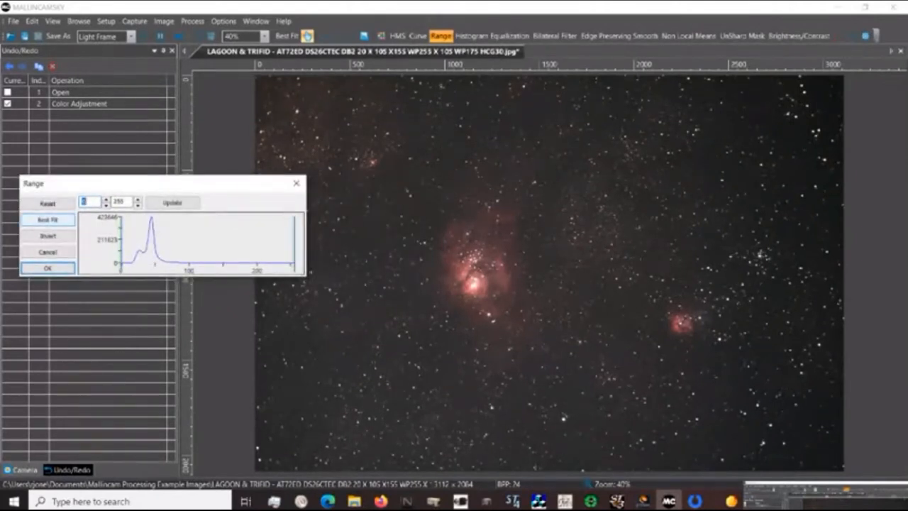
left_click(48, 220)
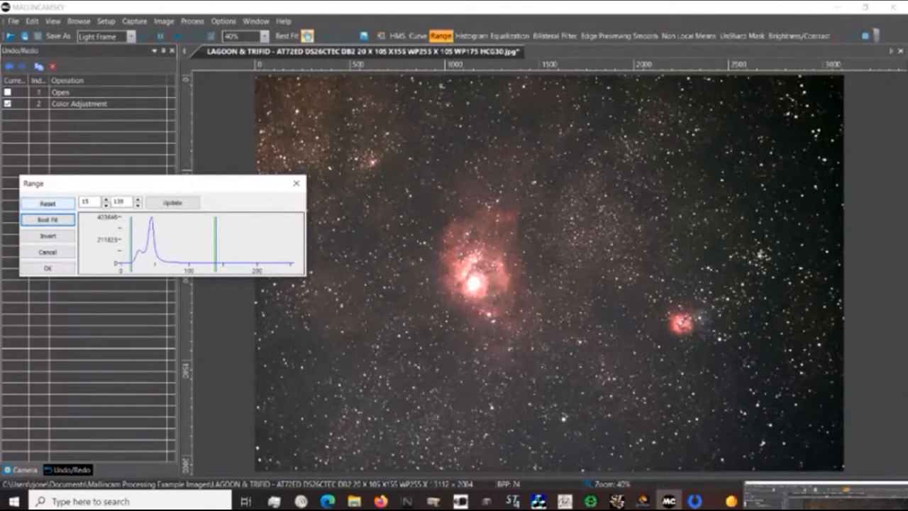
left_click(47, 202)
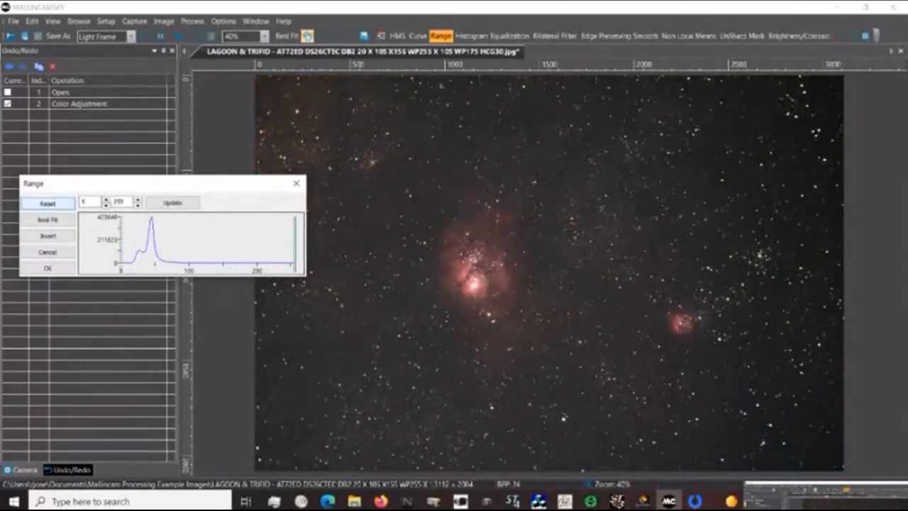
left_click(48, 219)
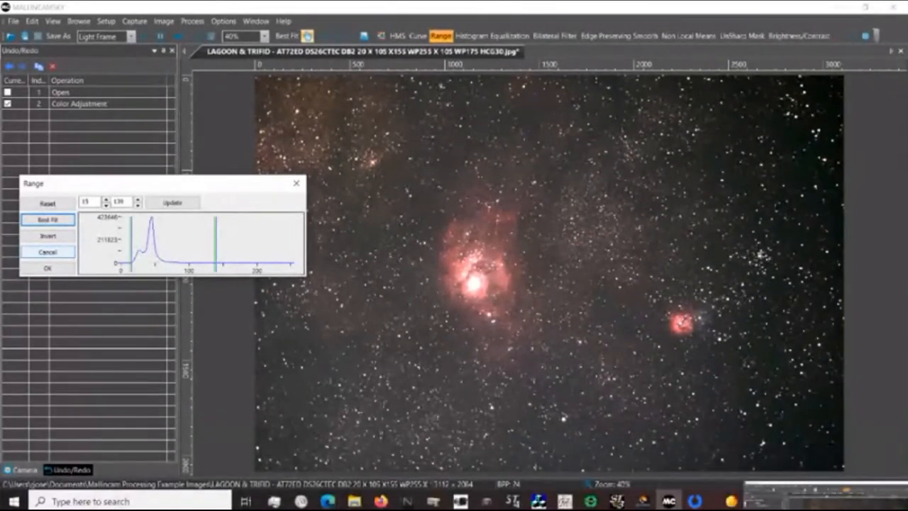
left_click(48, 252)
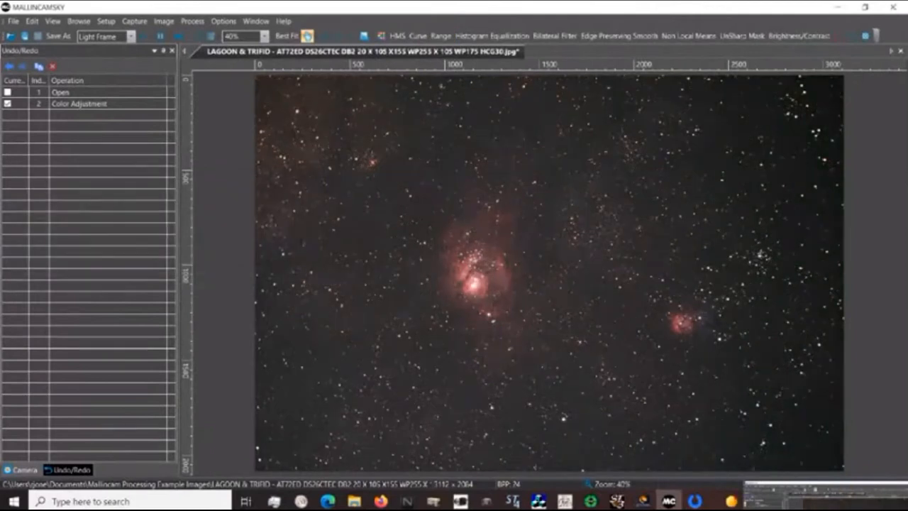
Start a Curve adjustment and raise the middle of the curve to brighten the nebula's midtones.
left_click(417, 36)
left_click_drag(447, 158, 198, 160)
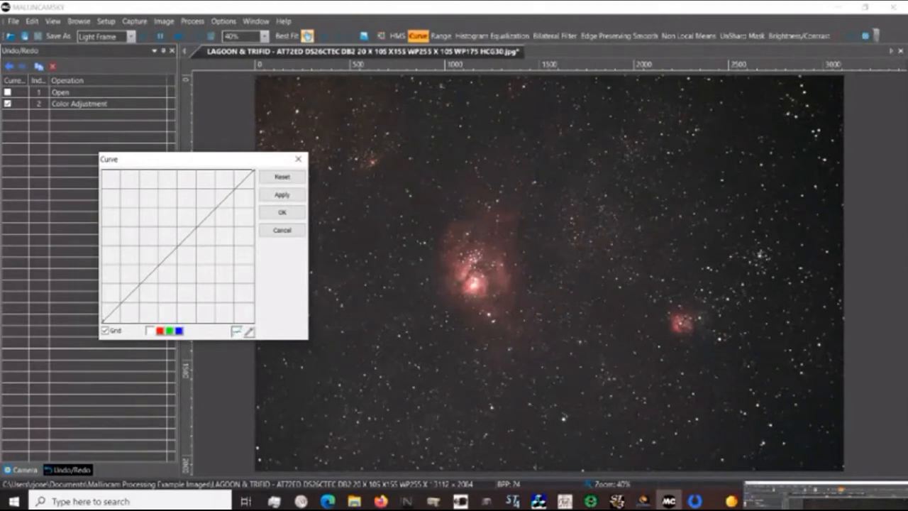
left_click_drag(178, 244, 158, 226)
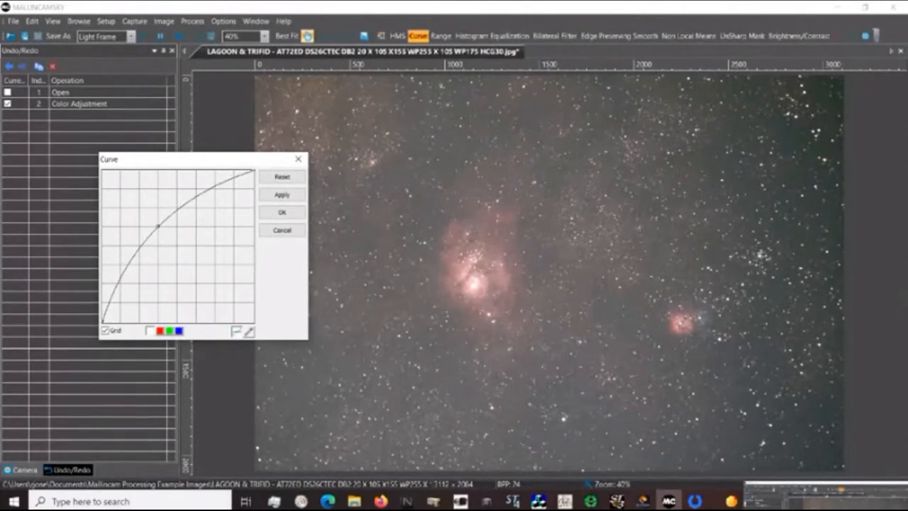
left_click_drag(158, 226, 178, 207)
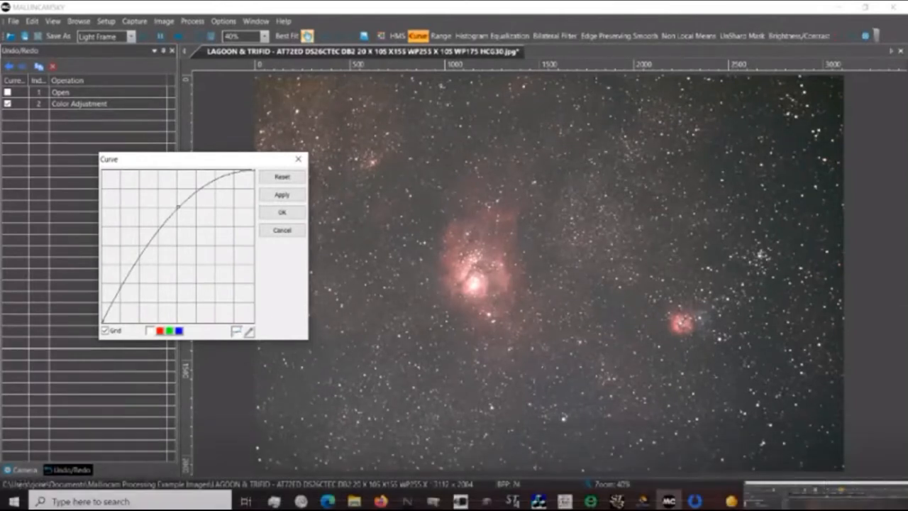
Add a second curve point in the shadows, lower it to form an S-shape, and apply the curve.
left_click(121, 287)
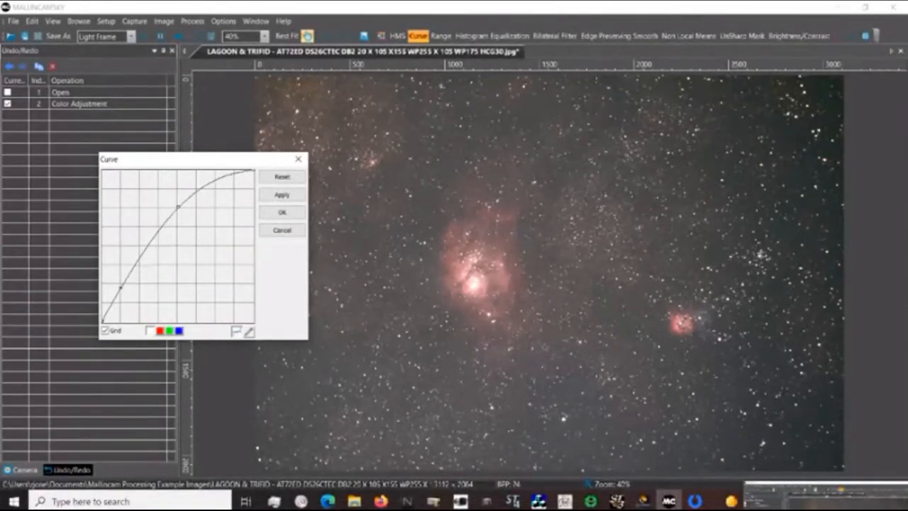
left_click_drag(121, 288, 128, 290)
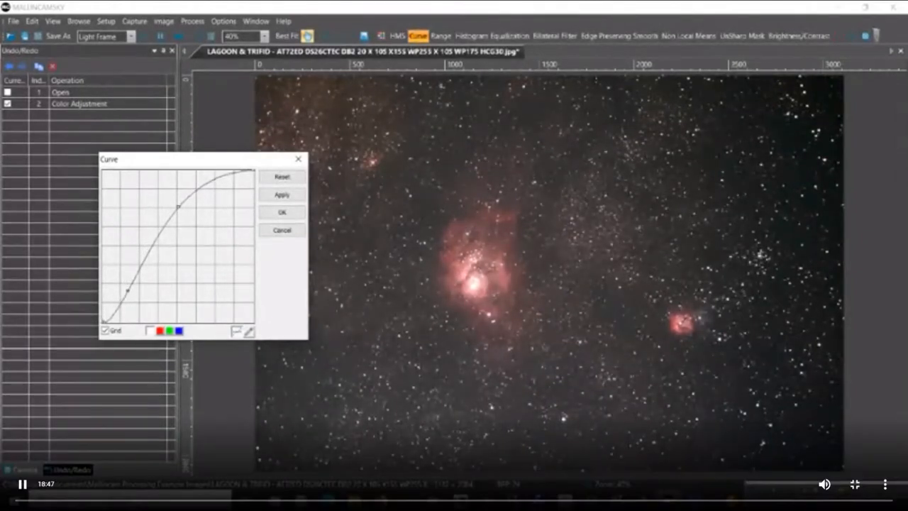
left_click_drag(128, 290, 130, 289)
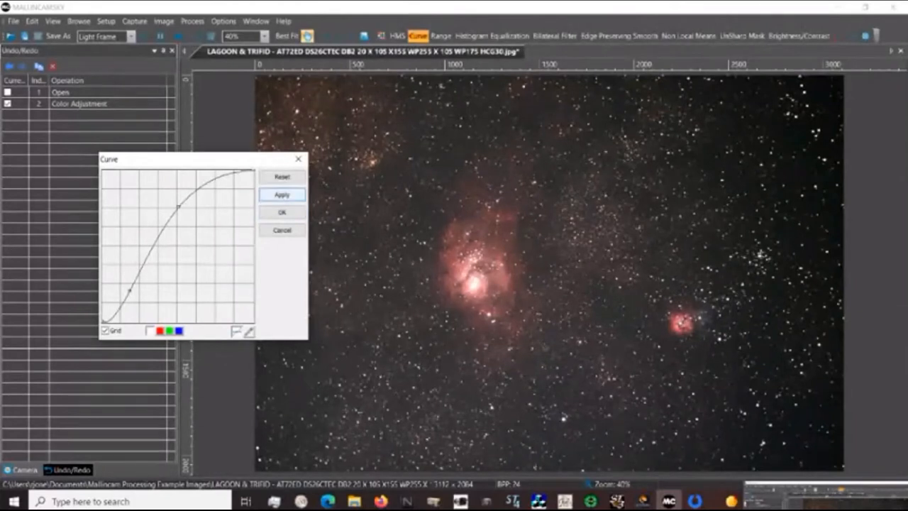
left_click(281, 194)
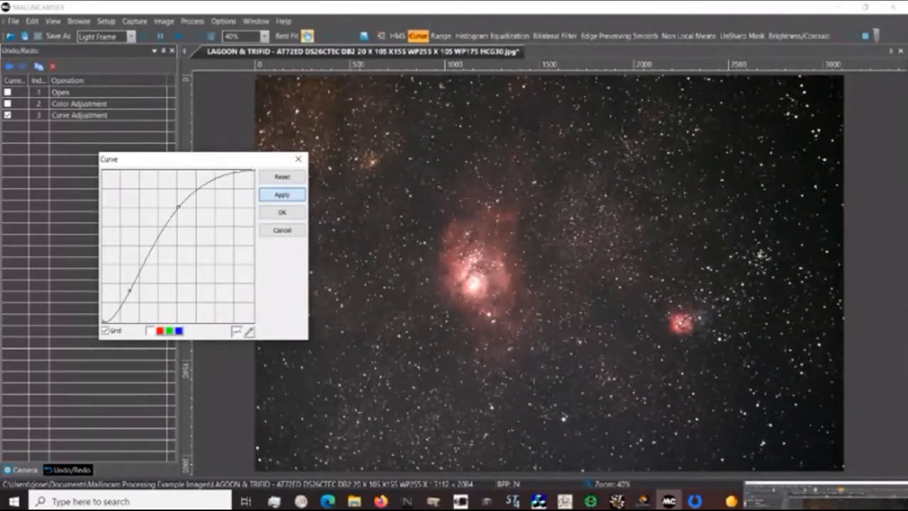
Finish the Curve adjustment and delete the duplicate fourth entry from the operation history.
left_click(282, 212)
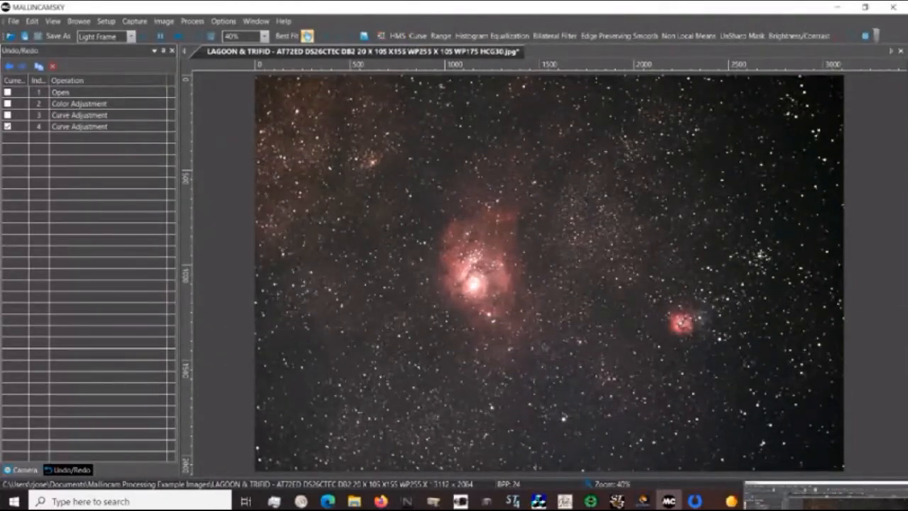
left_click(85, 127)
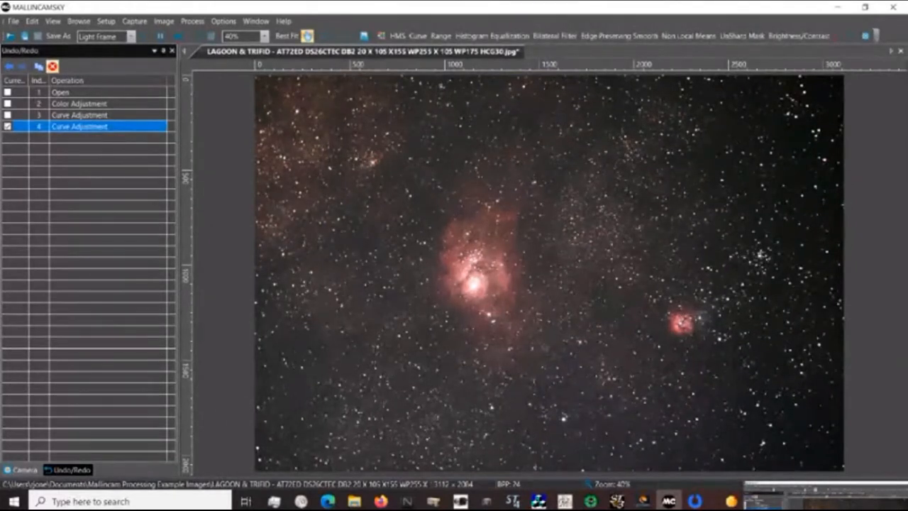
left_click(52, 66)
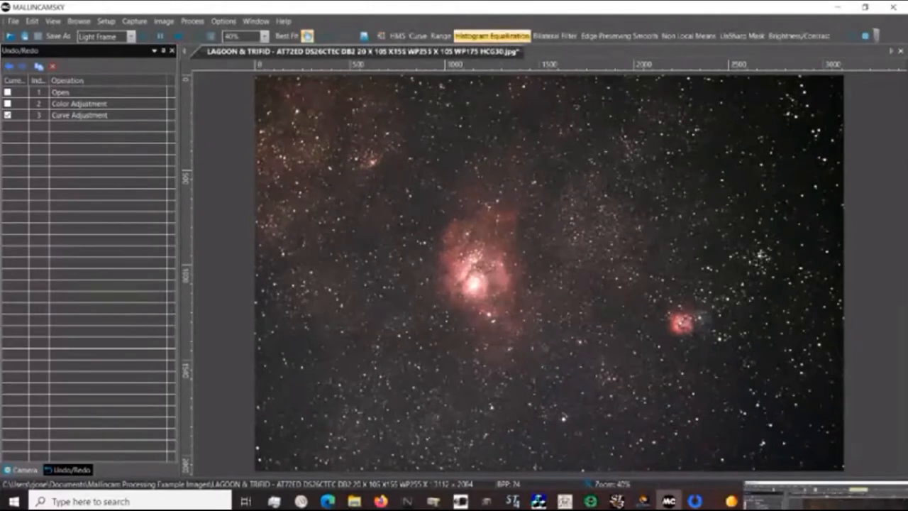
Inspect the nebula's detail and background noise at 300% zoom.
scroll(545, 270, "up", 4)
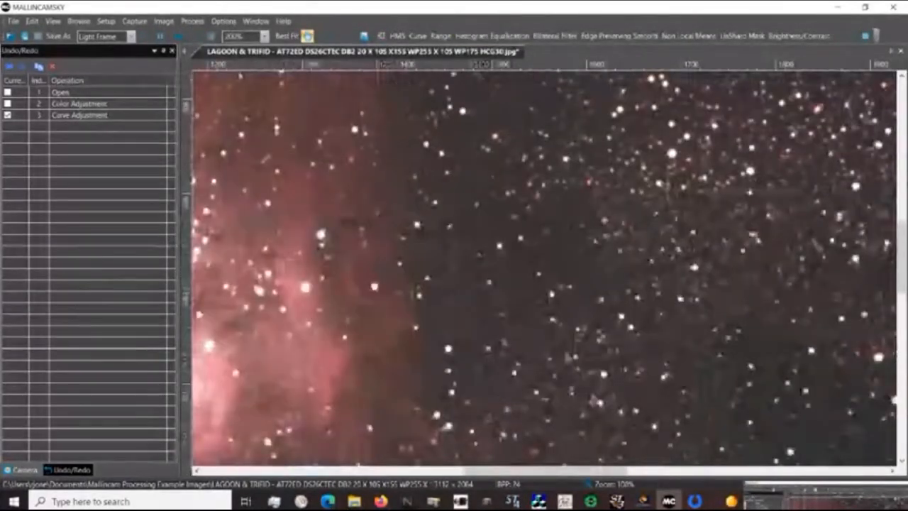
left_click_drag(247, 190, 652, 338)
scroll(539, 264, "up", 1)
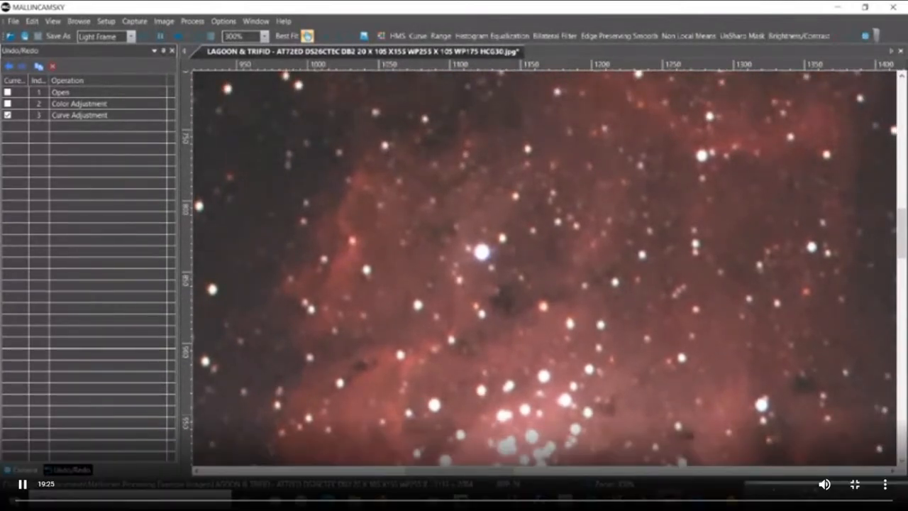
left_click_drag(554, 262, 509, 296)
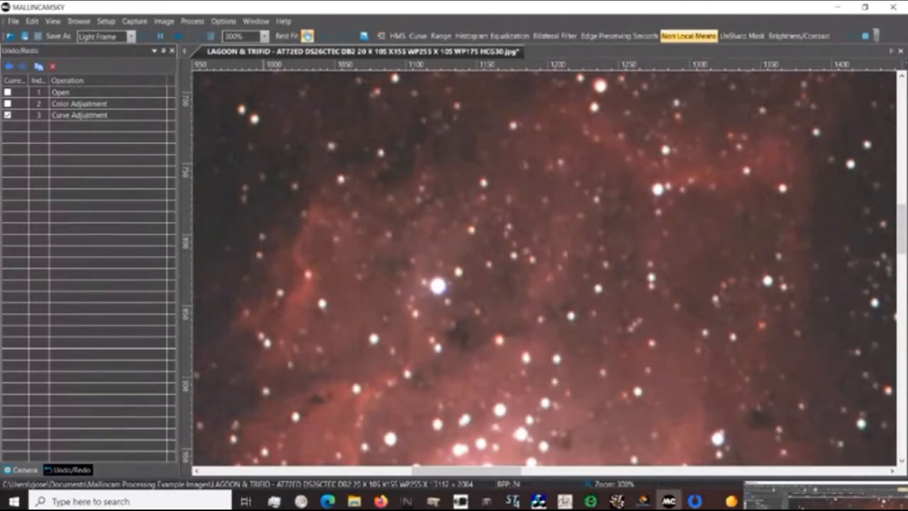
Start the Non Local Means filter on the nebula's edge and lower its Template Window setting.
left_click_drag(454, 269, 650, 270)
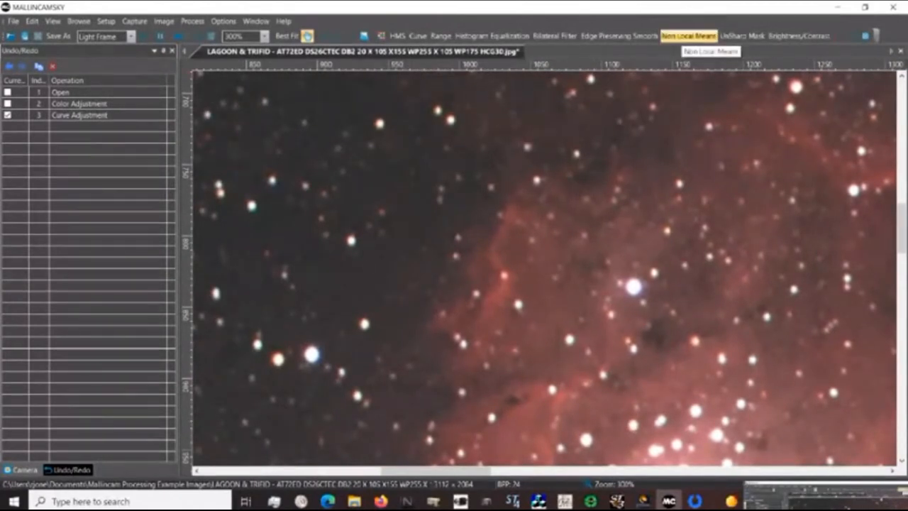
left_click(688, 36)
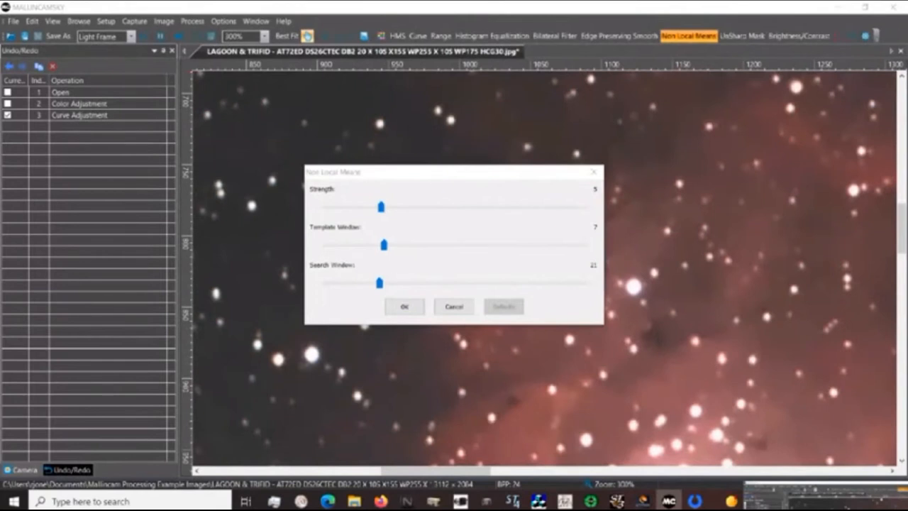
left_click_drag(473, 171, 257, 200)
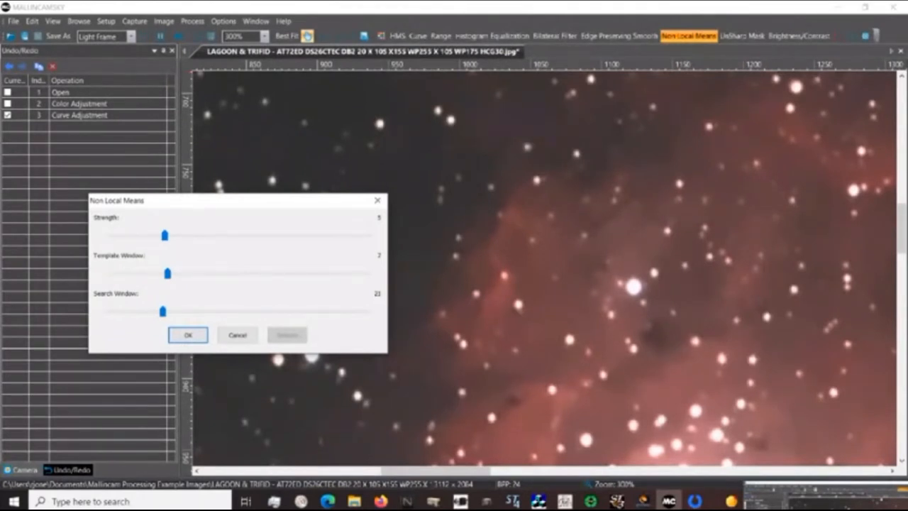
left_click_drag(167, 273, 117, 284)
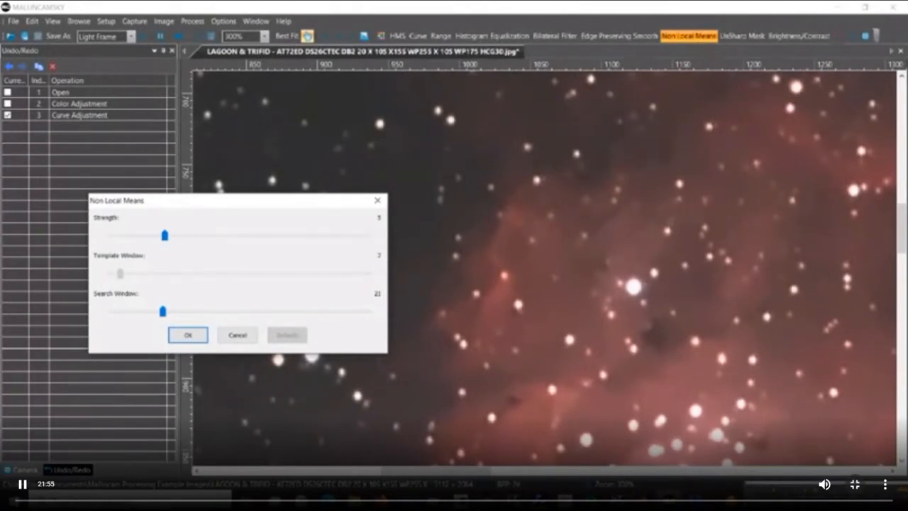
Leave the full-screen stream and post "still seing non local means" and "window is up" as two chat messages.
key("Escape")
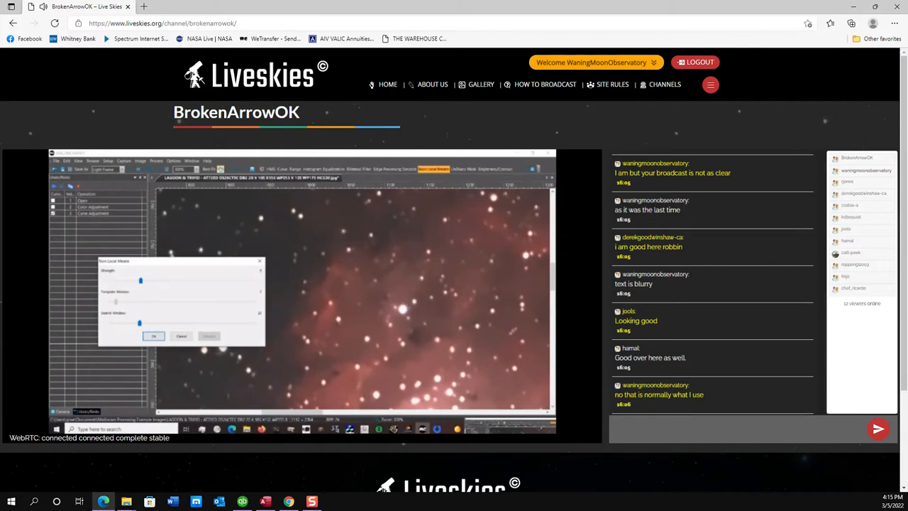
left_click(619, 428)
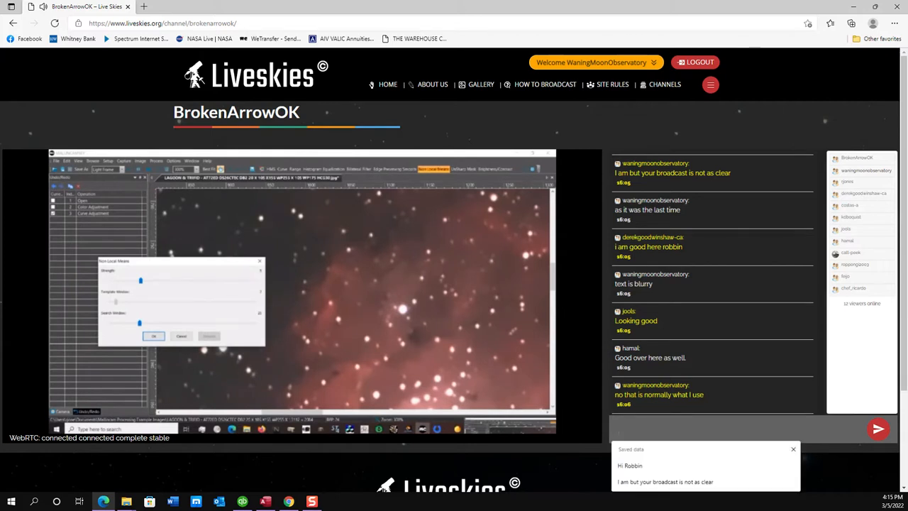
type("still")
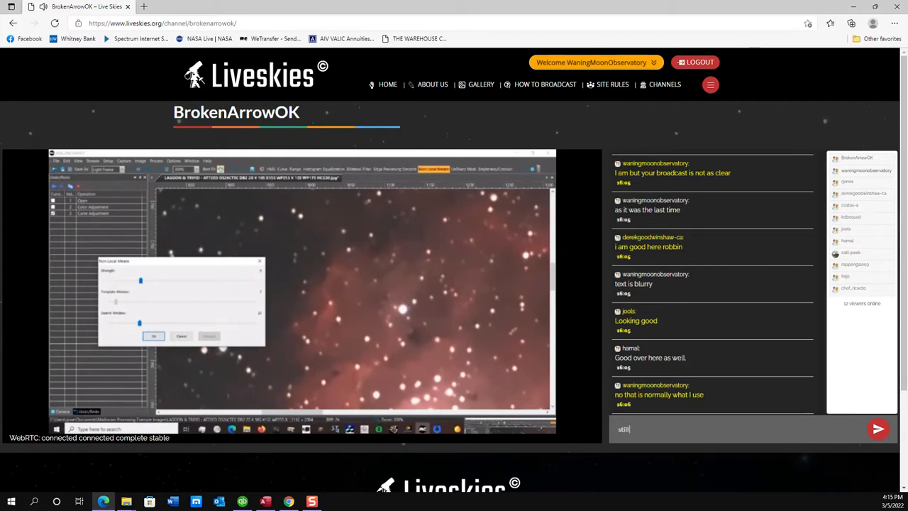
type(" seing")
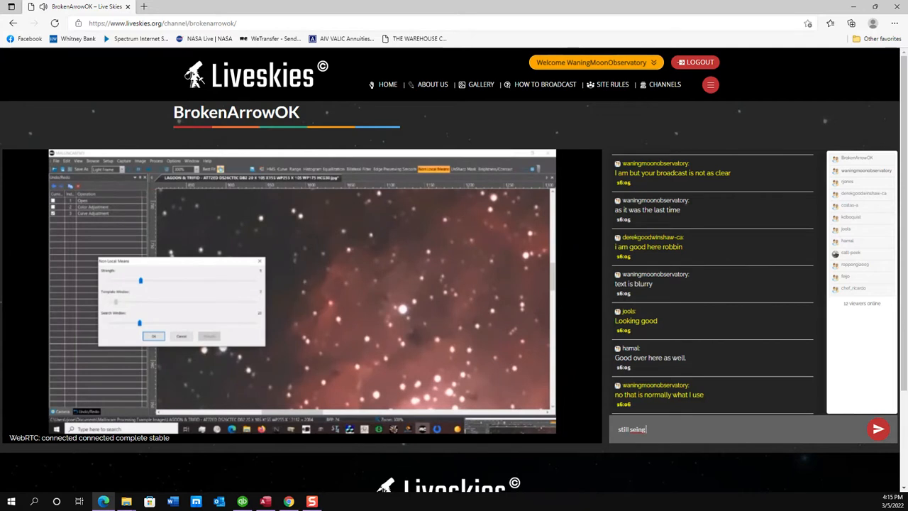
type(" non local means")
key("Return")
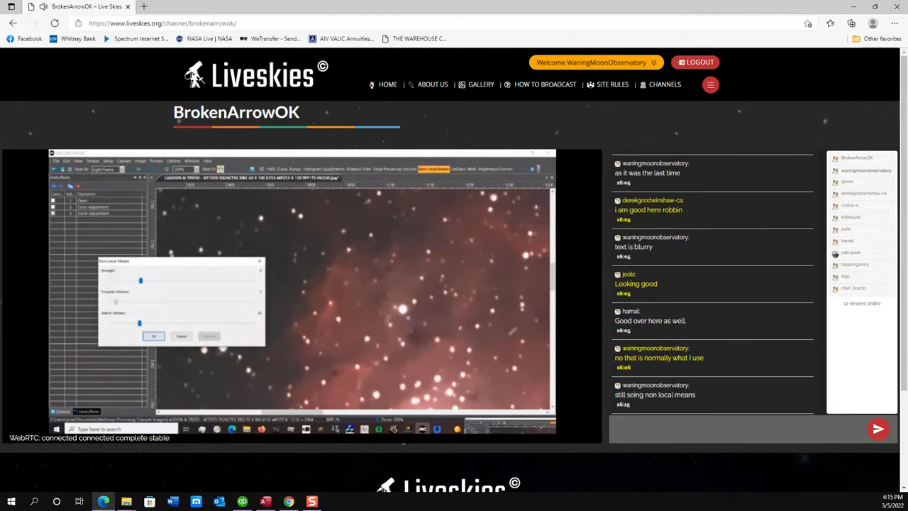
type("window is up")
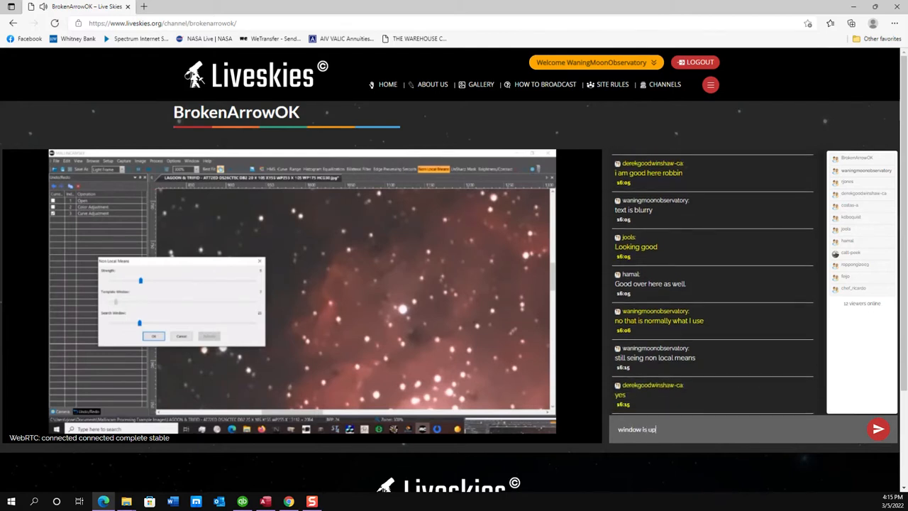
key("Return")
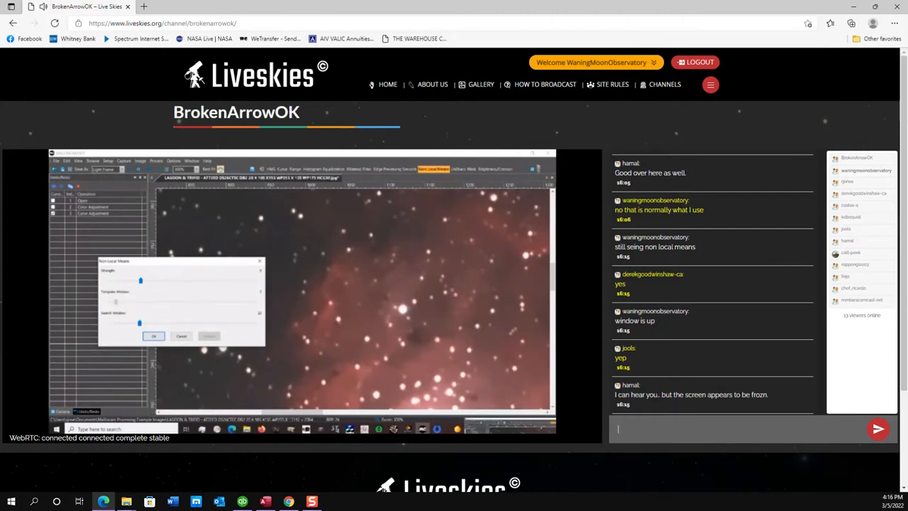
Post the message "might have to reboot" in the channel chat.
left_click(681, 429)
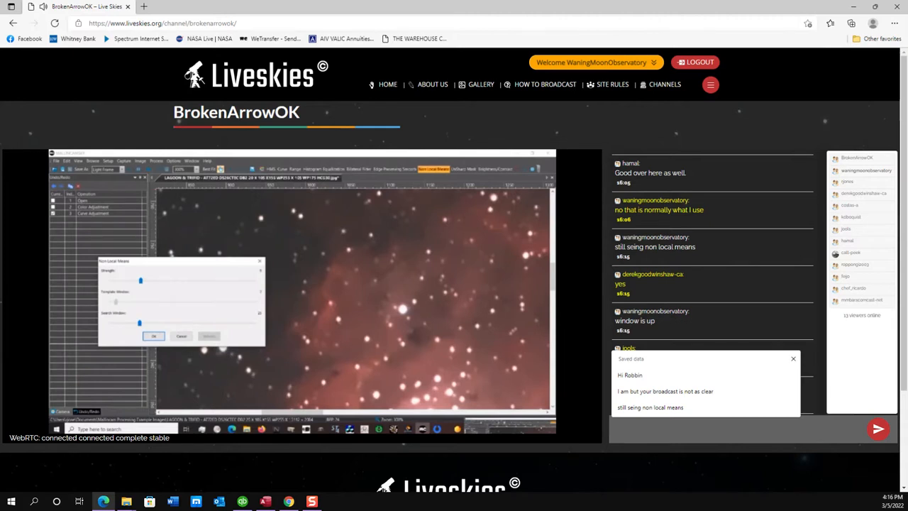
type("m")
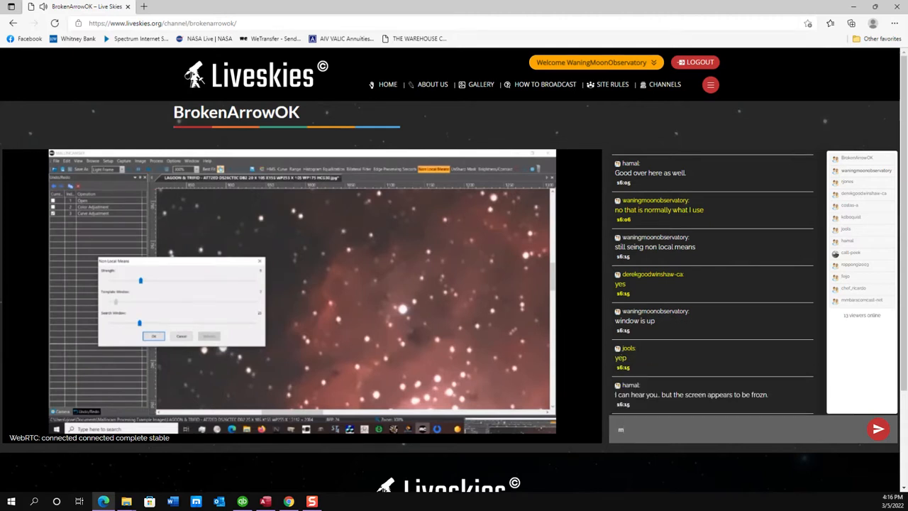
type("ight have to reboot")
key("Return")
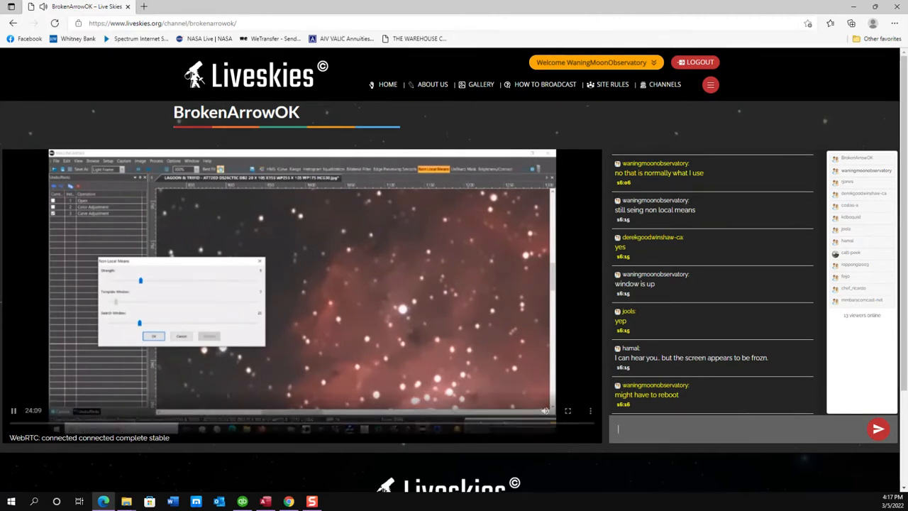
Draft the chat message "it looks a", erase it, and send "okay" instead.
left_click(681, 429)
type("it look")
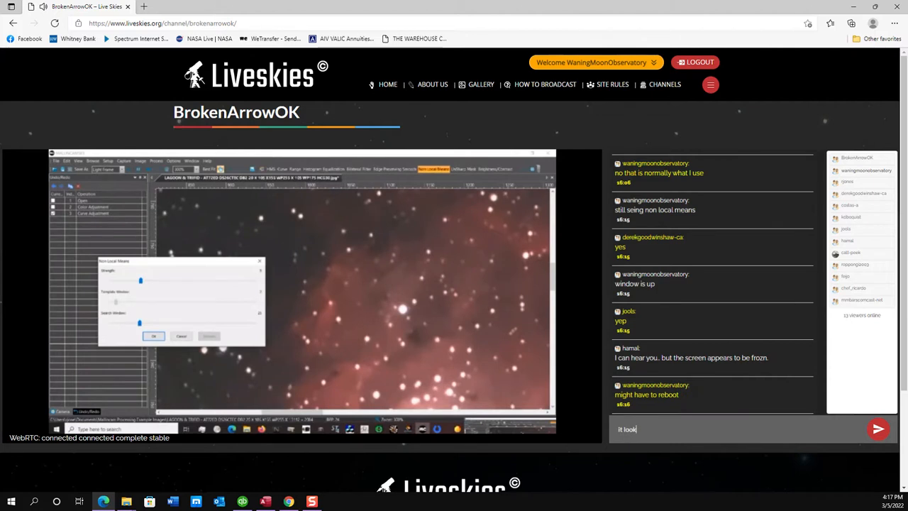
type("s a")
key("BackSpace")
key("BackSpace")
key("BackSpace")
key("BackSpace")
key("BackSpace")
key("BackSpace")
key("BackSpace")
key("BackSpace")
type("okay")
key("Return")
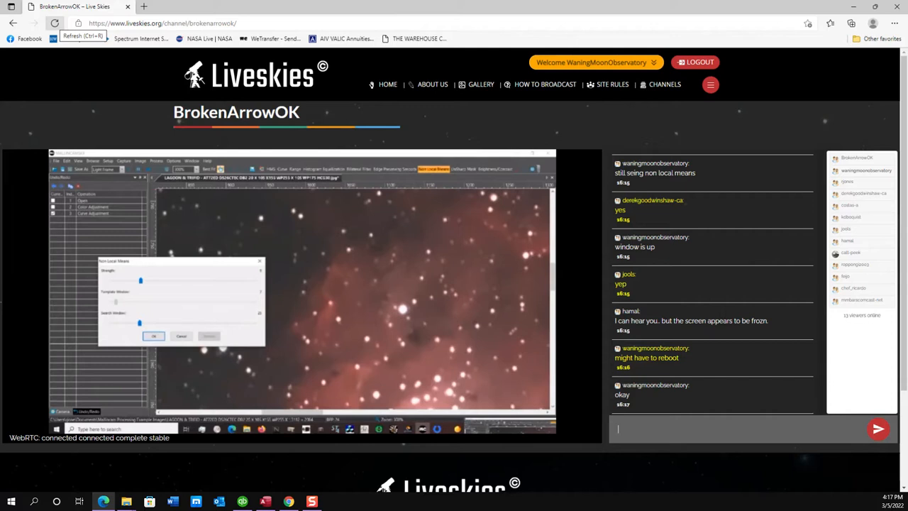
Reload the BrokenArrowOK channel page twice to reconnect to the live stream.
left_click(54, 23)
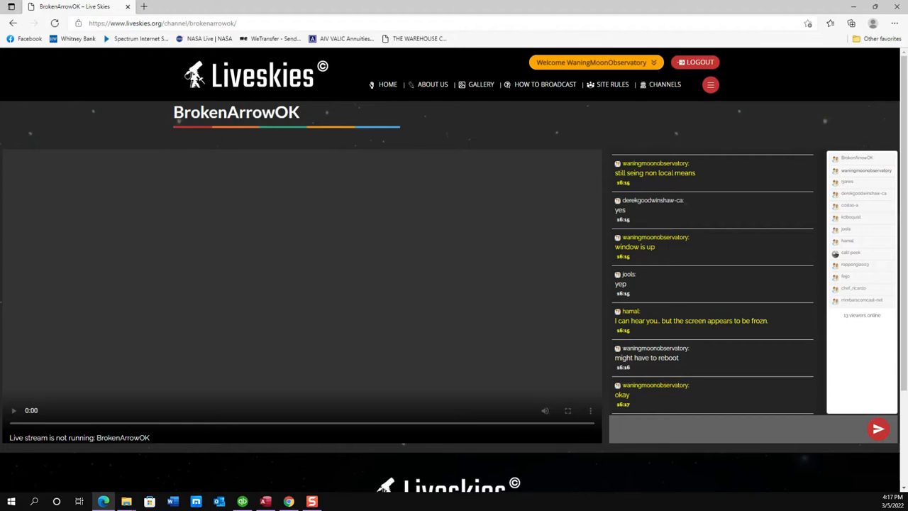
left_click(54, 22)
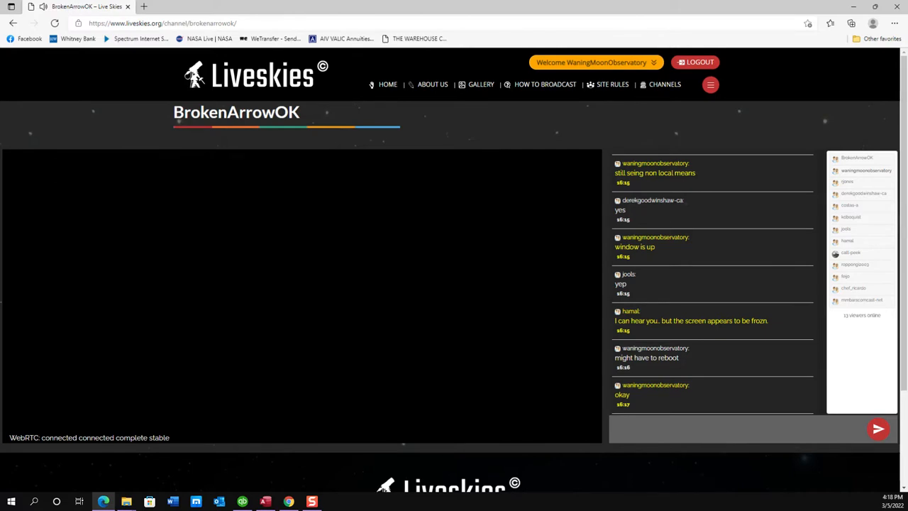
left_click(619, 429)
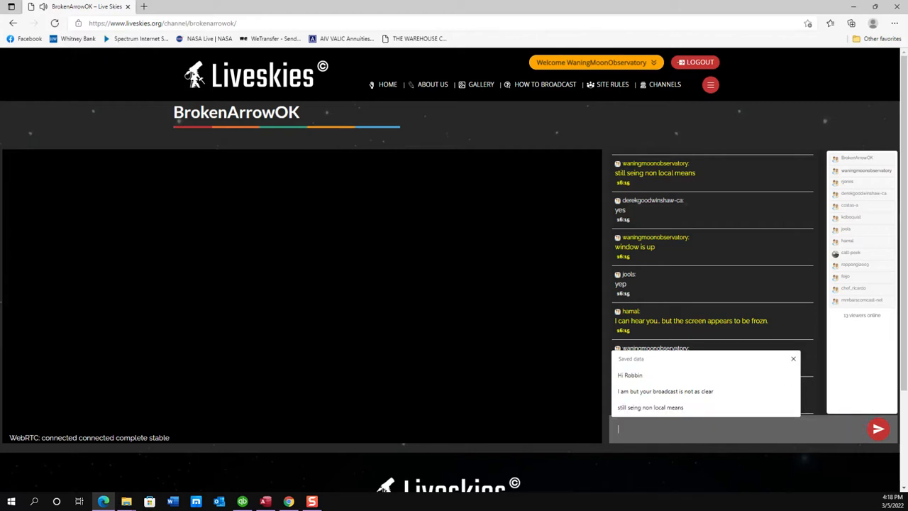
key("Escape")
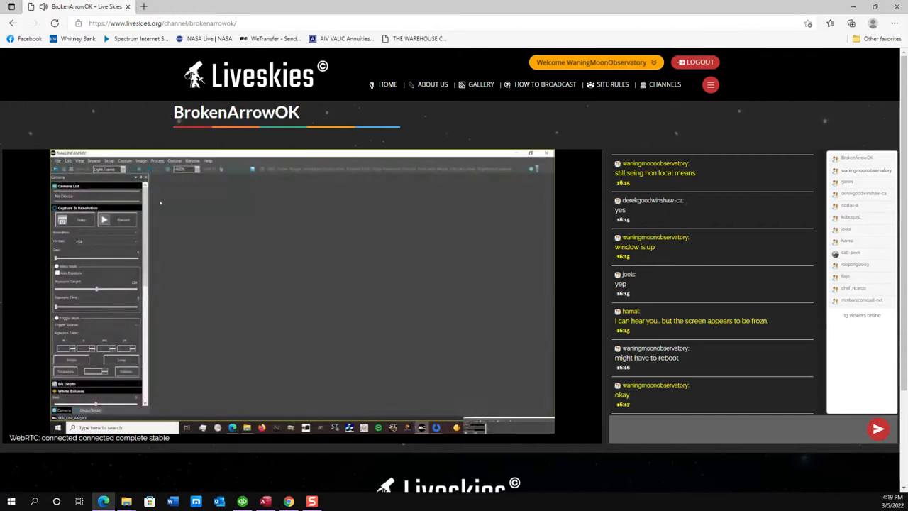
Post the message "test is a lot sharper" in the channel chat.
left_click(660, 428)
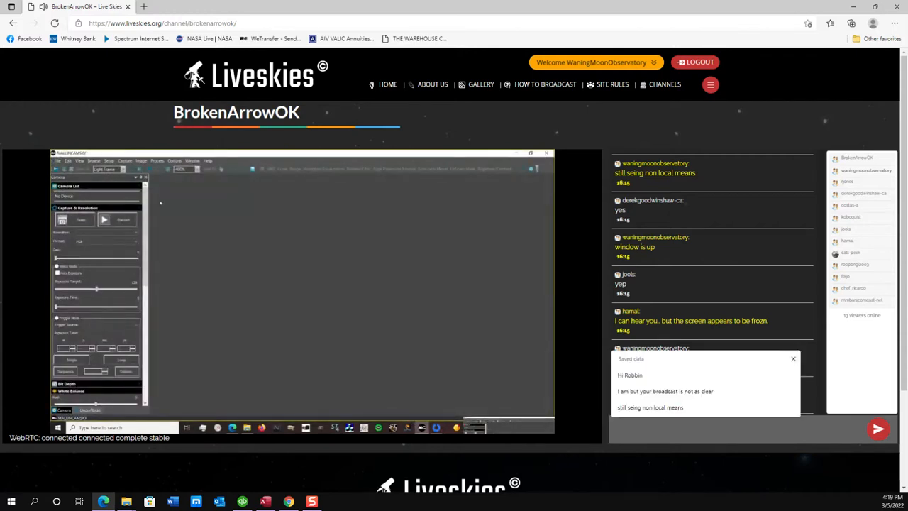
type("test is a lot sharper")
key("Return")
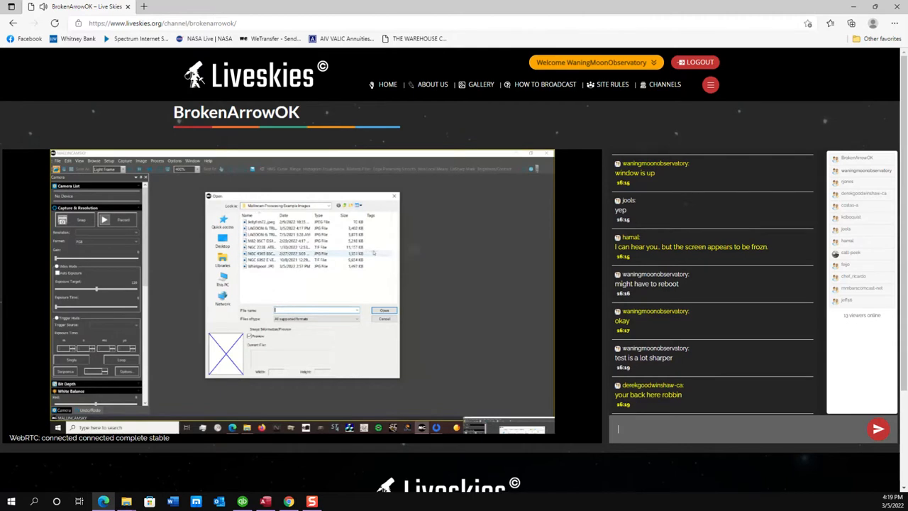
Post "don't know why it was blurry initially" in the chat and greet the newly joined viewer by first name.
type("d")
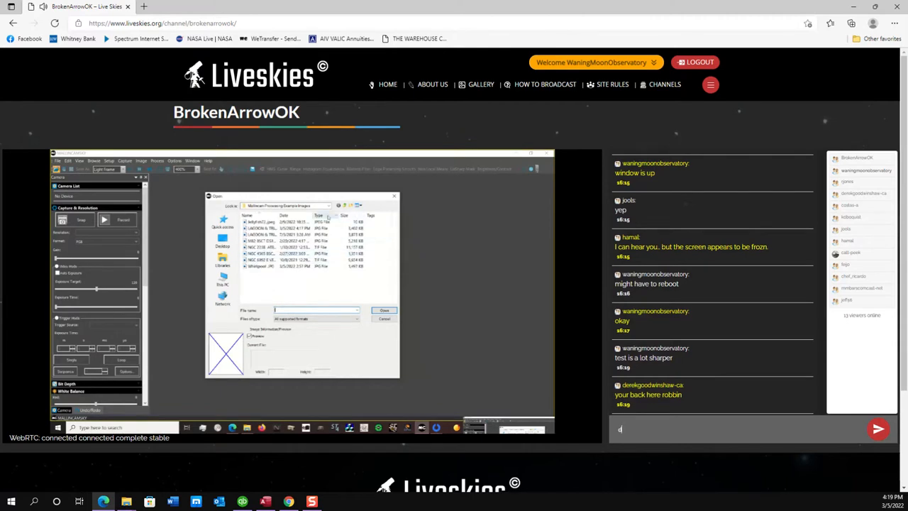
type("on't k")
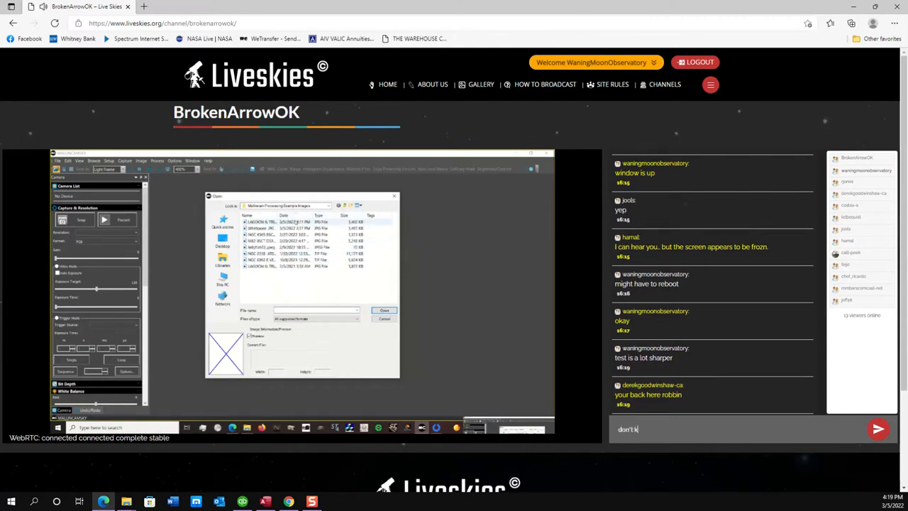
type("now why")
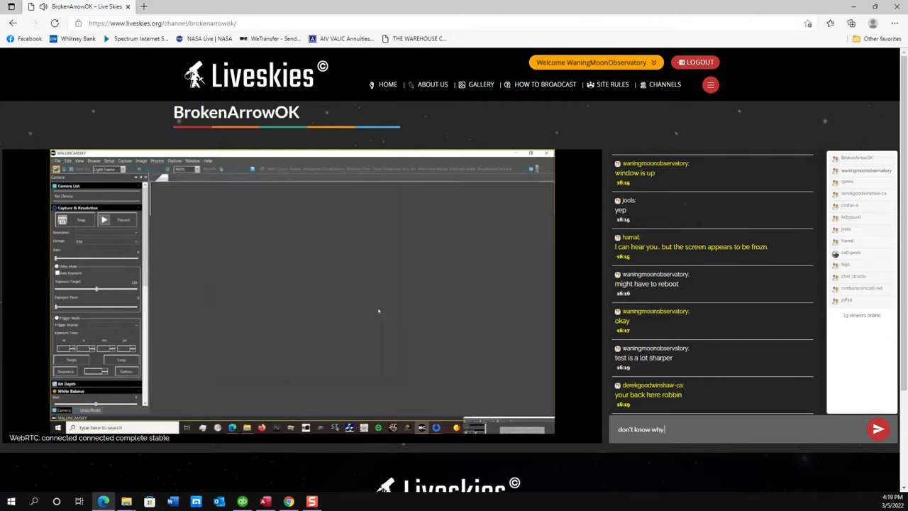
type(" it was blurry initially")
key("Return")
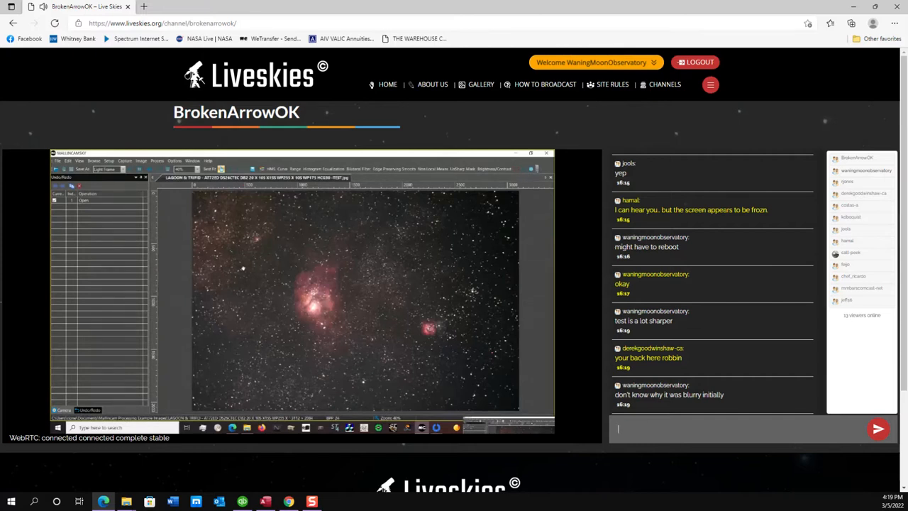
type("hi Jeff")
key("Return")
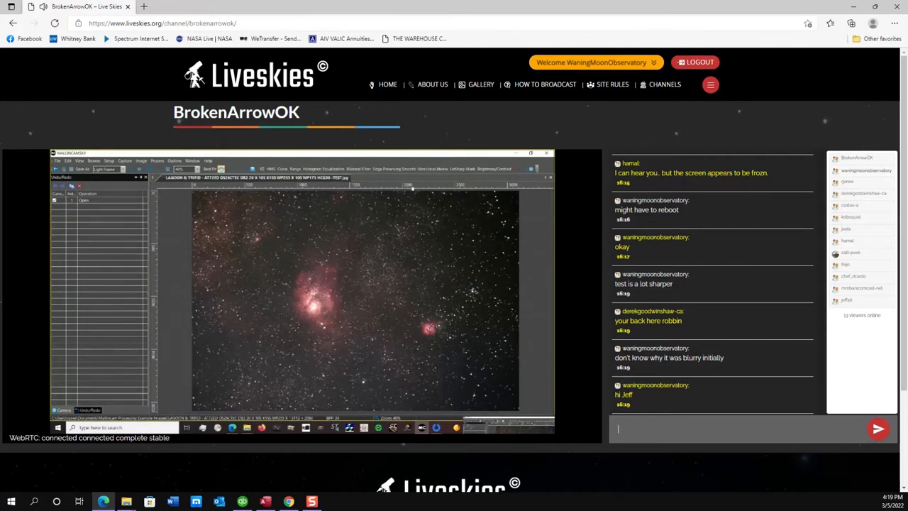
Post "for most of this I am going full screen which covers the chat" in the channel chat.
type("for most of this I am going")
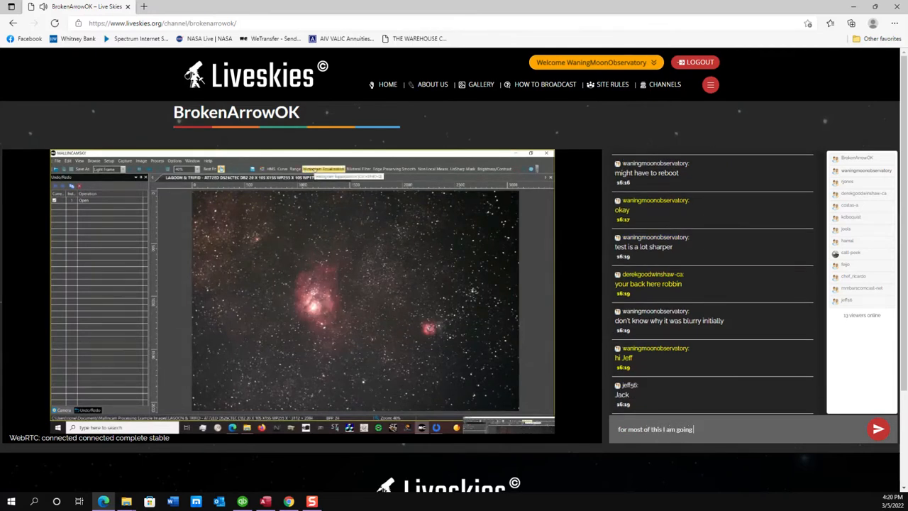
type(" full scre")
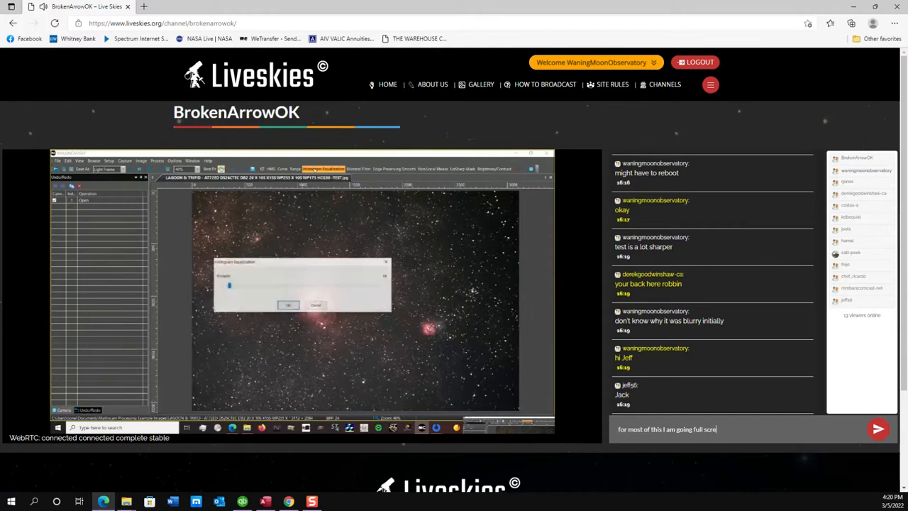
type("en whic")
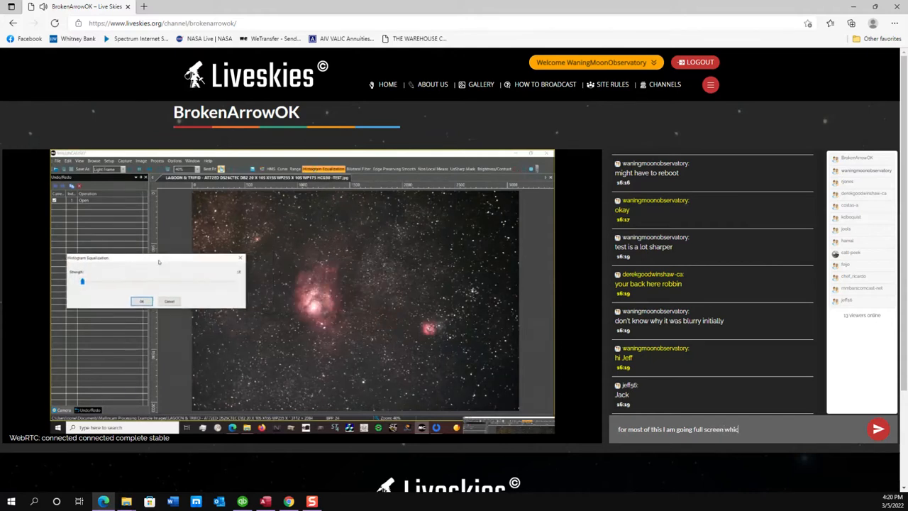
type("h covers the chat")
key("Return")
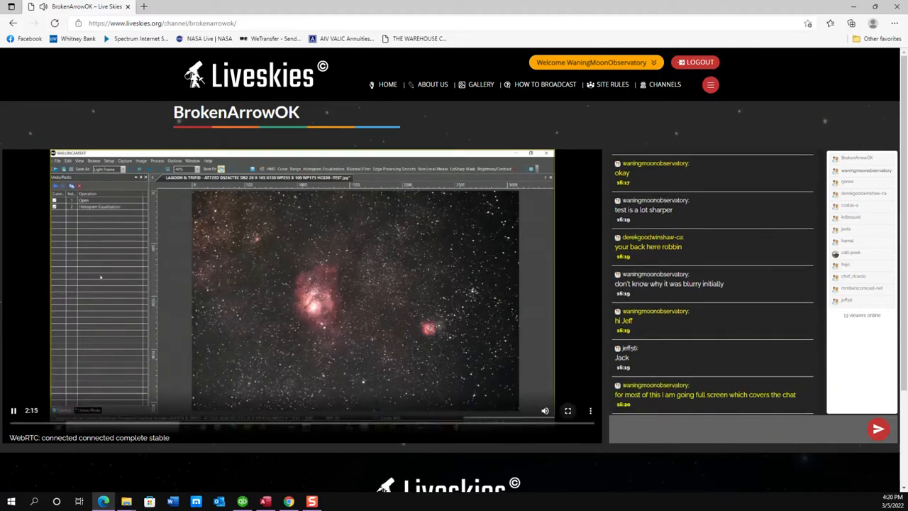
Show the stream full screen and compare the nebula at 90% zoom without and with the Histogram Equalization.
left_click(568, 410)
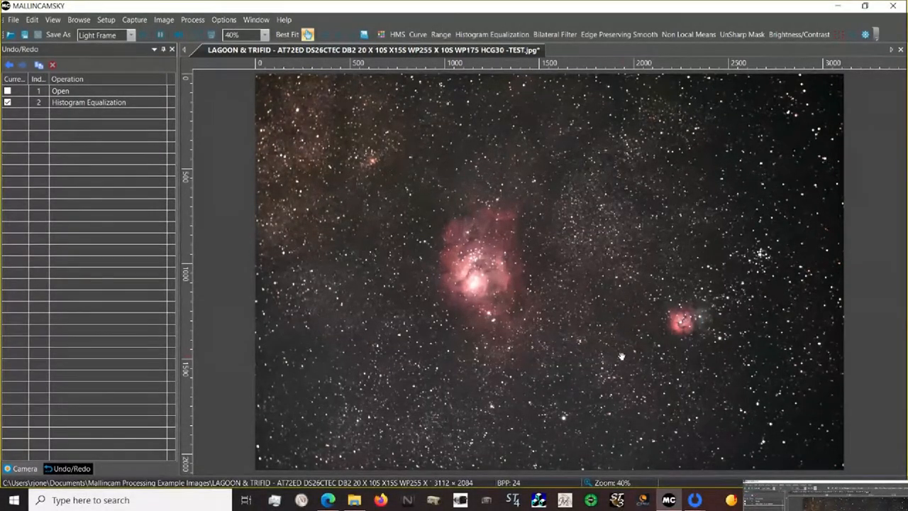
scroll(621, 356, "up", 2)
scroll(621, 356, "up", 3)
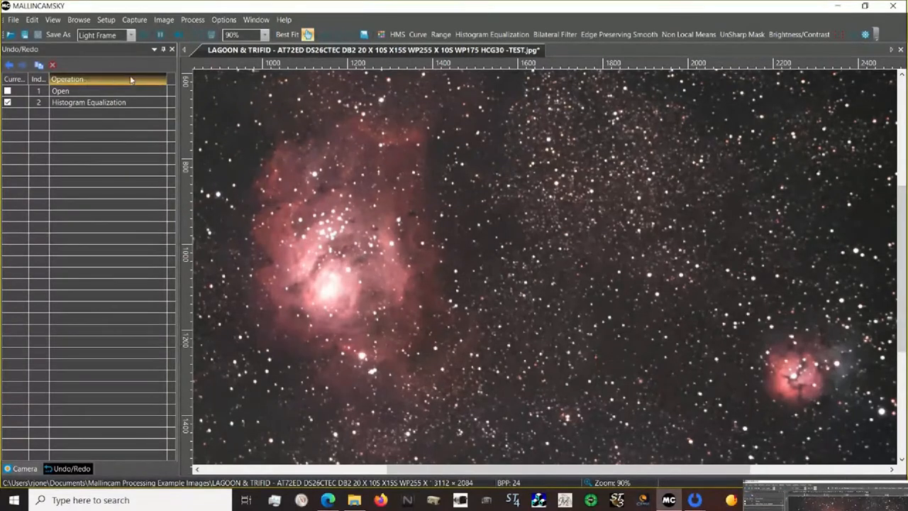
left_click(9, 64)
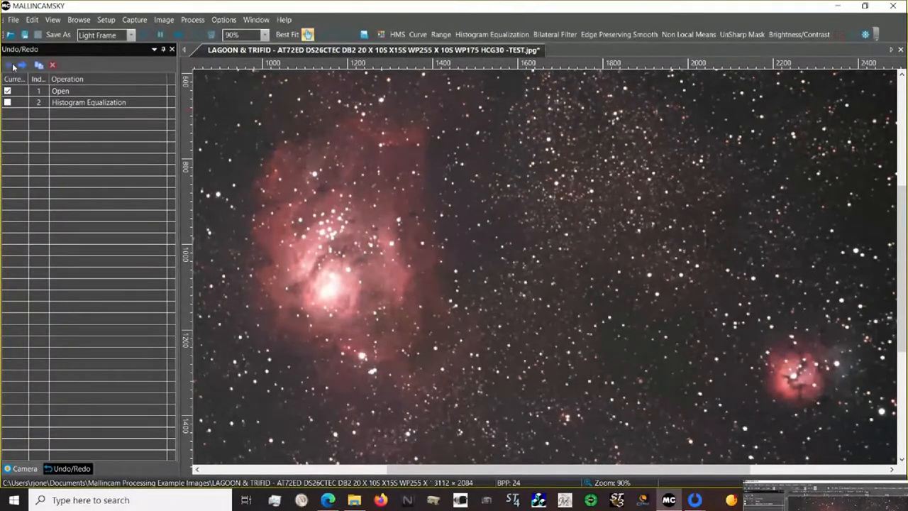
left_click(22, 64)
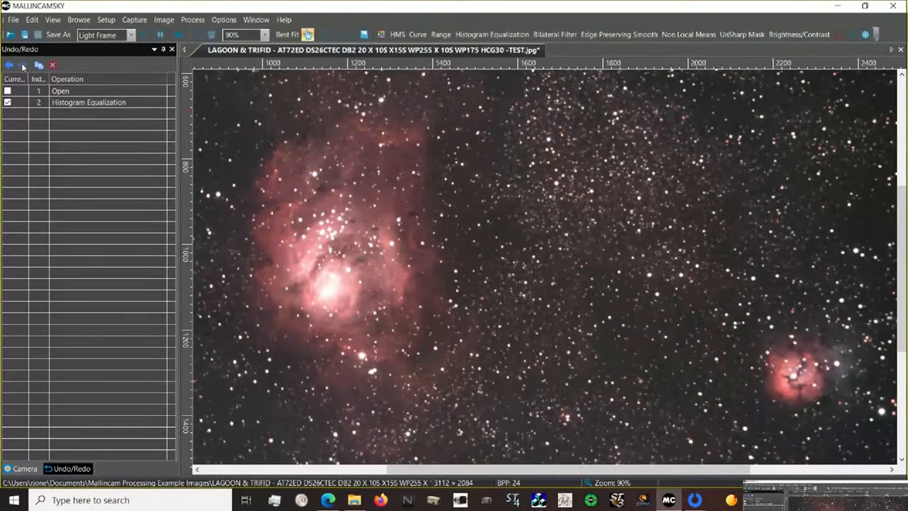
Fit the whole Lagoon and Trifid image in the view and apply a Range adjustment of 9 to 255.
left_click(287, 34)
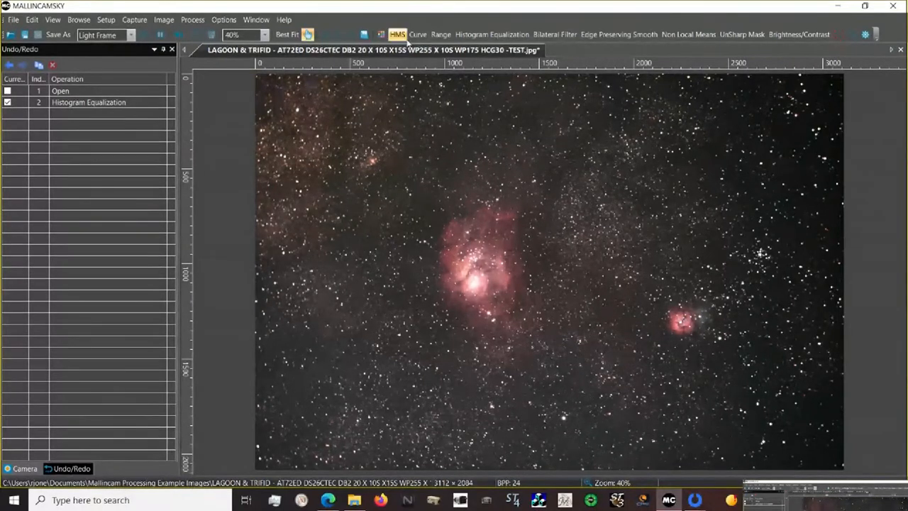
left_click(439, 35)
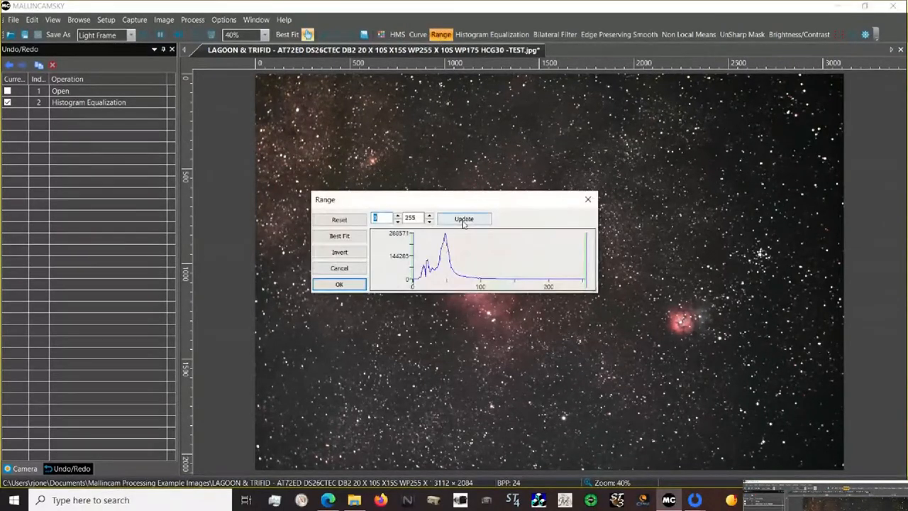
left_click_drag(482, 197, 227, 170)
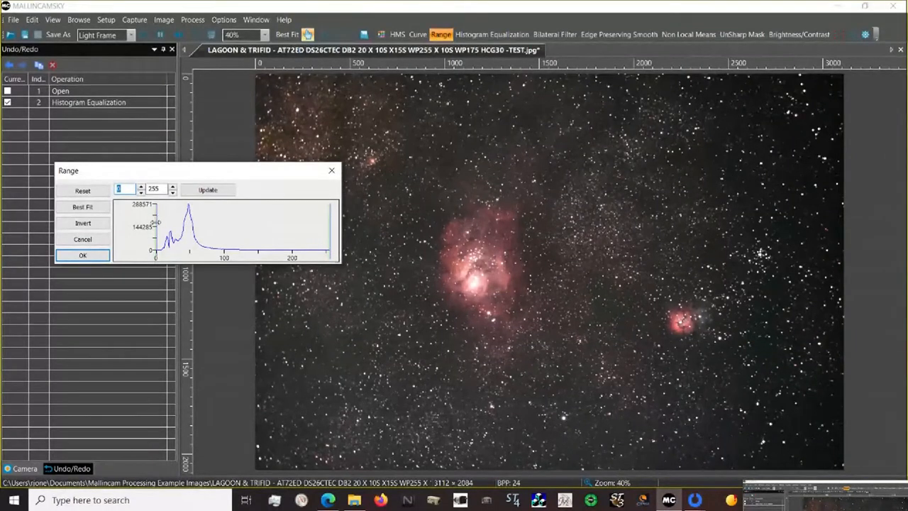
left_click_drag(158, 222, 161, 224)
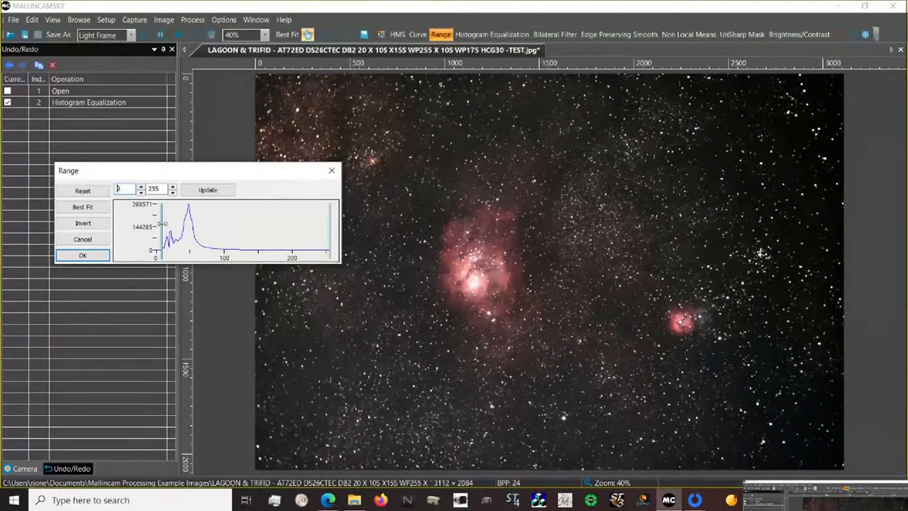
left_click(82, 255)
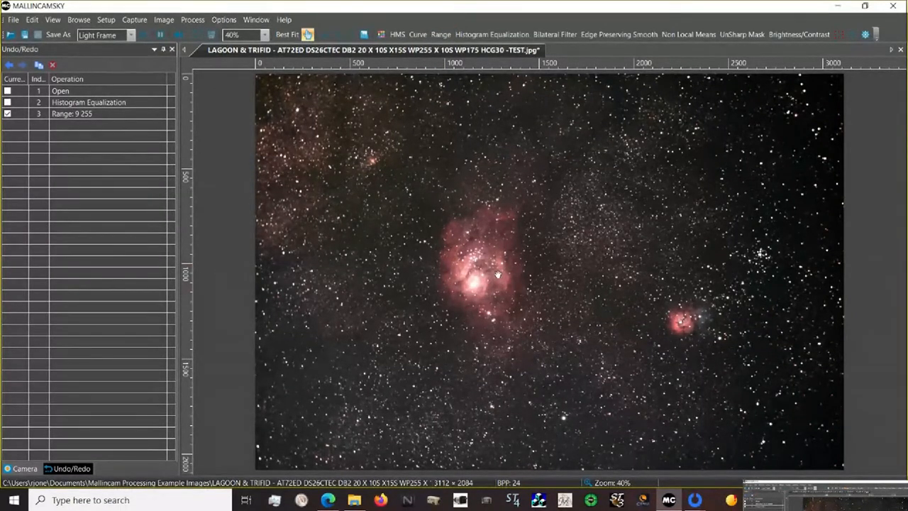
Examine the range-adjusted stars, Trifid and Lagoon nebulae close up at zoom levels between 50% and 200%.
scroll(520, 265, "up", 5)
scroll(521, 265, "up", 2)
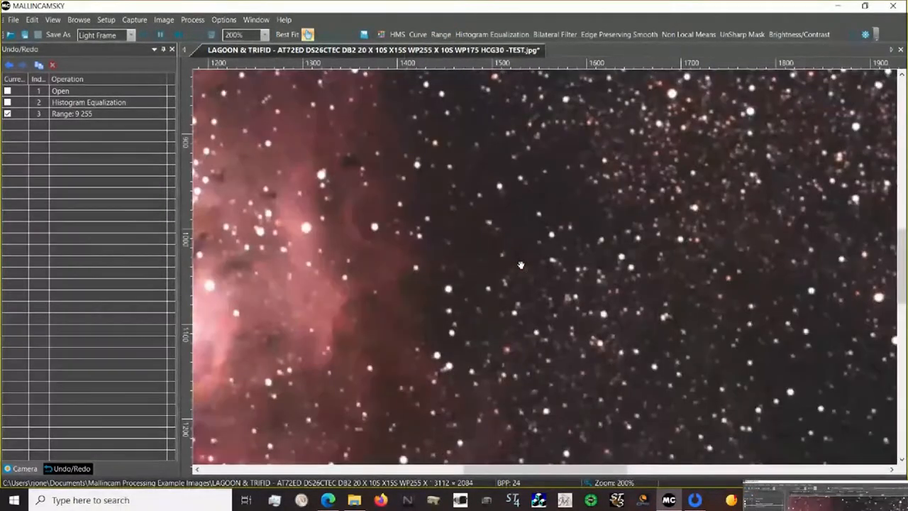
scroll(521, 265, "down", 3)
scroll(521, 265, "down", 2)
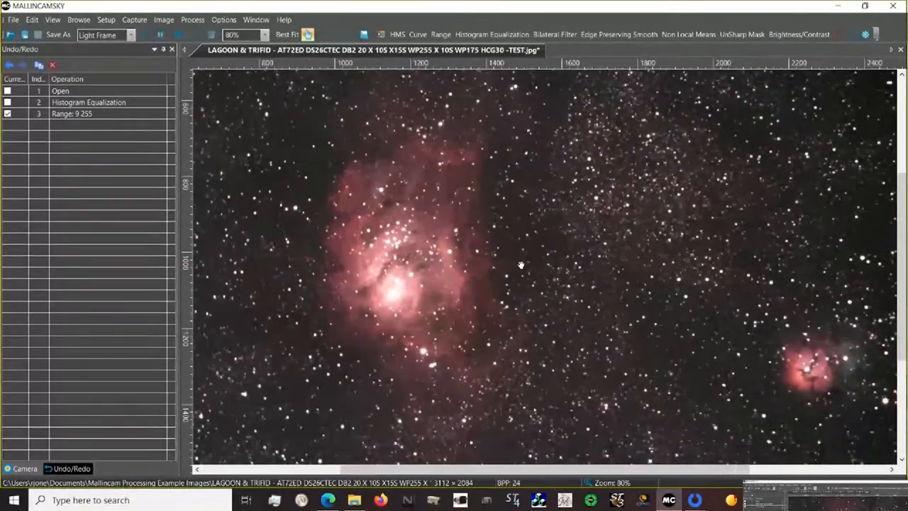
scroll(521, 265, "down", 2)
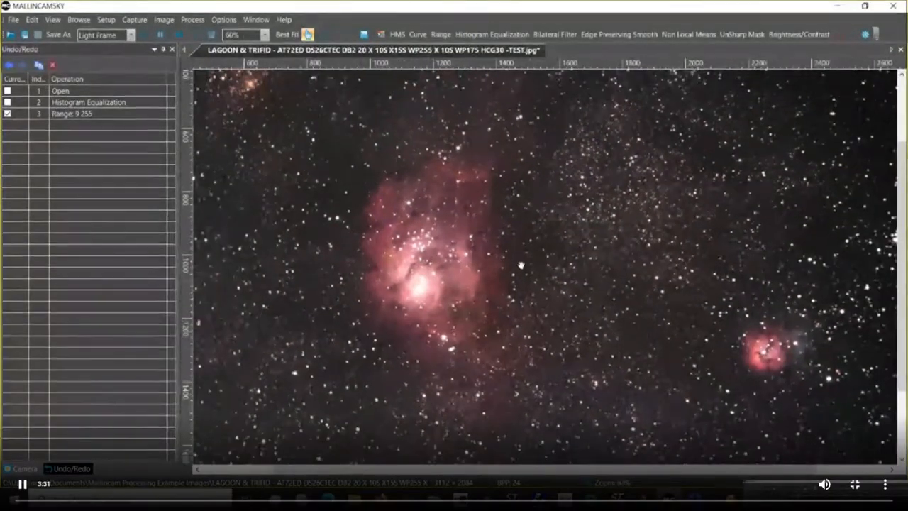
left_click_drag(858, 302, 811, 249)
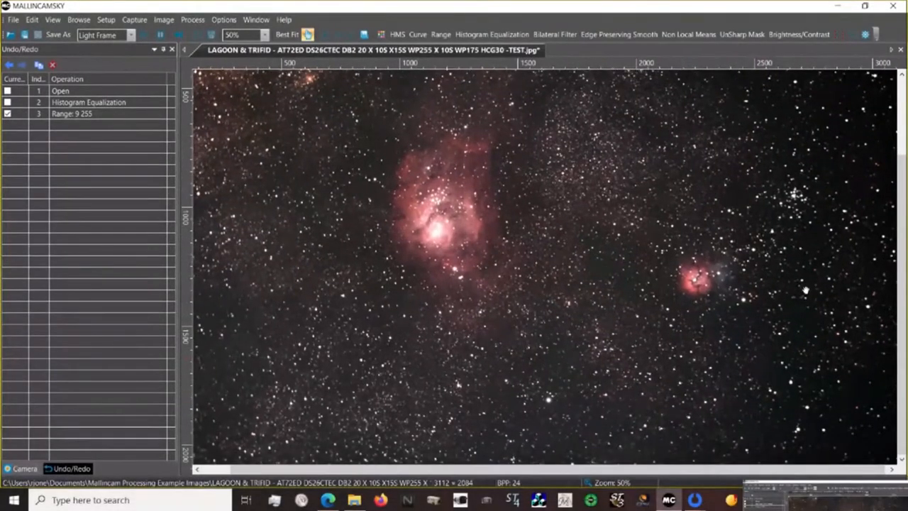
scroll(805, 290, "up", 3)
scroll(805, 289, "up", 5)
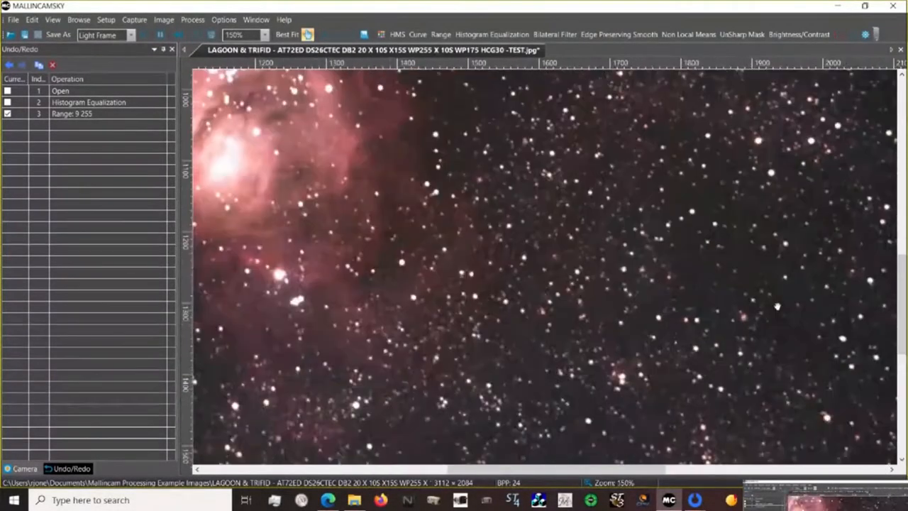
left_click_drag(708, 363, 530, 228)
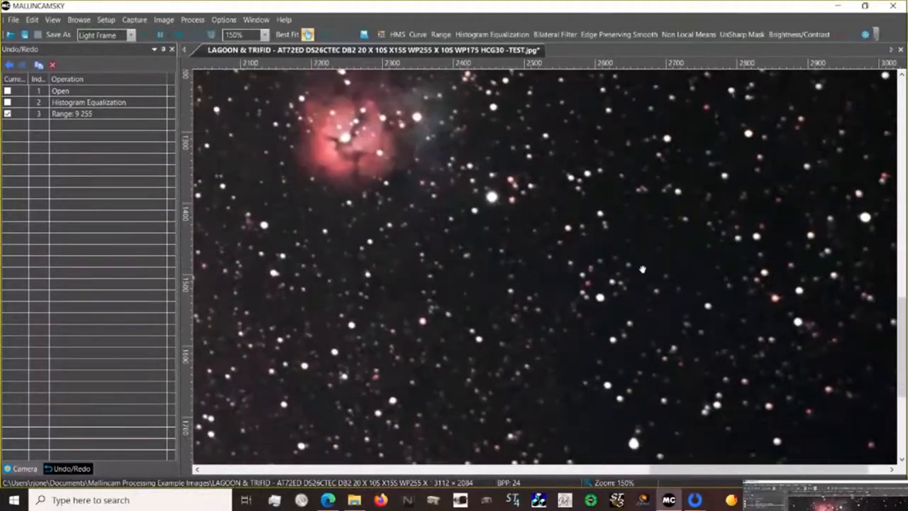
left_click_drag(385, 279, 711, 338)
left_click_drag(512, 282, 632, 332)
left_click_drag(430, 253, 547, 332)
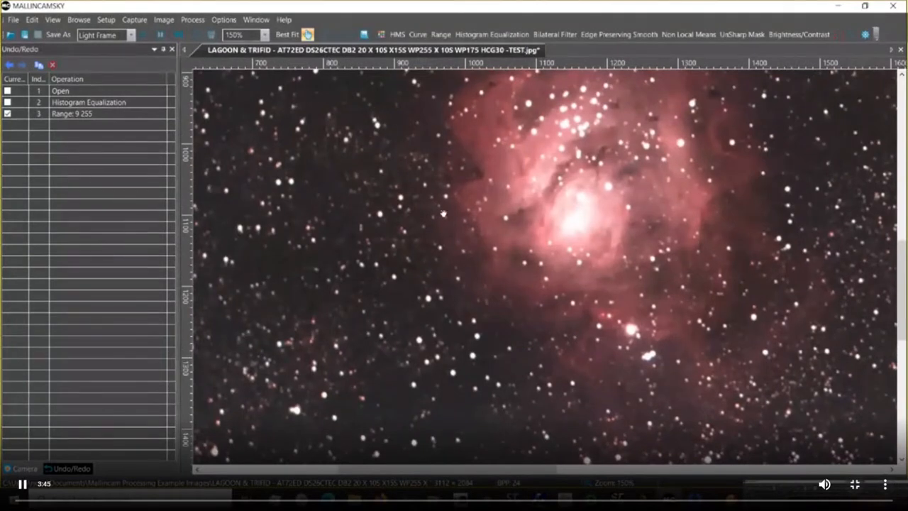
Leave and re-enter the full-screen stream, and close the processed Lagoon & Trifid TEST image.
key("Escape")
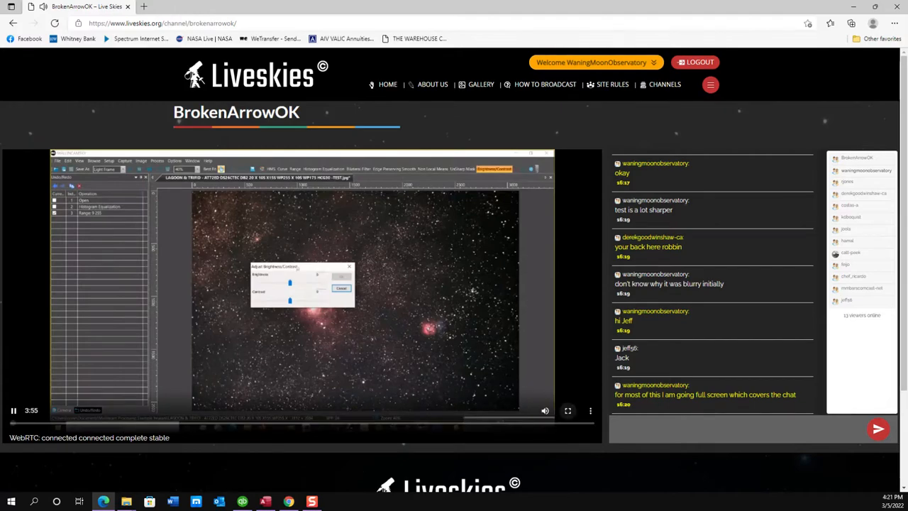
left_click(567, 410)
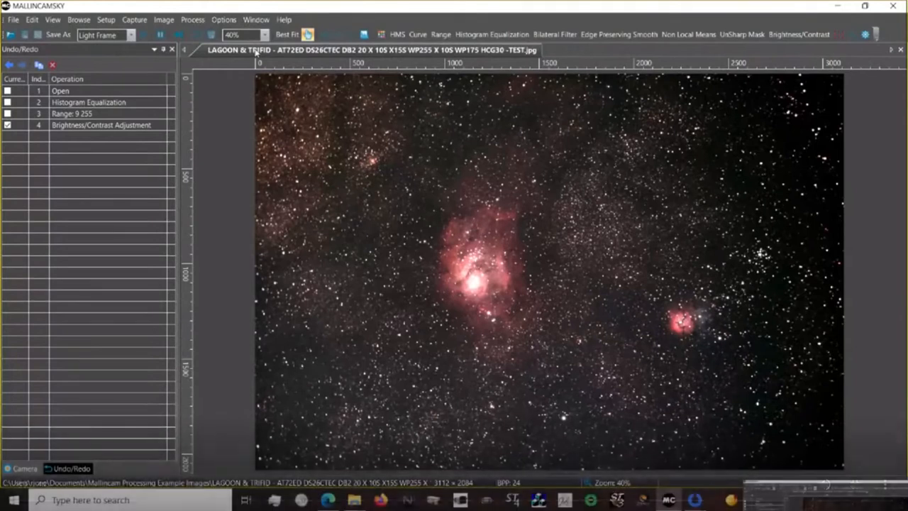
right_click(255, 52)
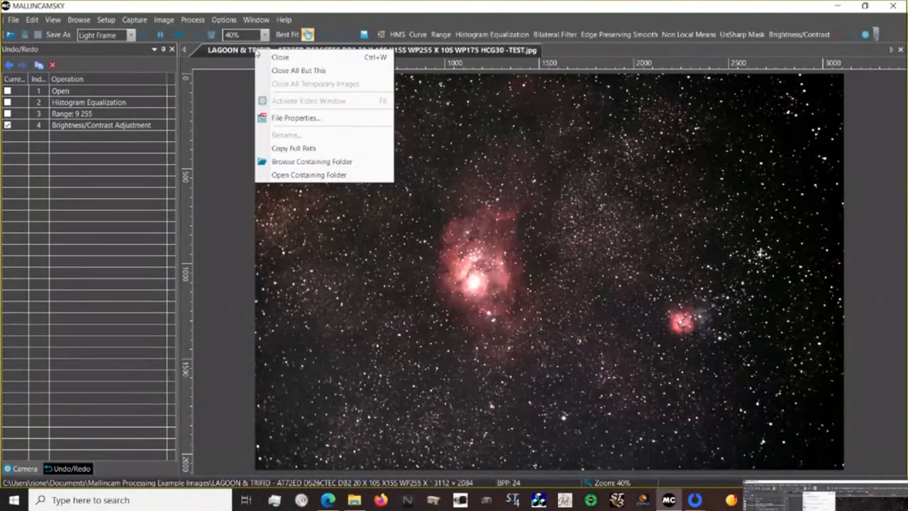
left_click(274, 58)
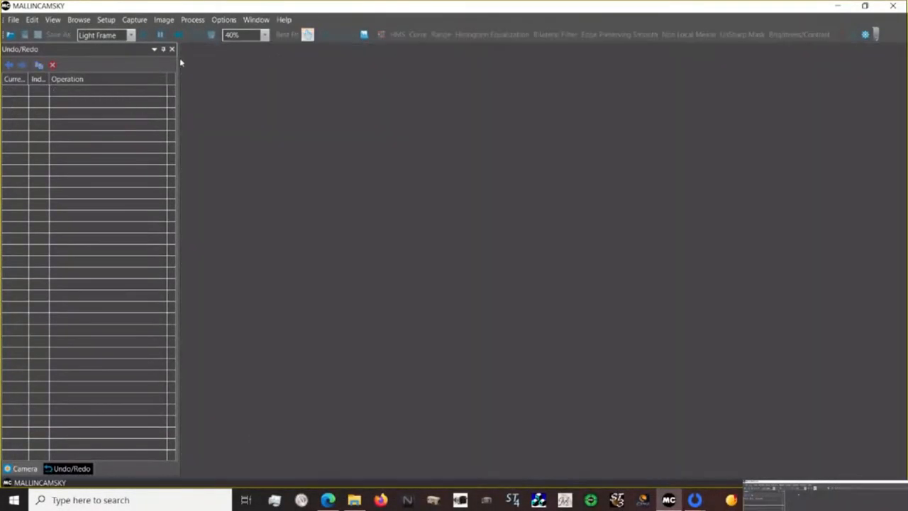
Open both Lagoon & Trifid JPGs from Mallincam Processing Example Images together and compare the processed TEST version with the original.
key("ctrl+o")
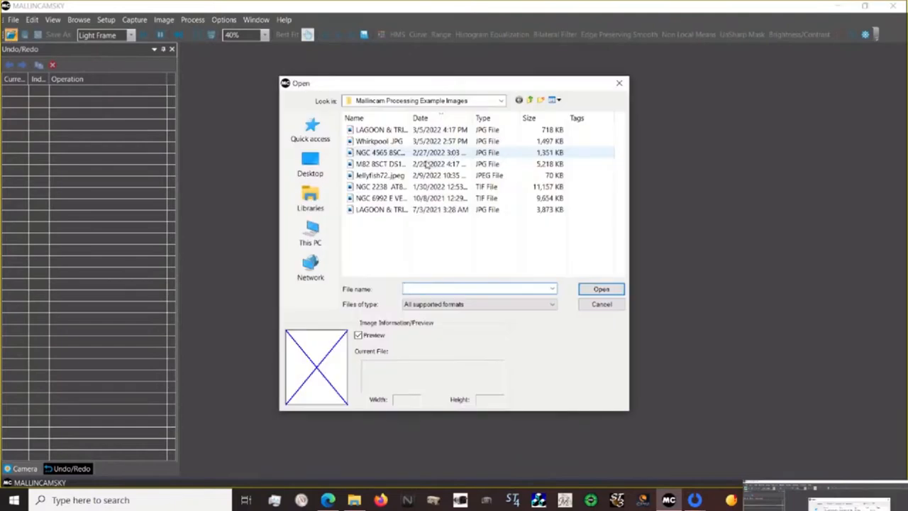
left_click_drag(479, 118, 490, 118)
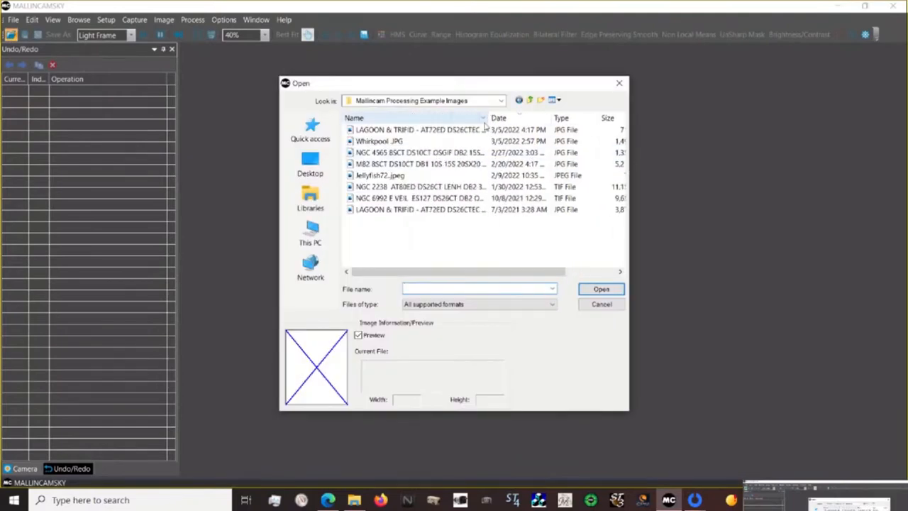
left_click(411, 118)
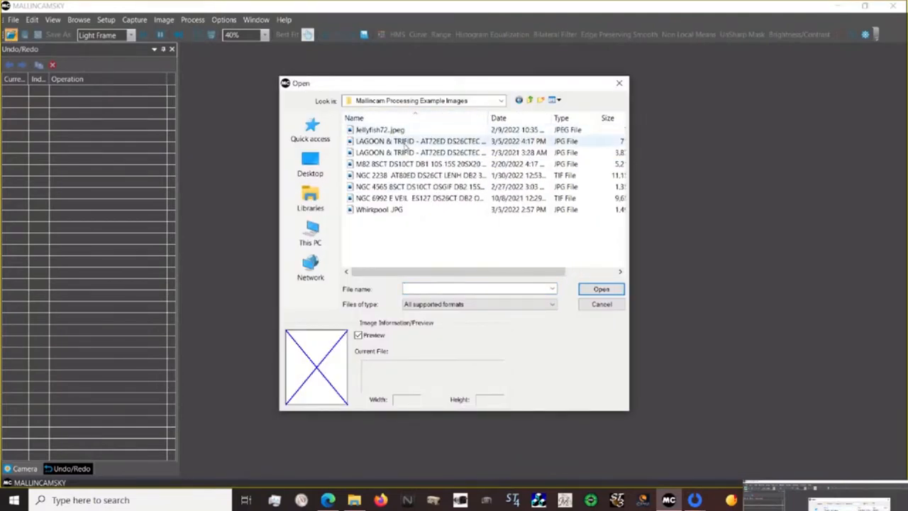
left_click(406, 143)
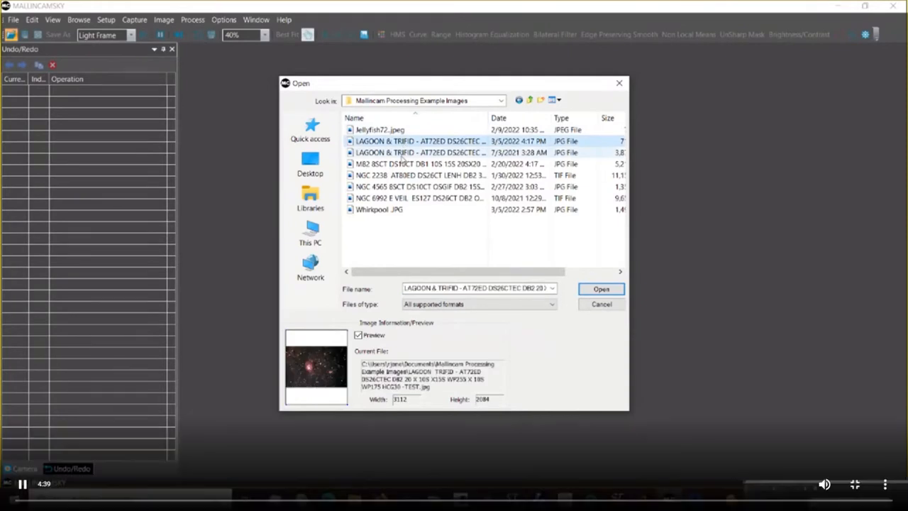
left_click(403, 153, "ctrl")
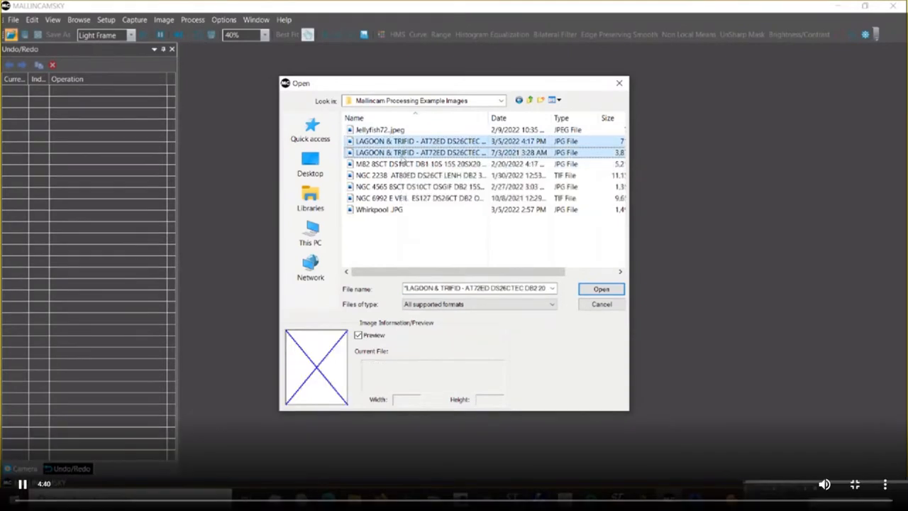
left_click(596, 289)
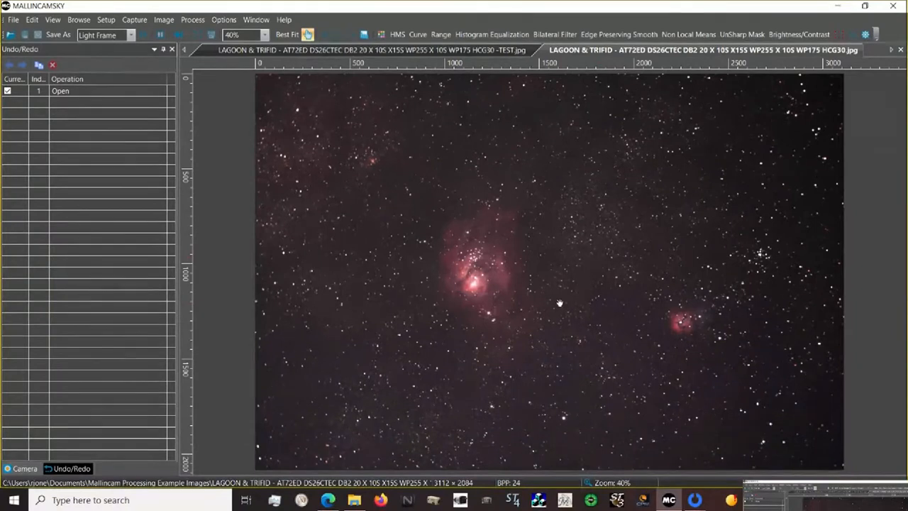
left_click(364, 54)
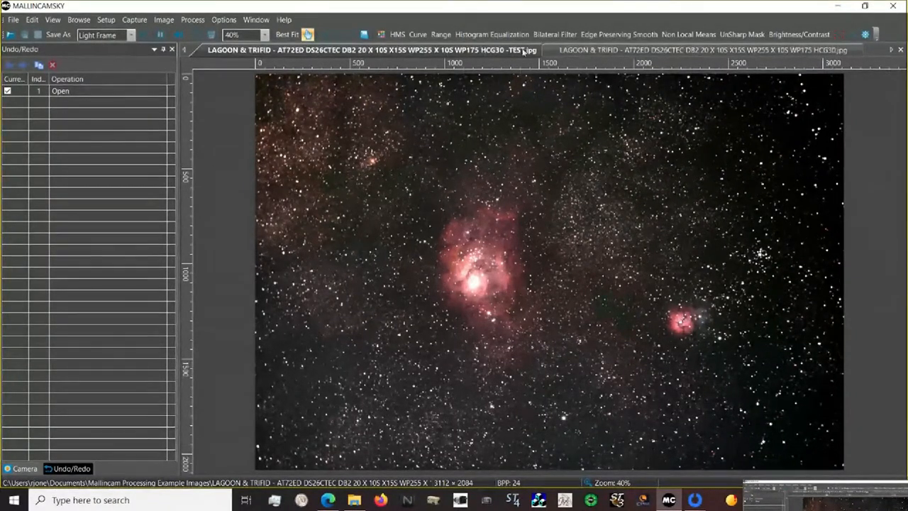
left_click(570, 52)
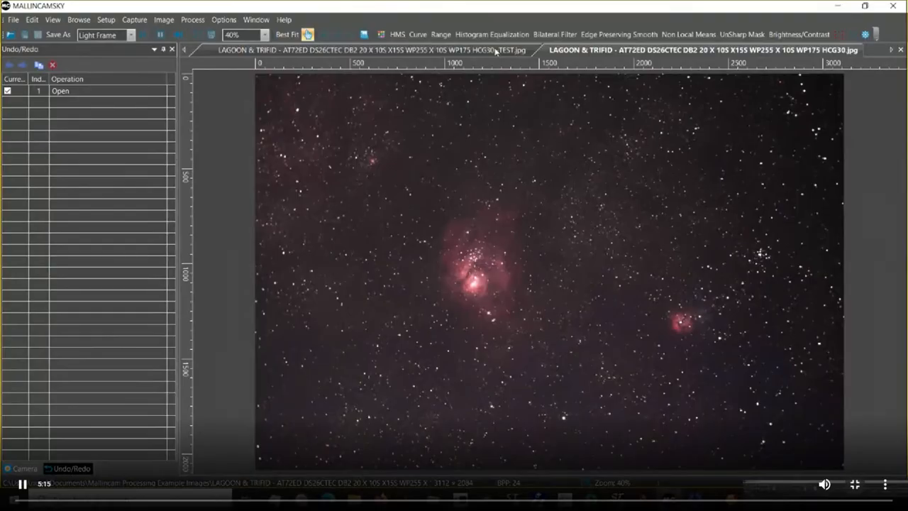
Leave the full-screen stream and post the message "big difference" in the channel chat.
key("Escape")
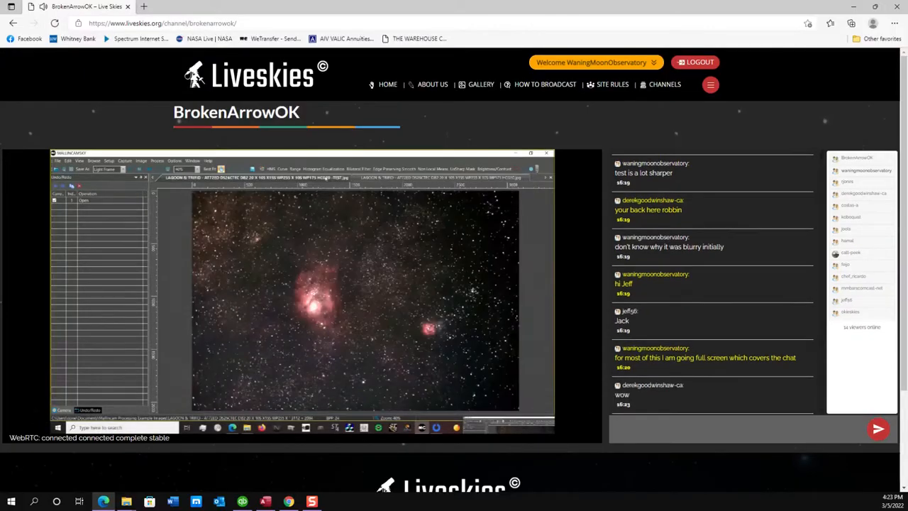
left_click(649, 428)
key("Escape")
type("big difference")
key("Return")
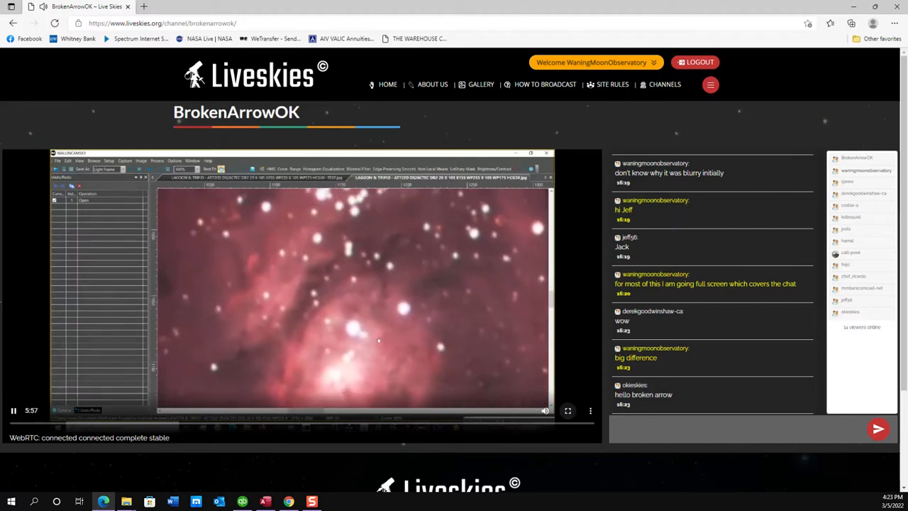
mouse_move(544, 411)
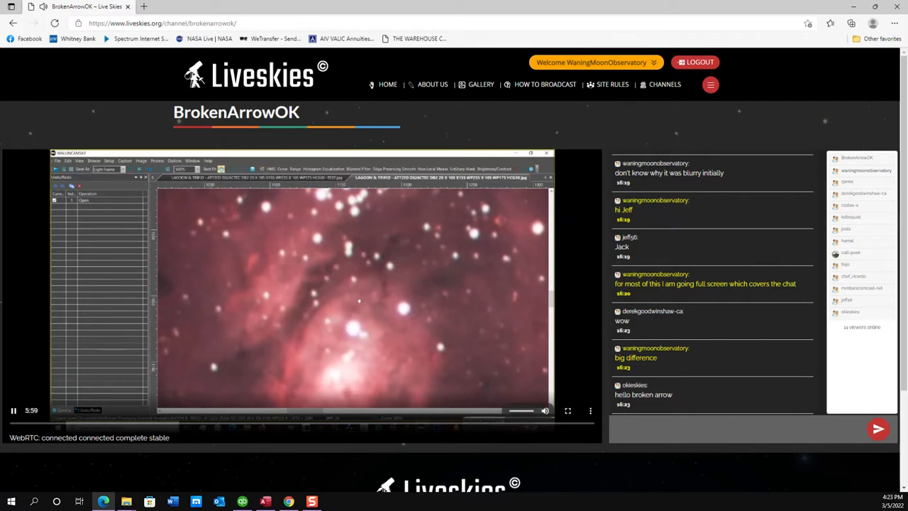
left_click(618, 429)
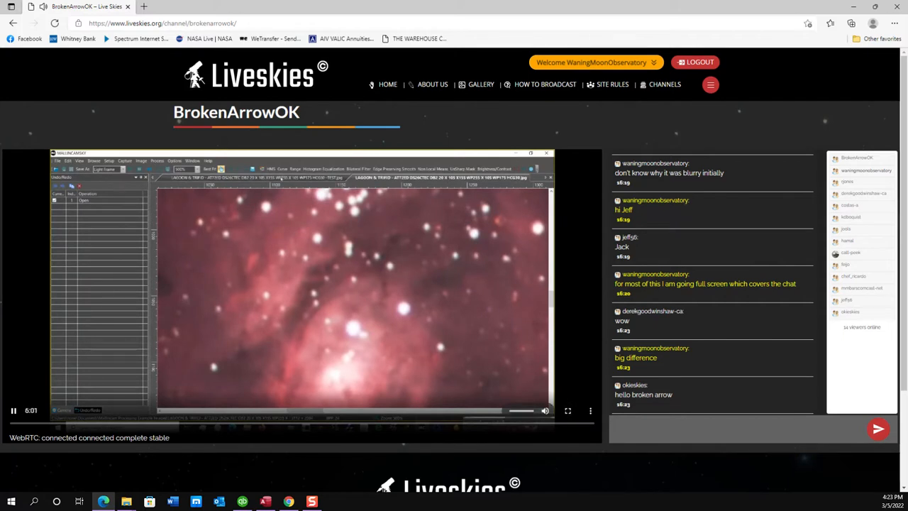
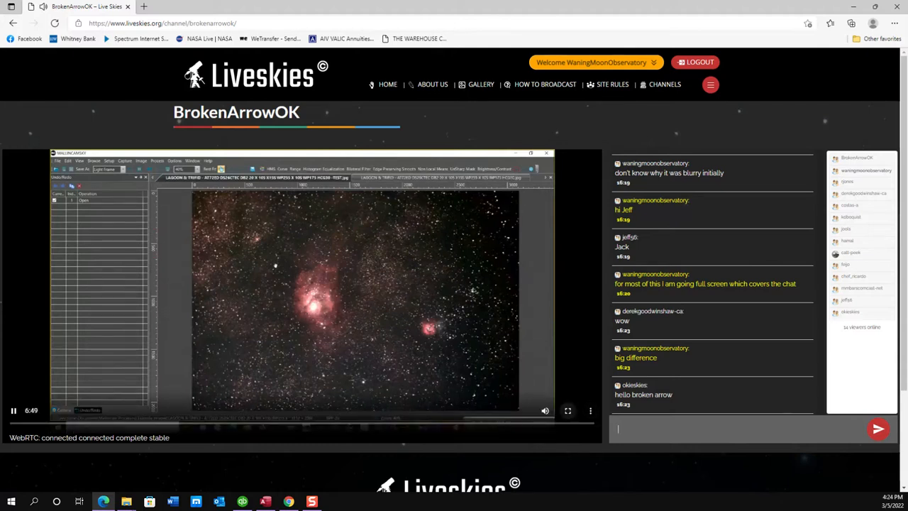
Return the stream to full screen and open the NGC 6992 E VEIL TIF from the example images folder.
left_click(567, 410)
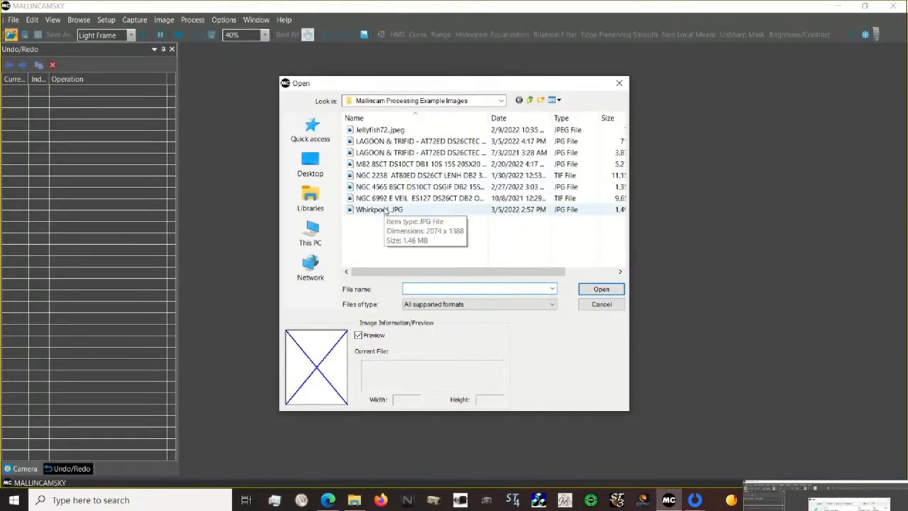
left_click(440, 200)
left_click(600, 292)
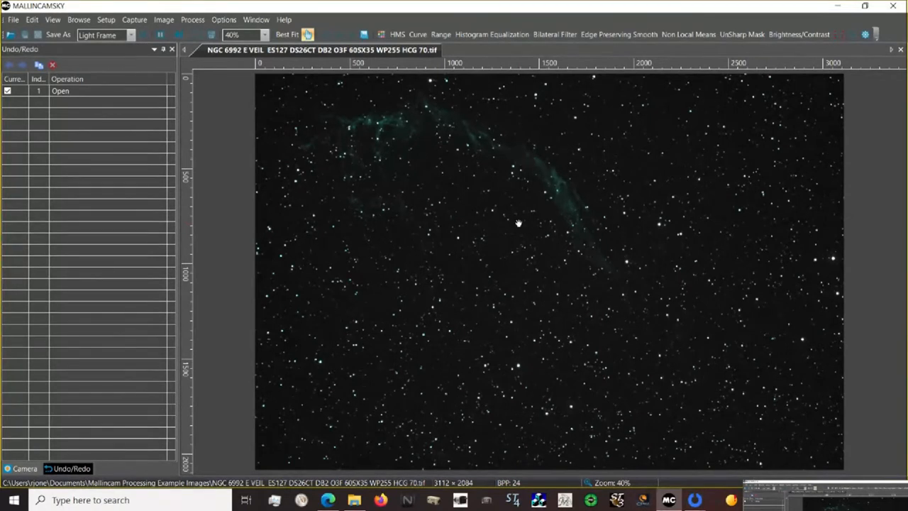
Display the Veil image's histogram and apply an RGB colour adjustment with green set to 1.
left_click(364, 35)
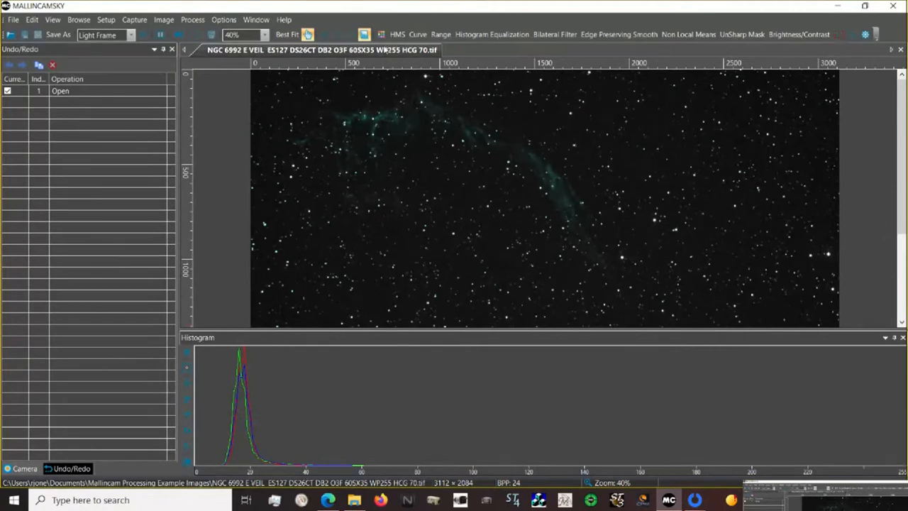
left_click(383, 37)
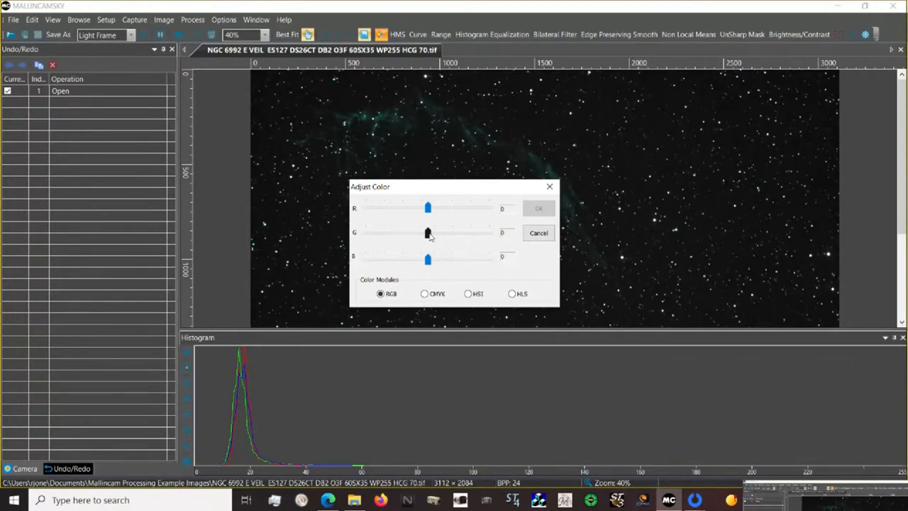
left_click_drag(428, 235, 429, 235)
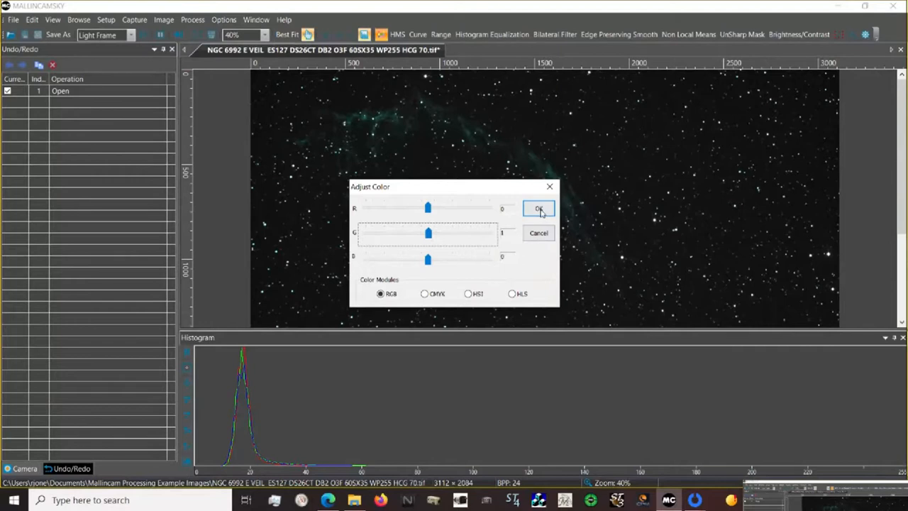
left_click(542, 210)
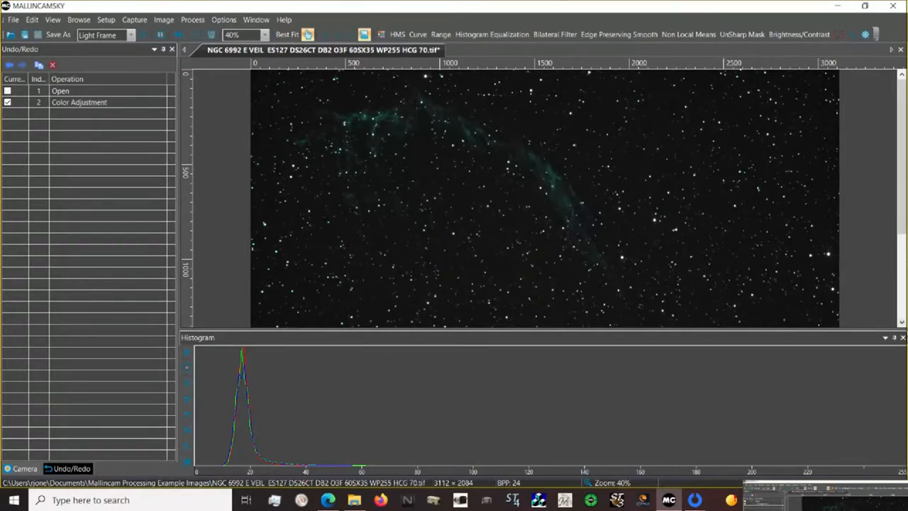
Close the histogram and open the Curve adjustment, placing its window clear of the Veil image.
left_click(902, 338)
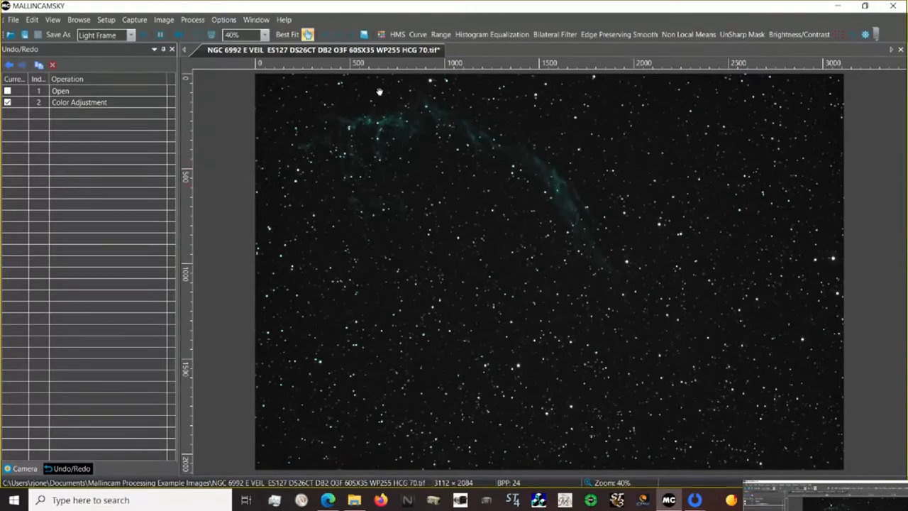
left_click(418, 35)
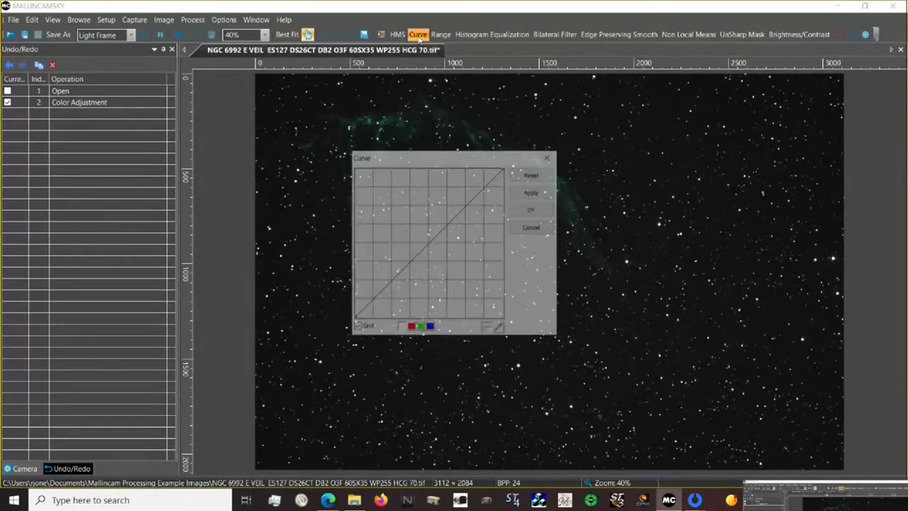
left_click_drag(460, 159, 159, 220)
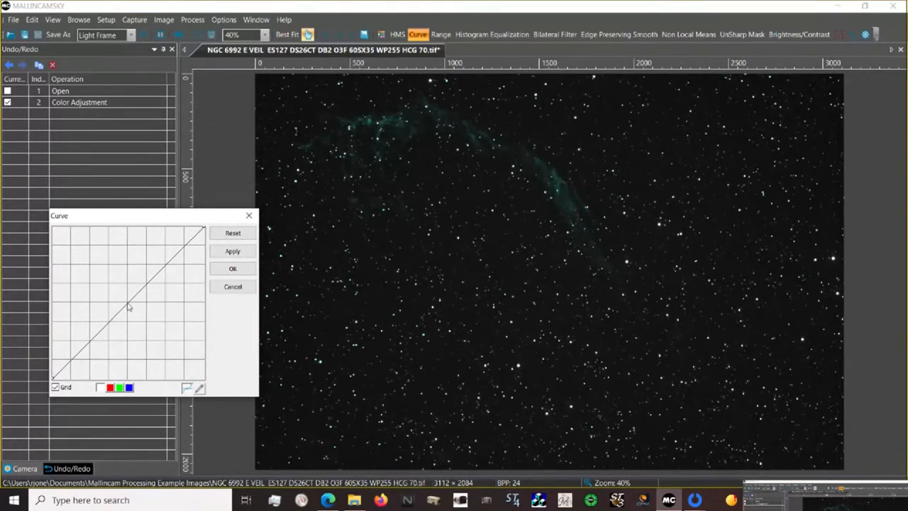
Try brightening, darkening and multi-point tone curves on the Veil image, and reset the curve to a straight line.
left_click_drag(128, 305, 127, 266)
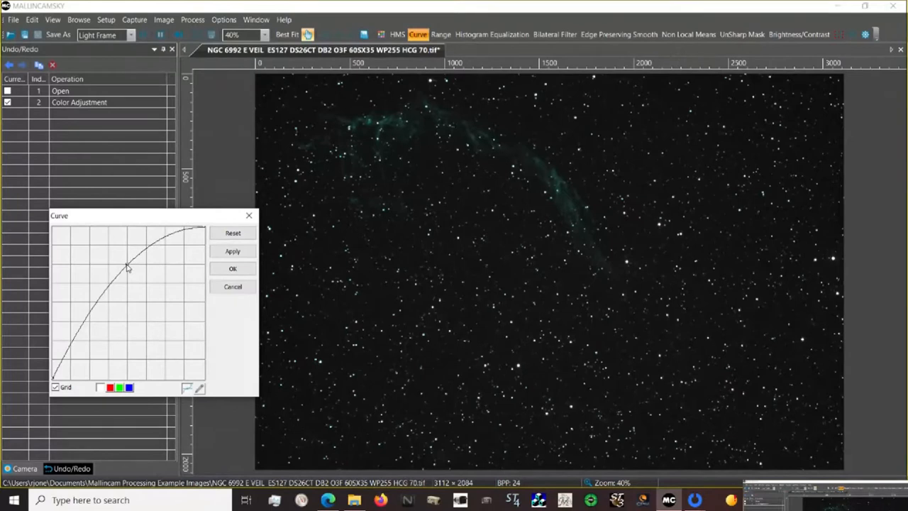
left_click_drag(127, 267, 110, 267)
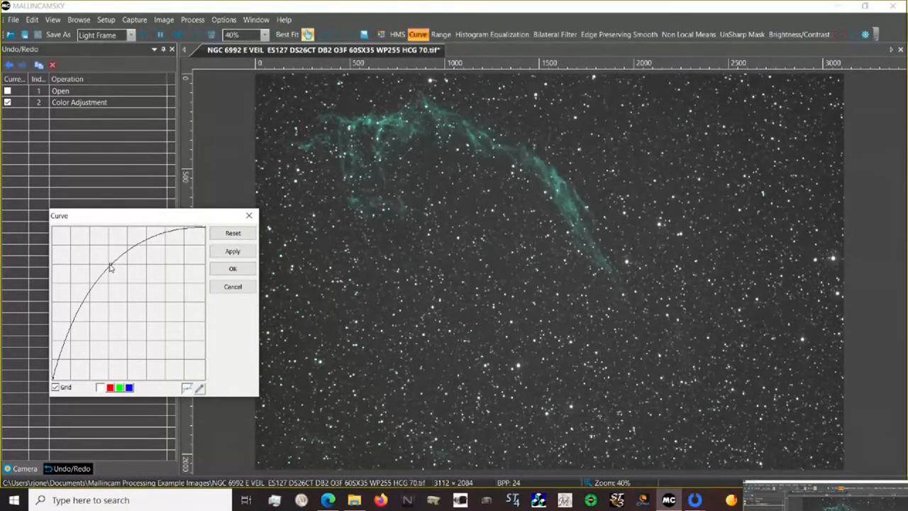
left_click_drag(111, 266, 160, 334)
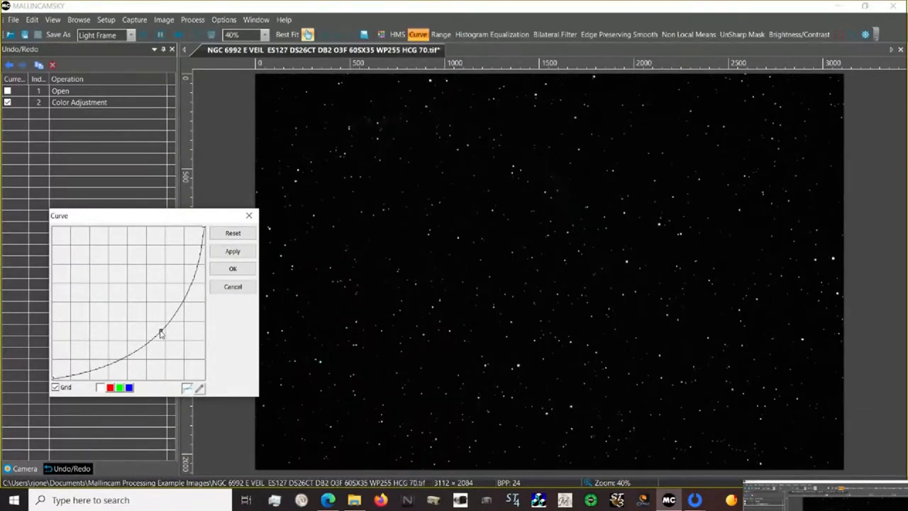
left_click_drag(161, 333, 113, 268)
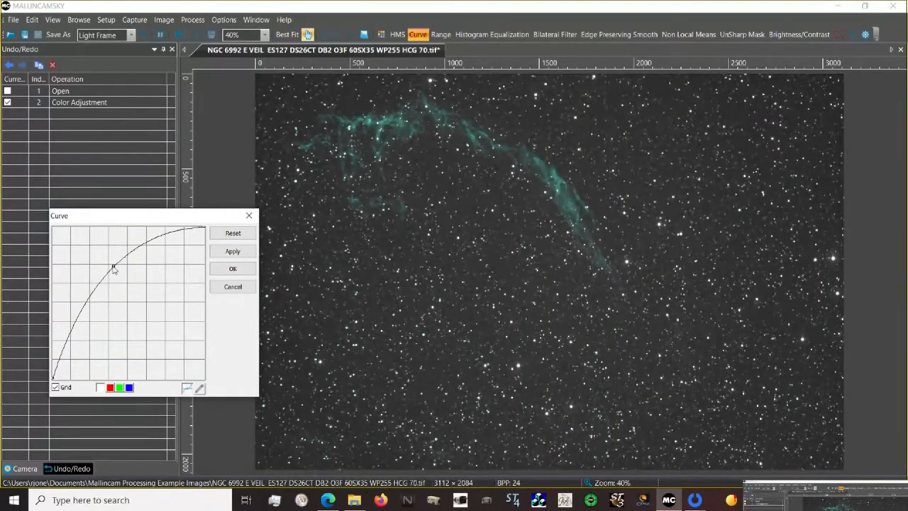
left_click_drag(113, 268, 117, 269)
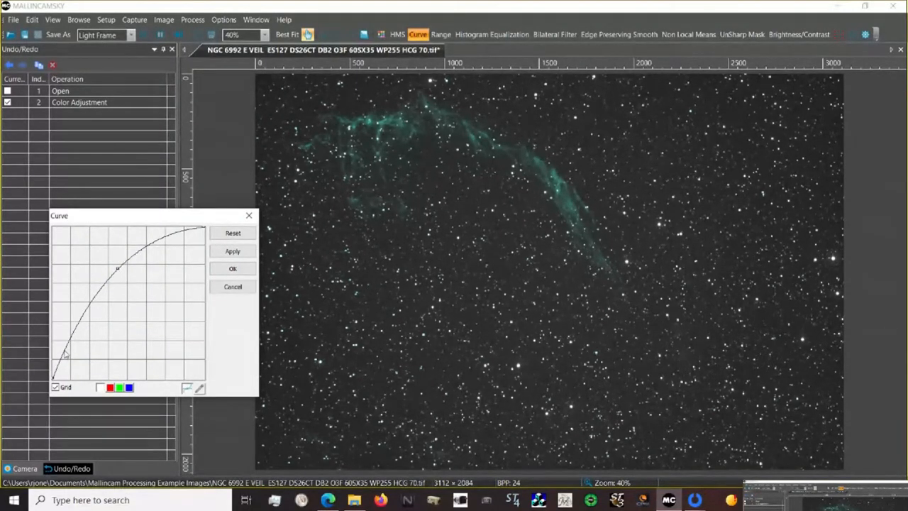
left_click_drag(64, 352, 76, 351)
mouse_move(95, 306)
left_mouse_down()
mouse_move(76, 300)
mouse_move(86, 303)
left_mouse_up()
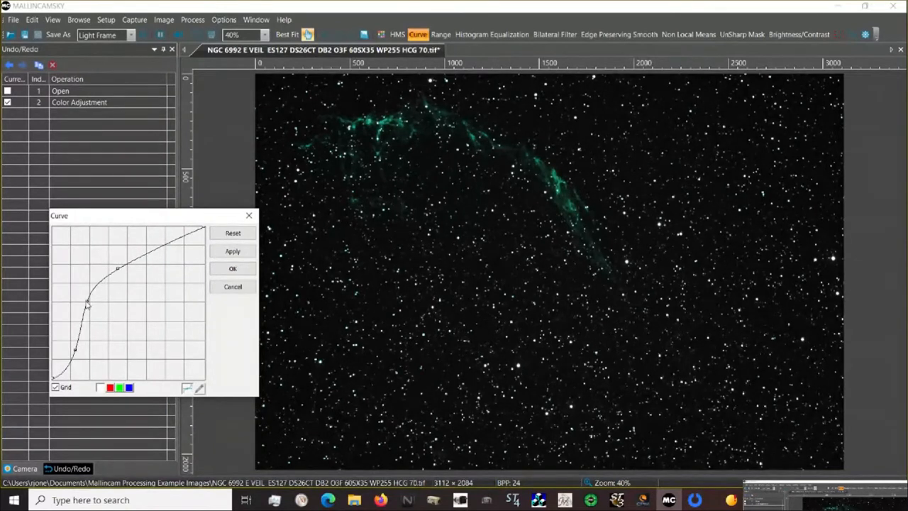
left_click(232, 234)
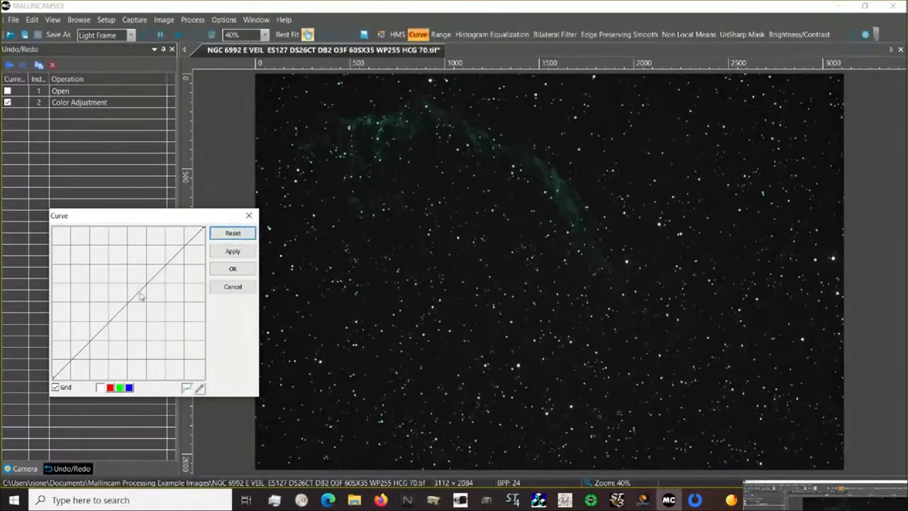
Brighten the Veil image by bending the midpoint of the tone curve upward, and accept the curve adjustment.
left_click_drag(146, 287, 125, 265)
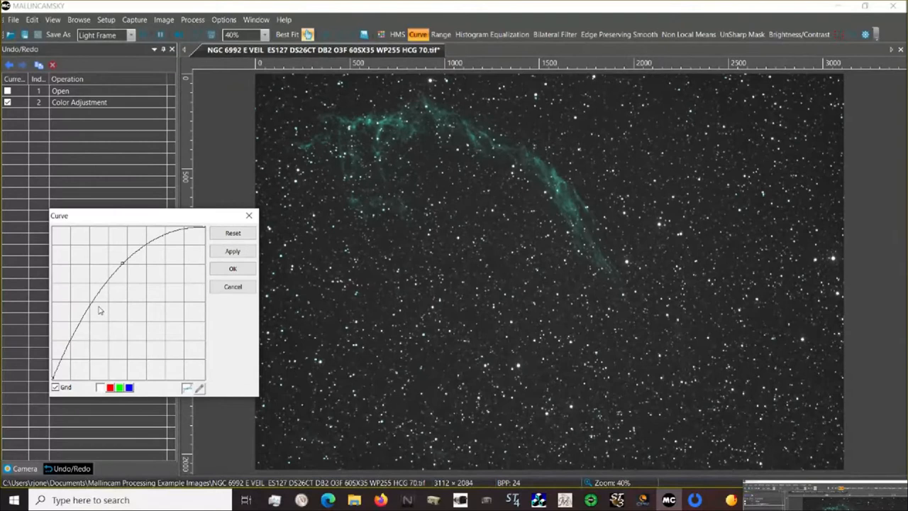
left_click_drag(125, 266, 110, 267)
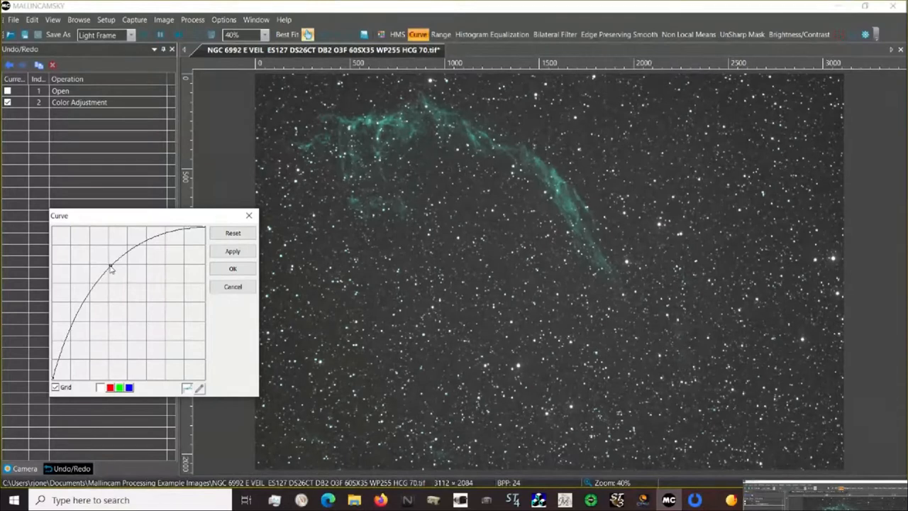
left_click(243, 271)
Inspect the nebula's filaments at 200% and denoise the image with the Adaptive Wiener Filter.
scroll(440, 281, "up", 4)
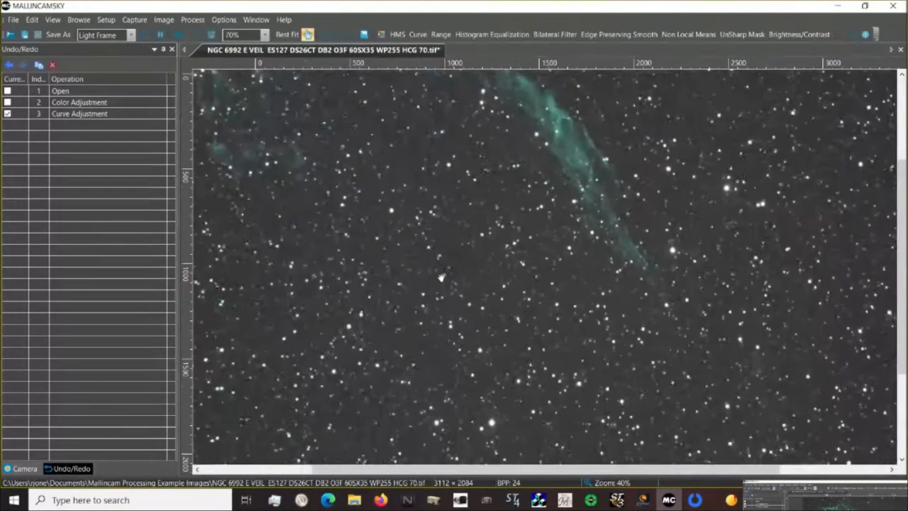
left_click_drag(443, 193, 553, 357)
left_click_drag(417, 216, 557, 345)
scroll(463, 305, "up", 1)
left_click_drag(389, 221, 529, 342)
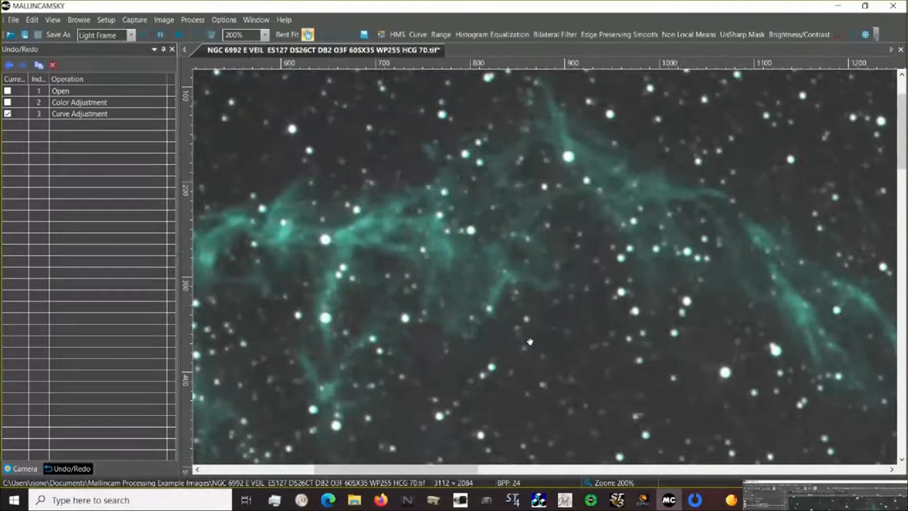
scroll(509, 324, "up", 1)
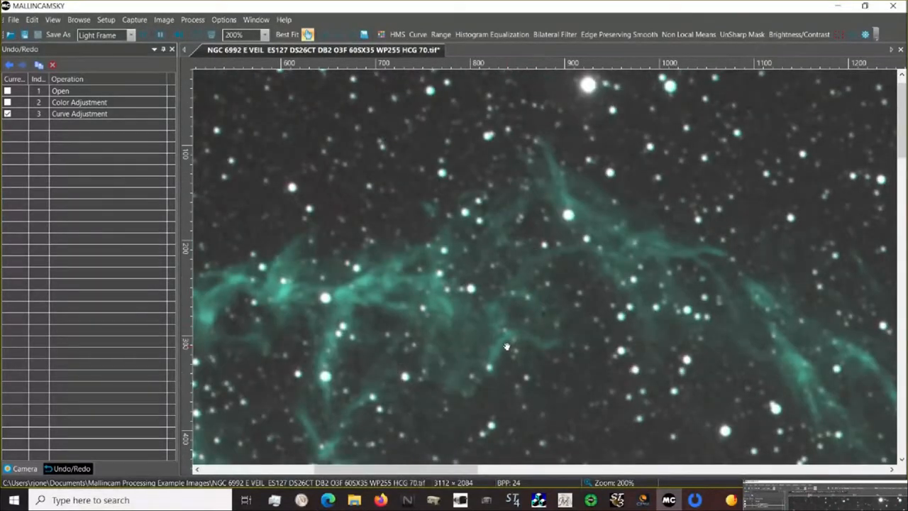
scroll(490, 347, "down", 1)
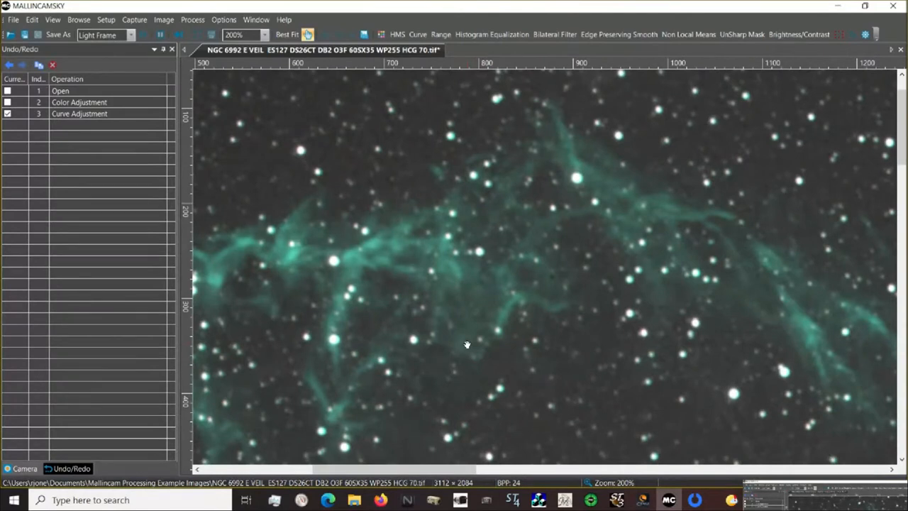
left_click(164, 20)
mouse_move(177, 51)
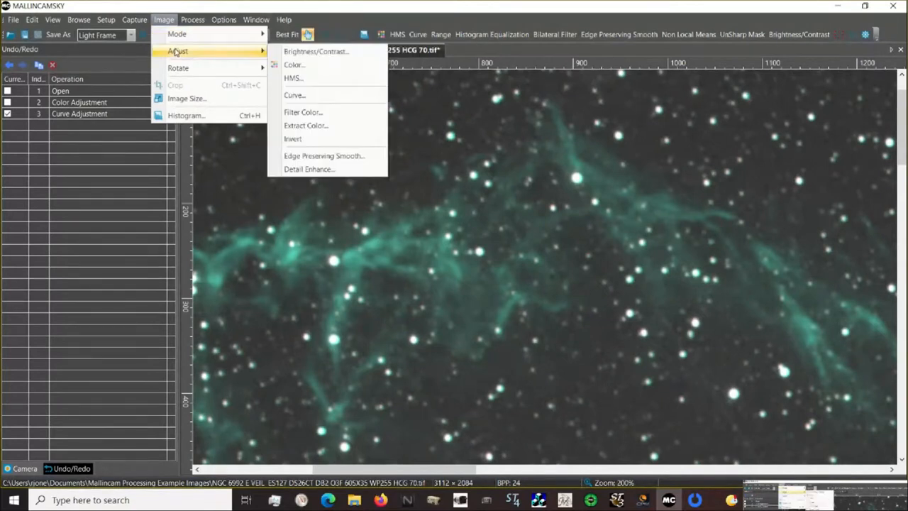
left_click(193, 20)
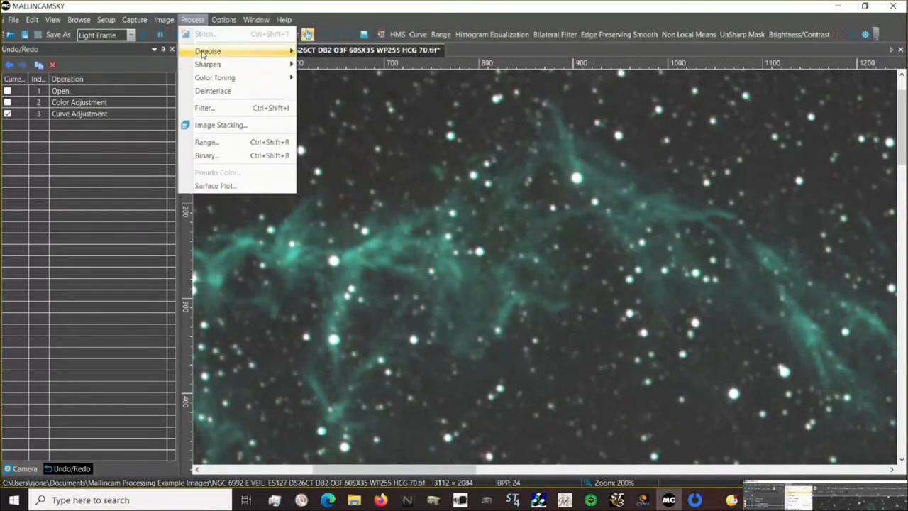
mouse_move(202, 54)
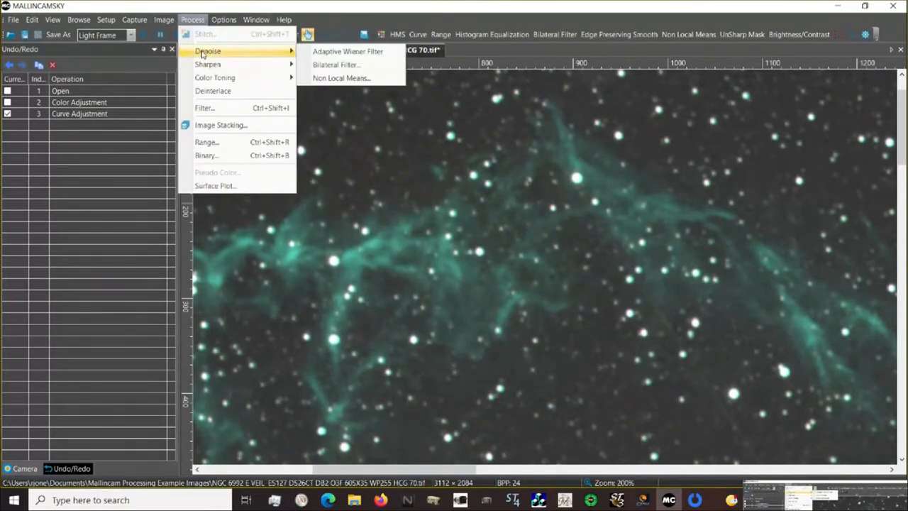
left_click(328, 52)
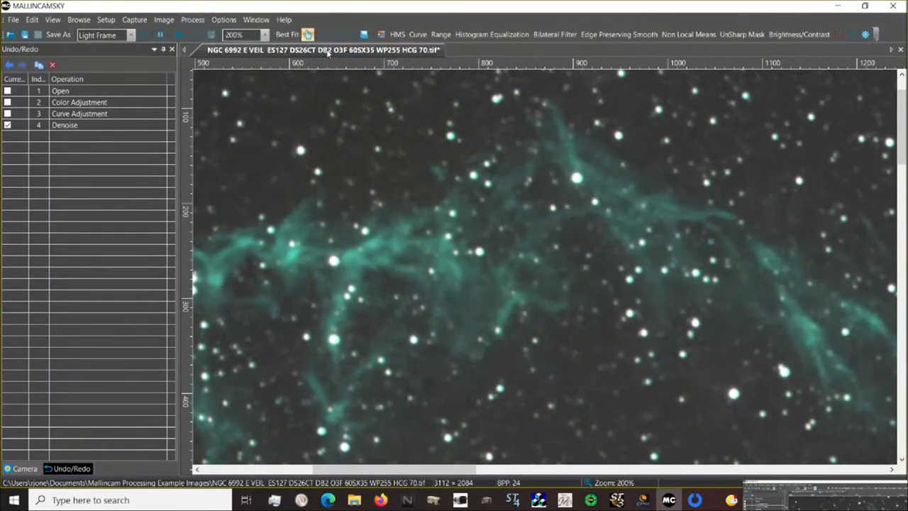
Compare the Veil image with and without the denoise operation at 300% zoom, ending on the denoised version.
left_click(10, 65)
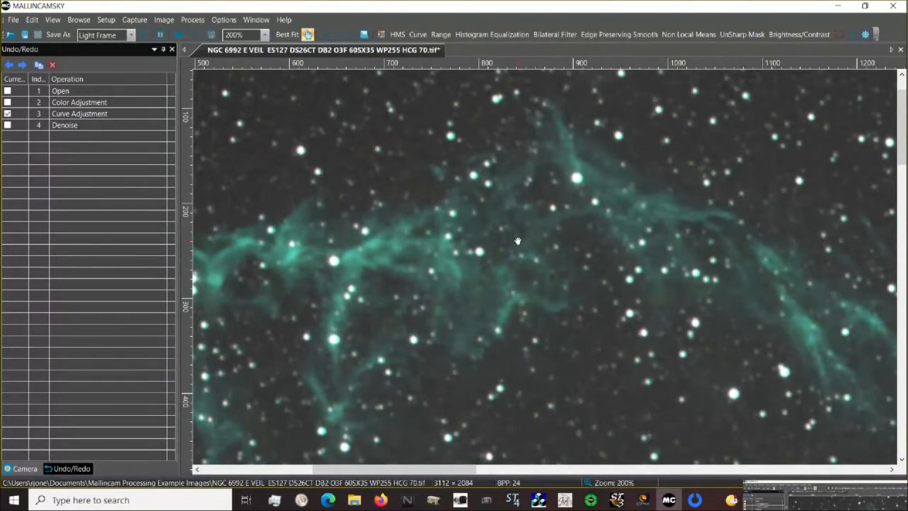
left_click(264, 35)
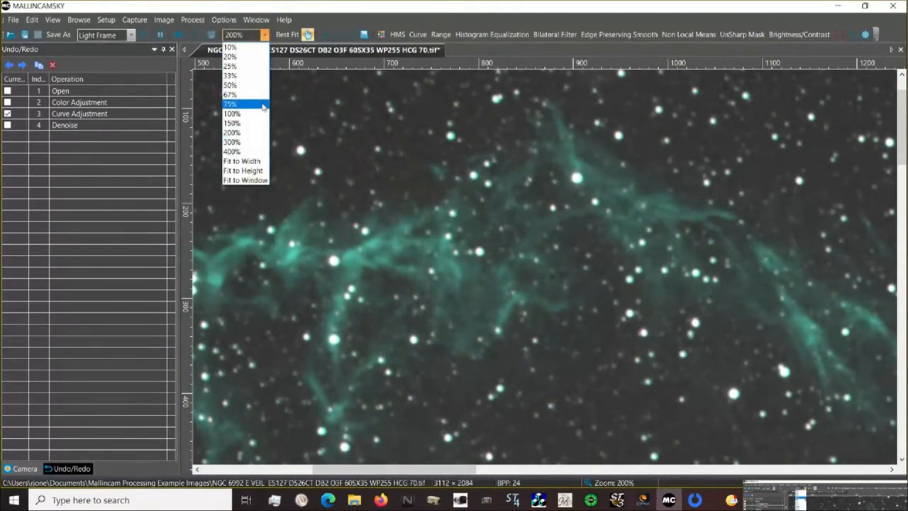
left_click(256, 142)
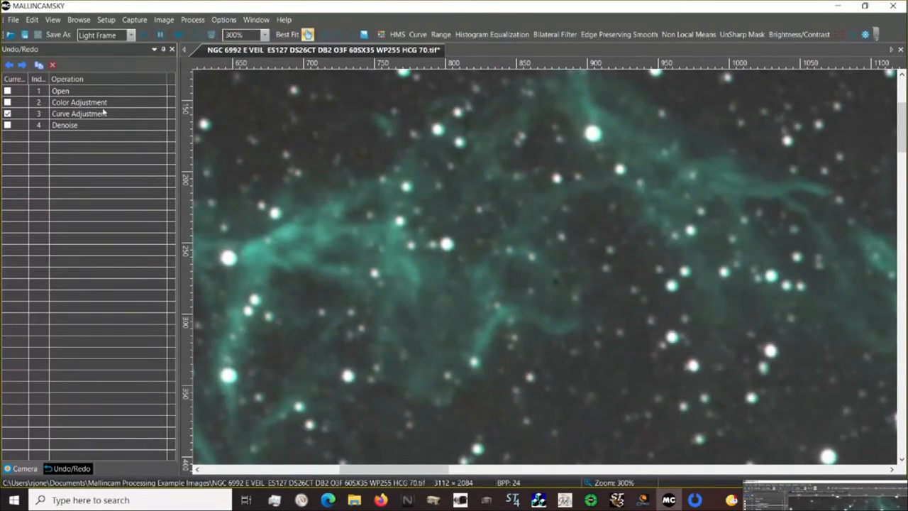
left_click(22, 64)
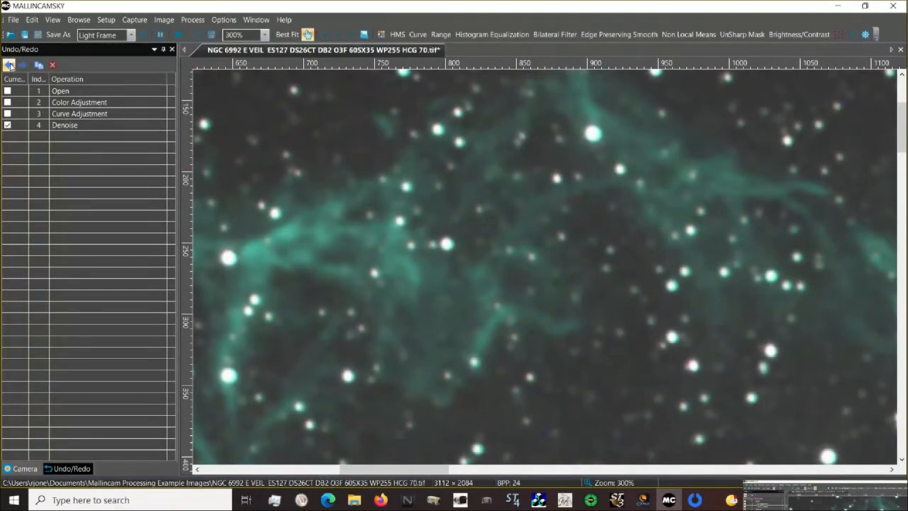
left_click(8, 65)
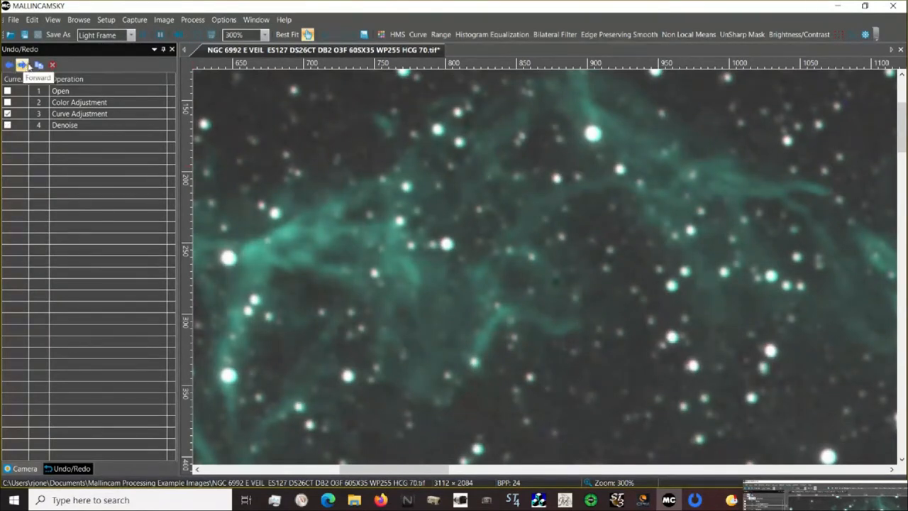
left_click(24, 65)
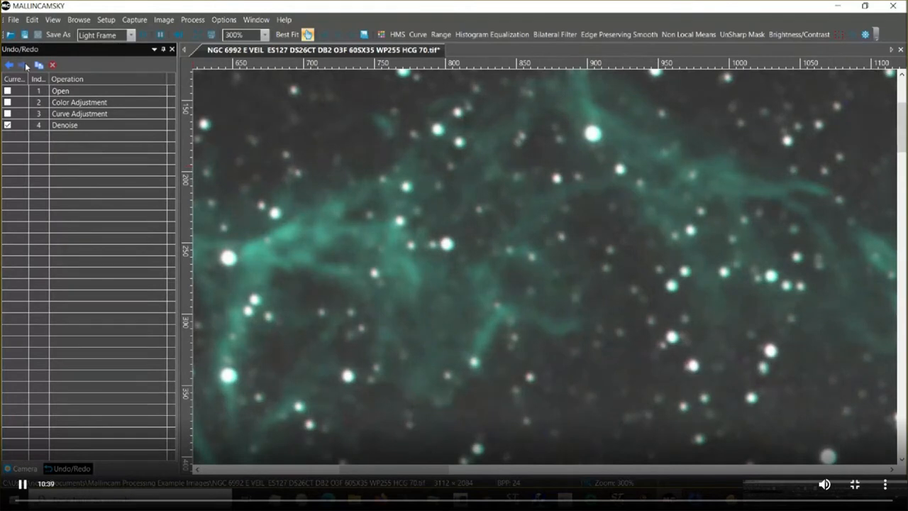
Fit the whole image in view, open the Range adjustment, try a lower limit of 40, and set the best-fit range.
left_click(287, 34)
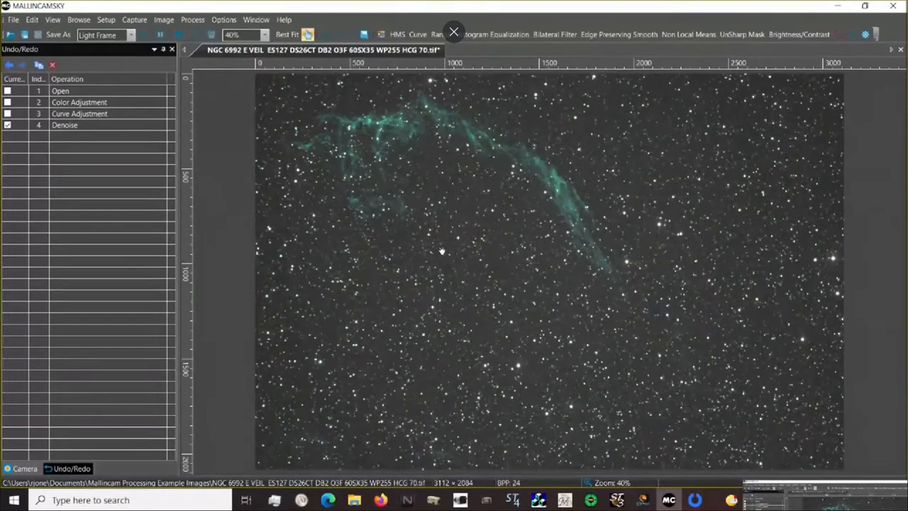
left_click(441, 35)
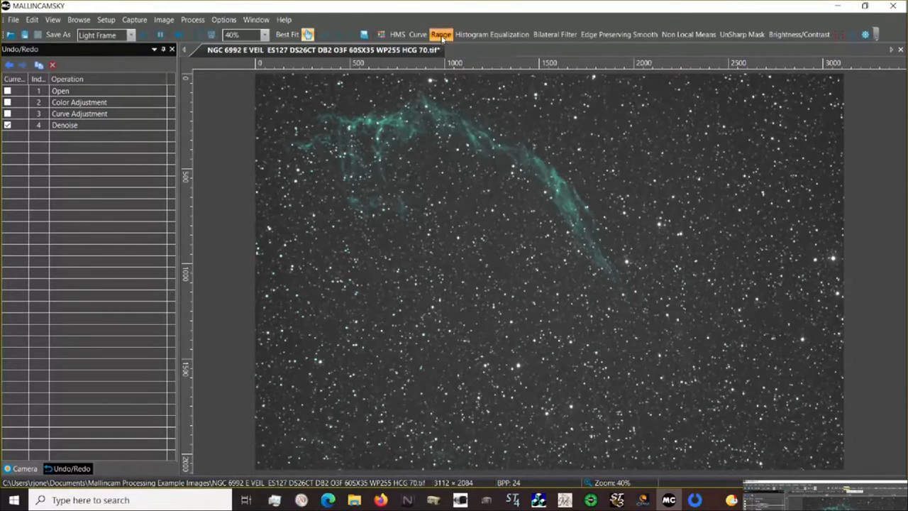
left_click_drag(506, 200, 286, 317)
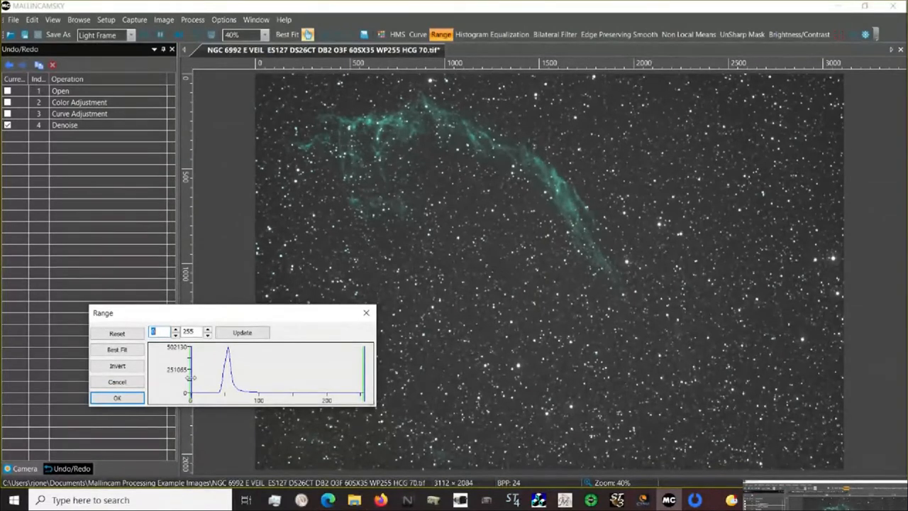
left_click_drag(190, 378, 217, 378)
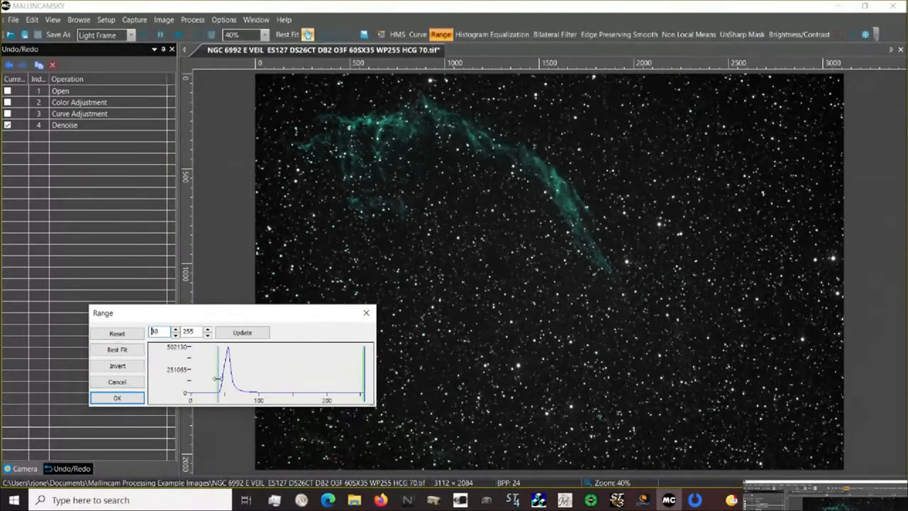
left_click(117, 349)
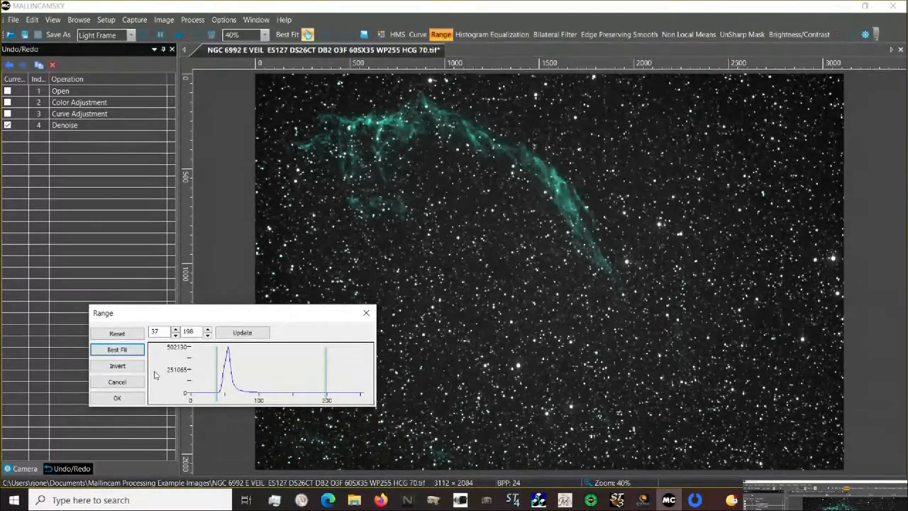
Compare the reset range with the best fit, try an upper limit of 153, and restore the best-fit range.
left_click(117, 333)
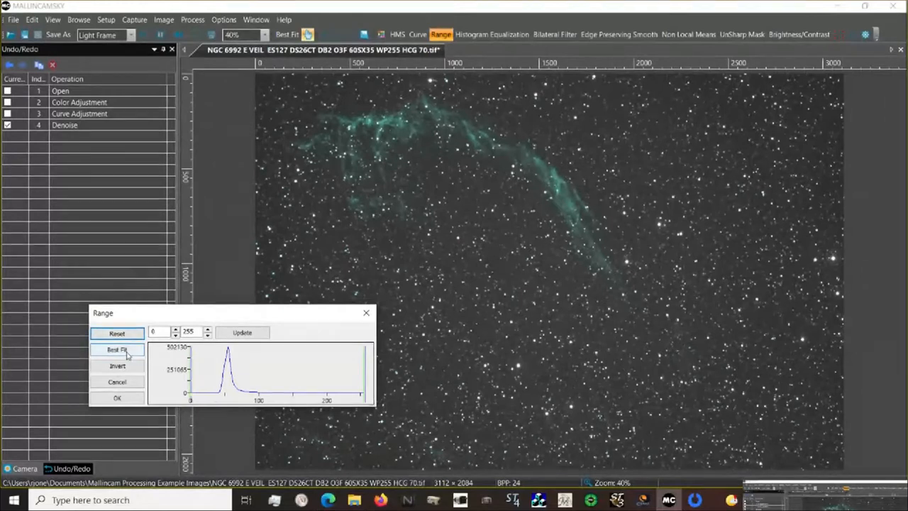
left_click(128, 353)
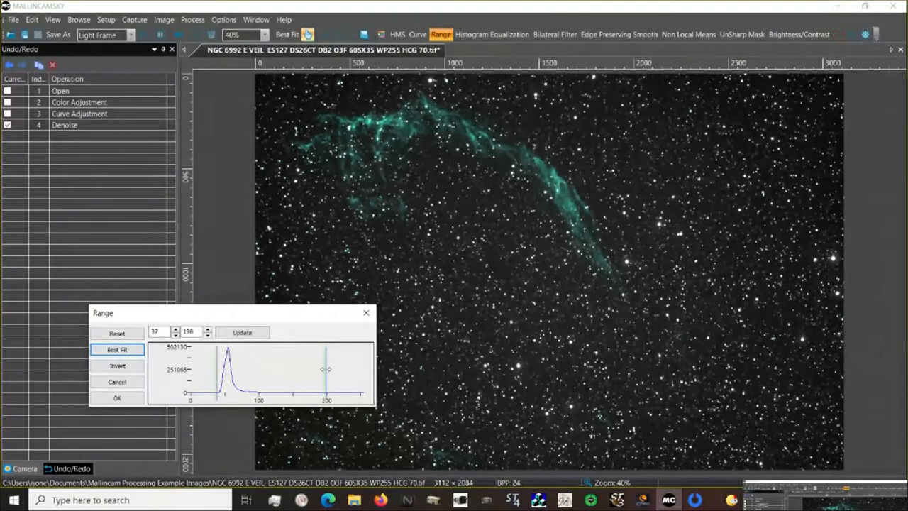
left_click_drag(325, 369, 294, 369)
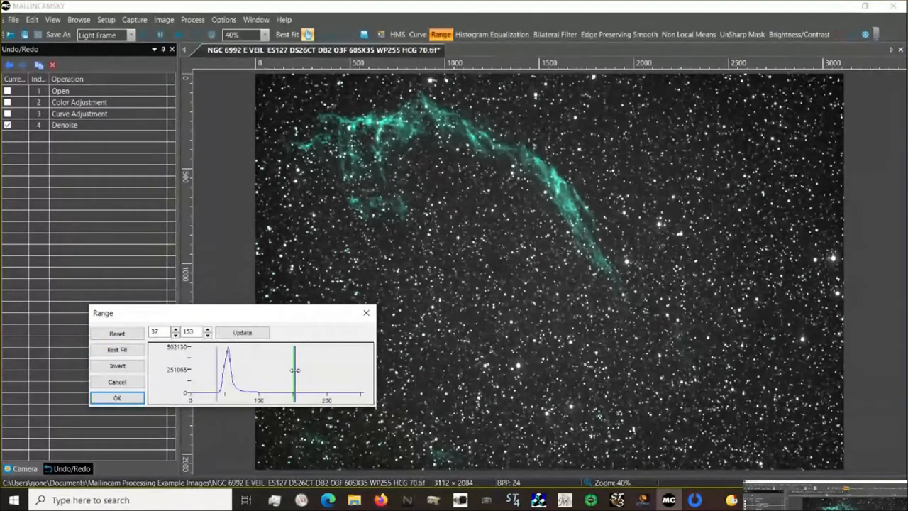
left_click(122, 349)
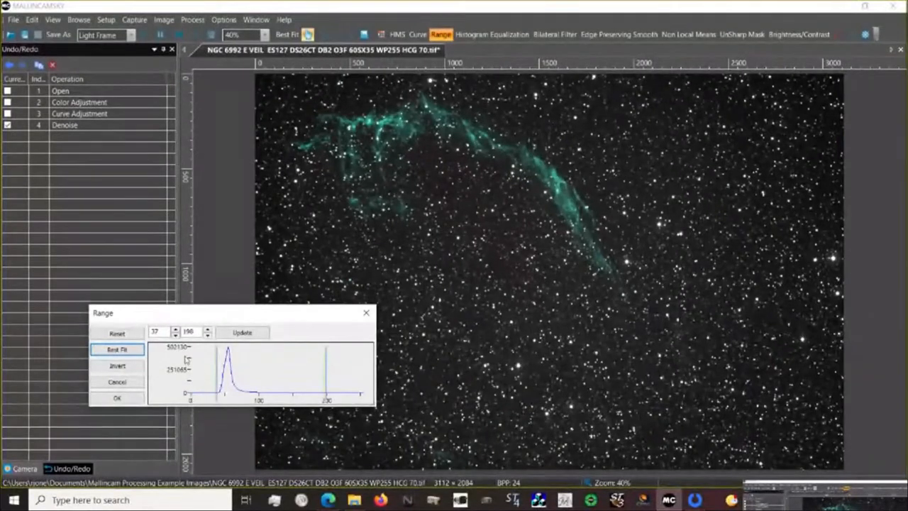
Accept the 37 to 198 range, then apply histogram equalization at strength 10 and check it against the previous state.
left_click(118, 398)
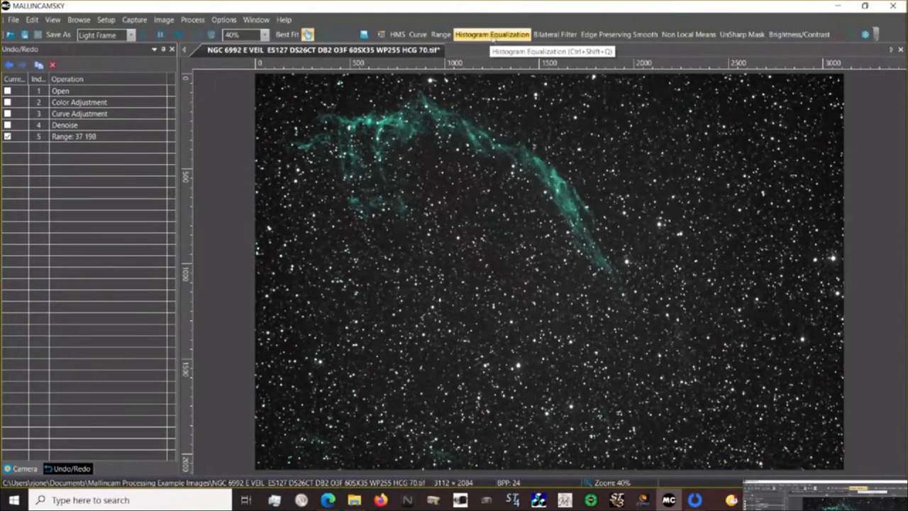
left_click(490, 38)
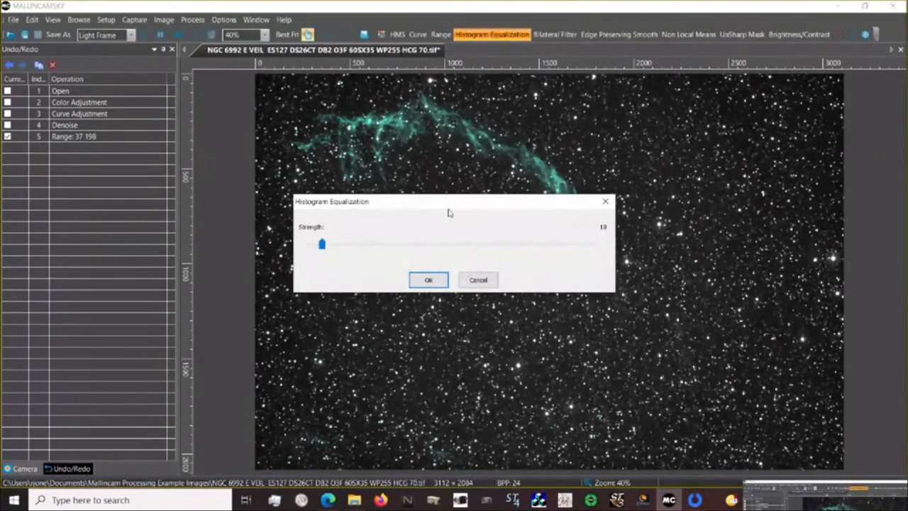
left_click_drag(452, 205, 270, 298)
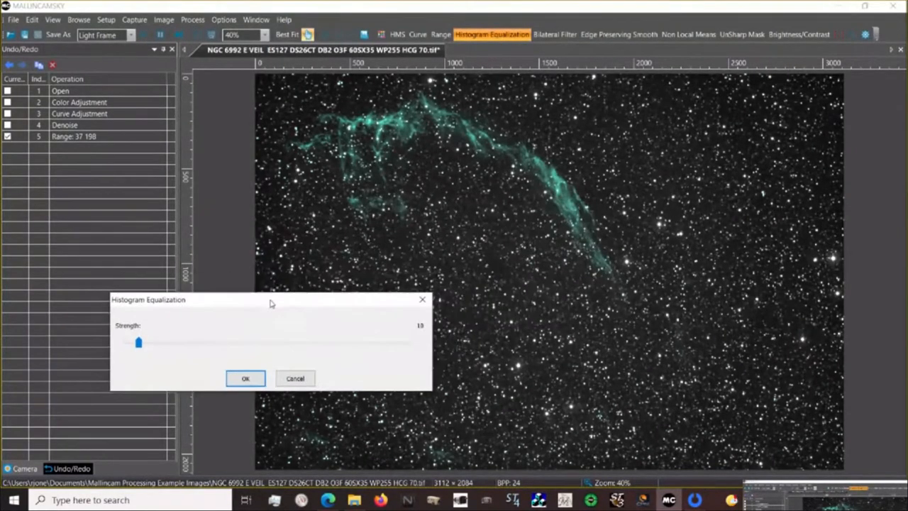
left_click(245, 379)
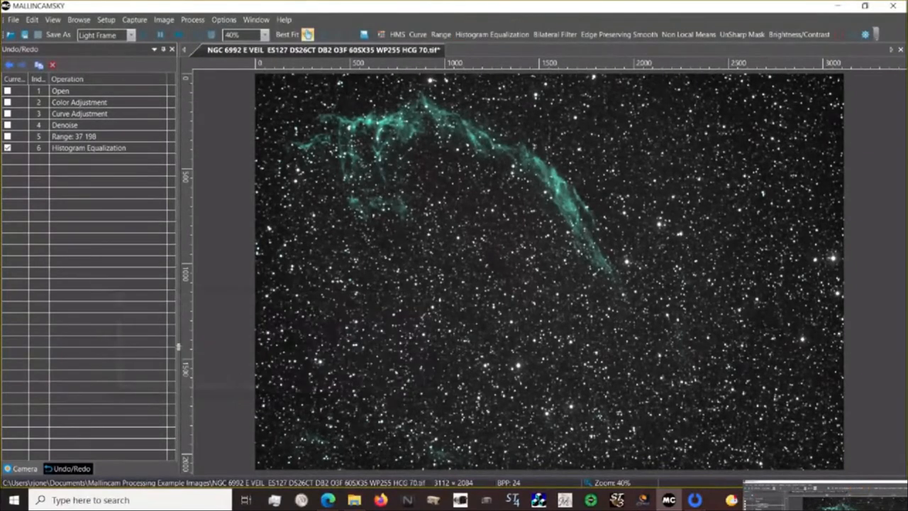
left_click(9, 66)
left_click(22, 66)
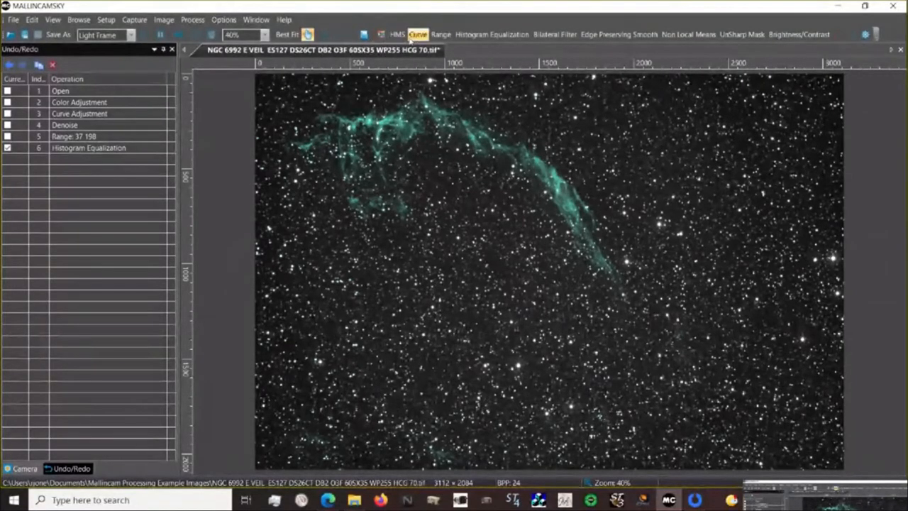
Apply a second range adjustment to the Veil image with limits of 9 and 255.
left_click(437, 35)
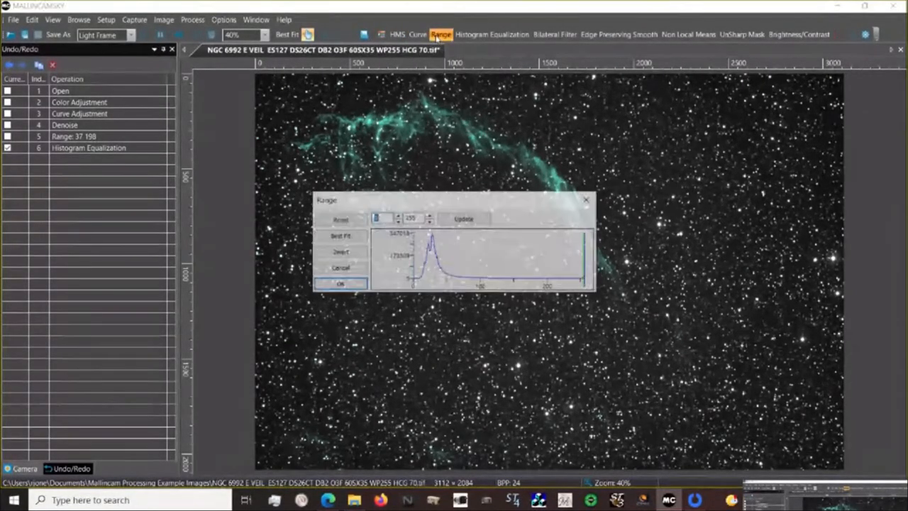
left_click_drag(450, 204, 226, 285)
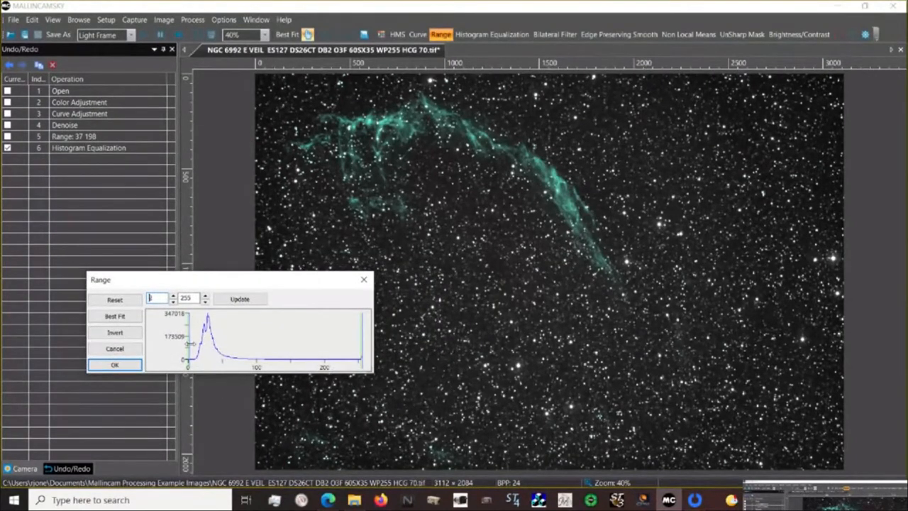
left_click_drag(194, 344, 198, 343)
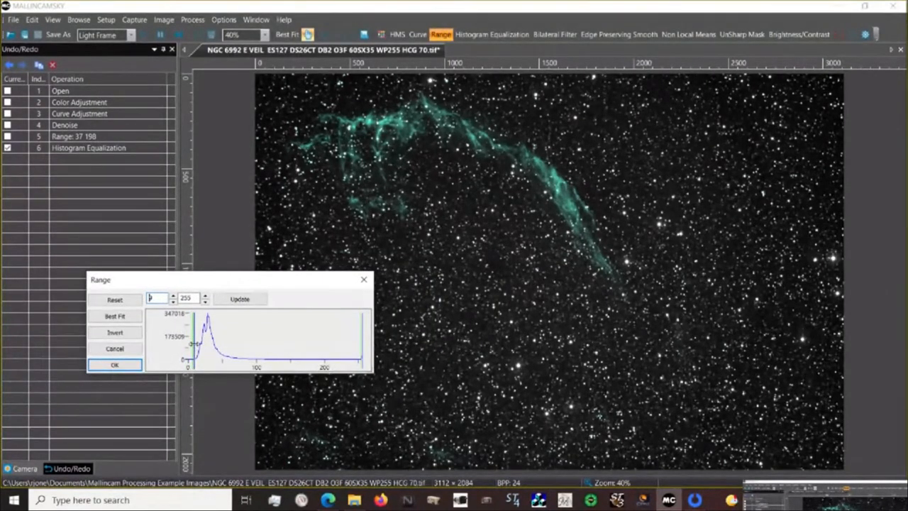
left_click(126, 366)
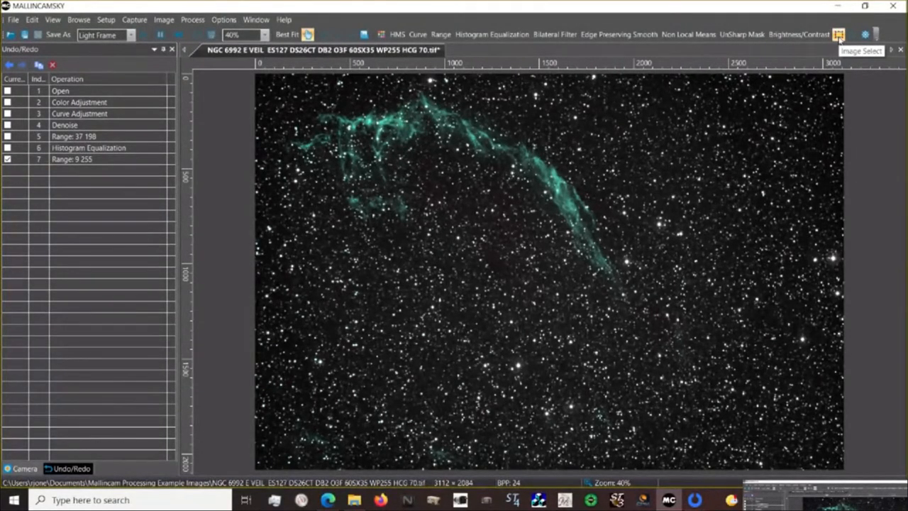
Crop the Veil image to a 2000 × 1500 selection framing the nebula and fit the result in view.
left_click(838, 35)
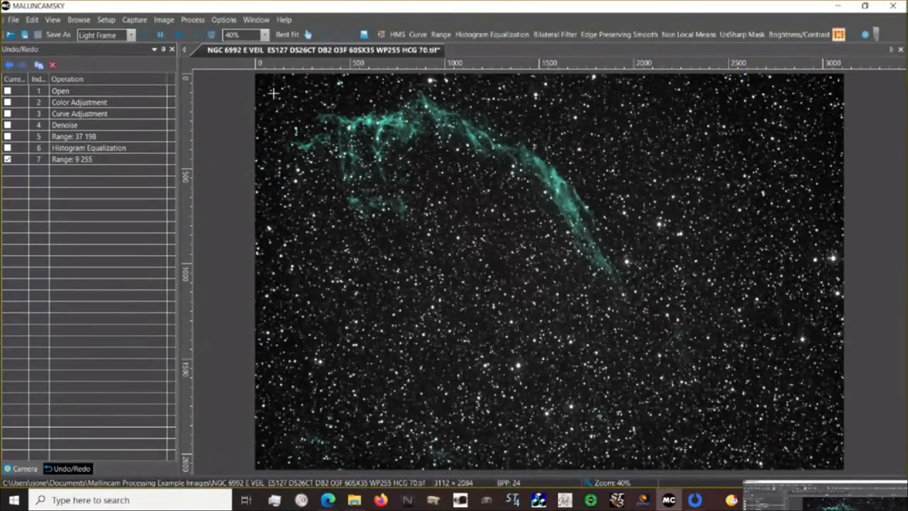
left_click_drag(258, 78, 673, 349)
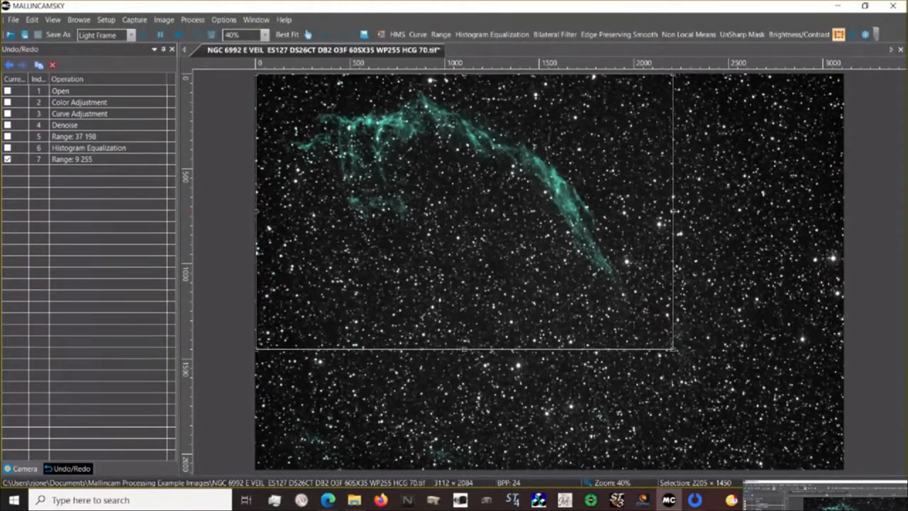
left_click_drag(673, 210, 633, 211)
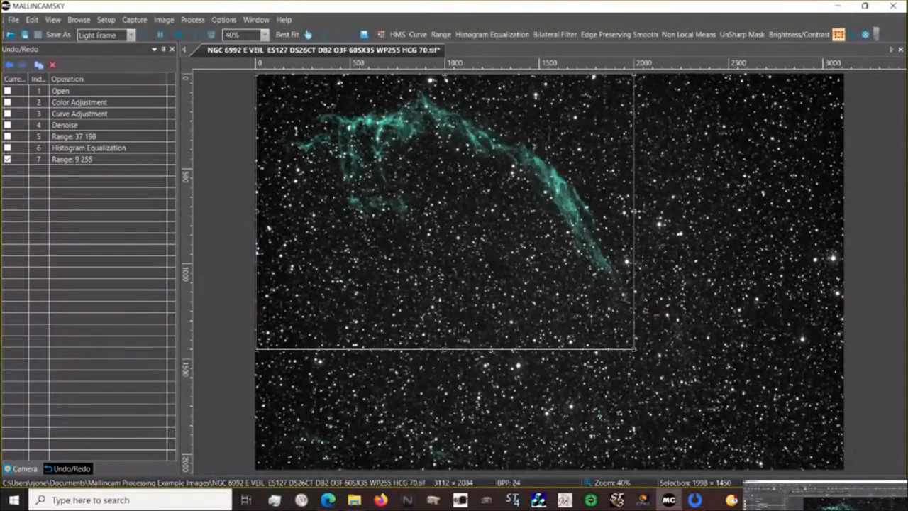
left_click_drag(634, 211, 635, 211)
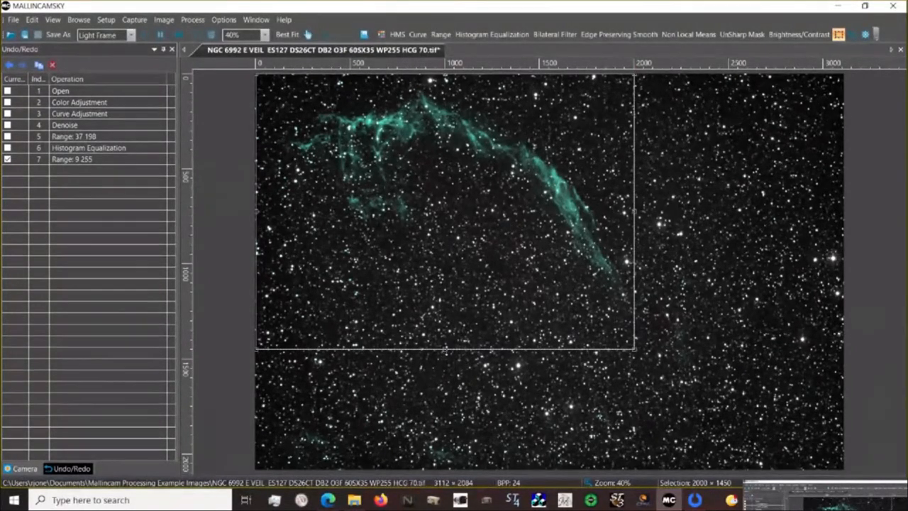
left_click_drag(445, 349, 446, 359)
left_click_drag(446, 241, 460, 240)
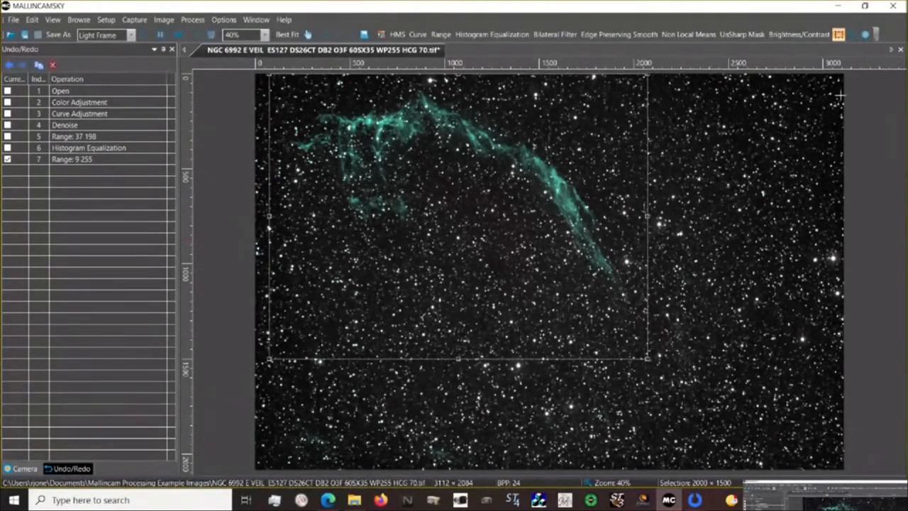
left_click(853, 35)
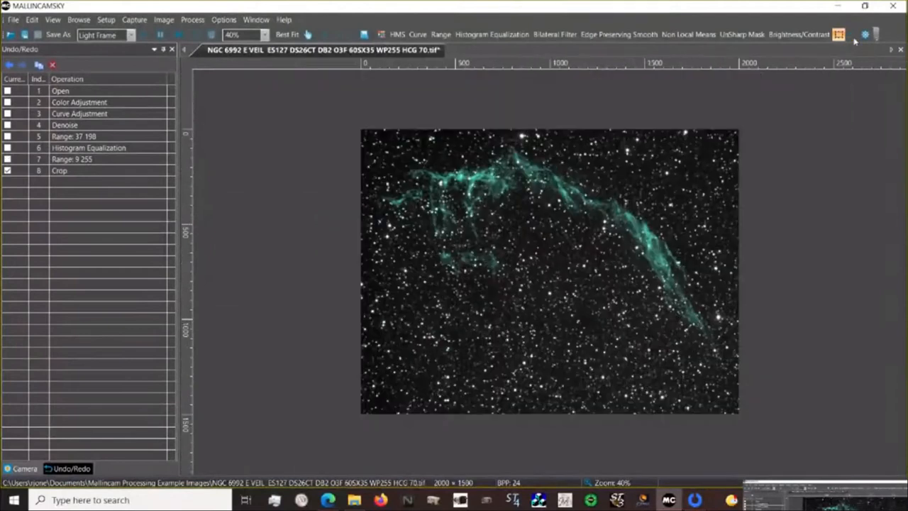
left_click(288, 34)
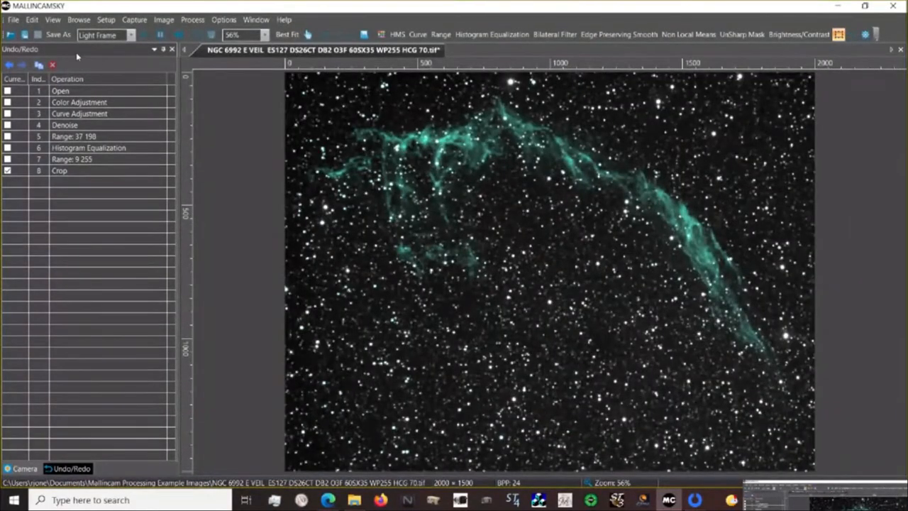
Save the cropped image as a TIF copy, adding "- COLOR CURVE AWF RNG HEQ CROP" to the end of the original file name.
left_click(55, 36)
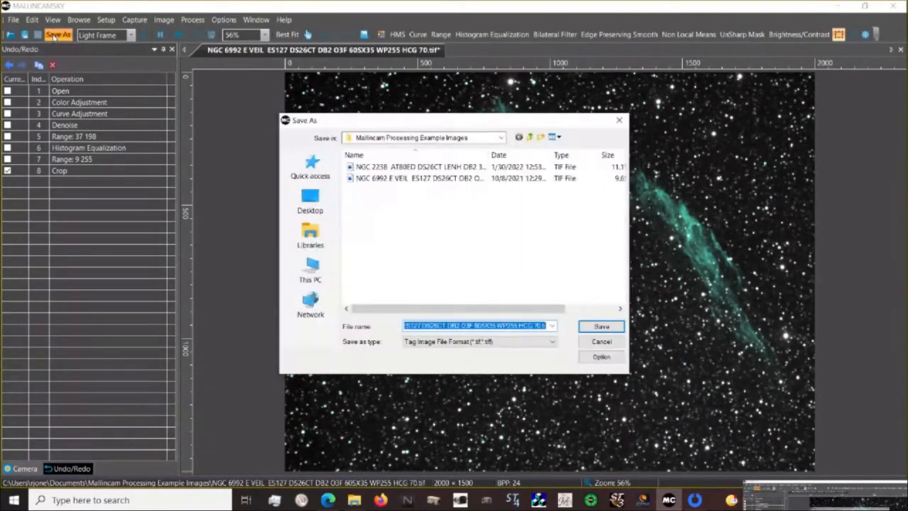
left_click(536, 325)
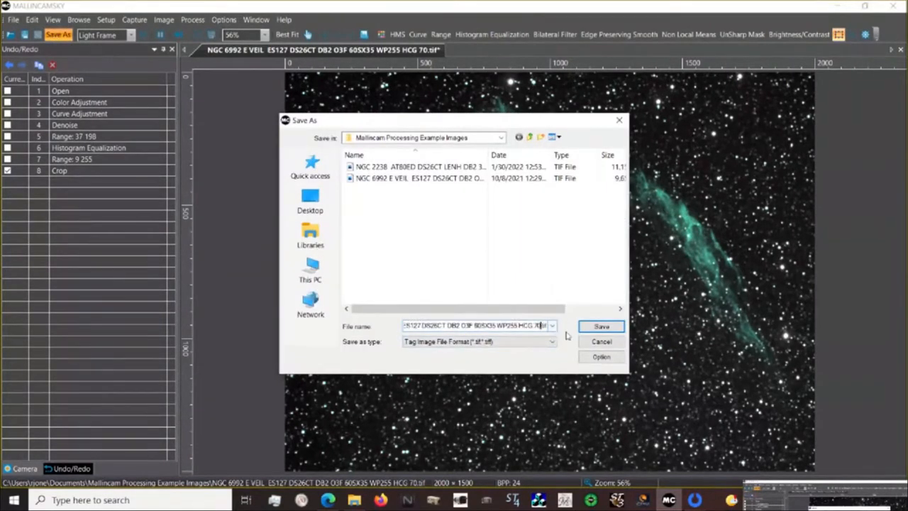
type("-")
key("Caps_Lock")
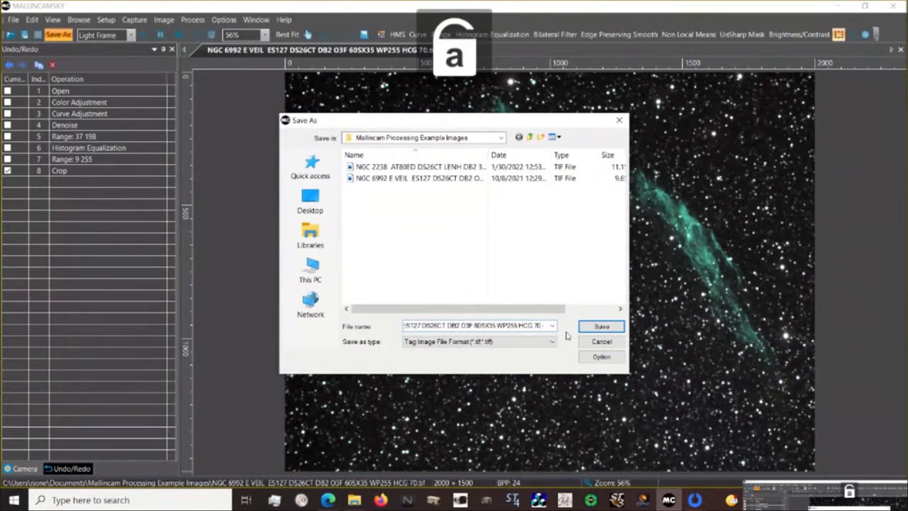
key("Caps_Lock")
type("COLOR")
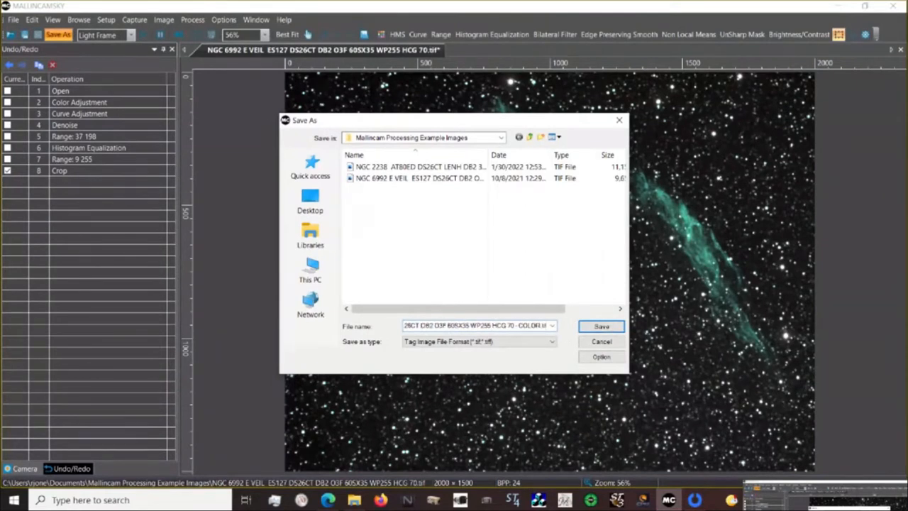
type(" CURVE")
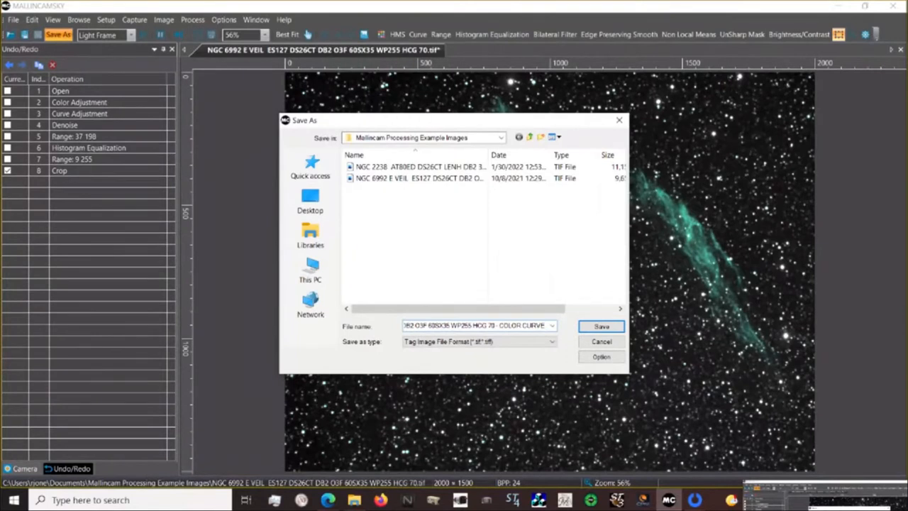
type(" AWF")
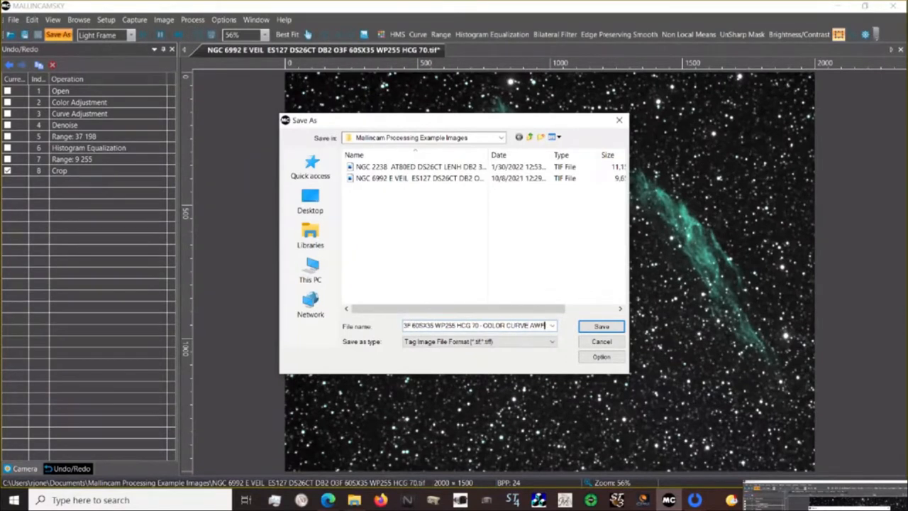
type(" RNG")
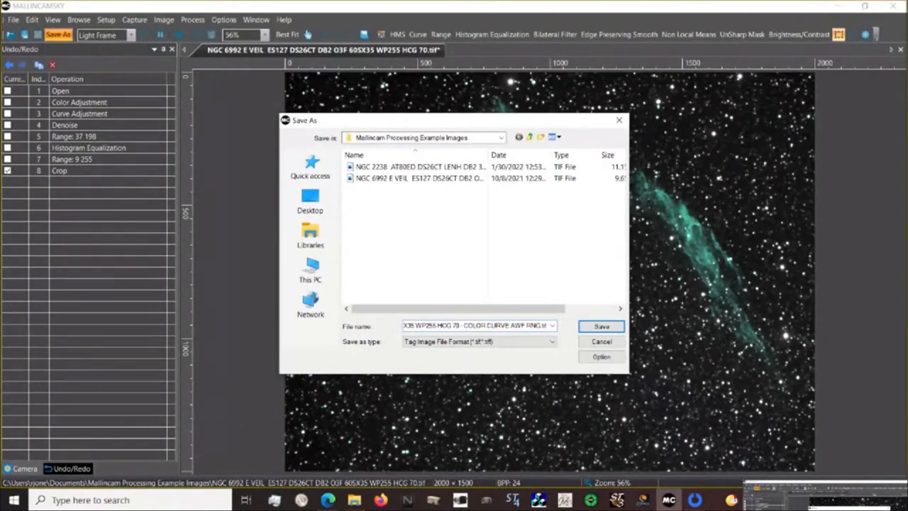
type(" HEQ")
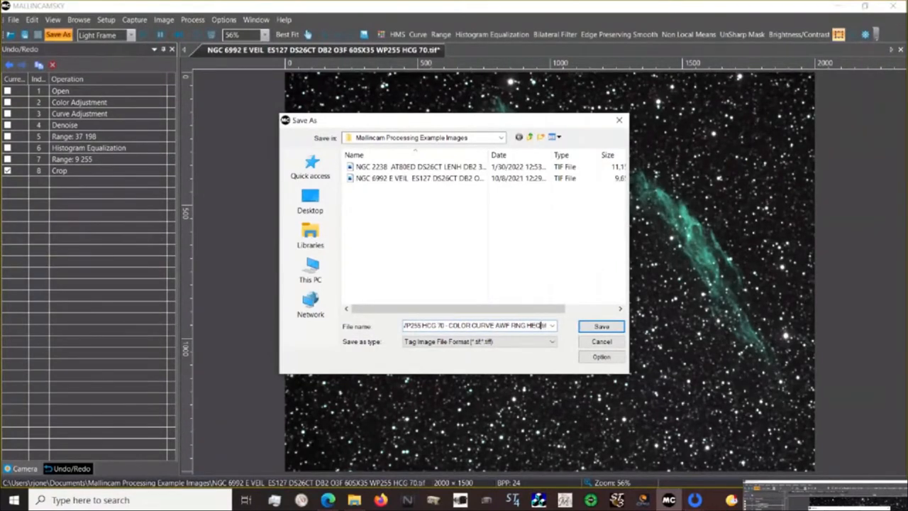
type(" CROP.tif")
left_click(602, 327)
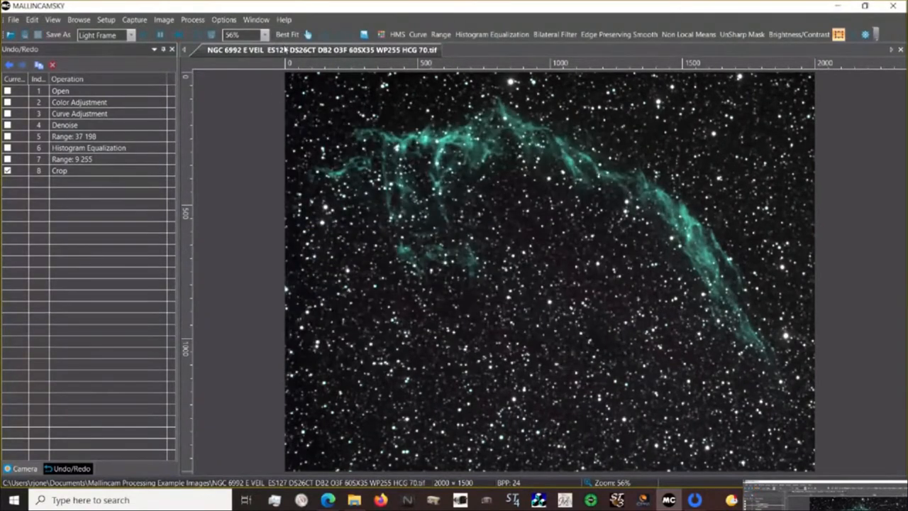
Close the current image and open the processed crop and the original NGC 6992 E VEIL TIF files together.
right_click(288, 51)
left_click(298, 59)
left_click(10, 35)
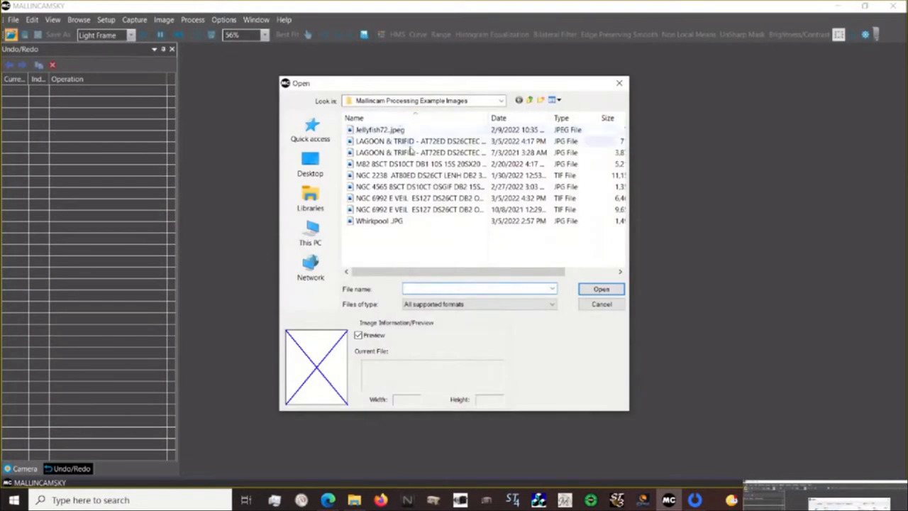
left_click(411, 199)
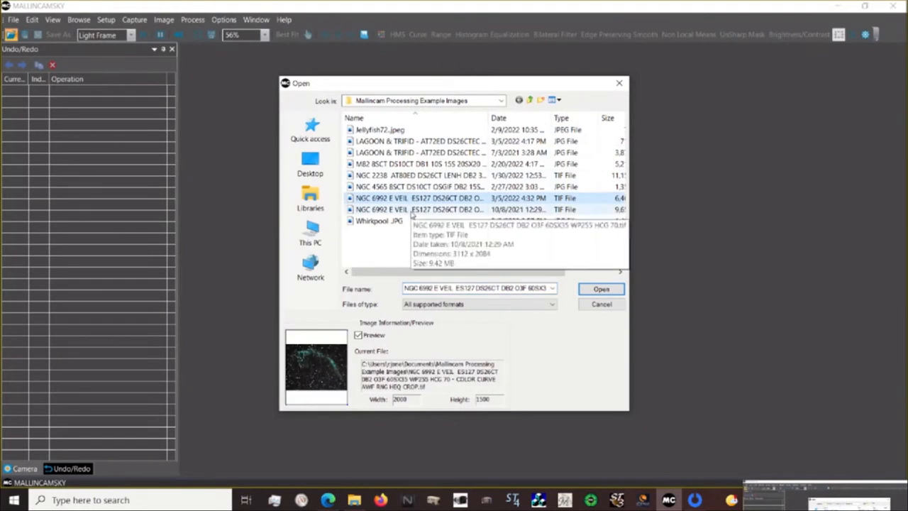
left_click(412, 211, "ctrl")
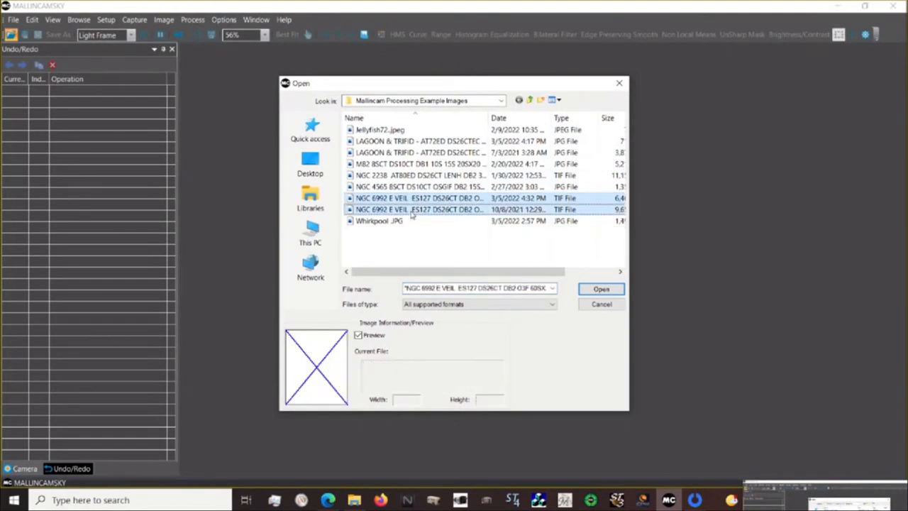
left_click(600, 289)
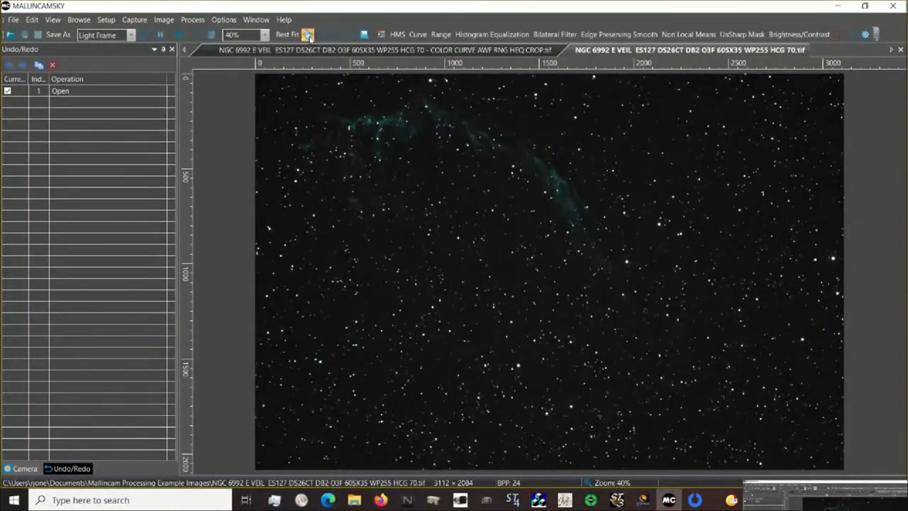
Compare the original NGC 6992 Veil image with the processed, cropped version.
left_click(309, 36)
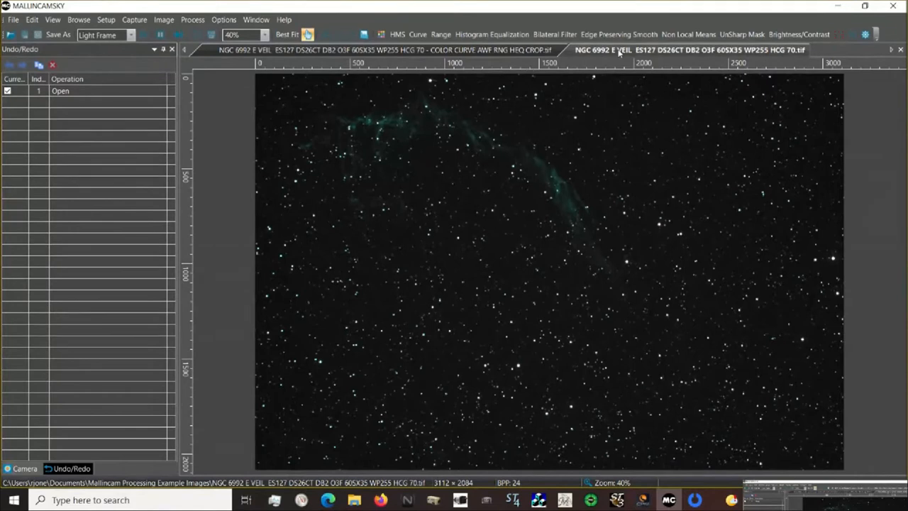
left_click(533, 51)
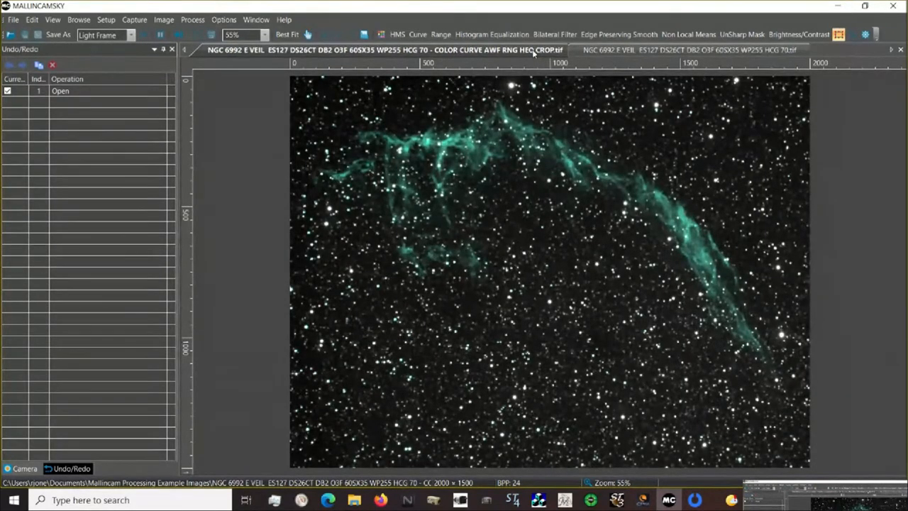
left_click(599, 51)
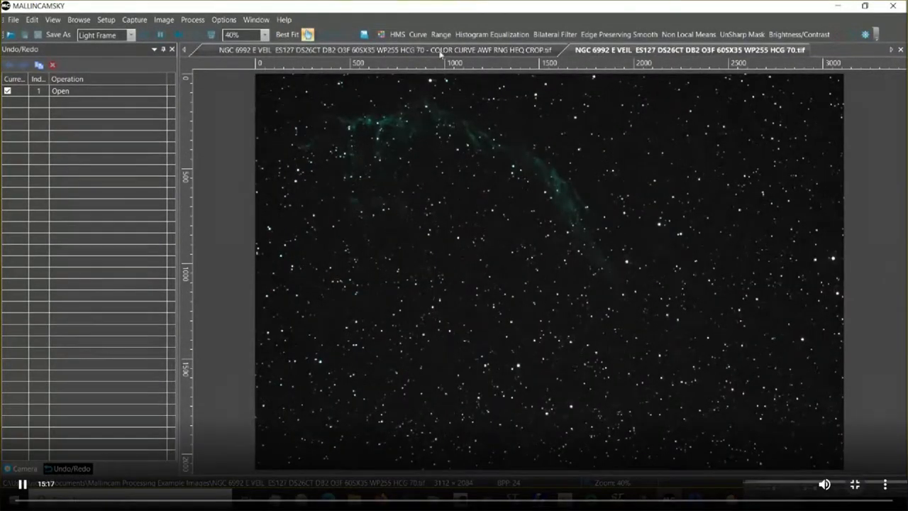
Leave the broadcast's full-screen view and post "nice" in the Liveskies channel chat.
key("Escape")
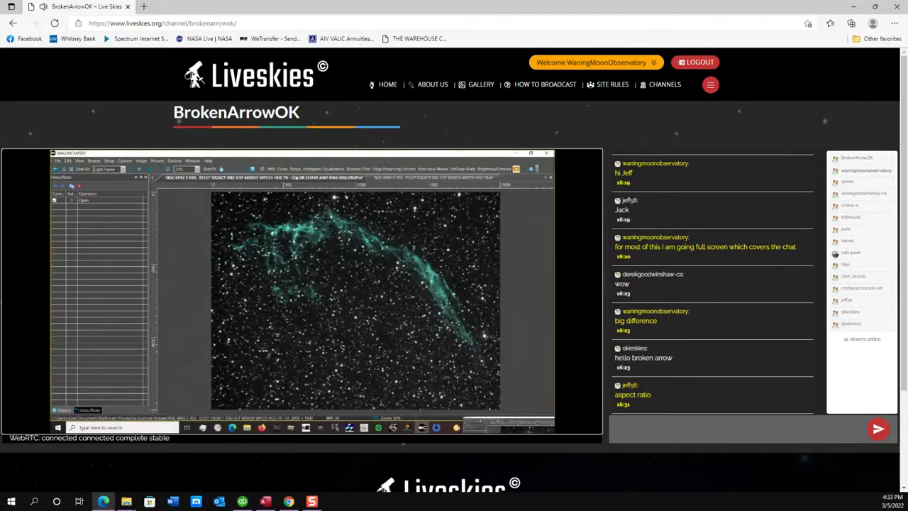
left_click(667, 429)
type("nice")
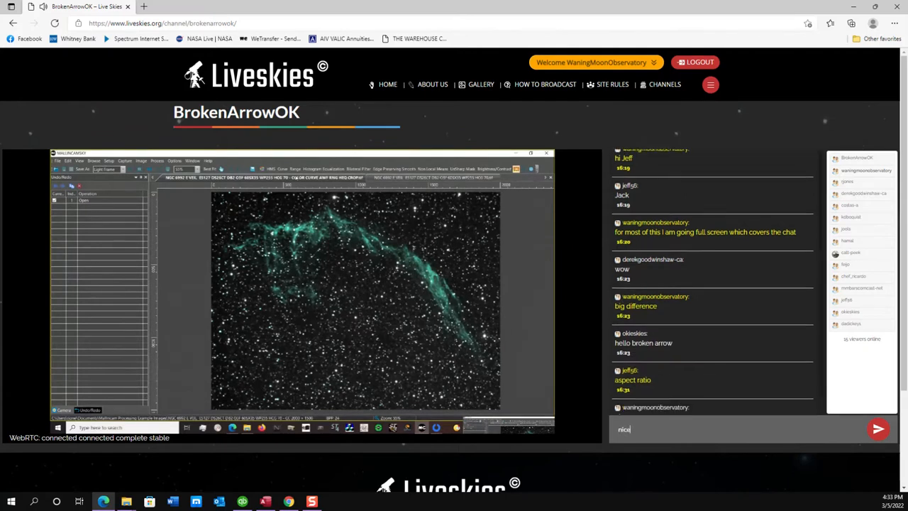
key("Return")
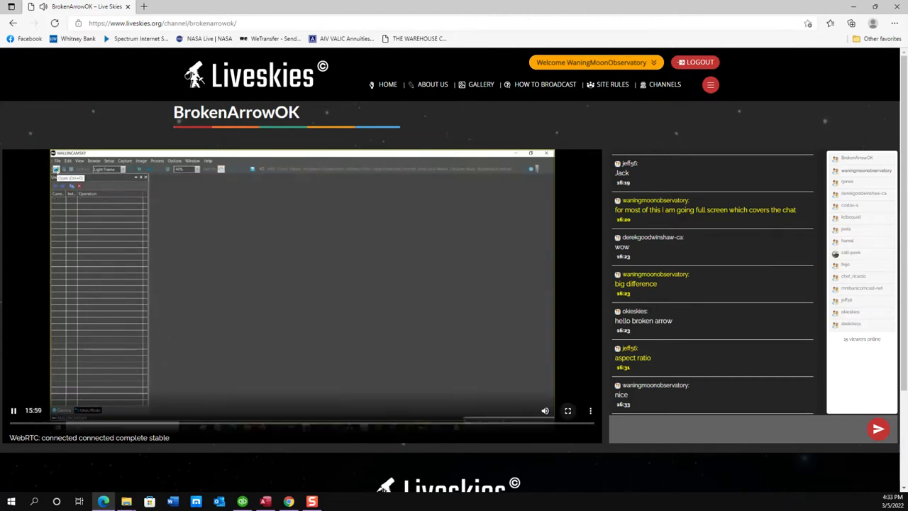
Return the broadcast to full screen and open the "Whirkpool .JPG" image from the Mallincam Processing Example Images folder.
left_click(568, 410)
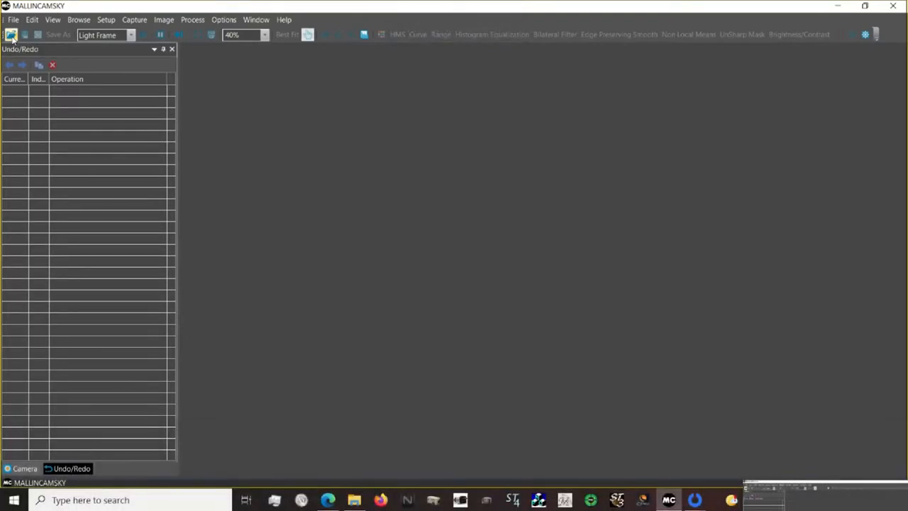
left_click(12, 37)
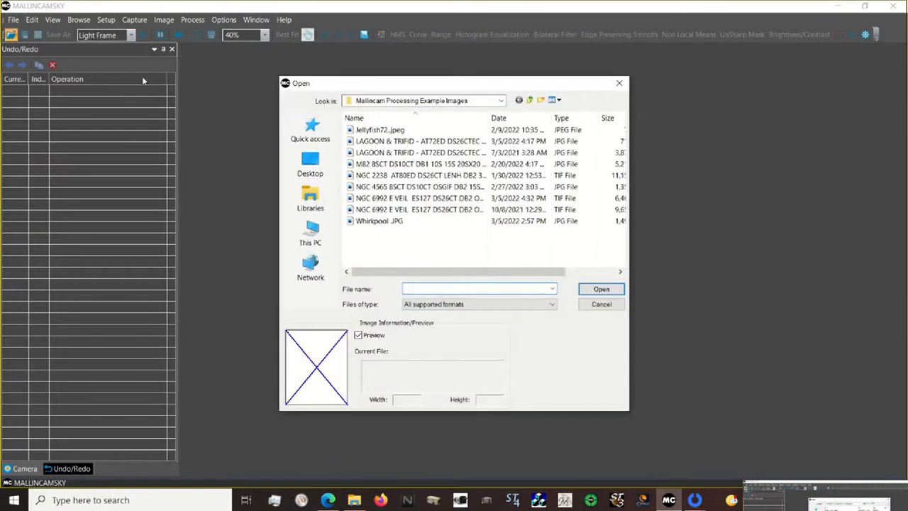
left_click(394, 222)
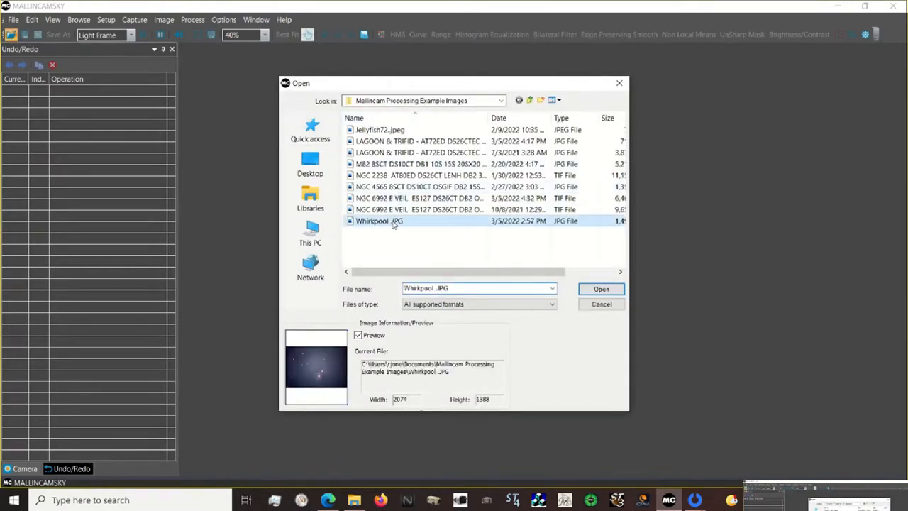
left_click(601, 289)
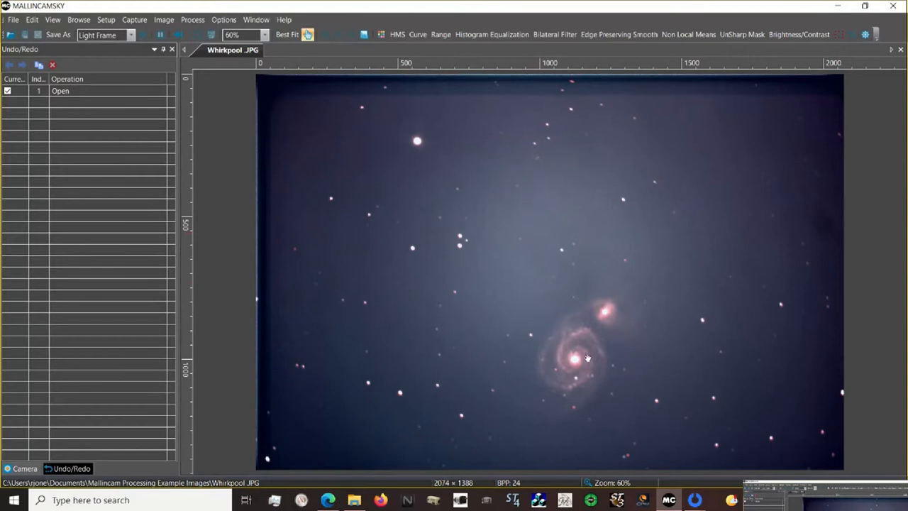
Show the image histogram and lower the blue value to -21 in the RGB color adjustment.
left_click(364, 35)
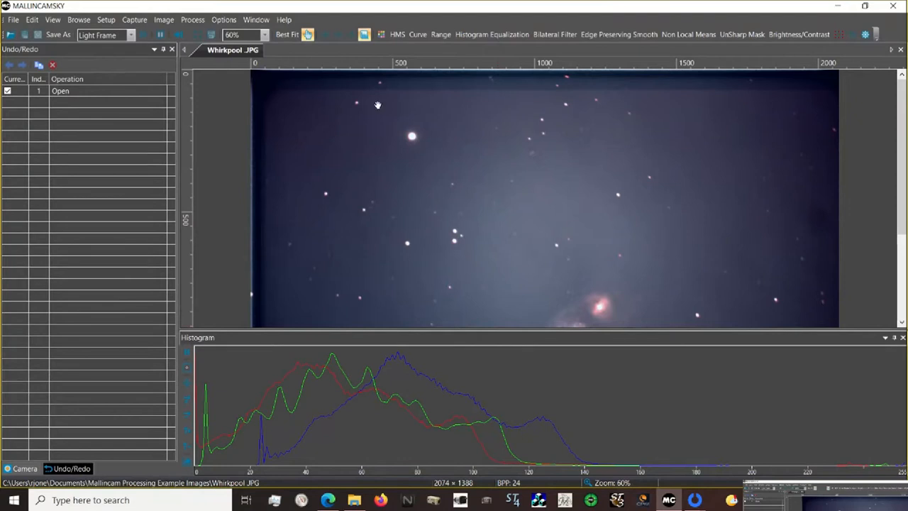
left_click(381, 35)
left_click_drag(457, 192, 188, 180)
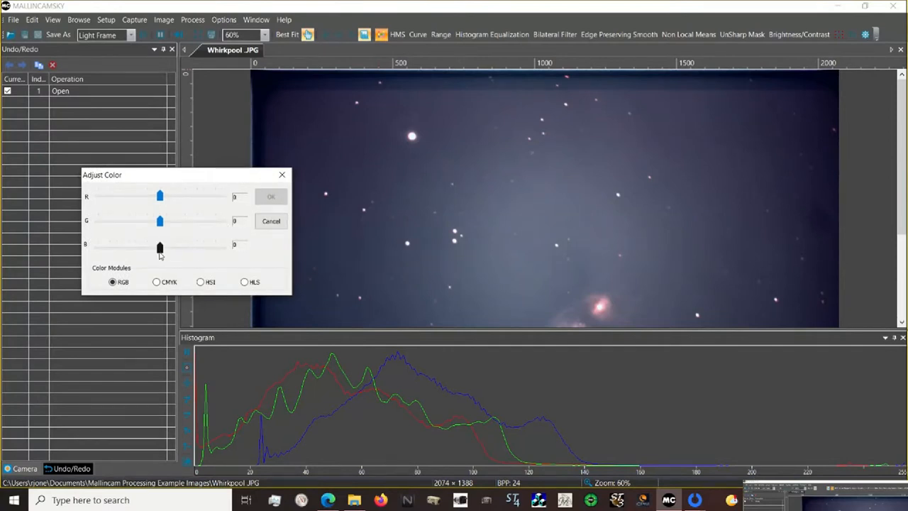
left_click_drag(160, 249, 159, 251)
key("Left")
key("Left")
key("Left")
key("Left")
key("Left")
key("Left")
key("Left")
key("Left")
key("Left")
key("Left")
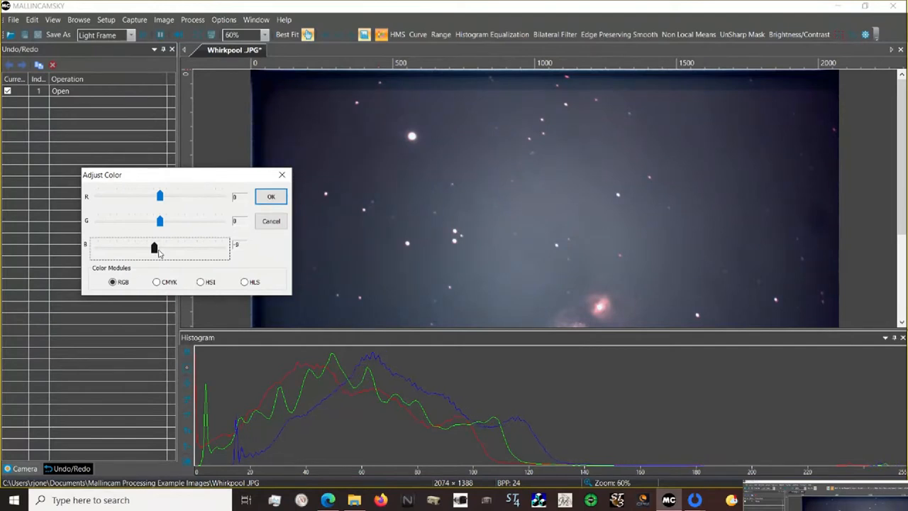
key("Left")
key("Left")
key("Left")
key("Left")
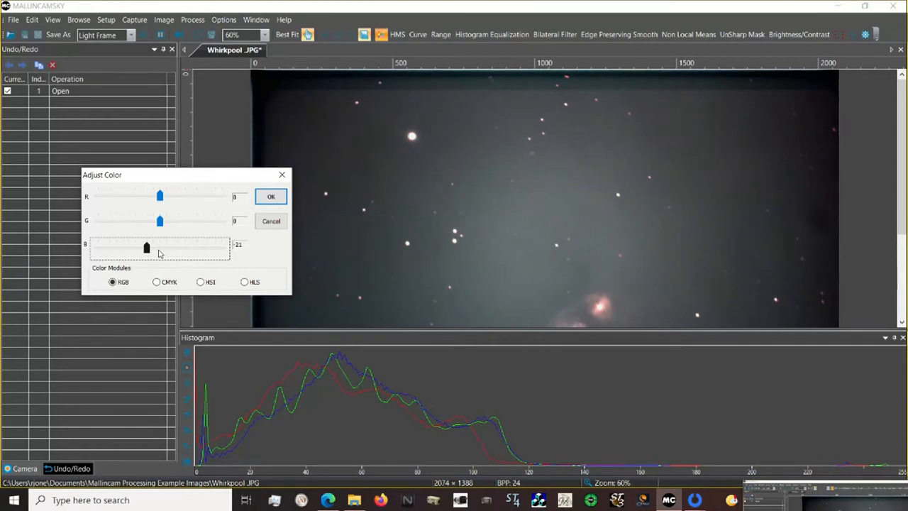
Raise the red value to 10, accept the color adjustment and close the histogram.
left_click(161, 196)
left_click_drag(161, 197, 164, 196)
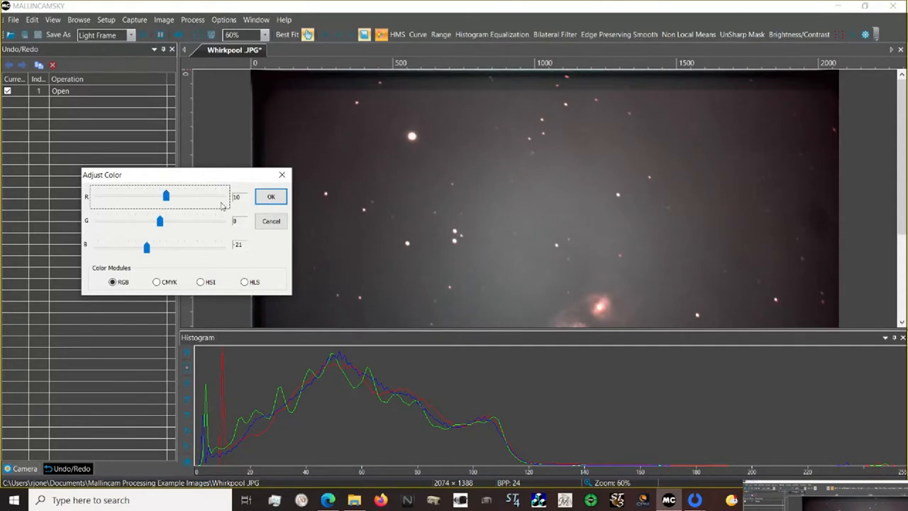
left_click(271, 198)
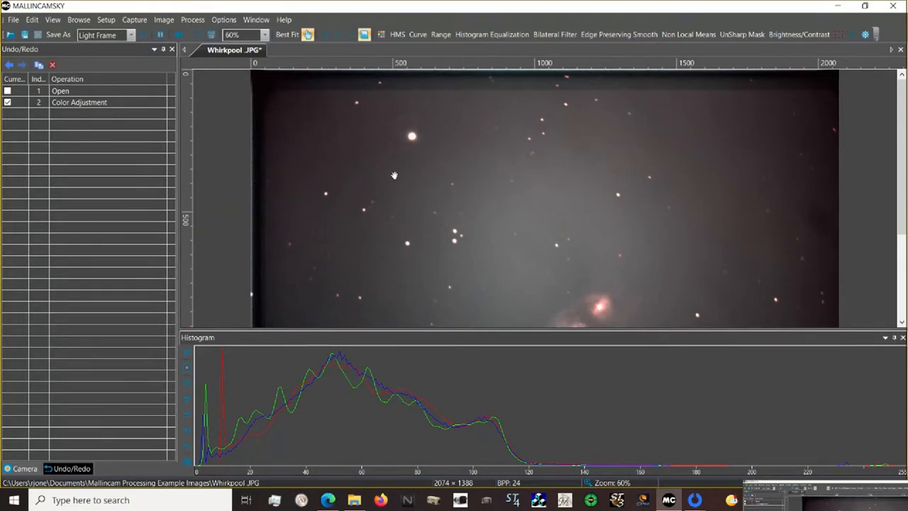
left_click(902, 338)
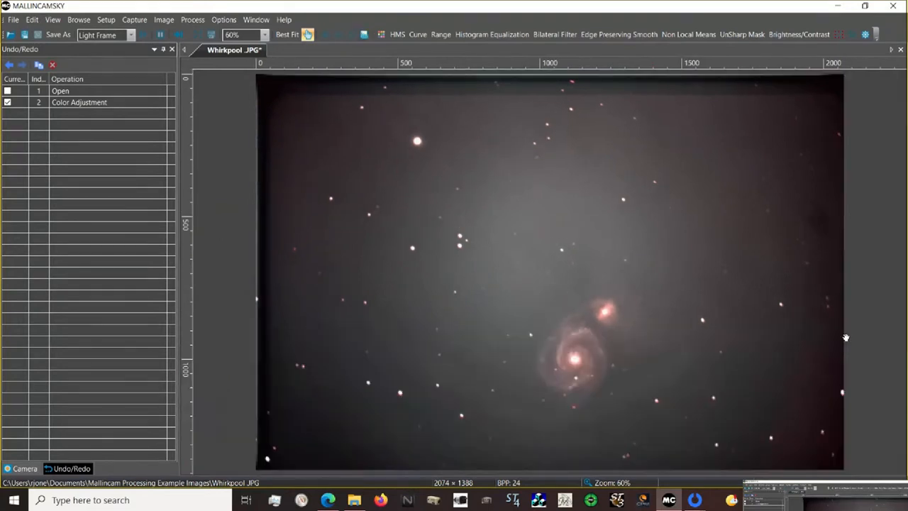
Compare the Whirlpool image before and after the color adjustment by stepping through its history.
left_click(10, 64)
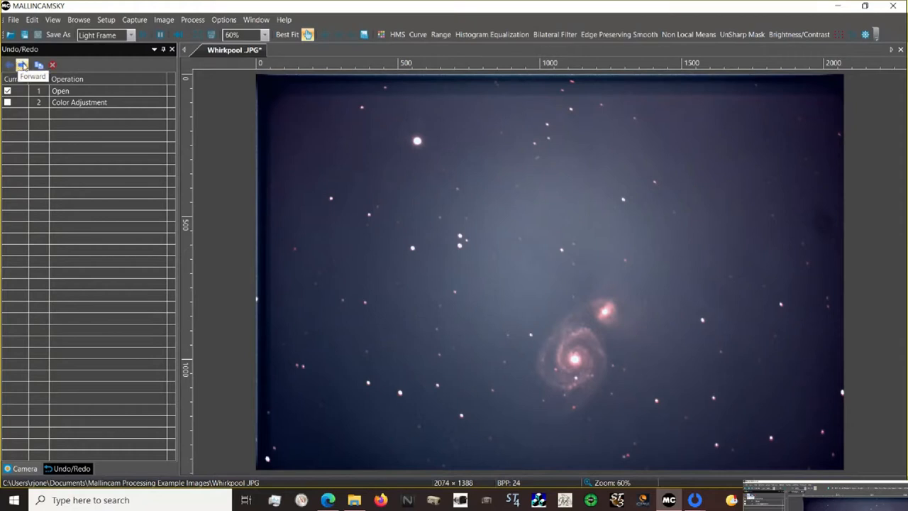
left_click(22, 65)
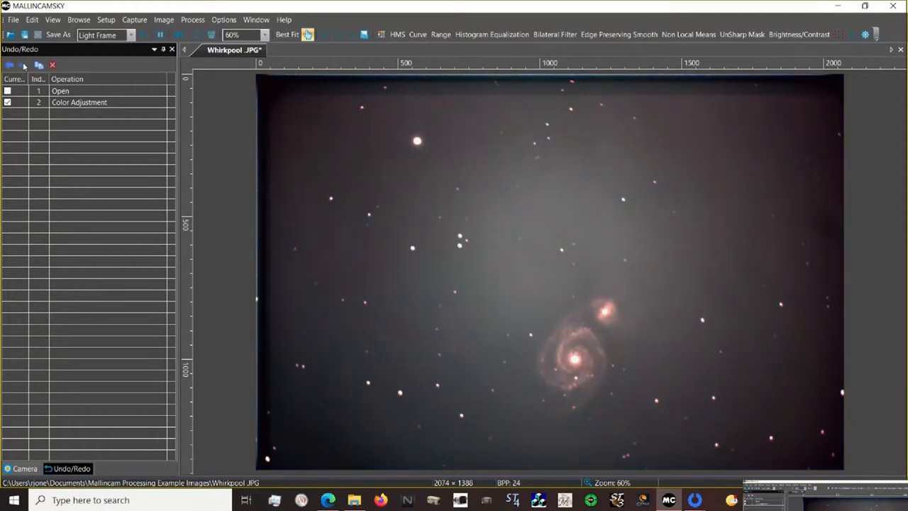
left_click(13, 66)
left_click(22, 64)
Enlarge the spiral galaxy to 200% and apply a Bilateral Filter with value domain 5 and space domain 20.
scroll(576, 290, "up", 5)
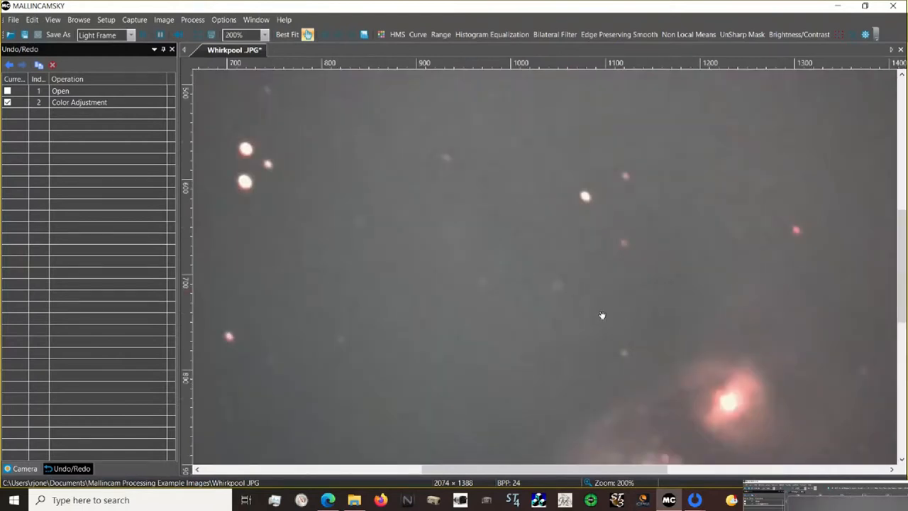
left_click_drag(561, 244, 519, 160)
left_click_drag(559, 296, 562, 164)
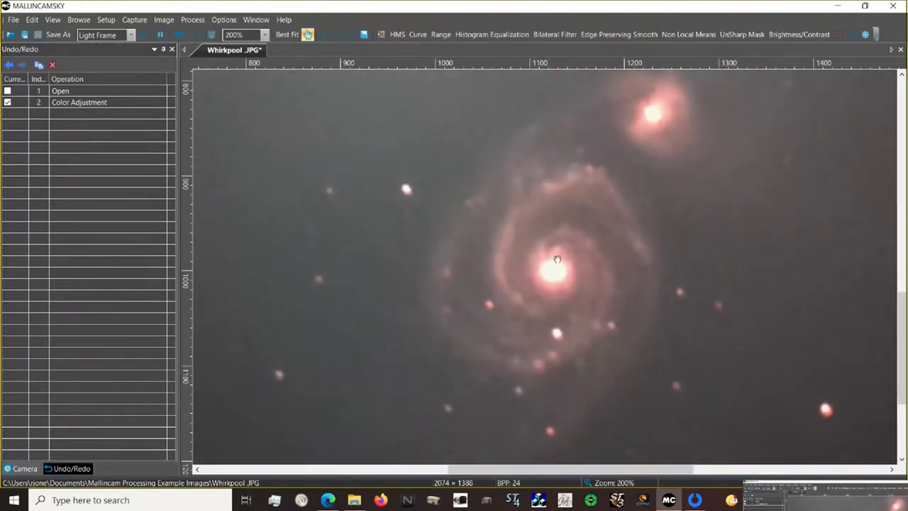
left_click(545, 41)
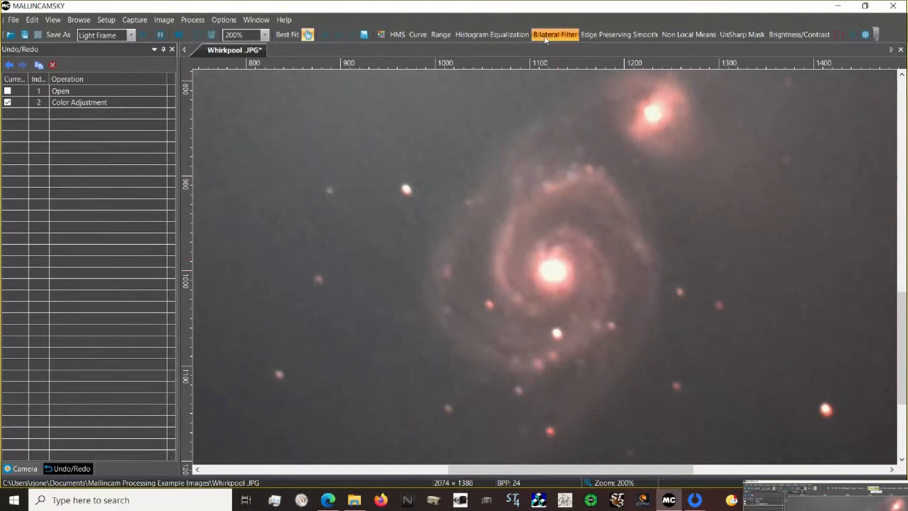
left_click_drag(488, 193, 224, 199)
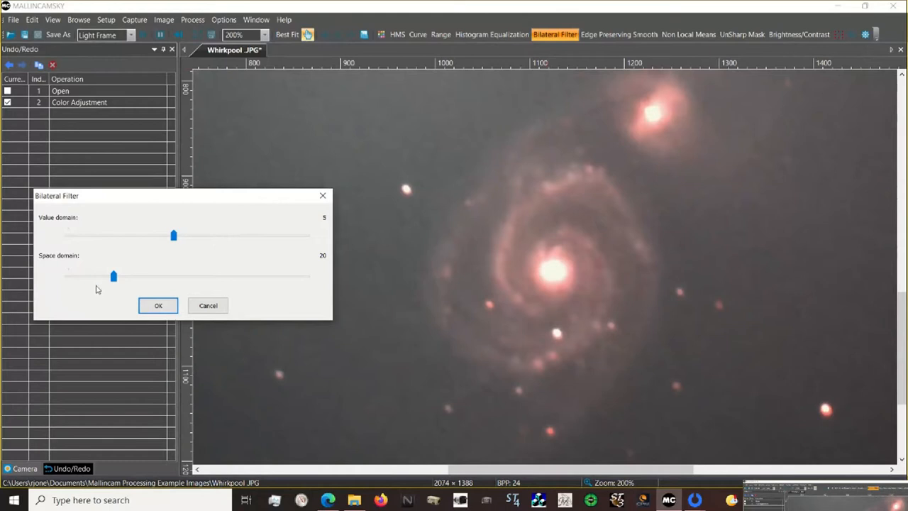
left_click(161, 305)
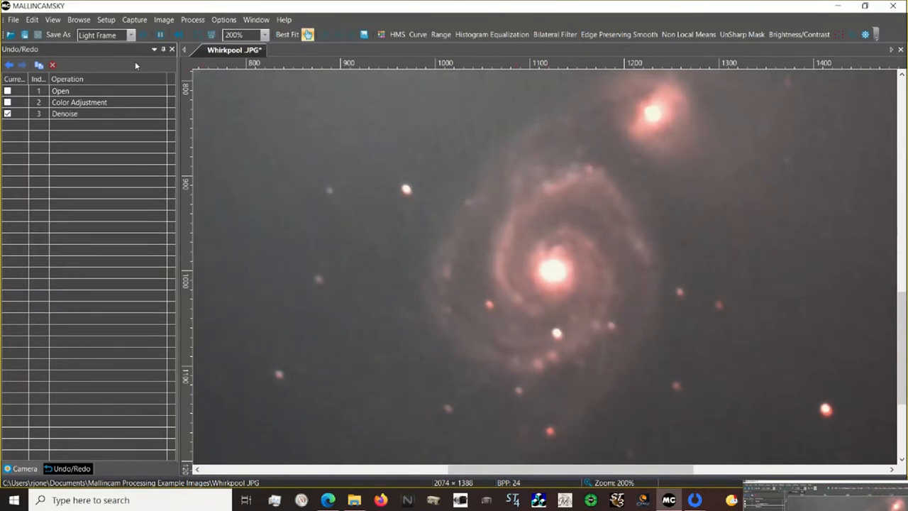
Compare the galaxy with and without the denoise, and delete the Denoise operation from the history.
left_click(9, 65)
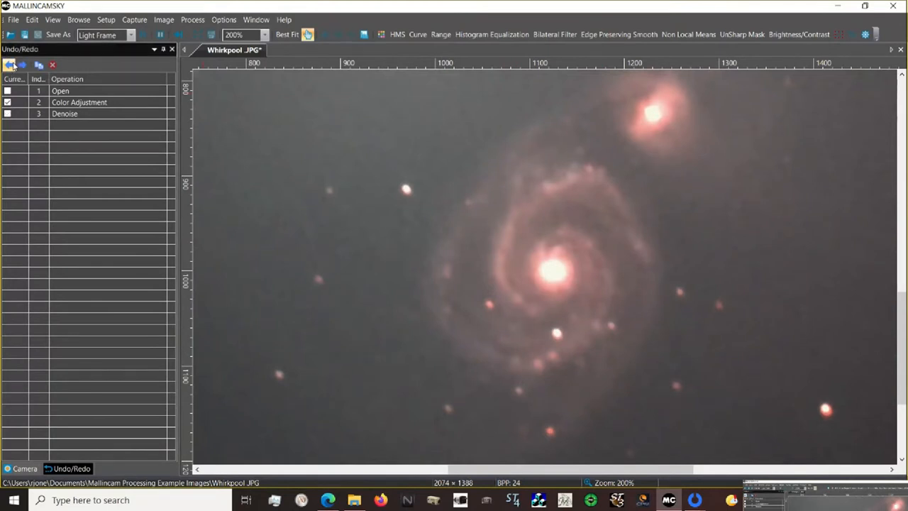
left_click(22, 66)
left_click(78, 114)
left_click(52, 65)
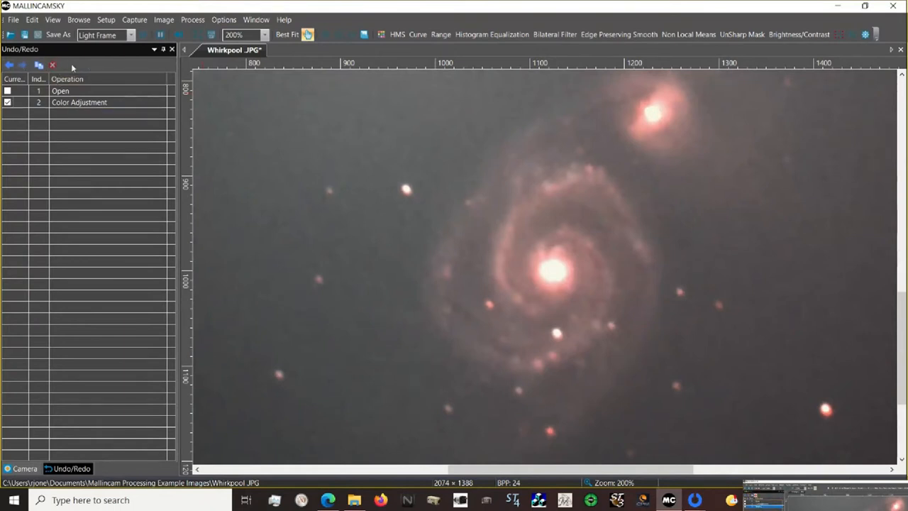
Apply a Bilateral Filter with value domain 4 and space domain 5, and fit the whole image in the window.
left_click(555, 34)
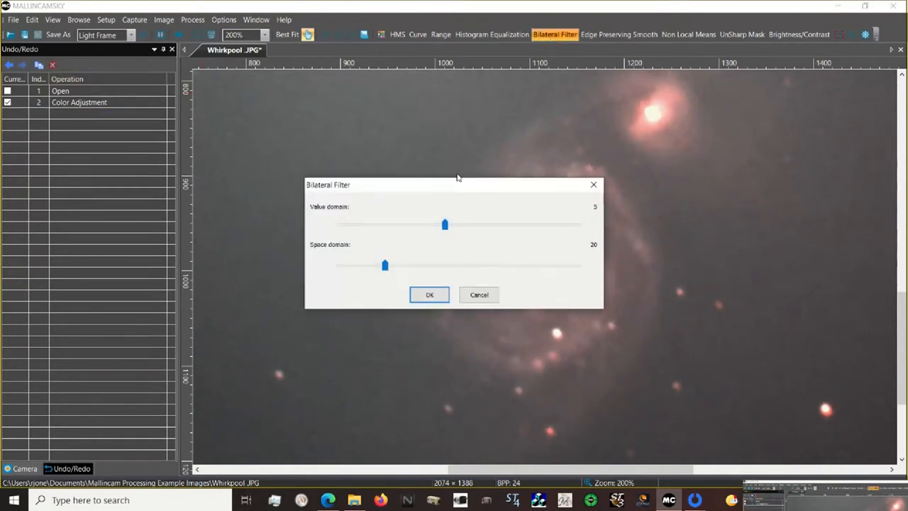
left_click_drag(429, 188, 191, 168)
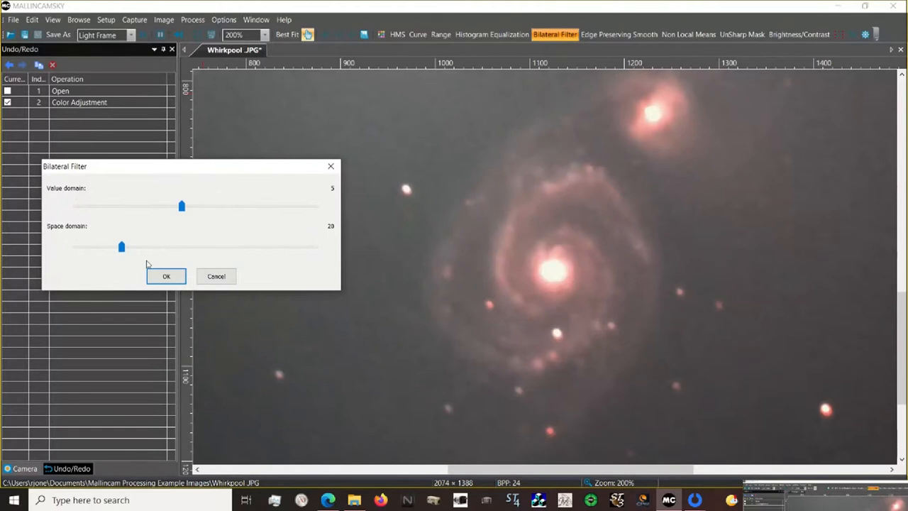
left_click_drag(122, 246, 86, 246)
left_click_drag(182, 205, 149, 210)
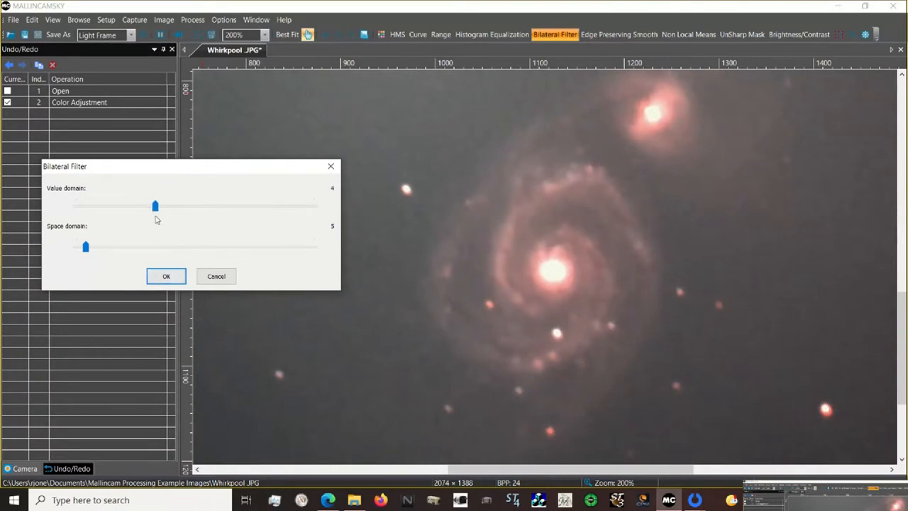
left_click(173, 277)
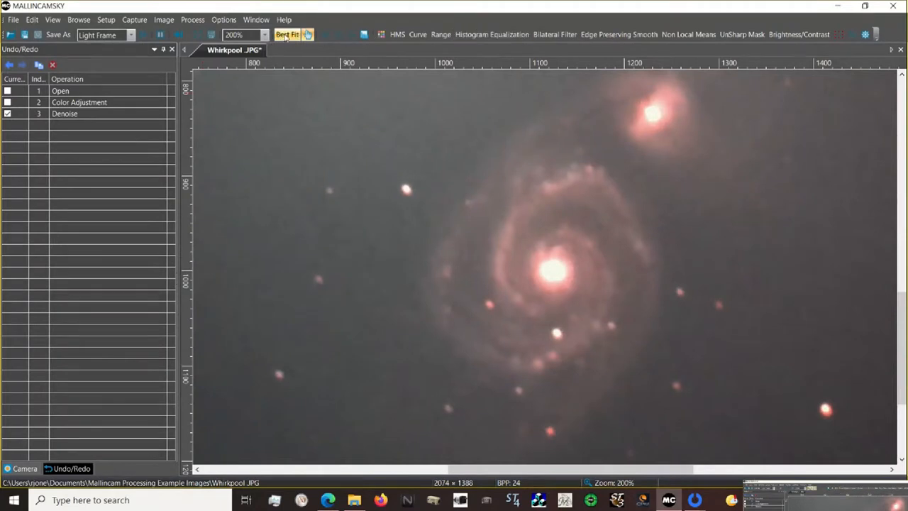
left_click(286, 35)
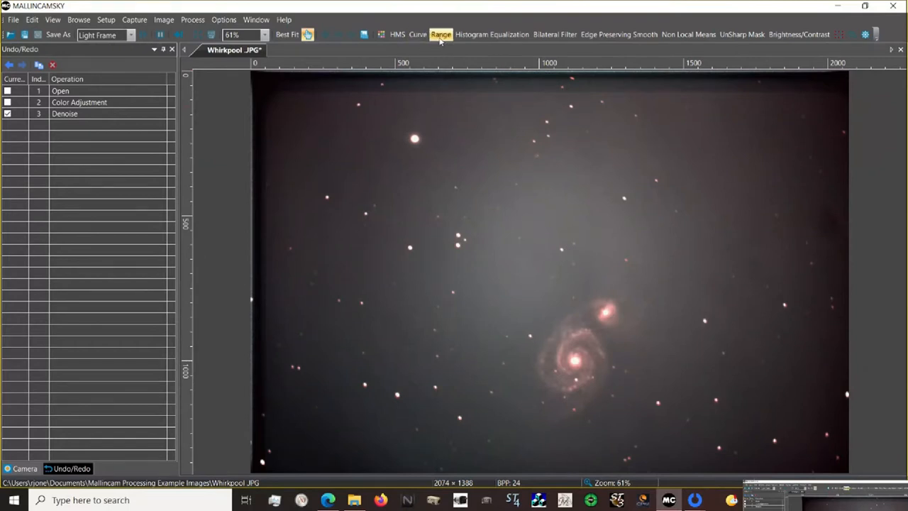
left_click(423, 36)
left_click_drag(458, 159, 324, 126)
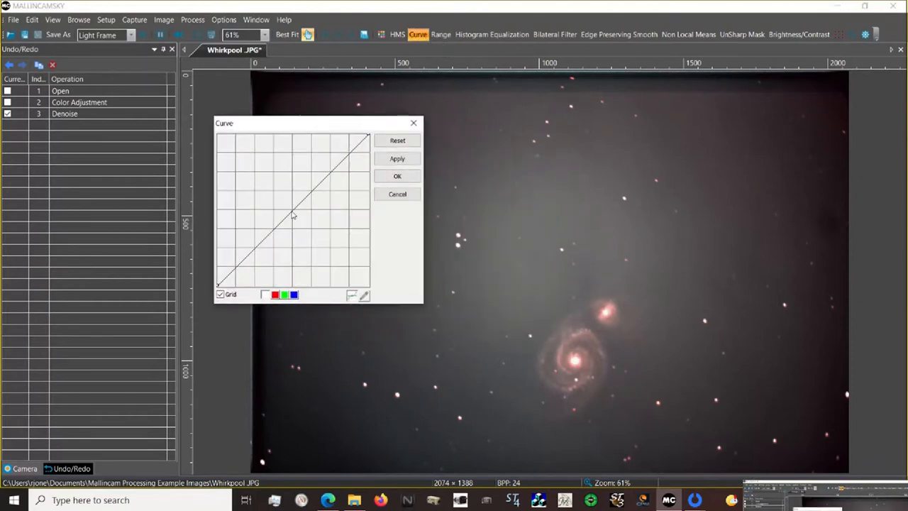
left_click(397, 193)
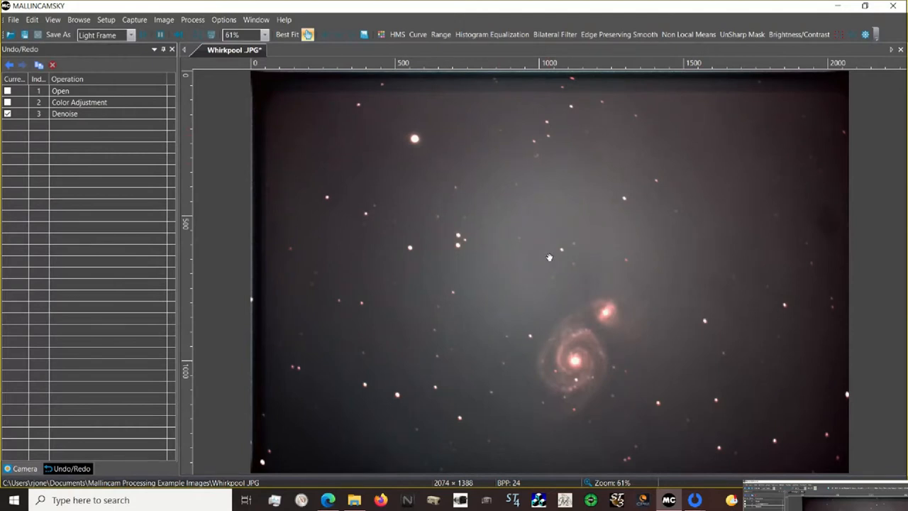
Try darkening the image by pulling the middle of its tone curve downward, and reset the curve.
left_click(425, 37)
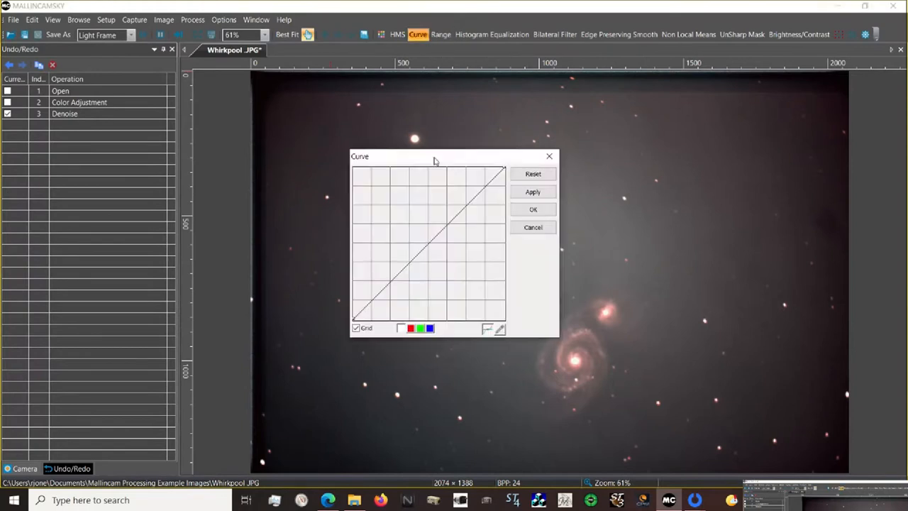
left_click_drag(449, 158, 236, 136)
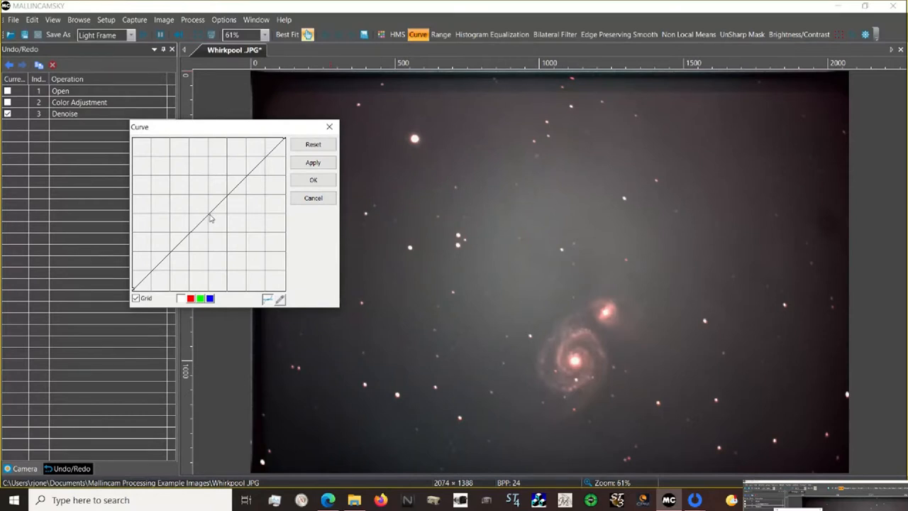
left_click_drag(210, 218, 223, 226)
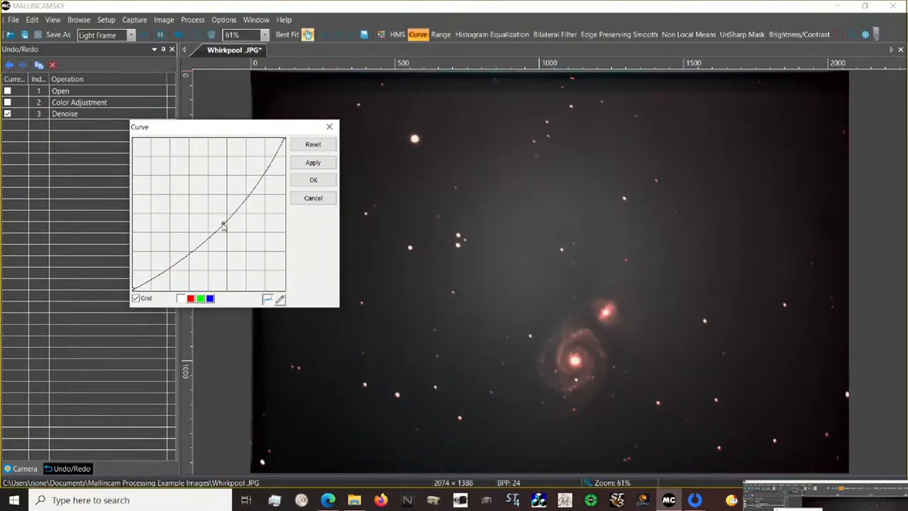
left_click_drag(223, 225, 223, 230)
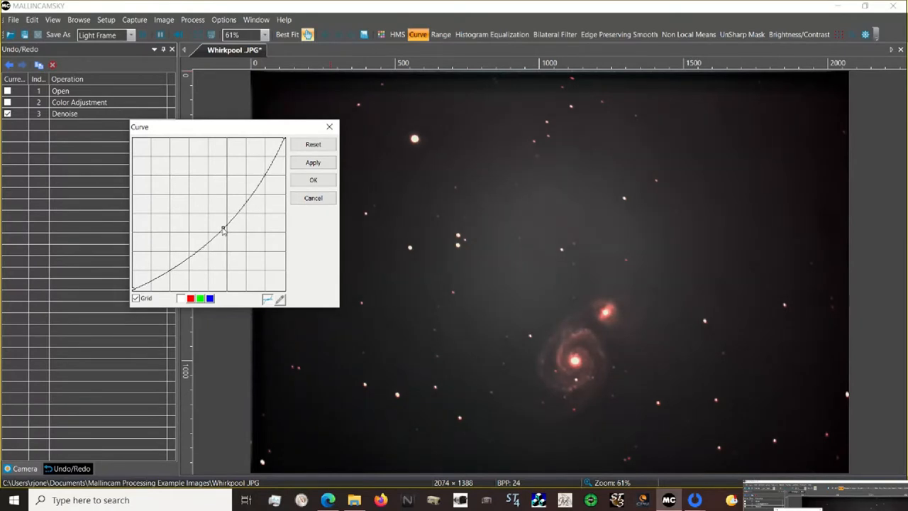
left_click(315, 145)
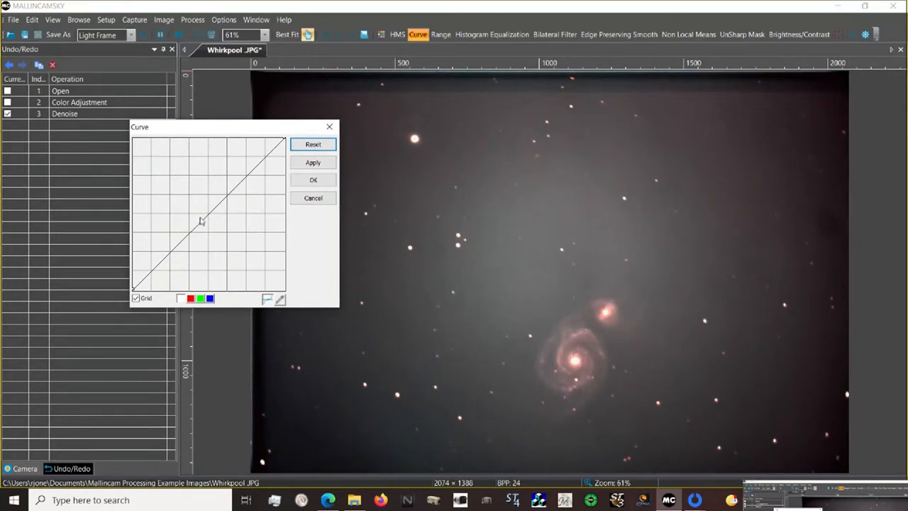
Try bending the tone curve downward and into a steep S-shape with darker shadows and brighter highlights, and reset the curve.
left_click_drag(208, 217, 217, 225)
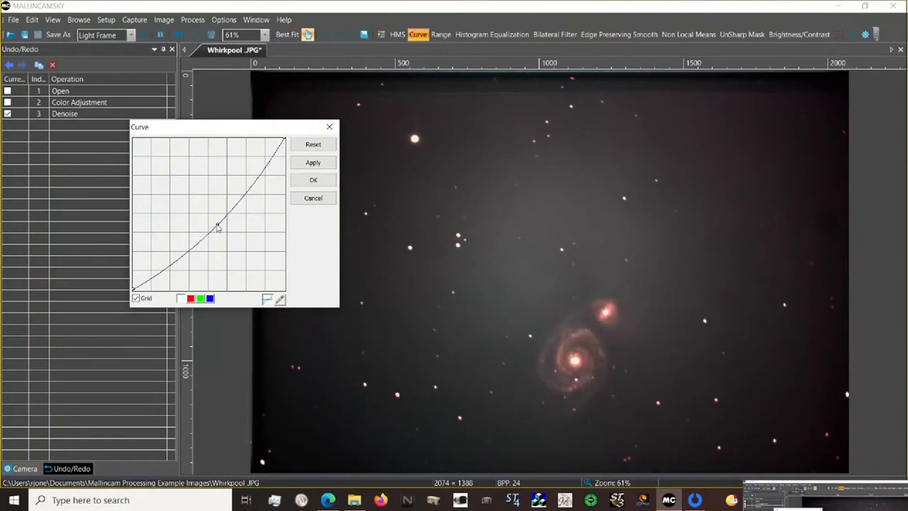
left_click_drag(217, 226, 220, 226)
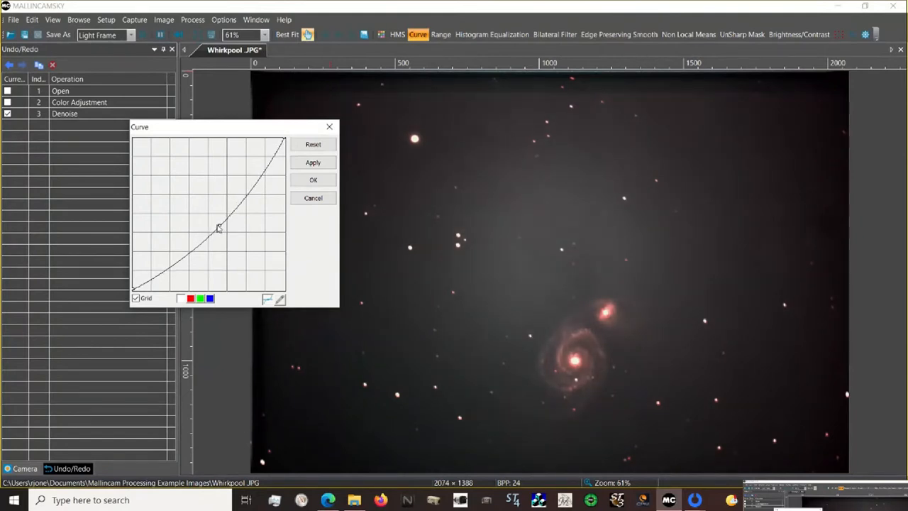
left_click_drag(219, 227, 186, 199)
mouse_move(148, 254)
left_mouse_down()
mouse_move(144, 277)
mouse_move(166, 251)
left_mouse_up()
left_click_drag(186, 197, 198, 192)
mouse_move(166, 254)
left_mouse_down()
mouse_move(182, 261)
mouse_move(175, 252)
left_mouse_up()
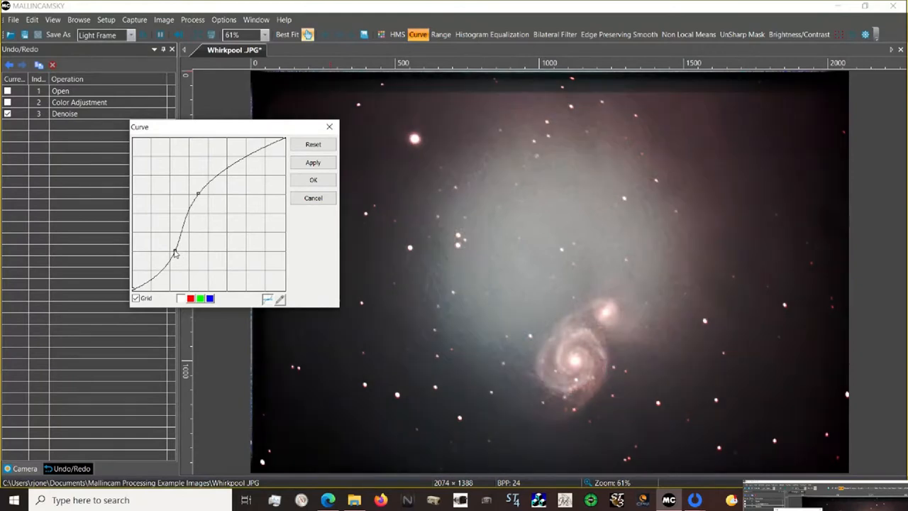
left_click(301, 146)
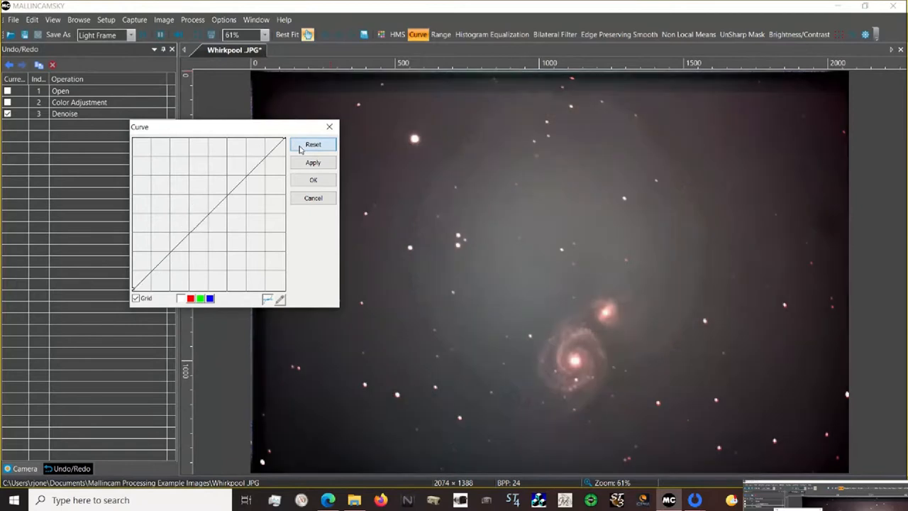
Darken the image's midtones by bending the middle of the tone curve slightly downward, and accept the curve adjustment.
left_click_drag(210, 221, 220, 226)
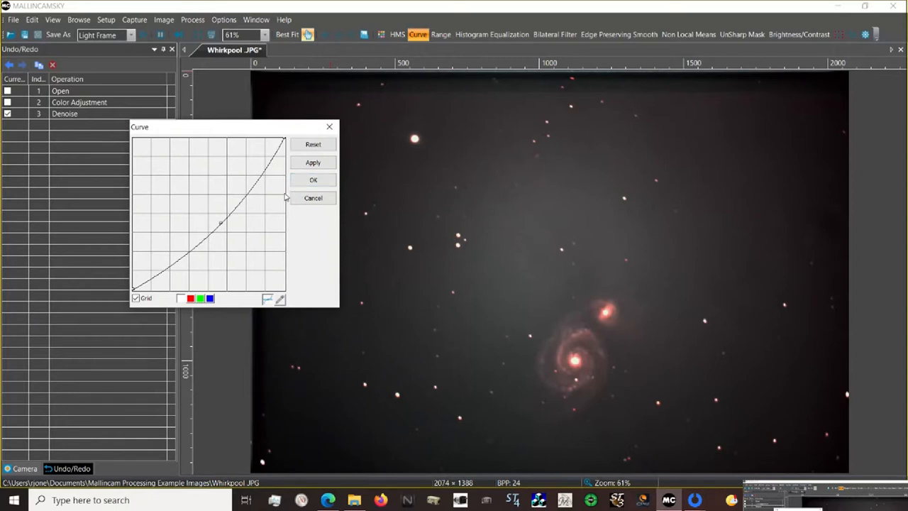
left_click(313, 181)
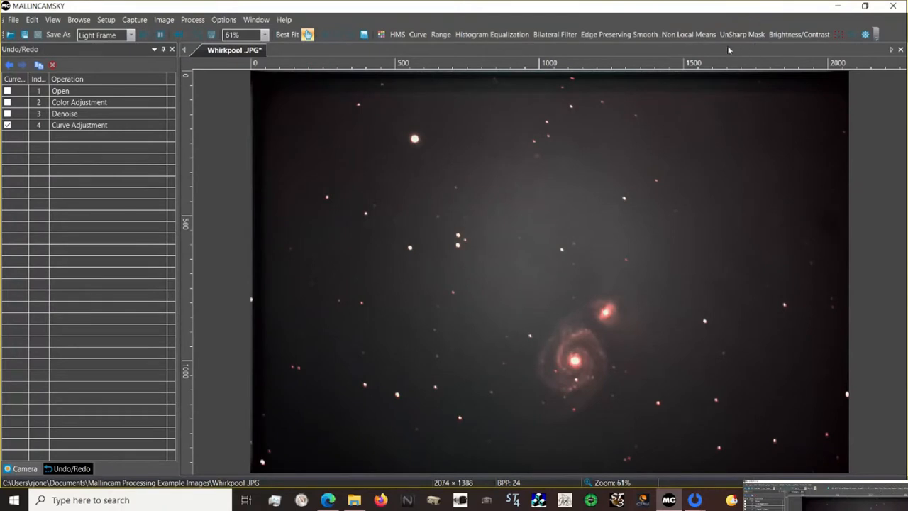
Crop the image to an area of 800 × 601 pixels around the spiral galaxy and its companion, and fit it in the window.
left_click(839, 35)
left_click_drag(462, 241, 715, 440)
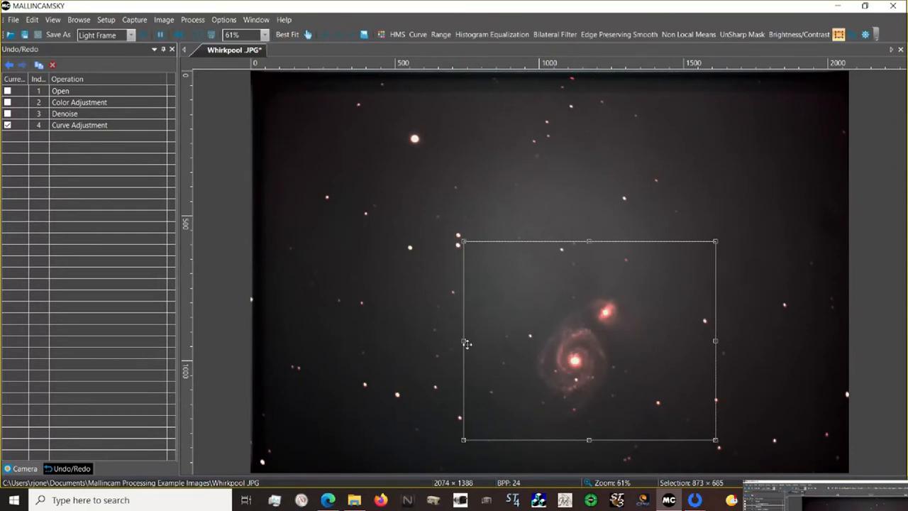
left_click_drag(464, 341, 484, 342)
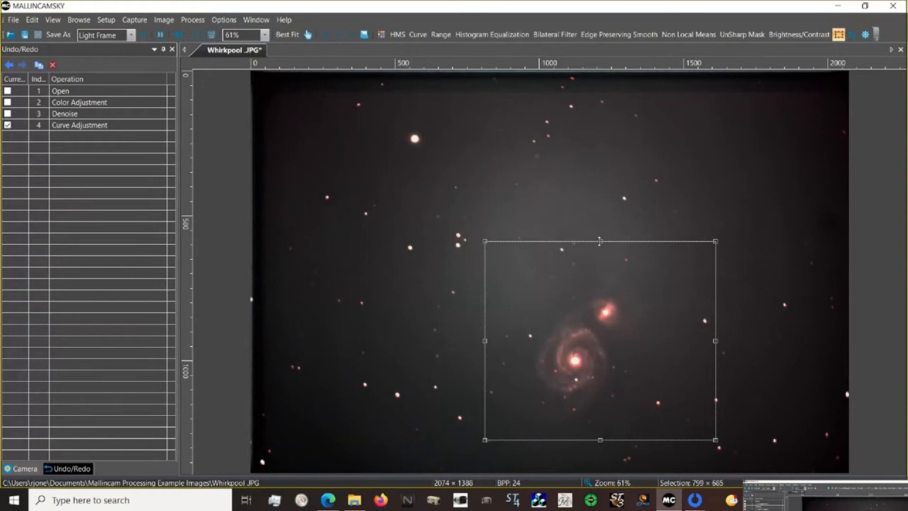
left_click_drag(600, 242, 602, 267)
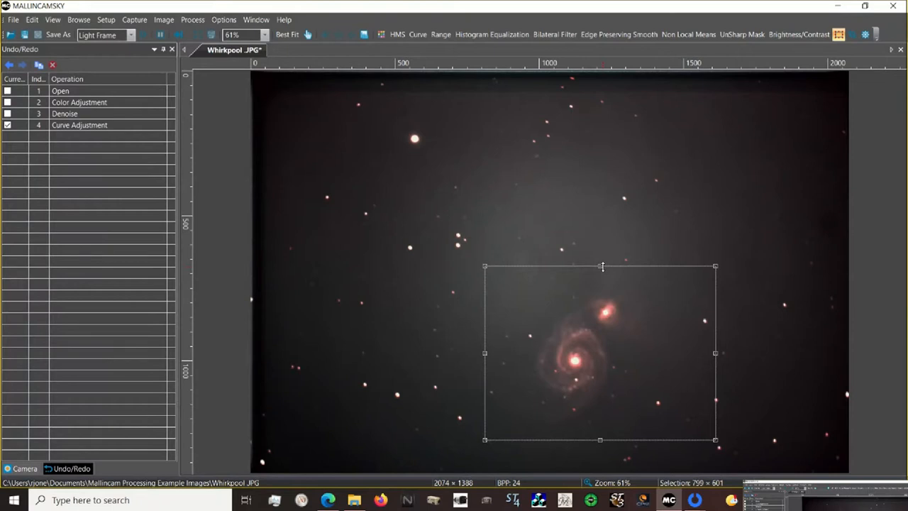
left_click_drag(602, 330, 581, 338)
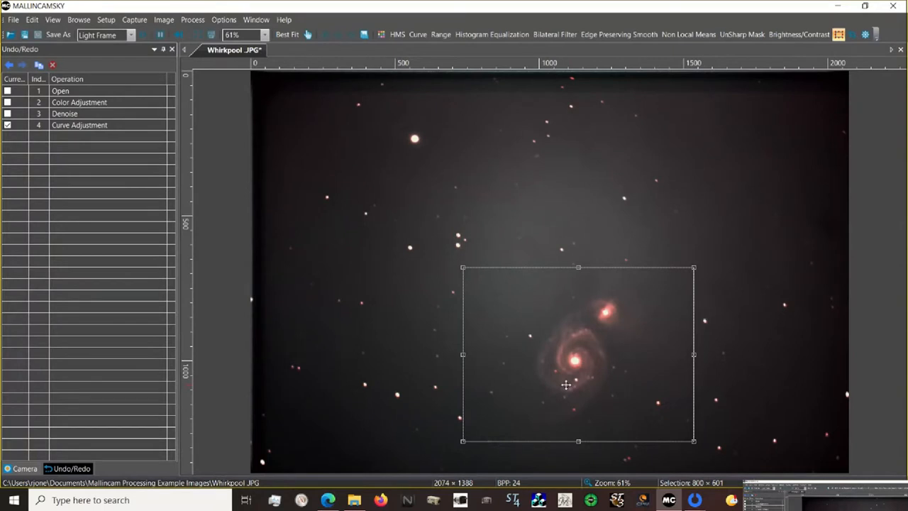
left_click(852, 34)
left_click(291, 36)
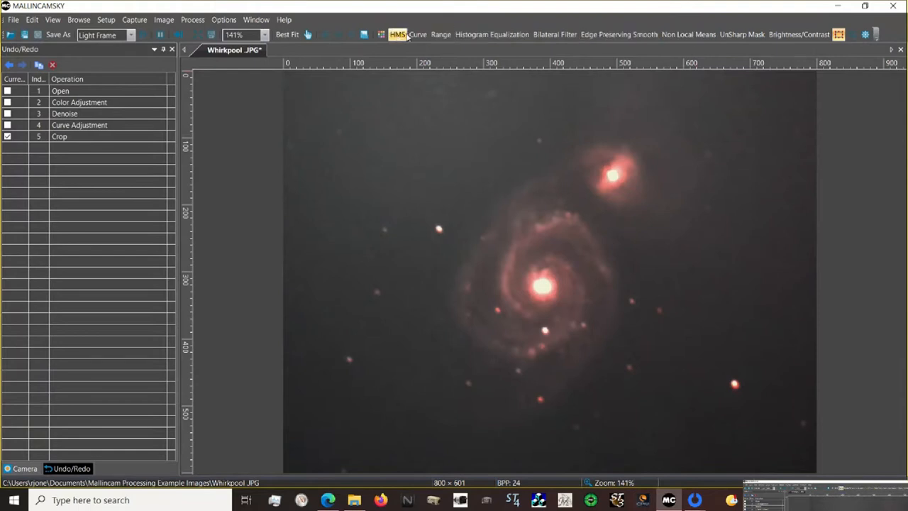
Apply a Range adjustment to the Whirlpool image with a lower limit of 24 and an upper limit of 226.
left_click(439, 34)
left_click_drag(476, 199, 265, 173)
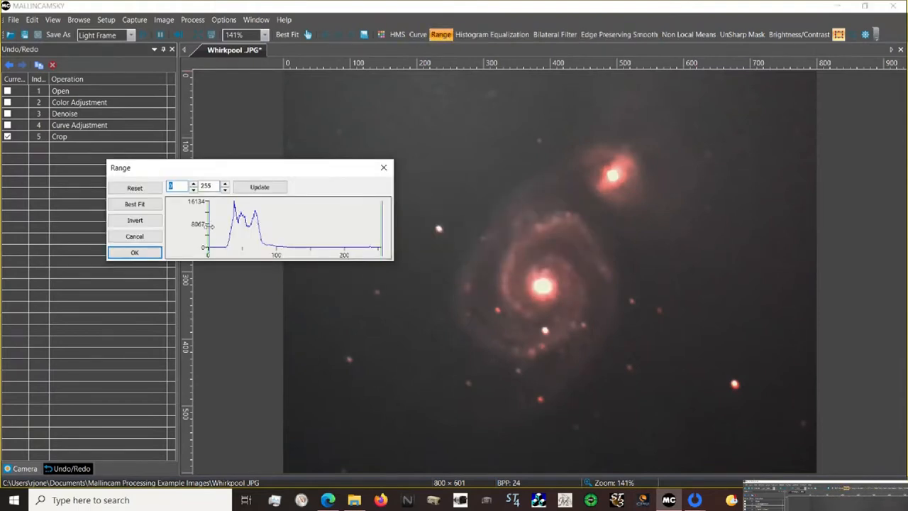
left_click_drag(212, 226, 221, 226)
left_click_drag(224, 227, 222, 227)
mouse_move(381, 227)
left_mouse_down()
mouse_move(349, 227)
mouse_move(362, 227)
left_mouse_up()
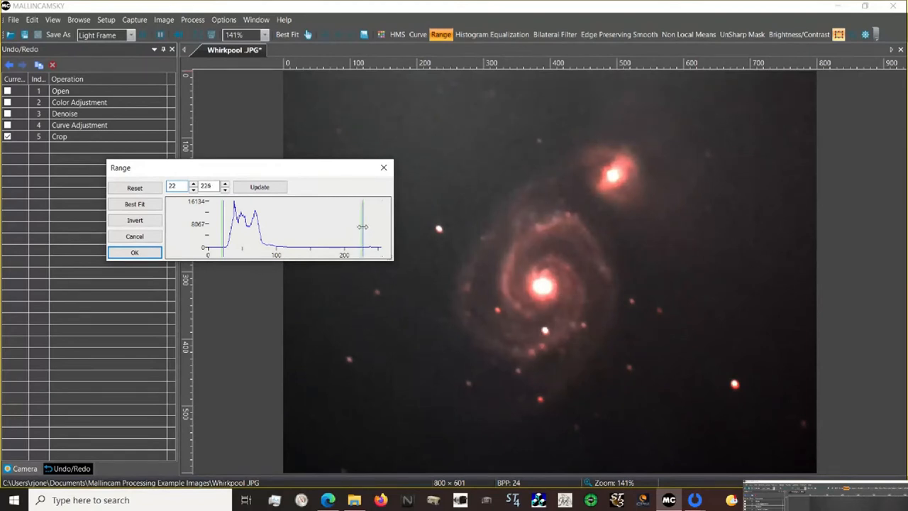
left_click_drag(223, 227, 224, 227)
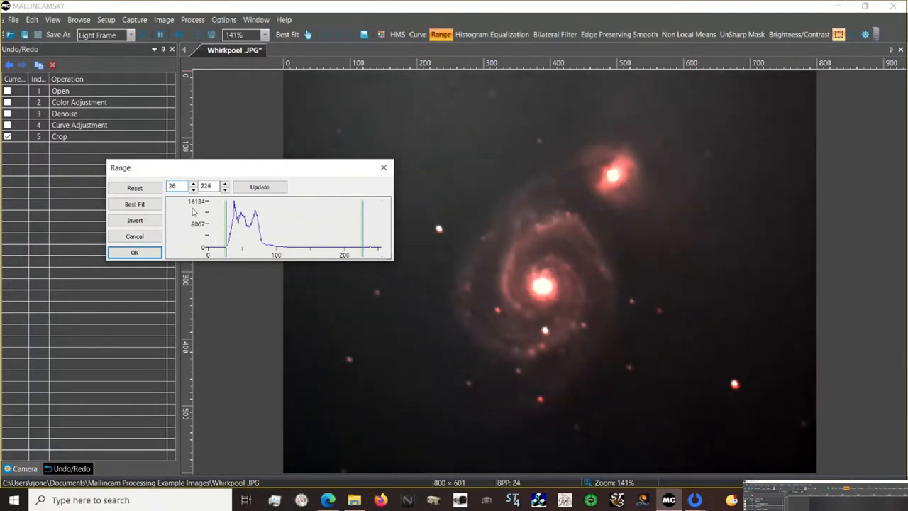
left_click(193, 190)
left_click(193, 190)
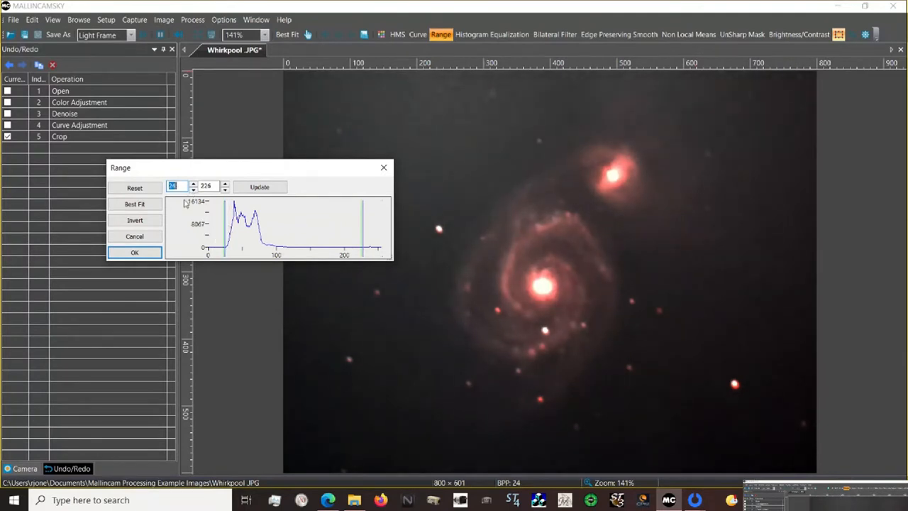
left_click(136, 253)
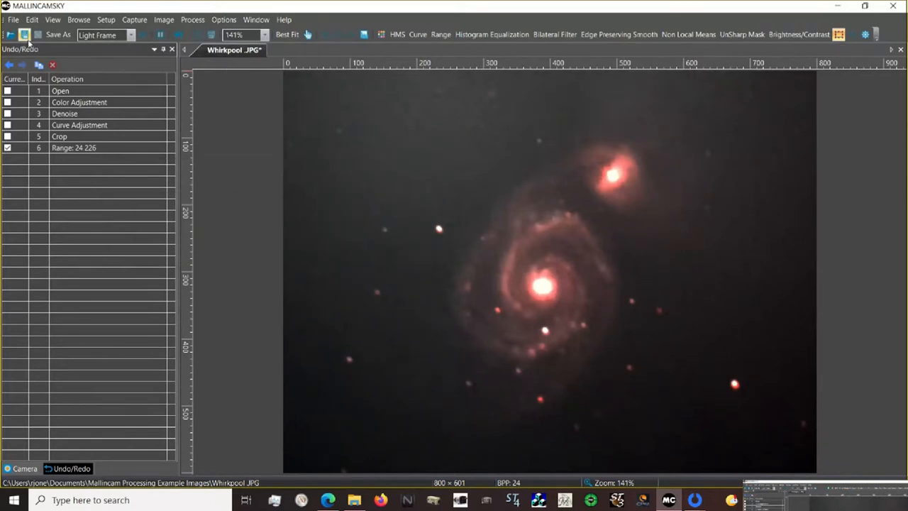
Save the processed image as a separate JPEG named "Whirkpool - COLOR BLF CURVE CROP RNG .JPG".
left_click(58, 34)
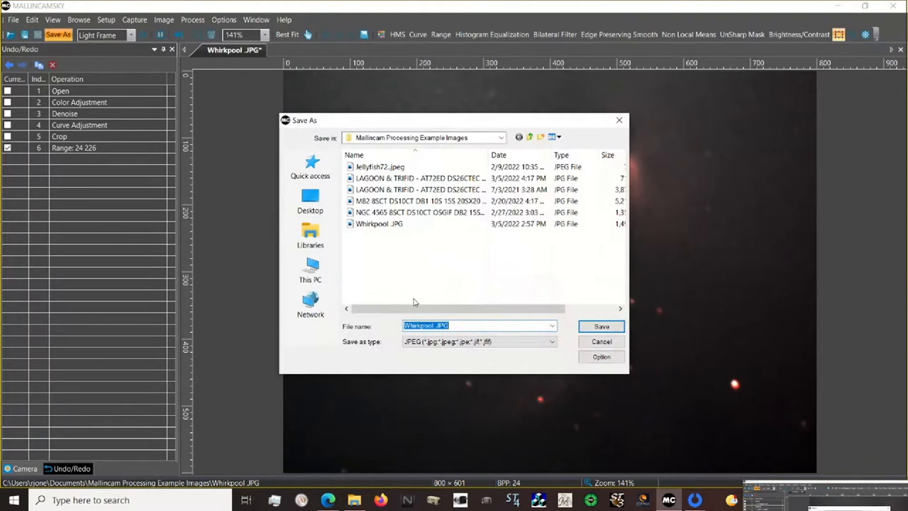
left_click(434, 328)
type("- ")
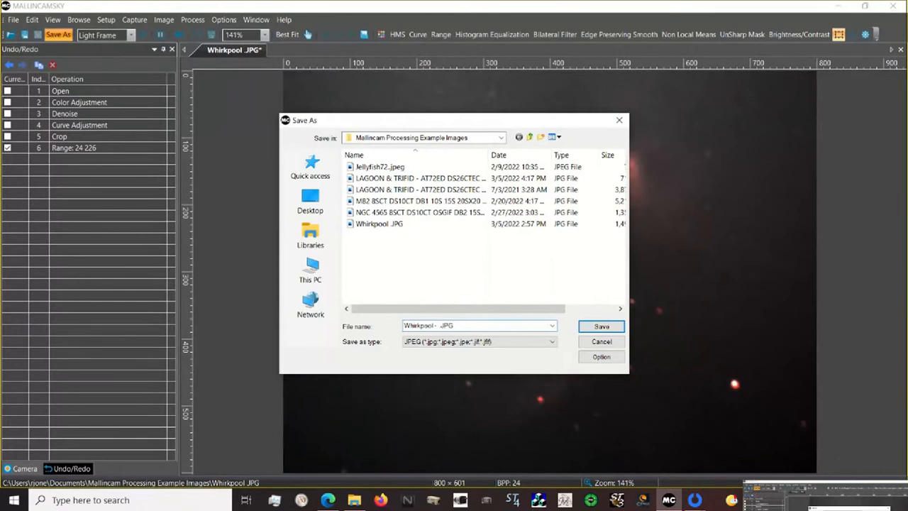
type("COLOR")
type(" BLE")
type(" CUR")
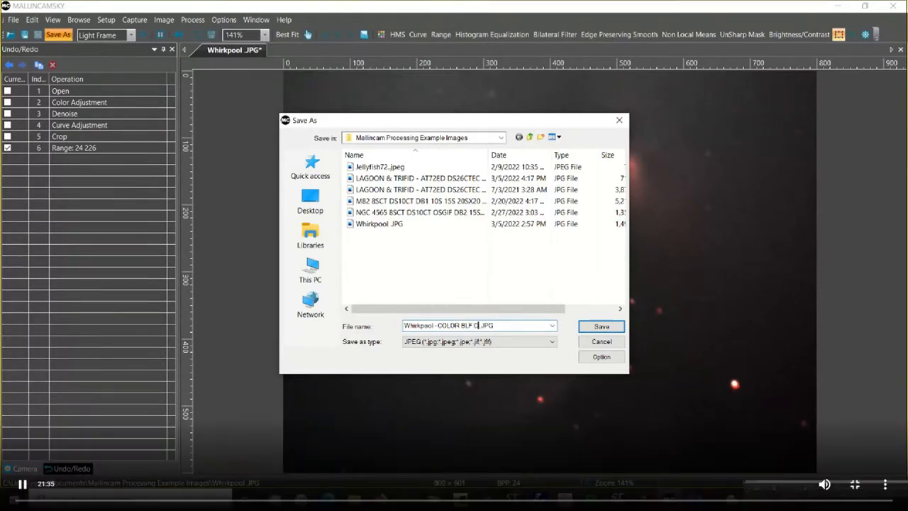
type("VE")
key("Escape")
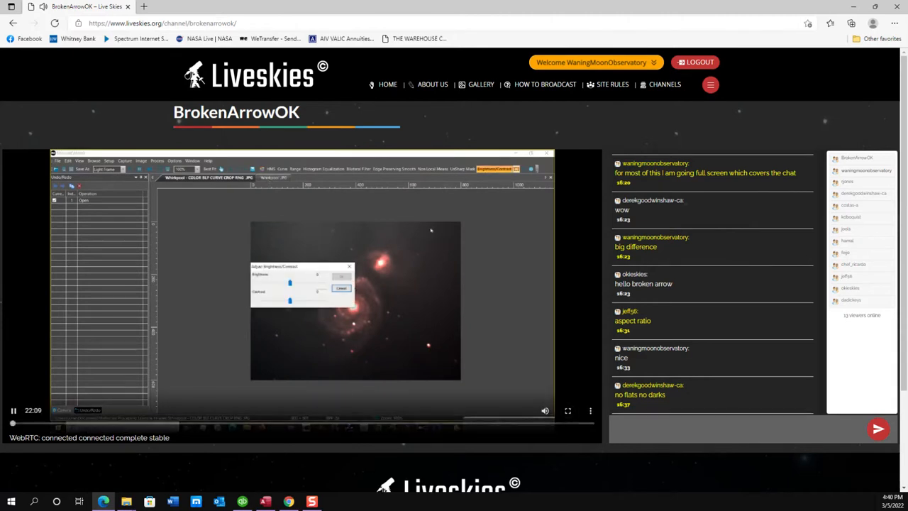
Apply a contrast of 25 to the saved copy and compare it with the original Whirkpool image.
left_click(568, 410)
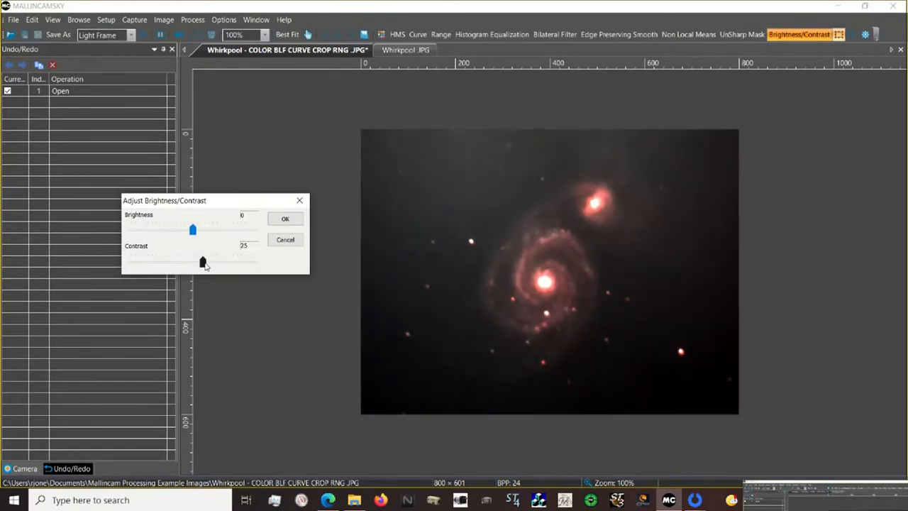
left_click(287, 220)
left_click(400, 52)
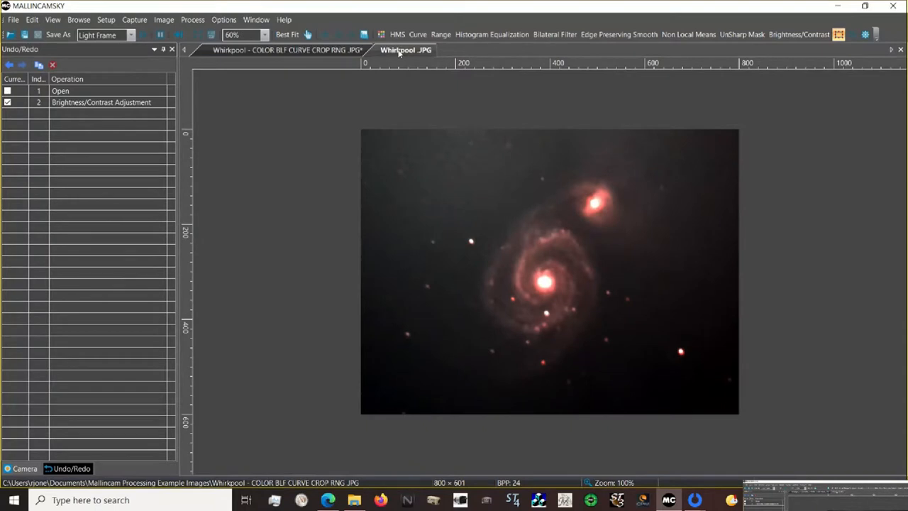
left_click(346, 49)
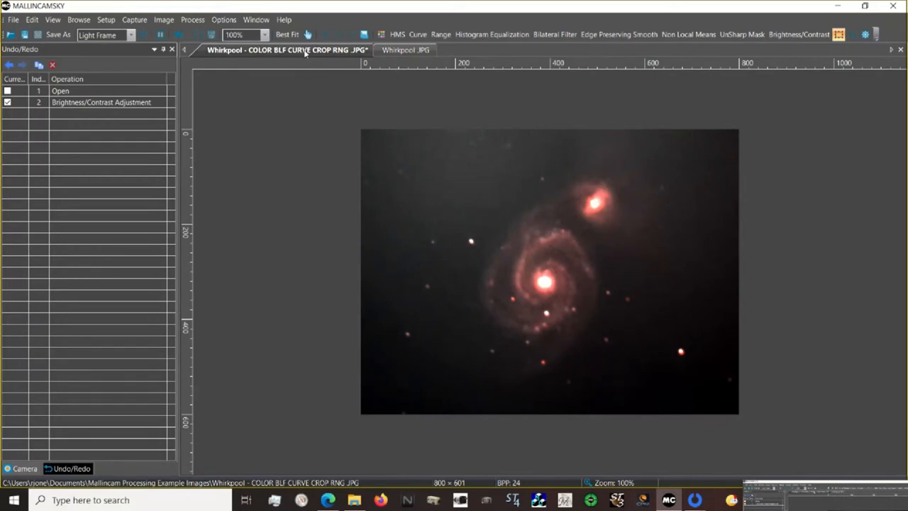
Close the contrast-adjusted Whirkpool copy.
right_click(305, 53)
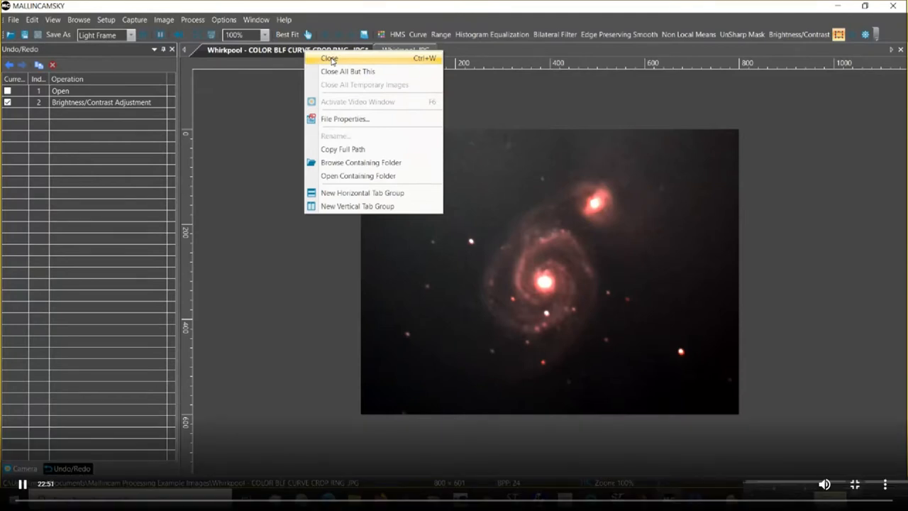
key("Escape")
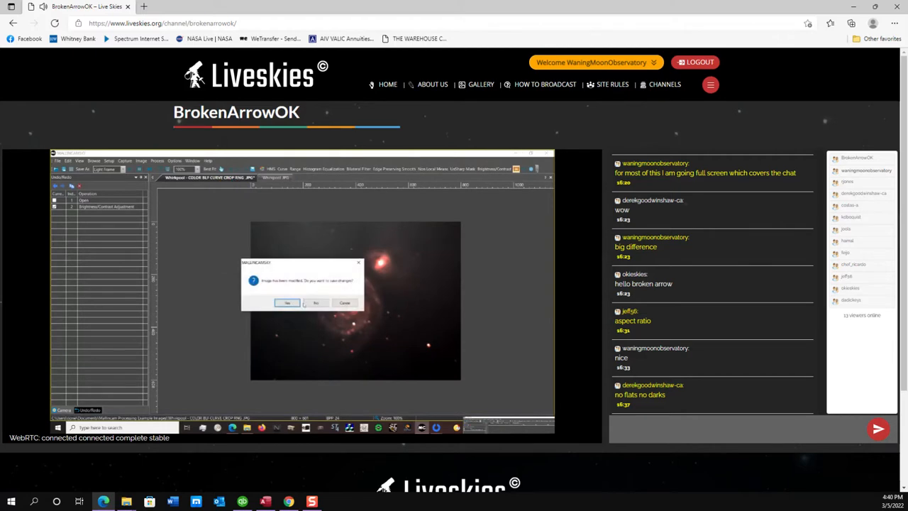
Post the message "no questions at this time" in the Liveskies channel chat.
left_click(660, 428)
type("n")
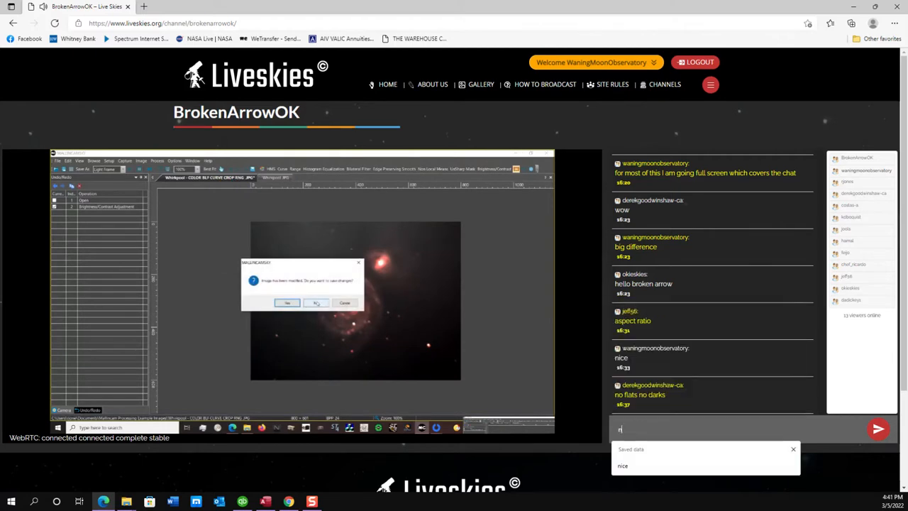
type("o ques")
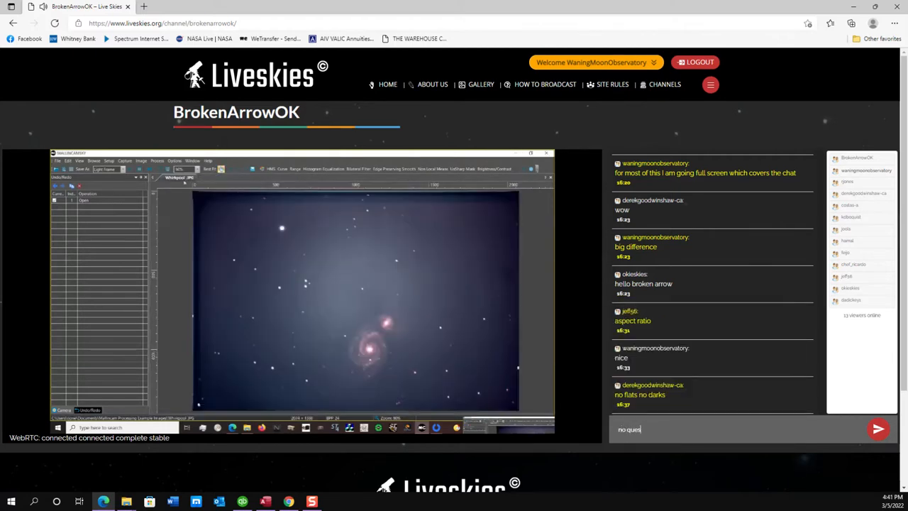
type("tions at th")
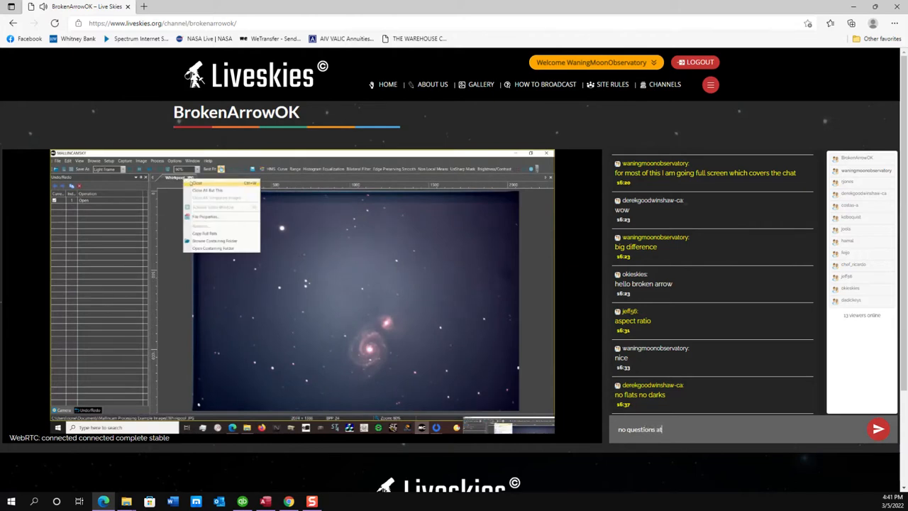
type("is time")
key("Return")
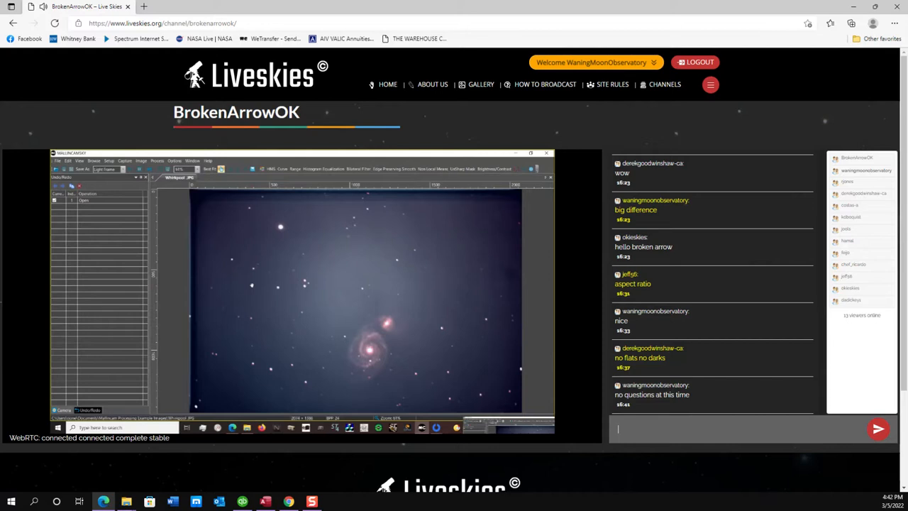
Post "twilight sky and aim and shoot" and "no t-shirt so far" as separate messages in the channel chat.
type("twilight sky a")
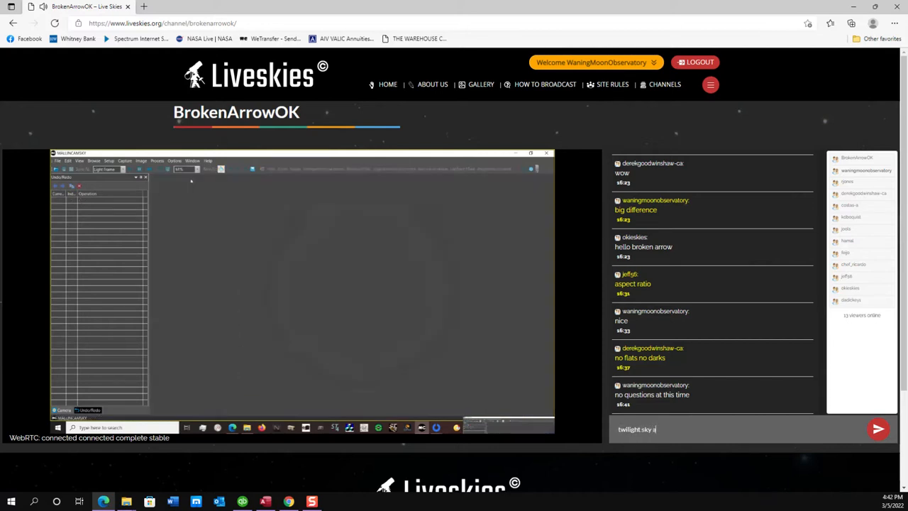
type("rd aim and shoot")
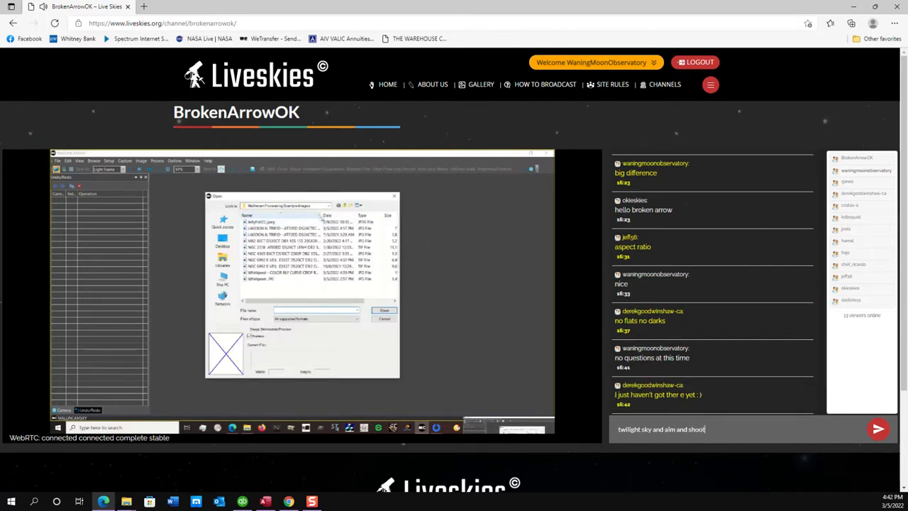
key("Return")
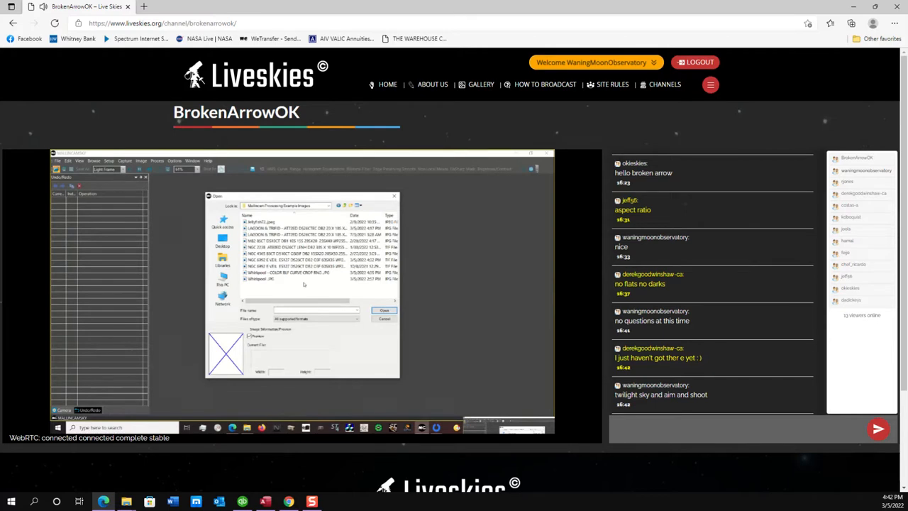
type("no t-shirt so far")
key("Return")
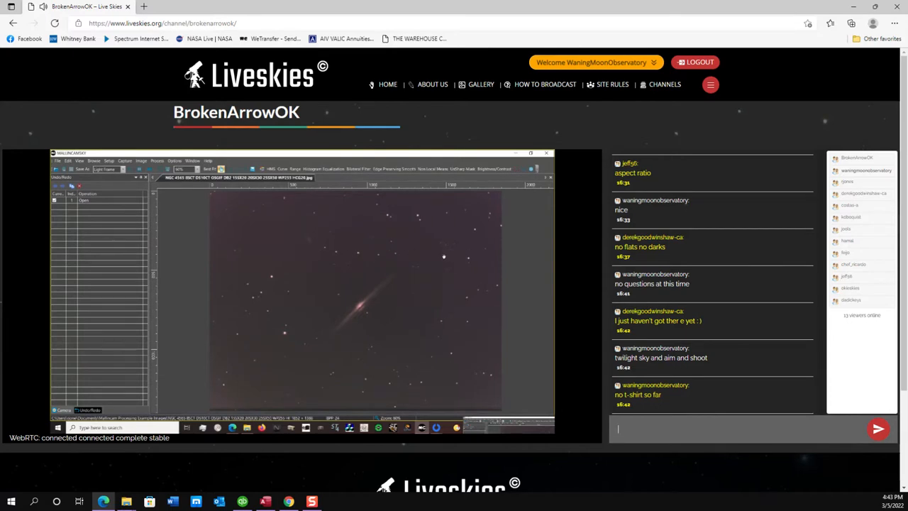
Post the chat message "4565A is the edge on".
type("4565A")
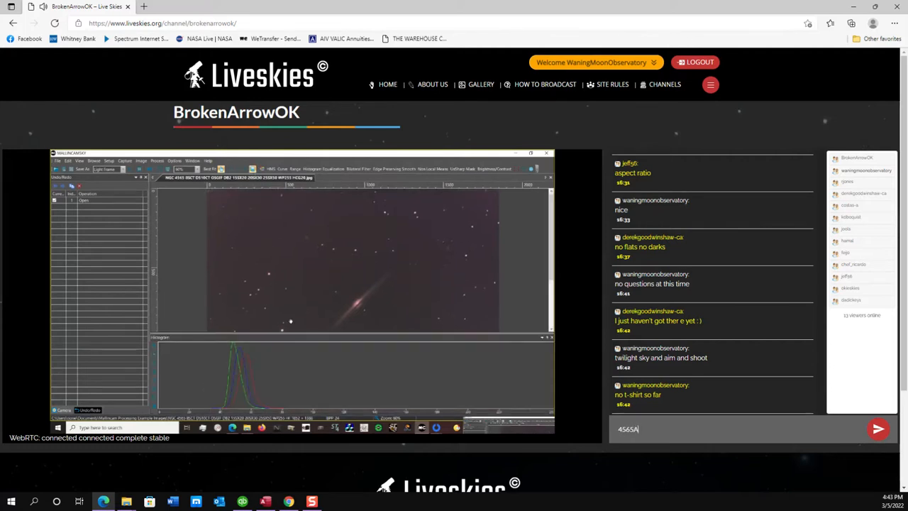
type(" is the edge on")
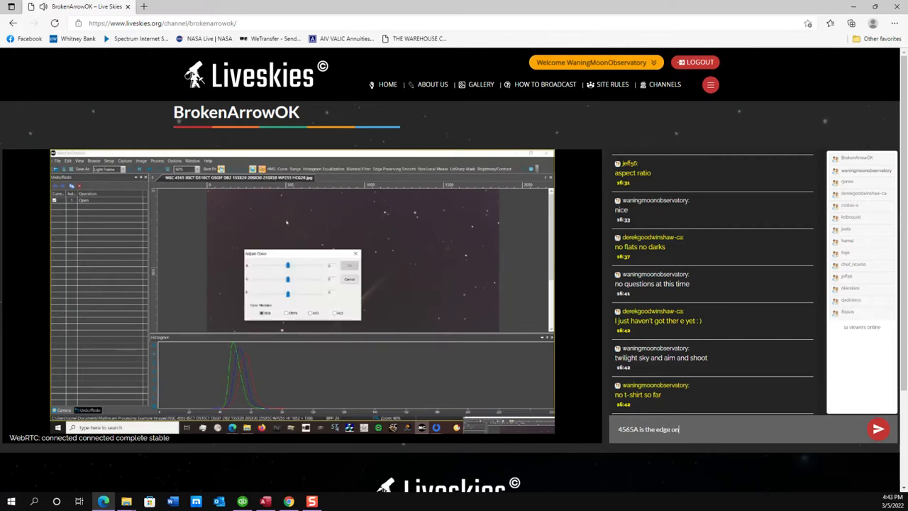
key("Return")
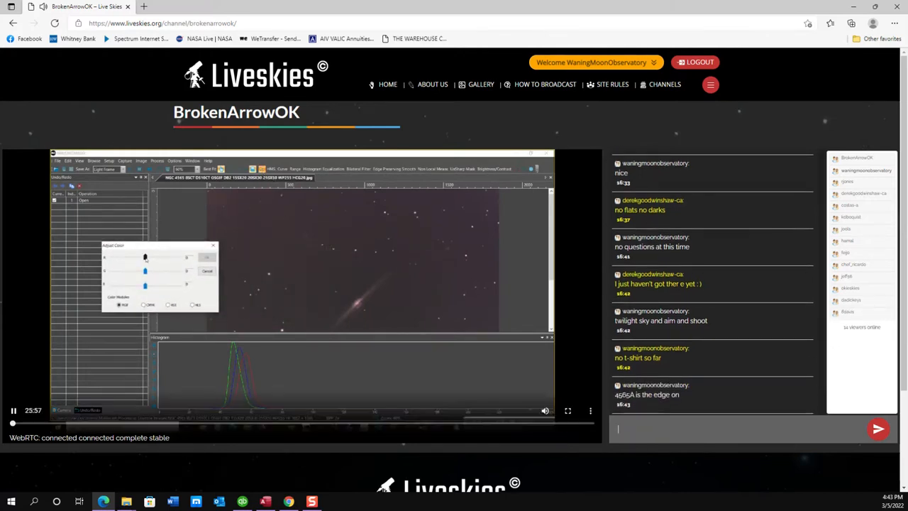
Apply a color adjustment of red -3 and green 4 to the NGC 4565 image and close the histogram.
left_click(568, 410)
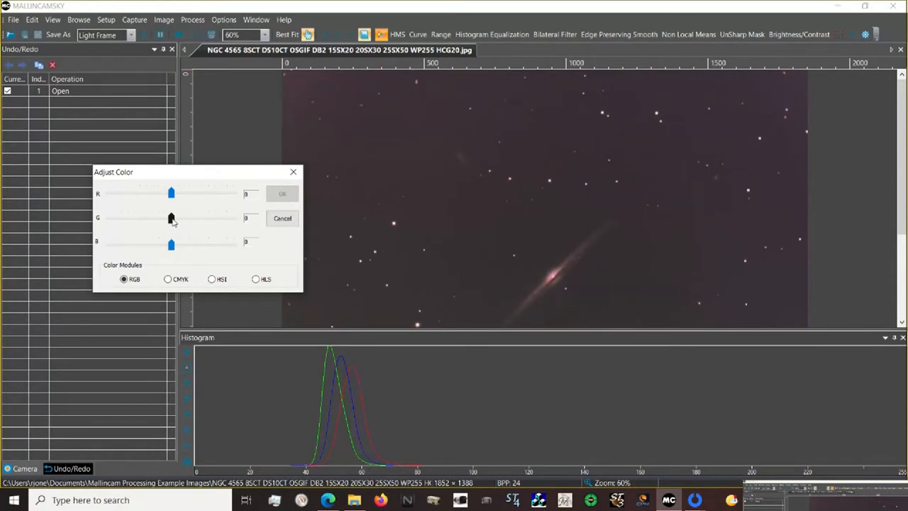
left_click_drag(171, 220, 171, 194)
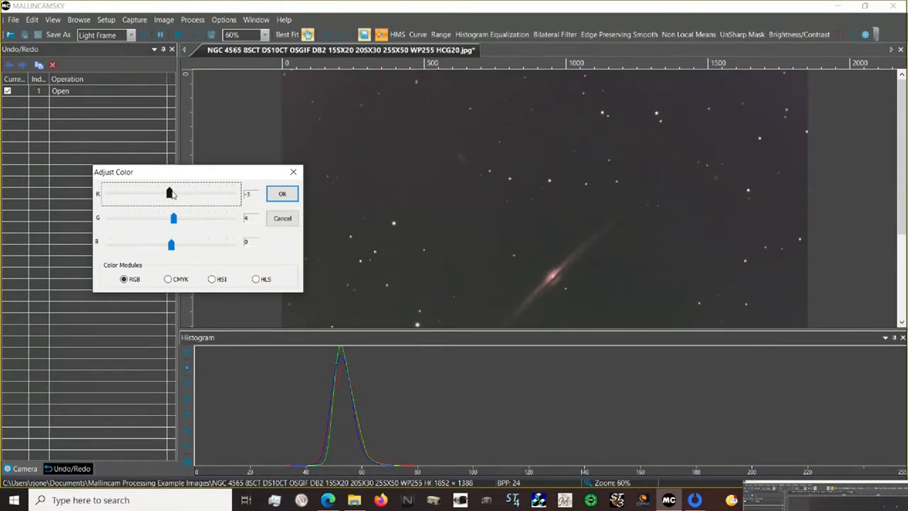
left_click(281, 195)
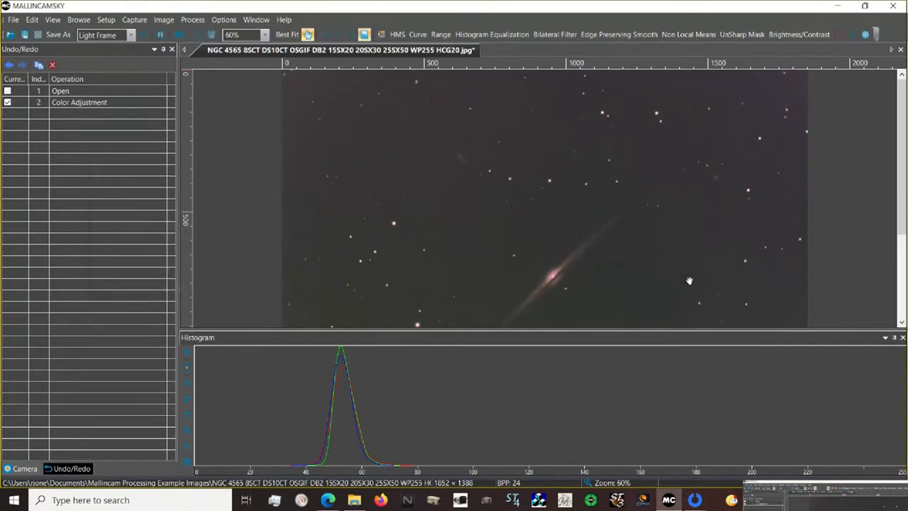
left_click(902, 337)
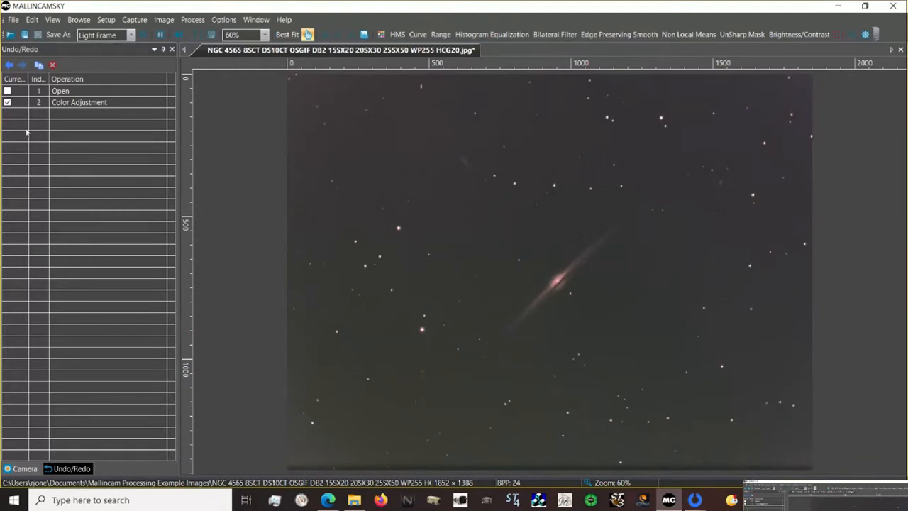
Examine the edge-on galaxy up close and compare it before and after the color adjustment.
scroll(590, 287, "up", 5)
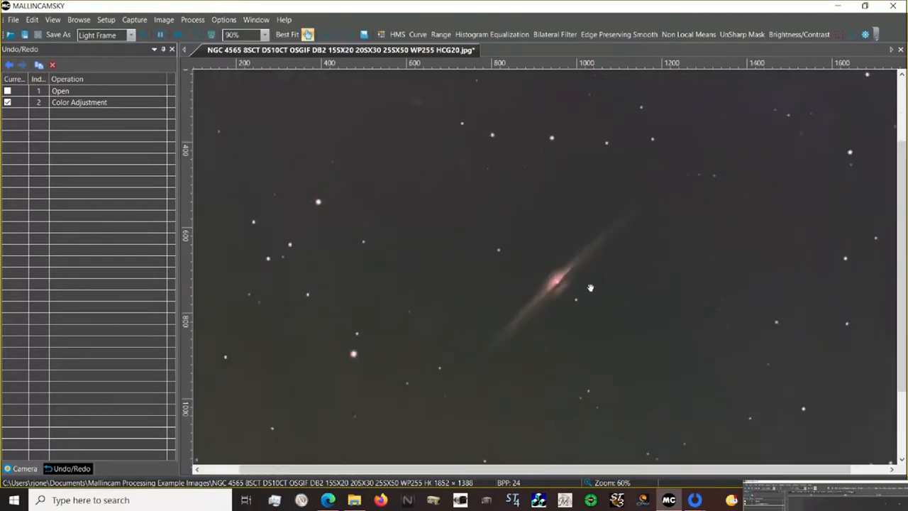
scroll(591, 287, "down", 3)
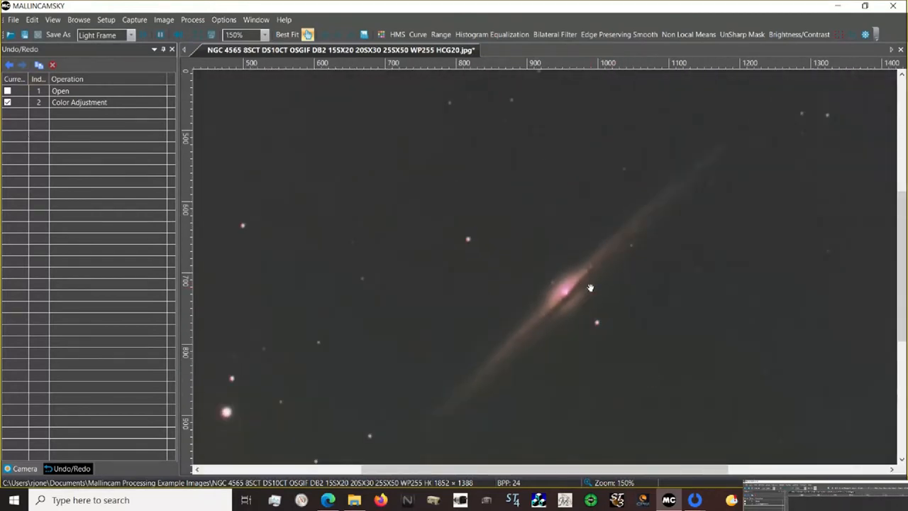
left_click(10, 65)
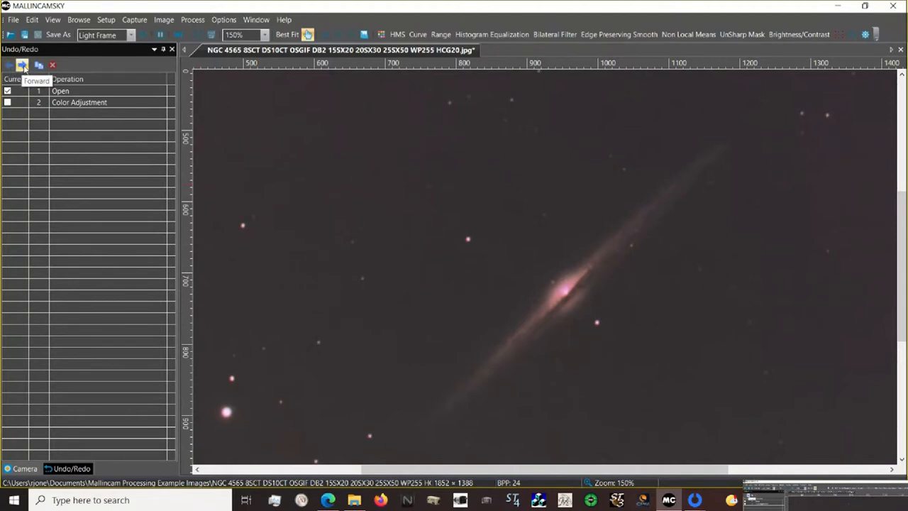
left_click(23, 66)
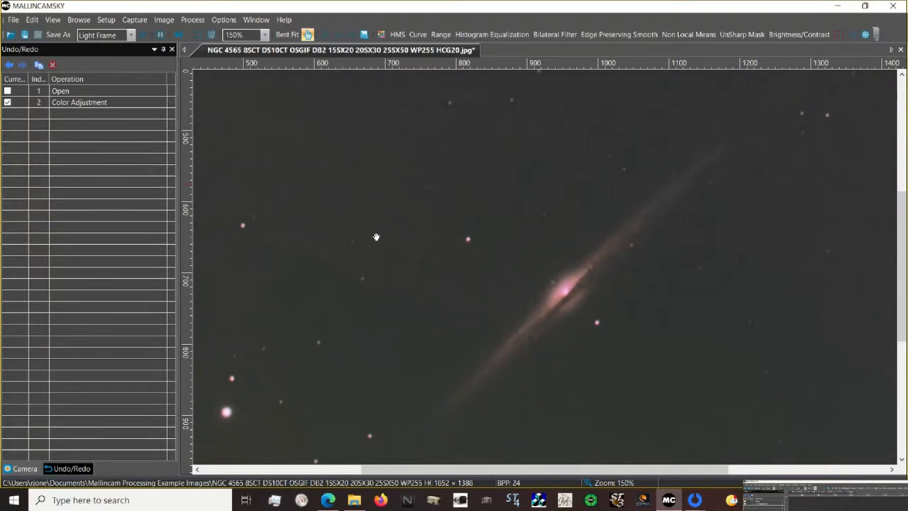
left_click(287, 37)
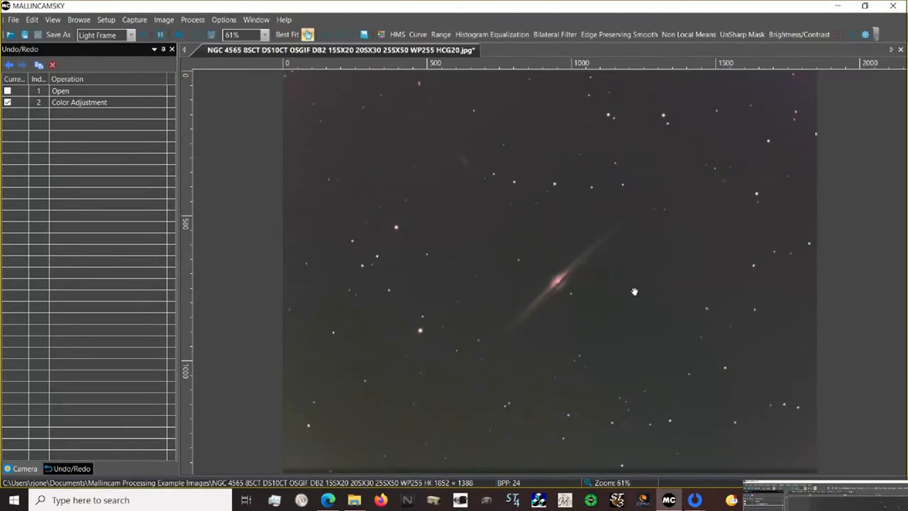
scroll(599, 291, "up", 5)
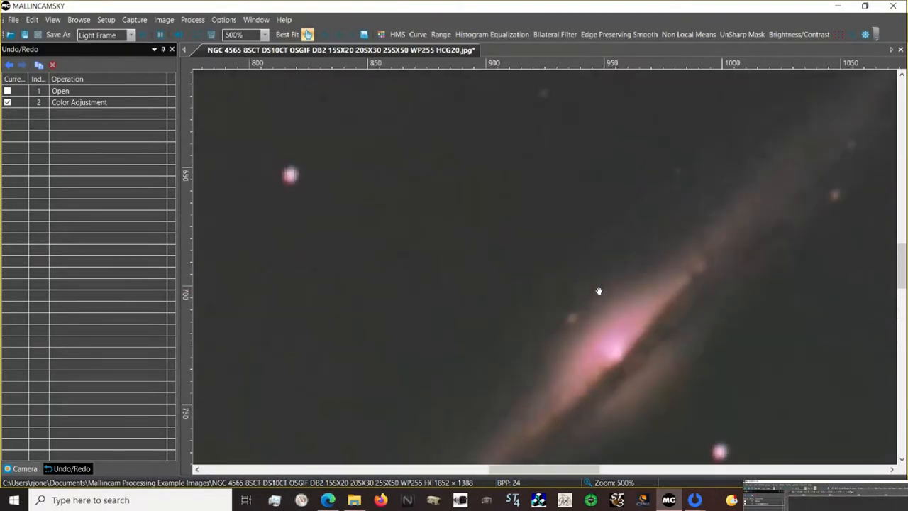
Apply a bilateral filter with value domain 2 and space domain 5 to denoise the NGC 4565 image.
left_click_drag(671, 348, 502, 258)
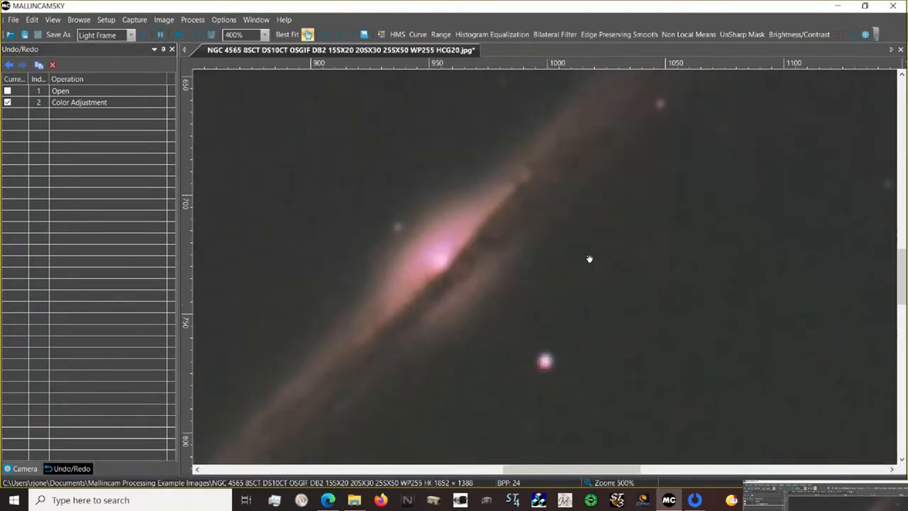
scroll(589, 258, "down", 1)
left_click_drag(572, 240, 562, 260)
left_click_drag(595, 222, 548, 245)
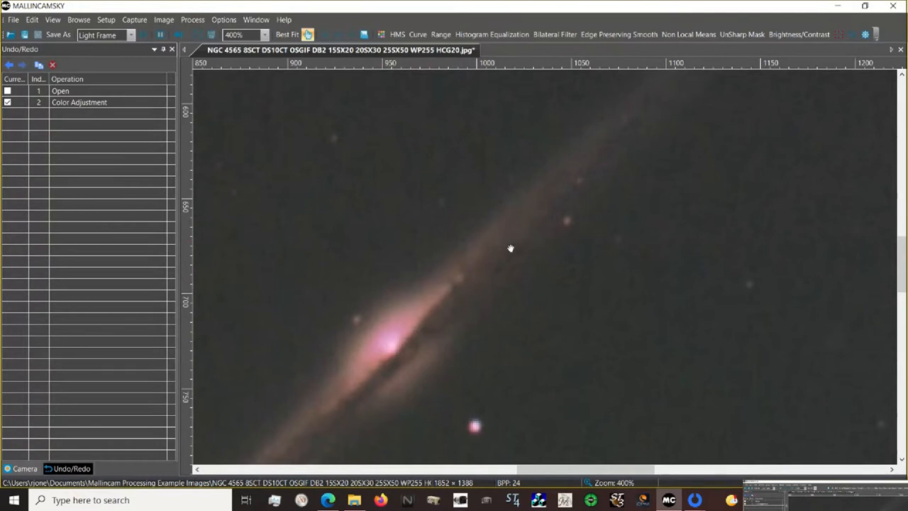
left_click(558, 41)
left_click_drag(500, 184, 269, 120)
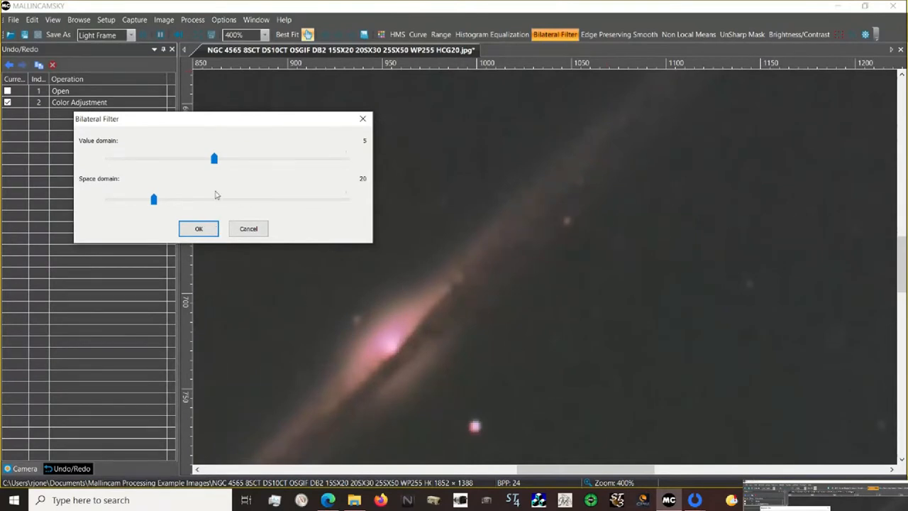
left_click_drag(155, 200, 118, 199)
left_click_drag(216, 160, 149, 163)
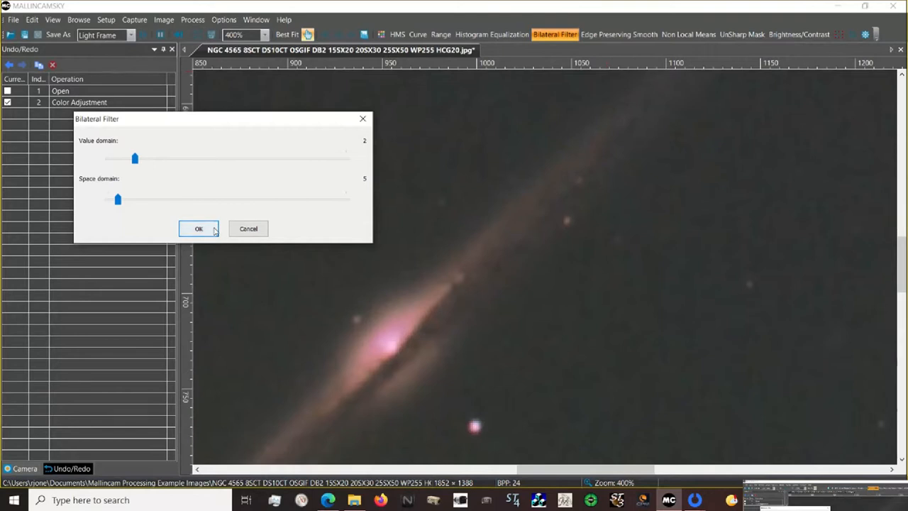
left_click(212, 229)
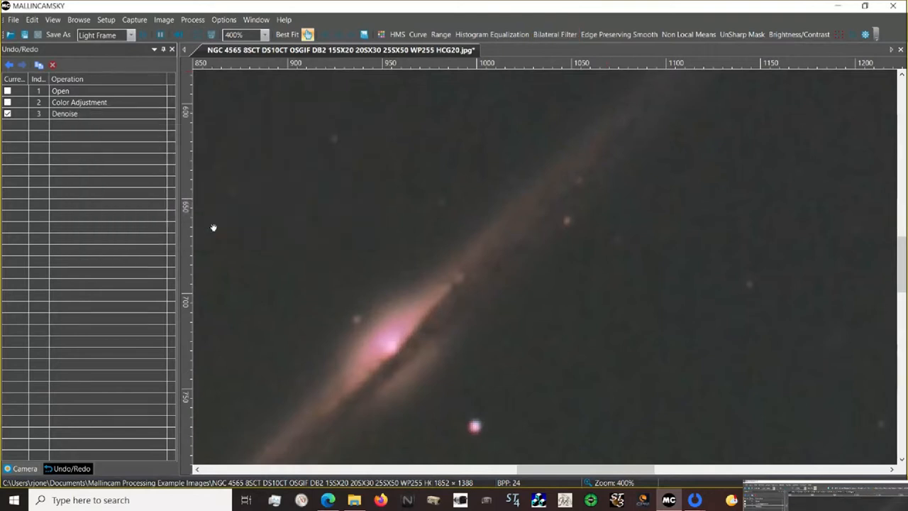
Compare the galaxy before and after the denoise by stepping back and forth in the operation history.
left_click(9, 65)
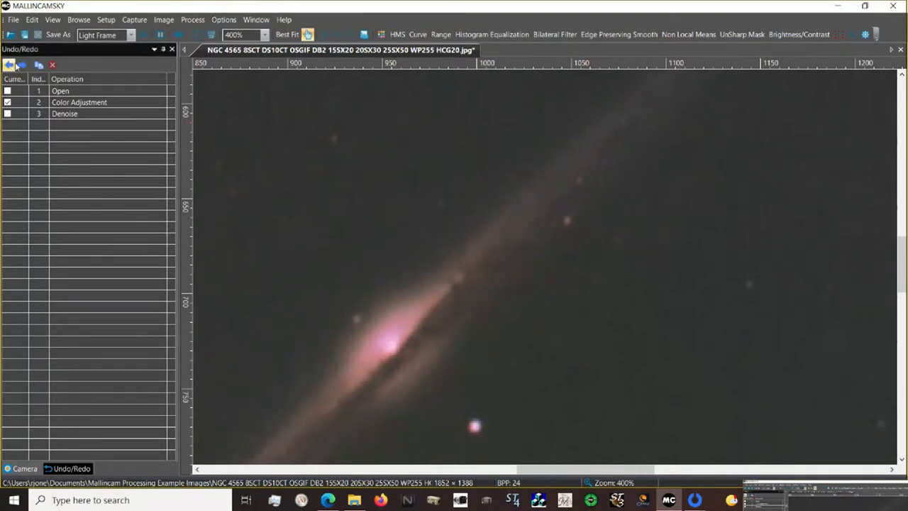
left_click(22, 66)
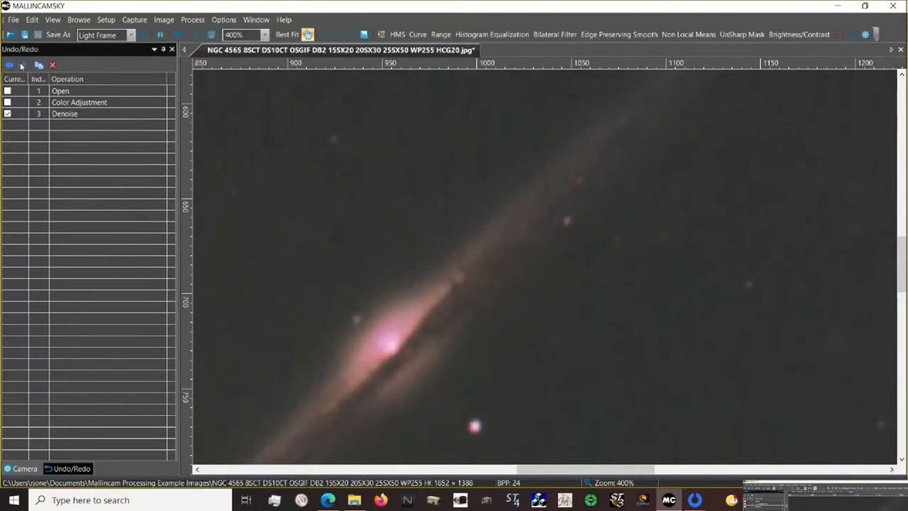
left_click(10, 66)
left_click(22, 65)
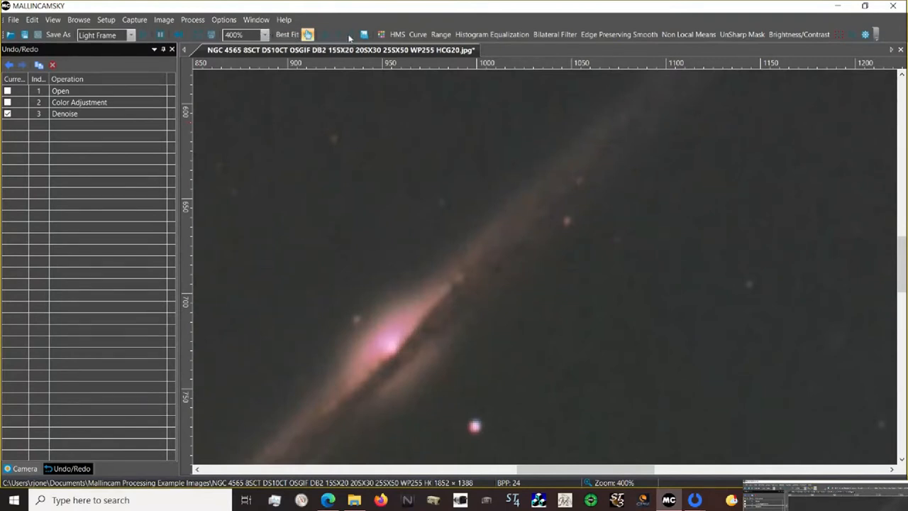
Start a curve adjustment on the whole image and raise the combined curve in the upper midtones.
left_click(289, 34)
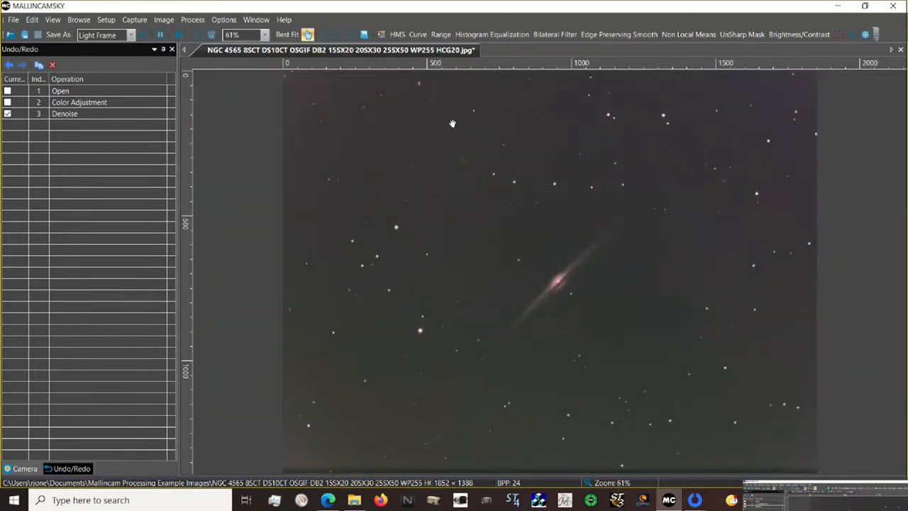
left_click(423, 37)
left_click_drag(479, 156, 308, 153)
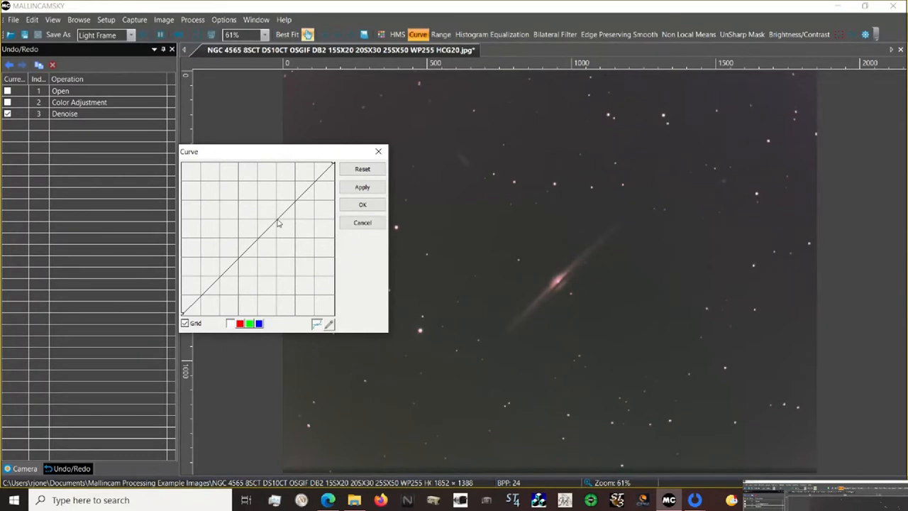
left_click_drag(276, 217, 262, 204)
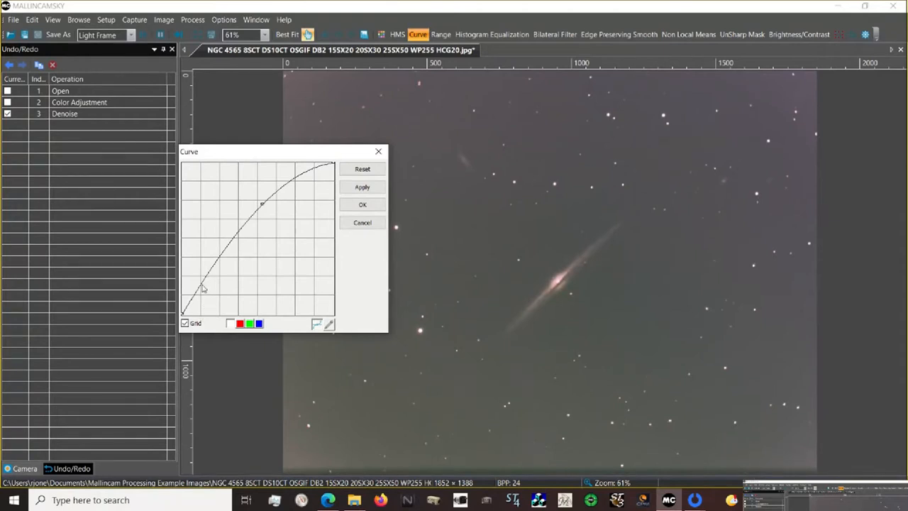
Add a lower curve point that darkens the shadows into a gentle S-shape and apply the curve adjustment.
left_click_drag(202, 287, 208, 286)
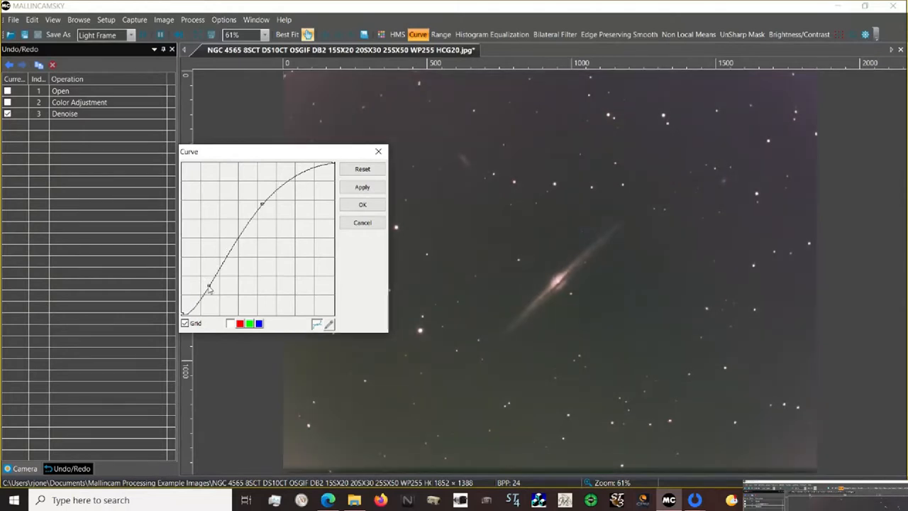
left_click_drag(209, 289, 211, 284)
left_click_drag(211, 283, 233, 287)
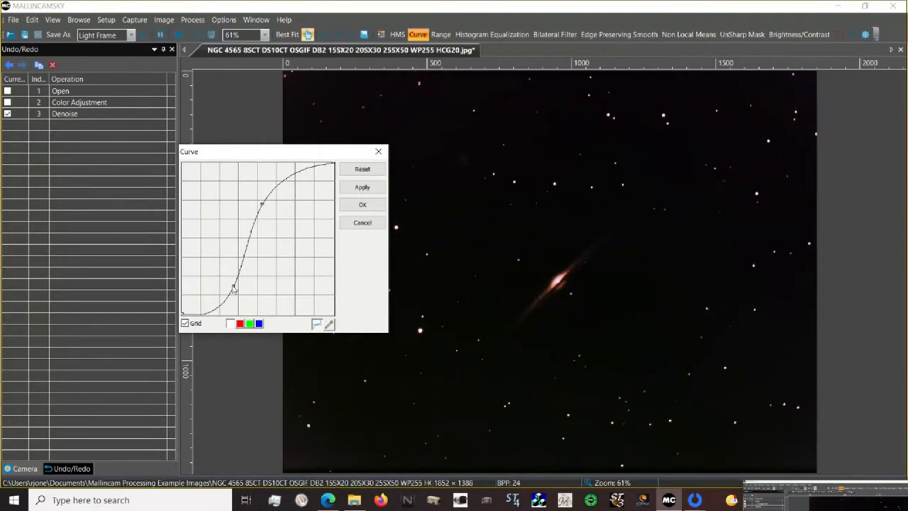
left_click_drag(233, 287, 221, 276)
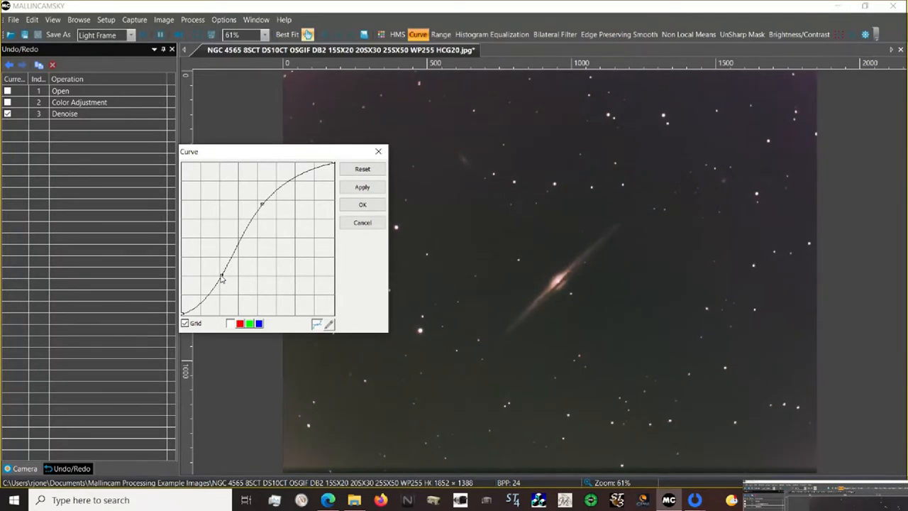
left_click_drag(221, 275, 222, 276)
left_click(363, 205)
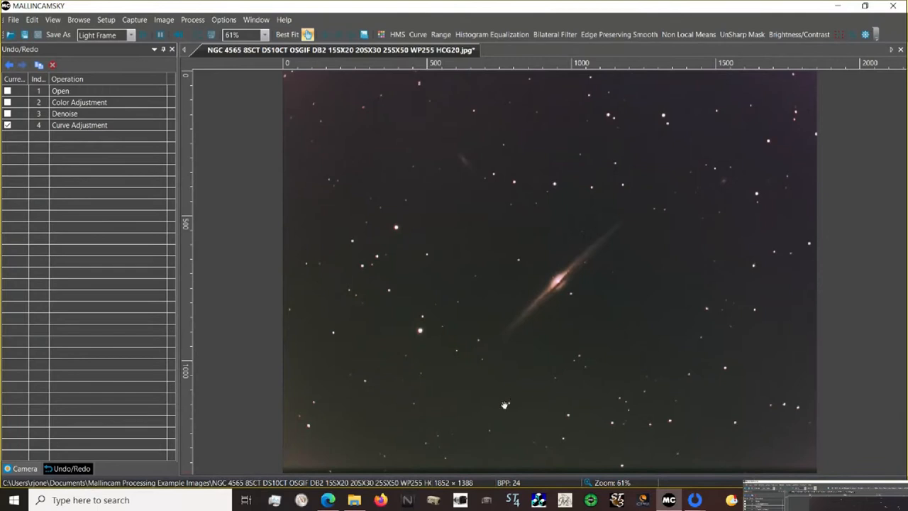
Apply histogram equalization with strength 10 to the image.
left_click(486, 39)
left_click_drag(480, 205, 228, 235)
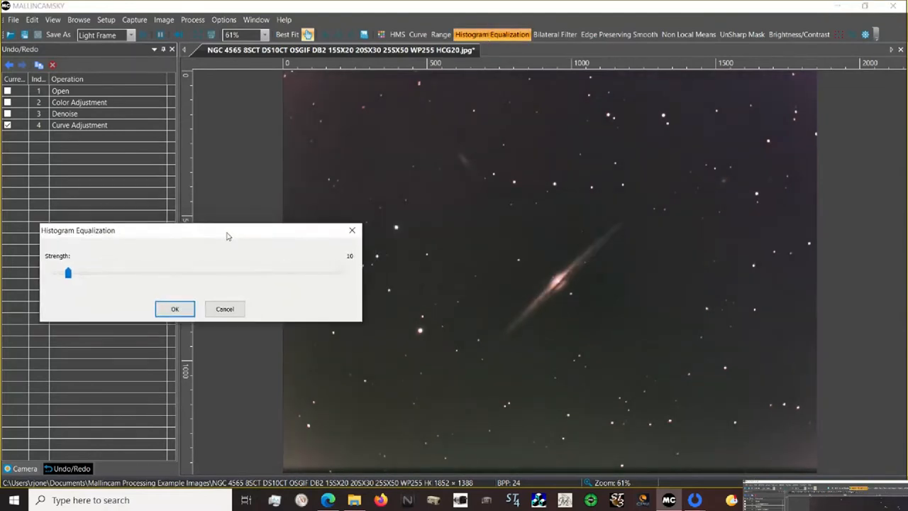
left_click(175, 310)
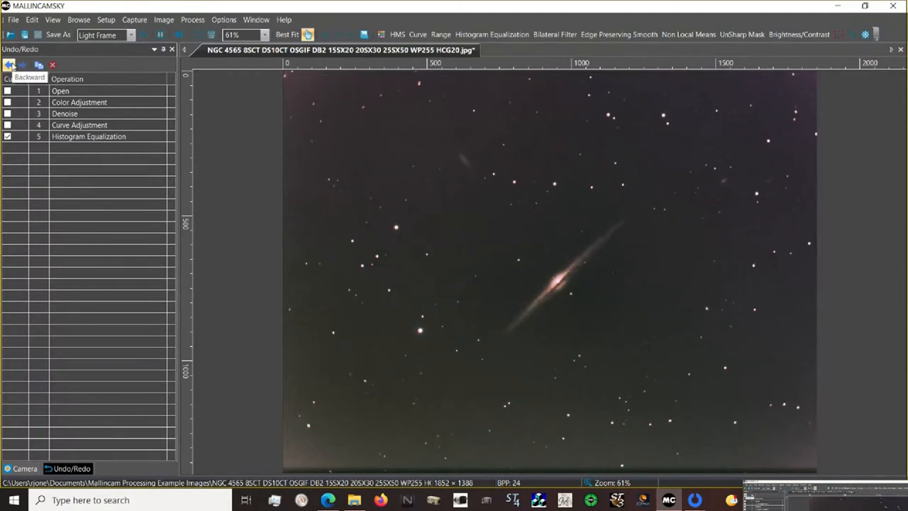
Compare the image before and after the histogram equalization, ending on the equalized version.
left_click(9, 65)
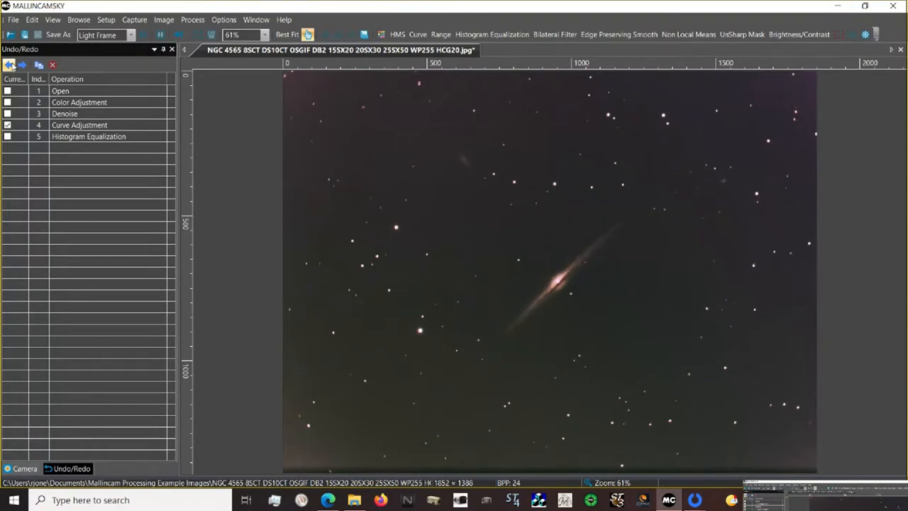
left_click(22, 64)
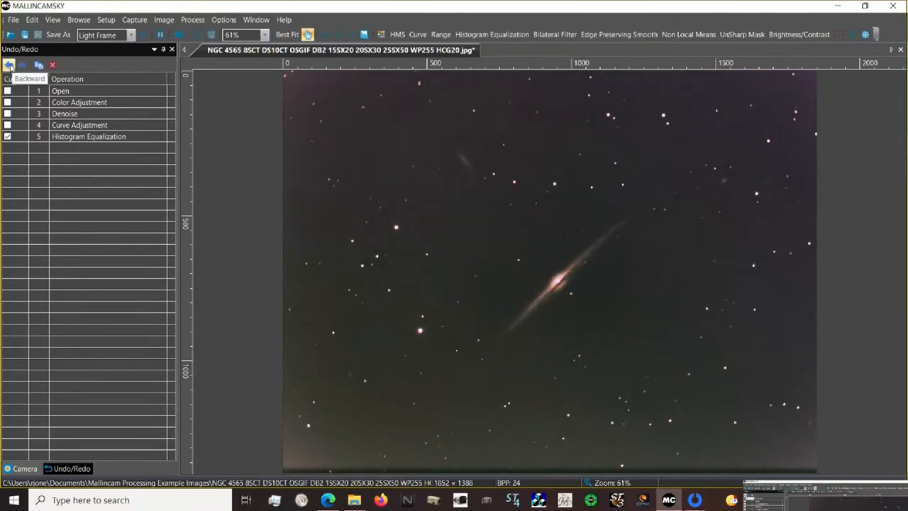
left_click(9, 65)
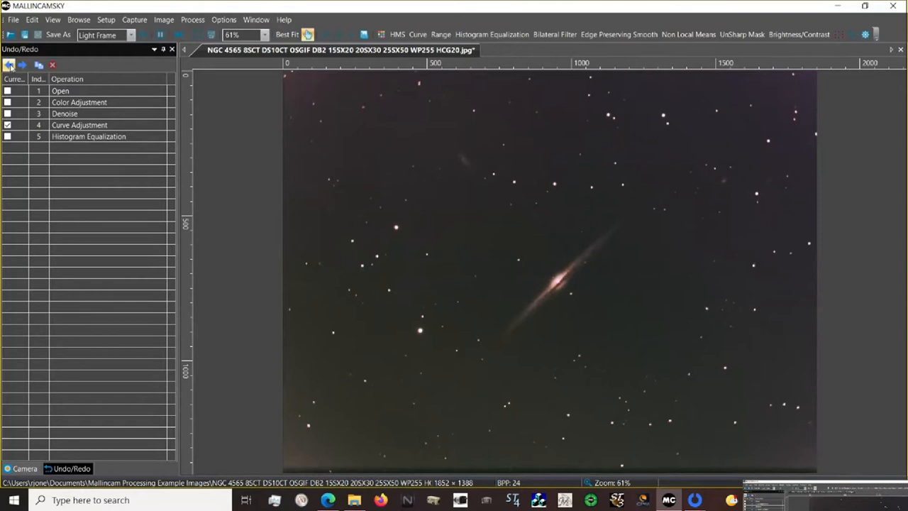
left_click(22, 65)
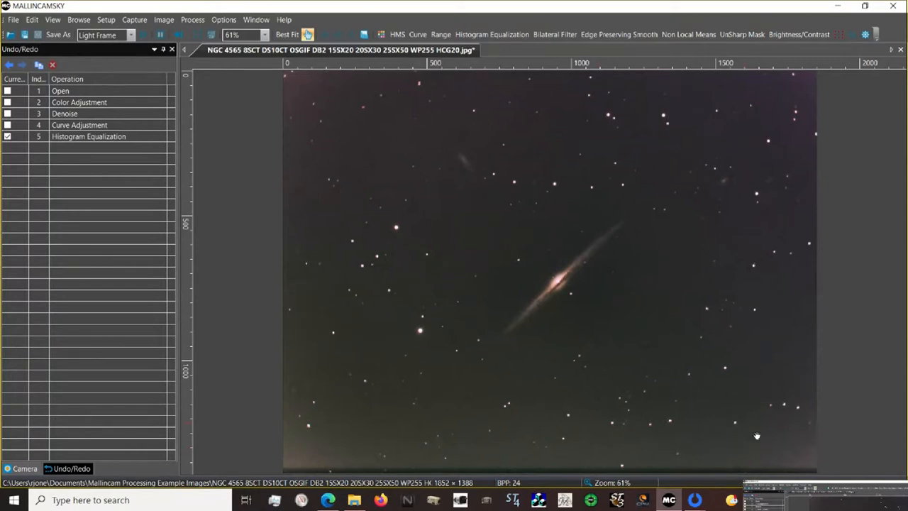
Apply a range adjustment from 30 to 200 to the image.
left_click(440, 35)
left_click_drag(494, 200, 239, 196)
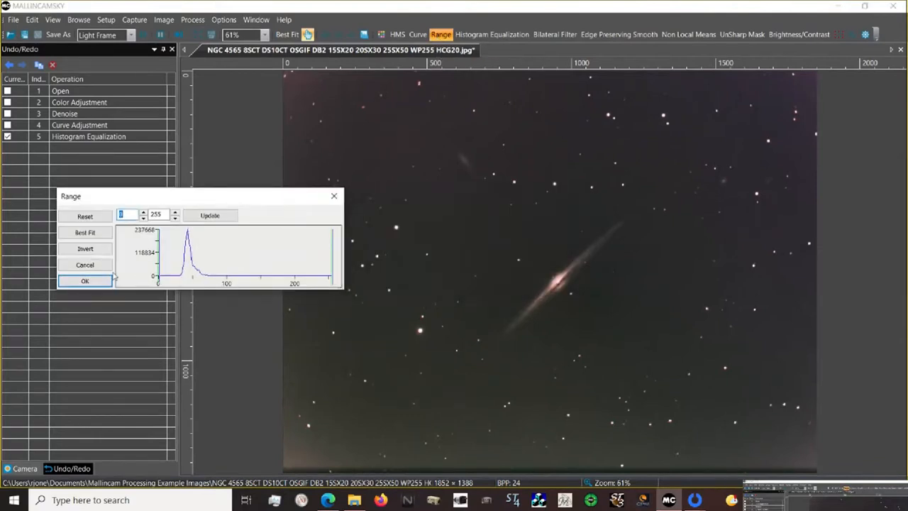
left_click(85, 233)
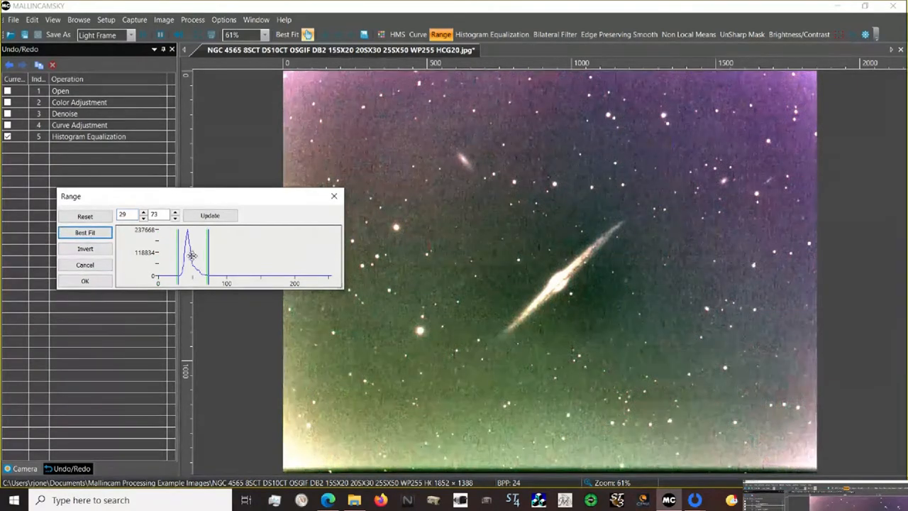
left_click_drag(208, 253, 332, 250)
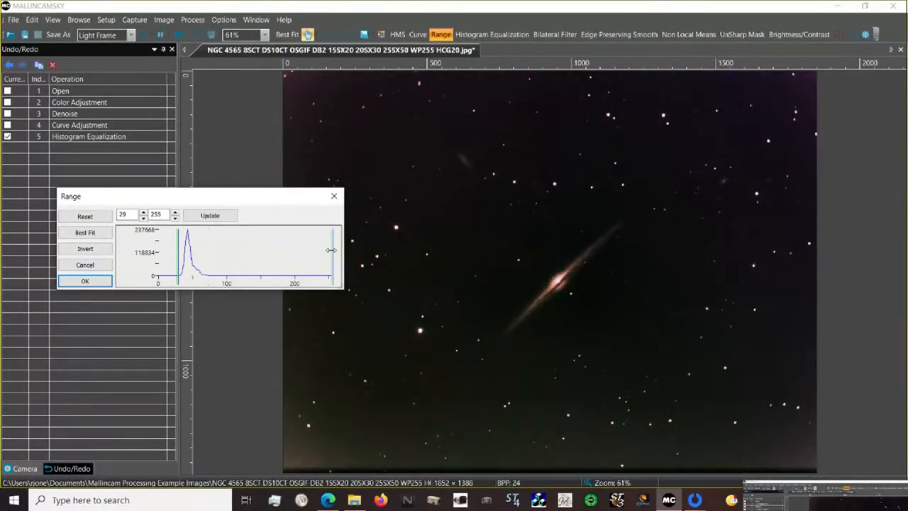
left_click_drag(333, 250, 295, 250)
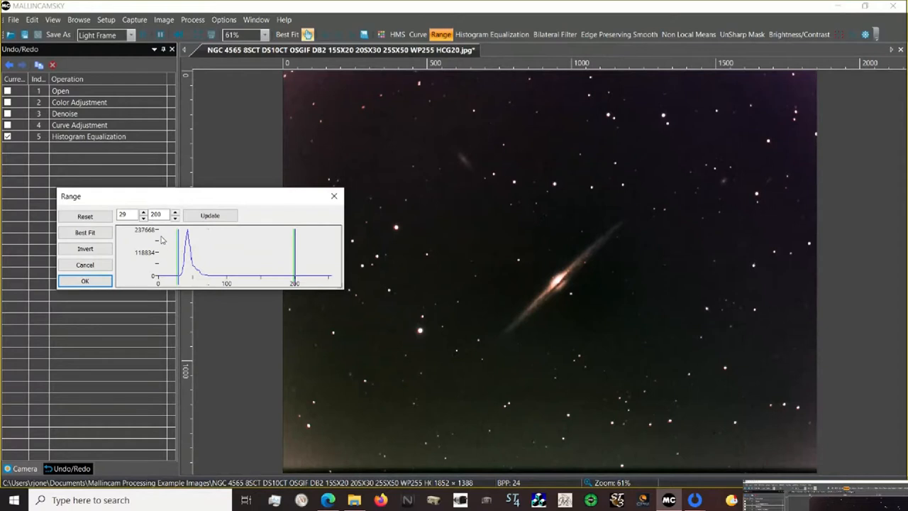
left_click(143, 212)
left_click(85, 282)
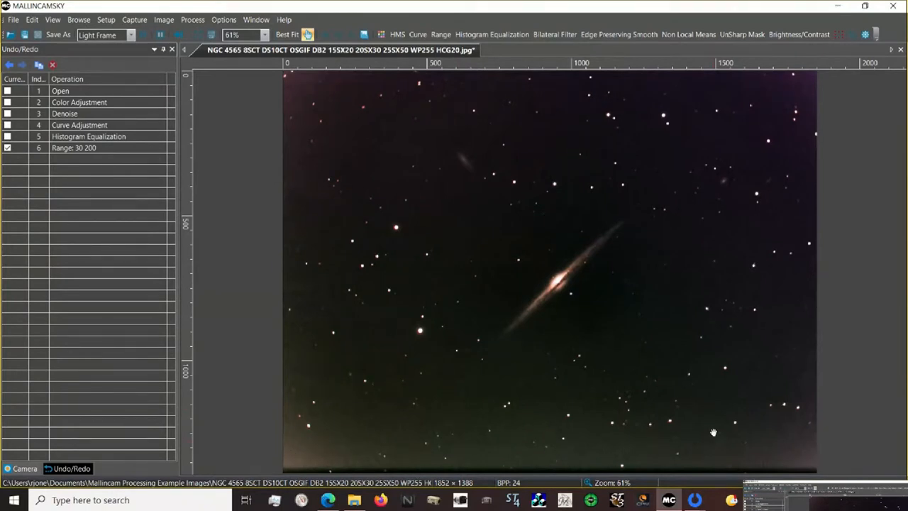
Crop the image to an area of about 1200 × 900 pixels centred around the edge-on galaxy.
left_click(838, 34)
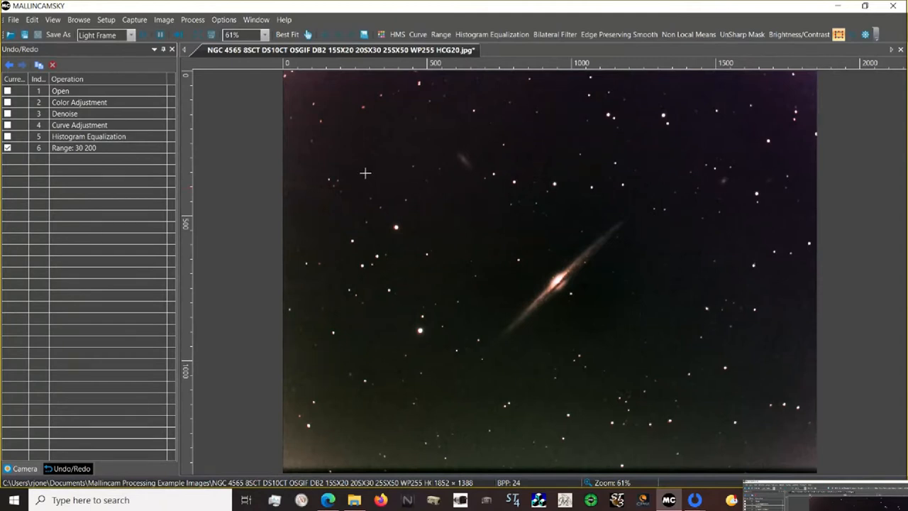
left_click_drag(409, 129, 772, 390)
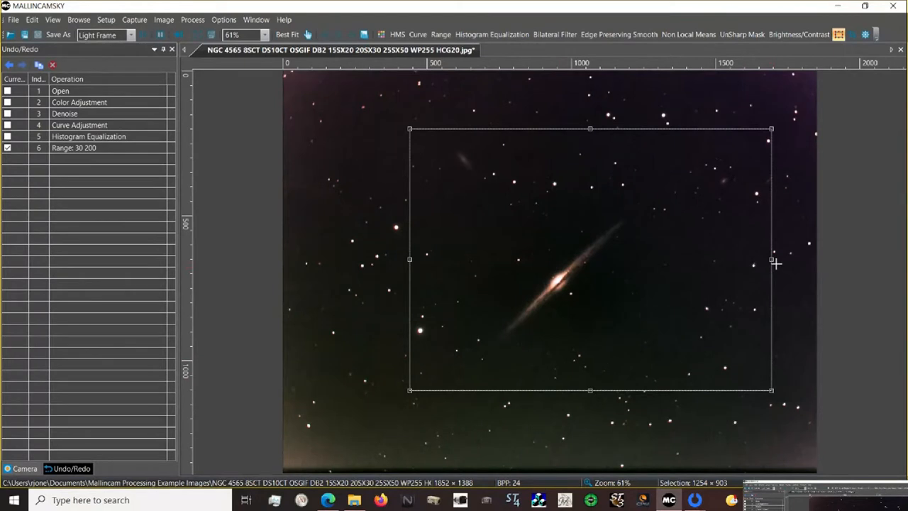
left_click_drag(773, 259, 758, 259)
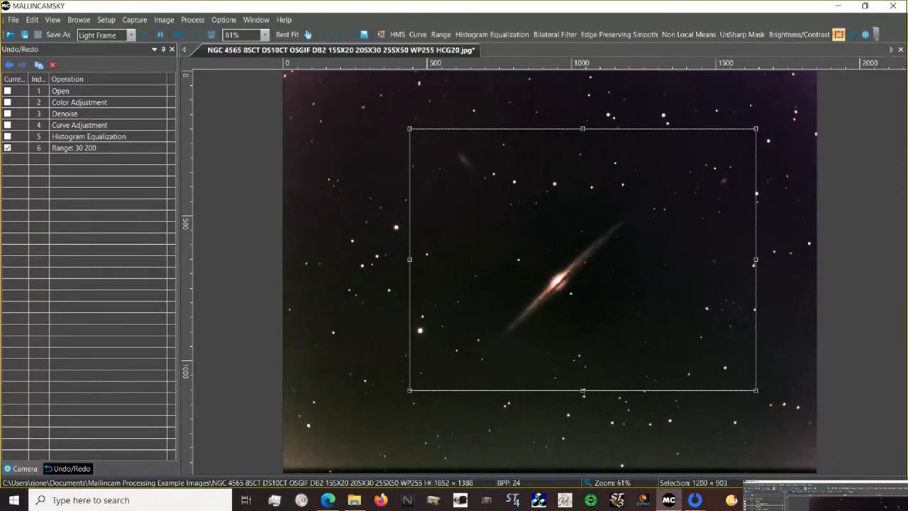
left_click_drag(583, 390, 583, 389)
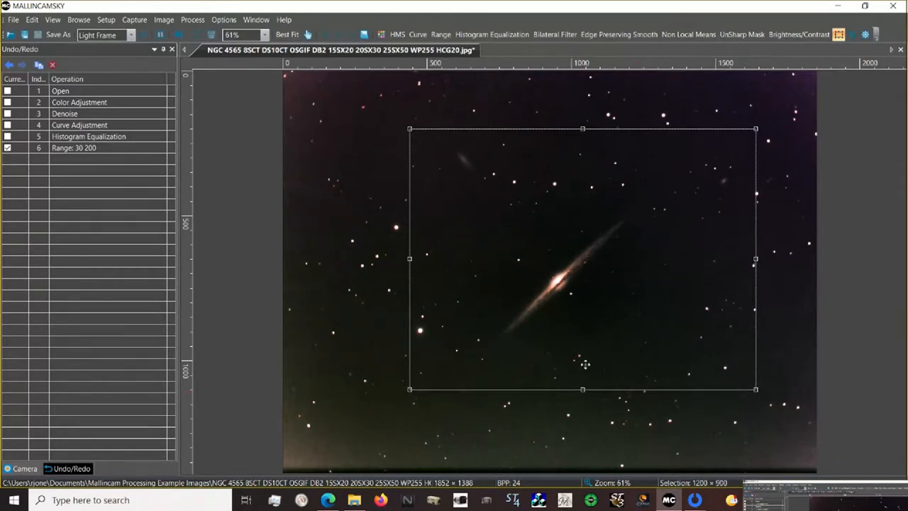
left_click_drag(598, 313, 578, 314)
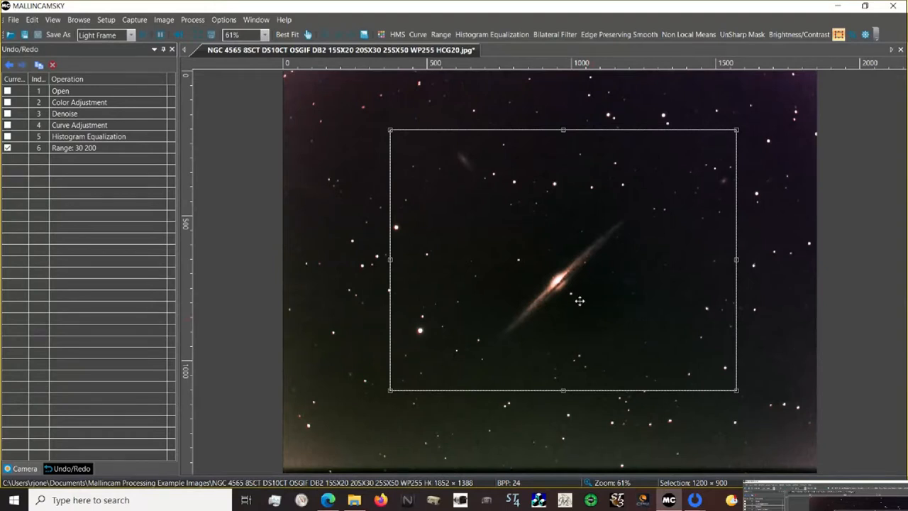
left_click_drag(580, 301, 579, 306)
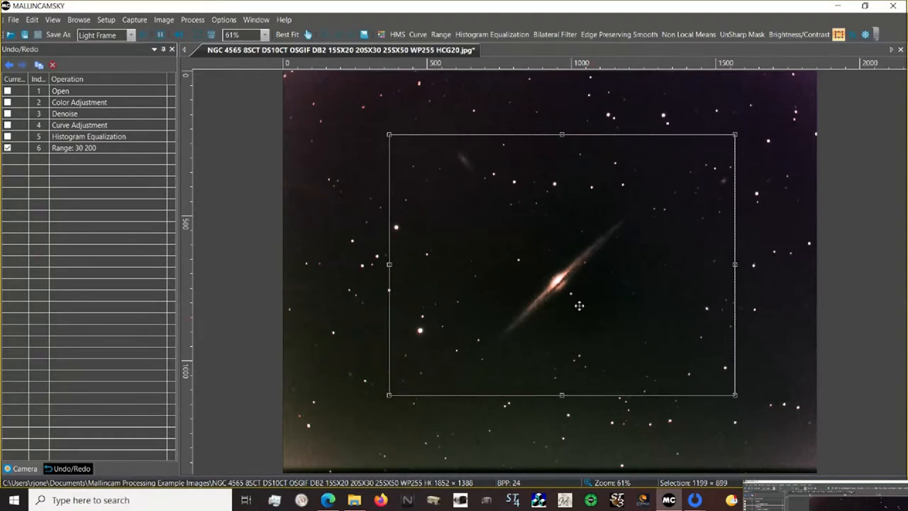
left_click(841, 35)
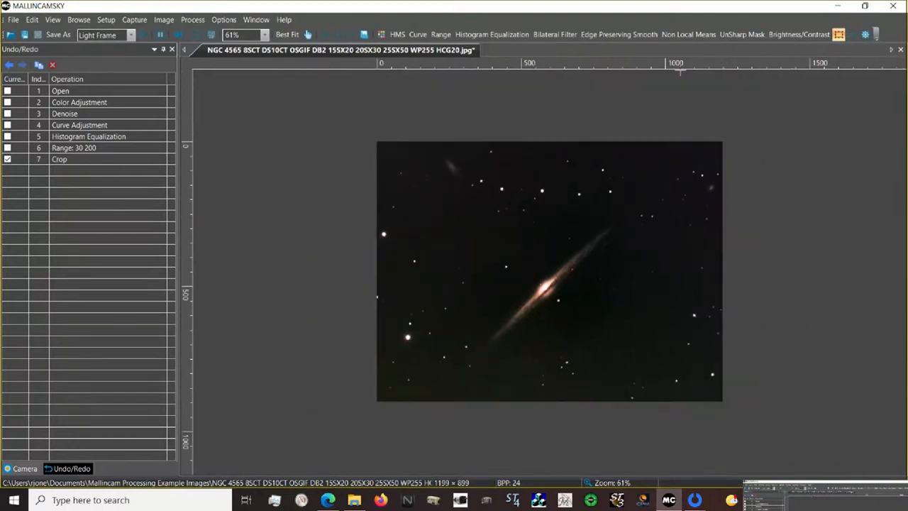
Fit the cropped image to the window and apply a brightness/contrast adjustment with brightness 20 and contrast 20.
left_click(288, 34)
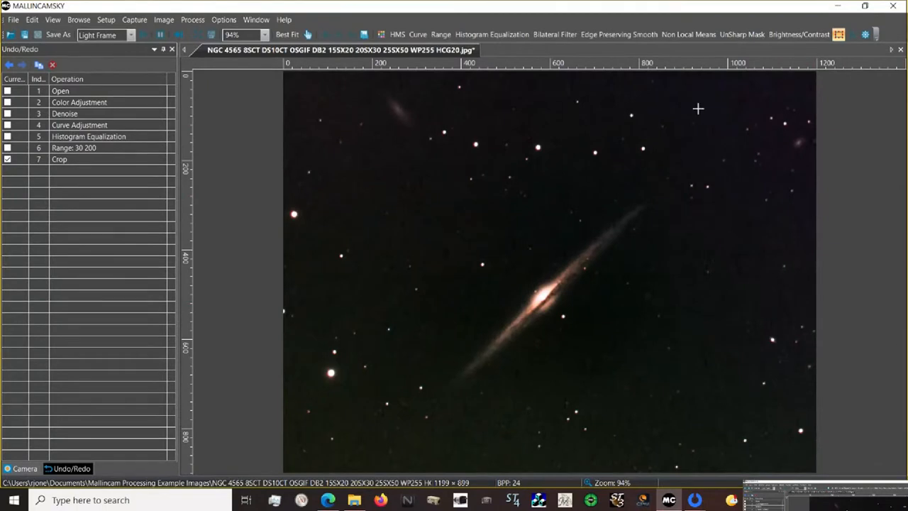
left_click(800, 35)
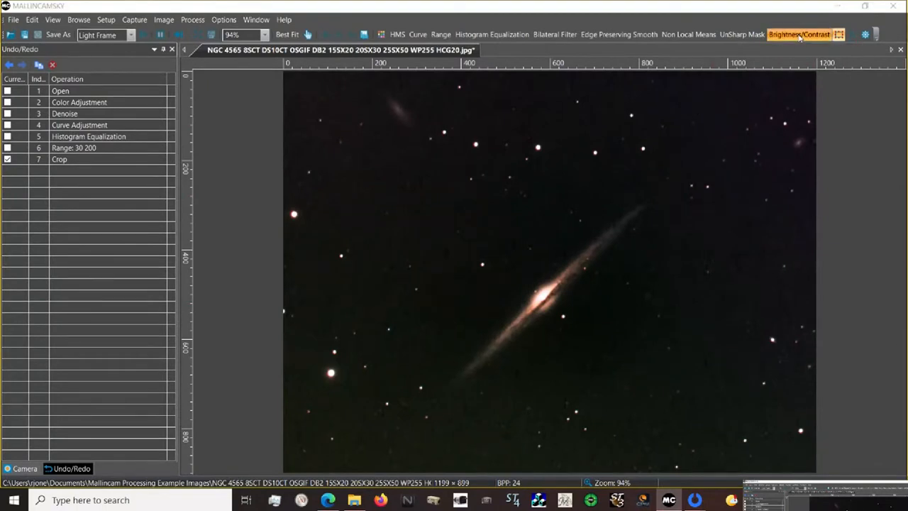
left_click_drag(438, 217, 261, 143)
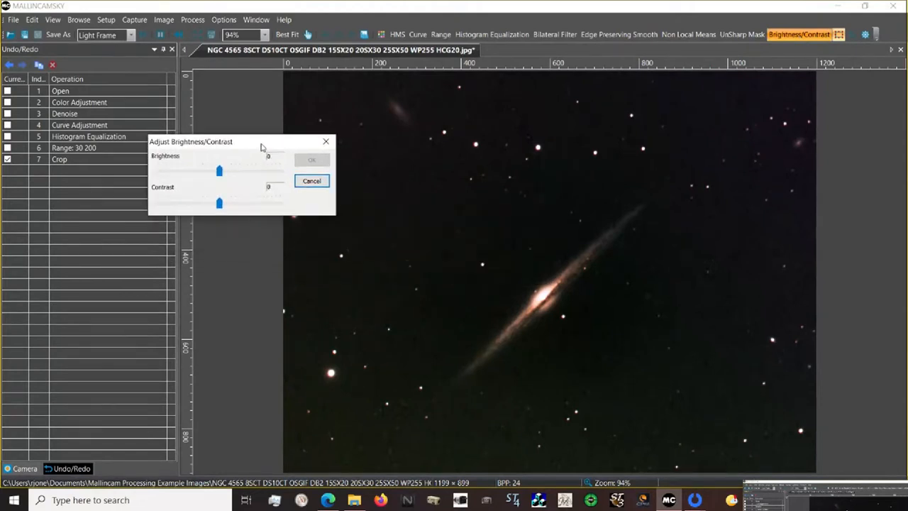
left_click_drag(219, 203, 229, 205)
left_click_drag(218, 171, 229, 172)
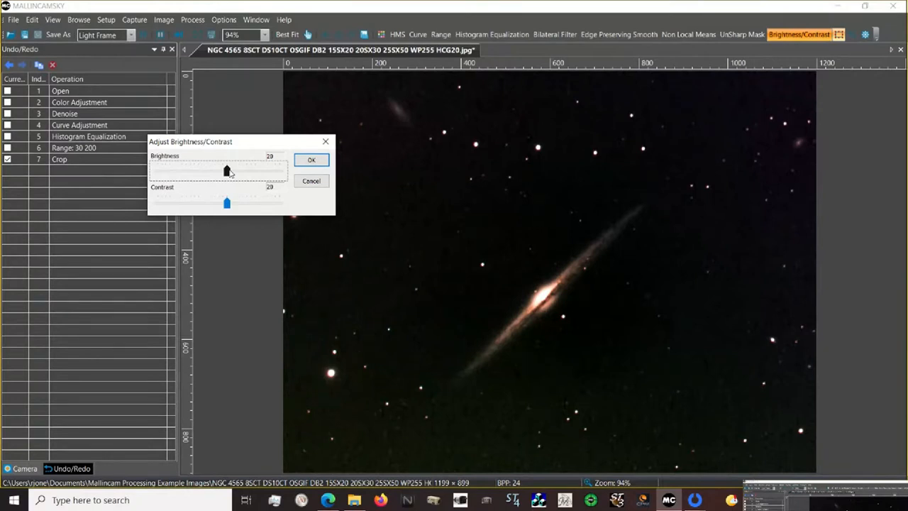
left_click(312, 159)
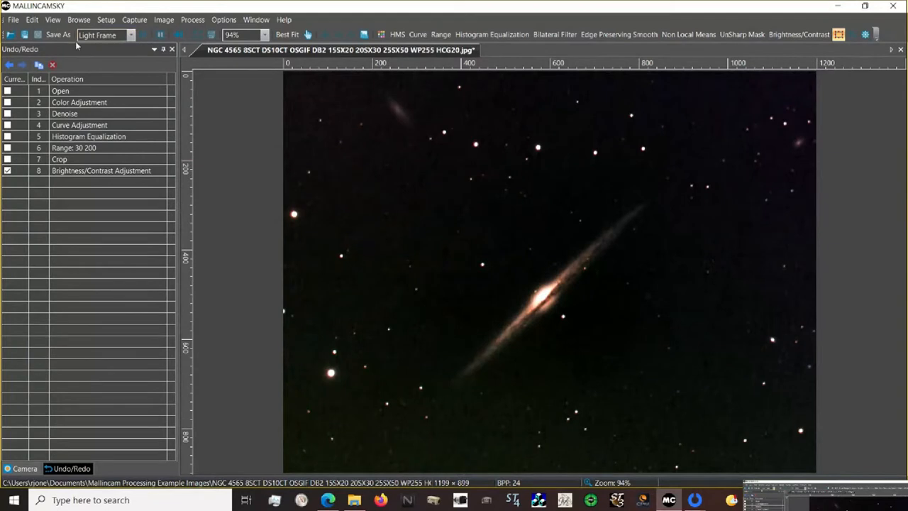
Save the processed image as a JPEG copy with "- COLOR BLF CURVE HEQ RNG CROP BC" appended to its file name.
left_click(308, 34)
left_click(57, 35)
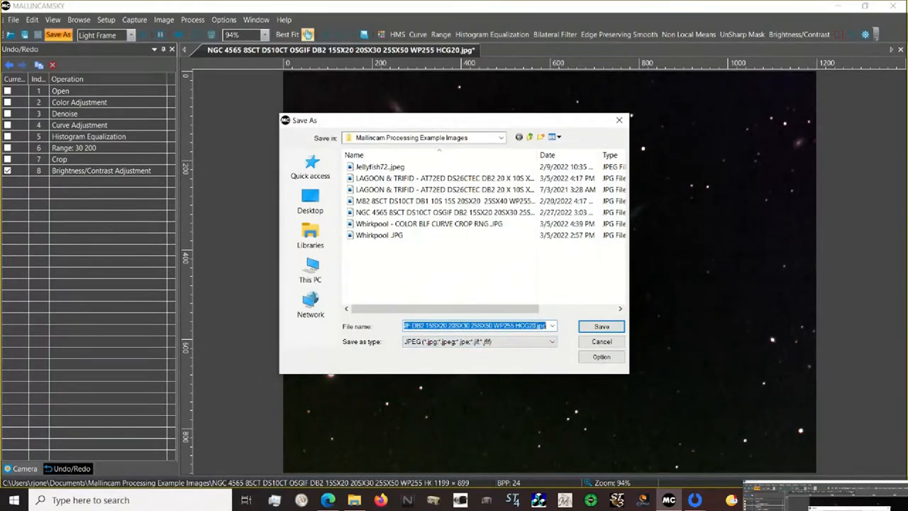
left_click(537, 326)
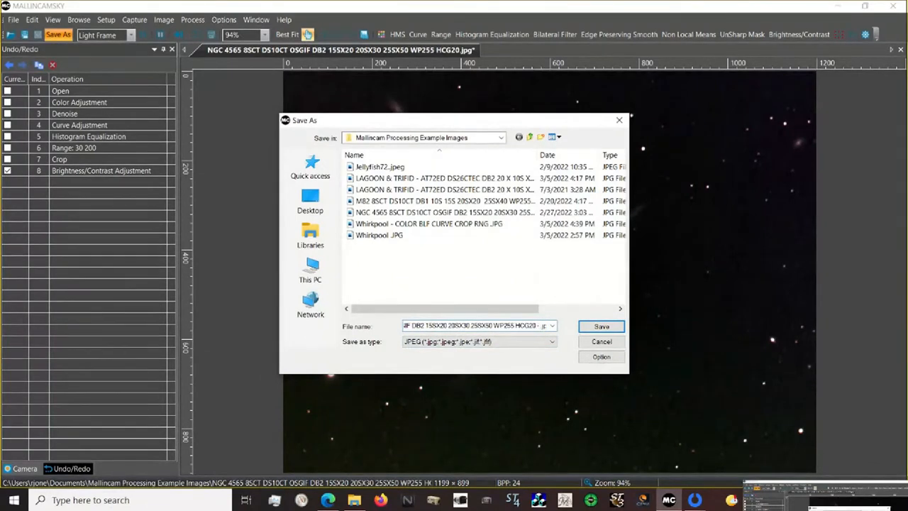
type("- COLOR")
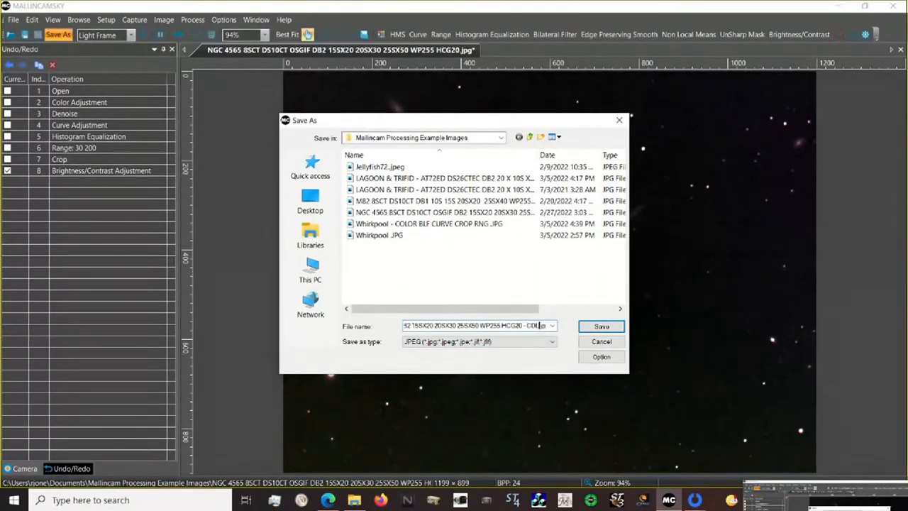
type(" D")
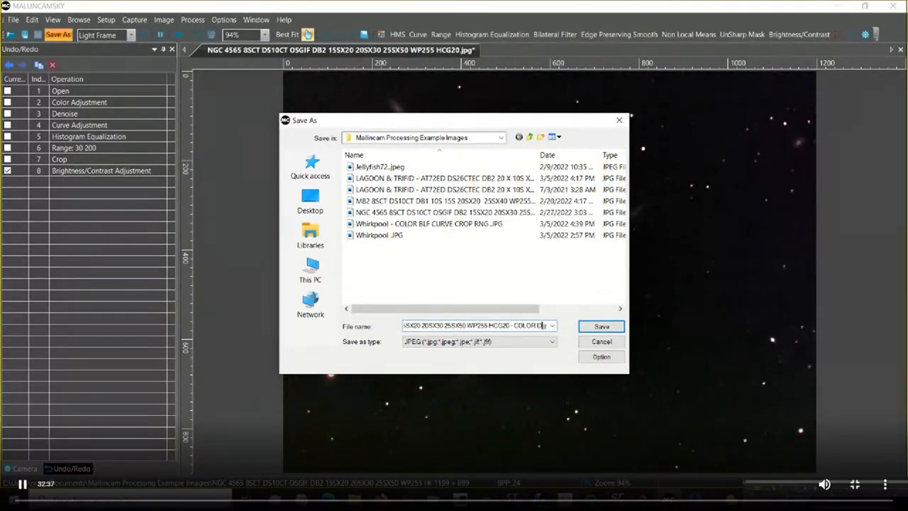
Post a Liveskies chat message to the host: "maybe you can post to the group the features you use the most and add to the menu bar at the top".
left_click(855, 484)
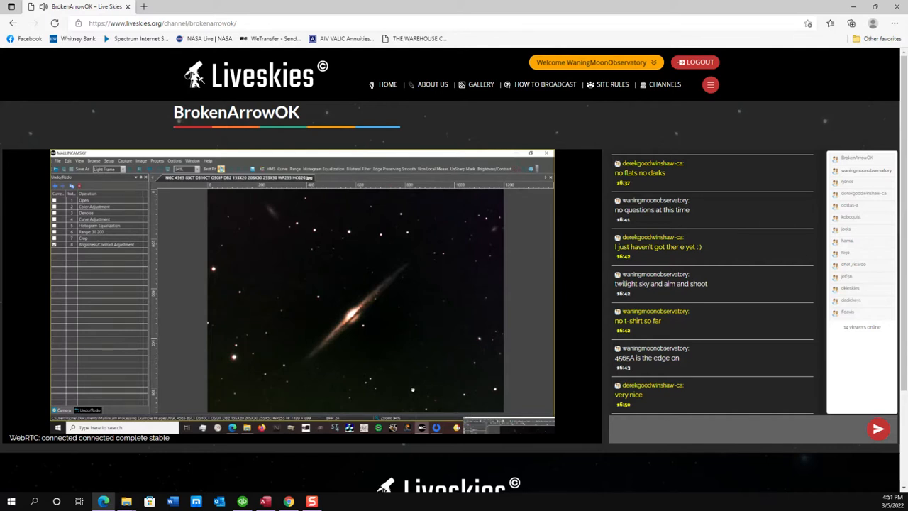
left_click(618, 429)
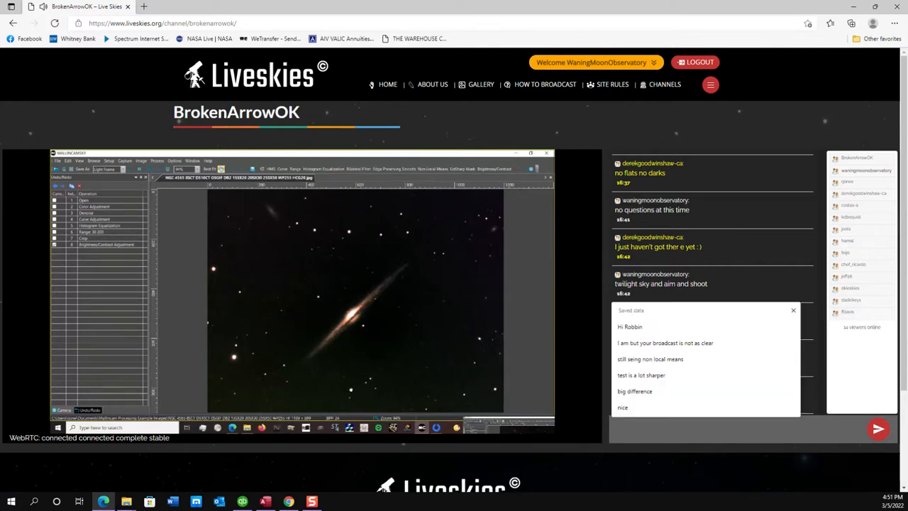
type("Robb")
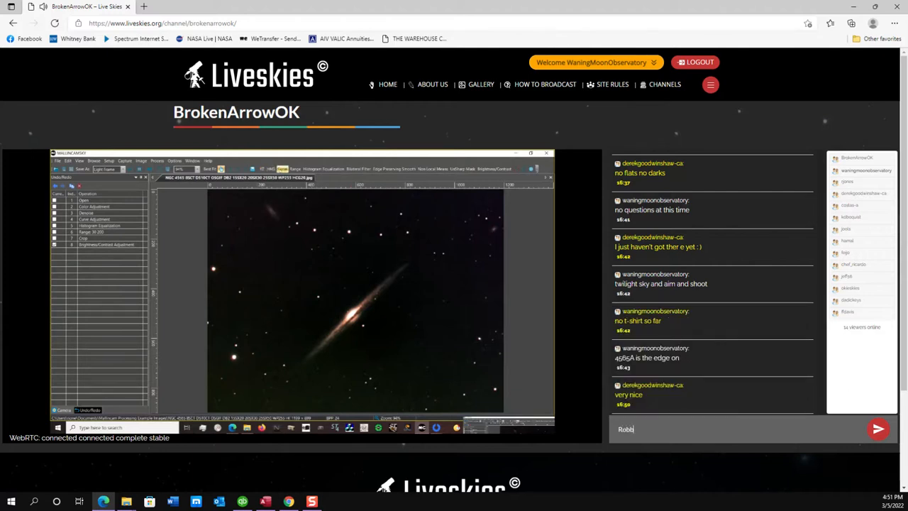
type("in, maybe you can post to the group the")
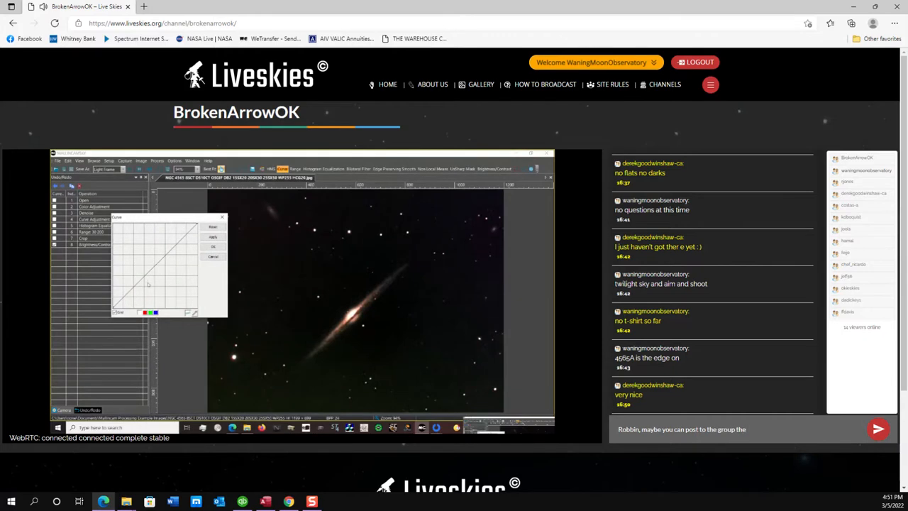
type(" features you use the most and add t")
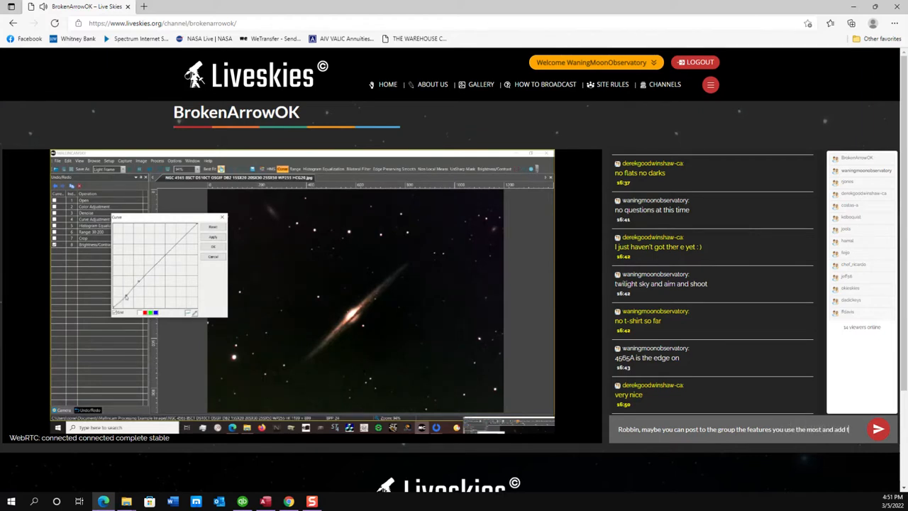
type("o the me")
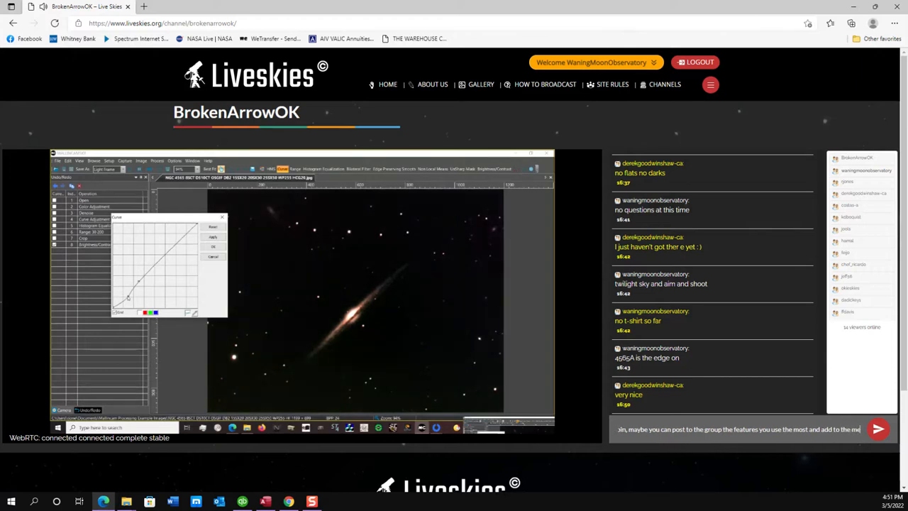
type("nu bar at th")
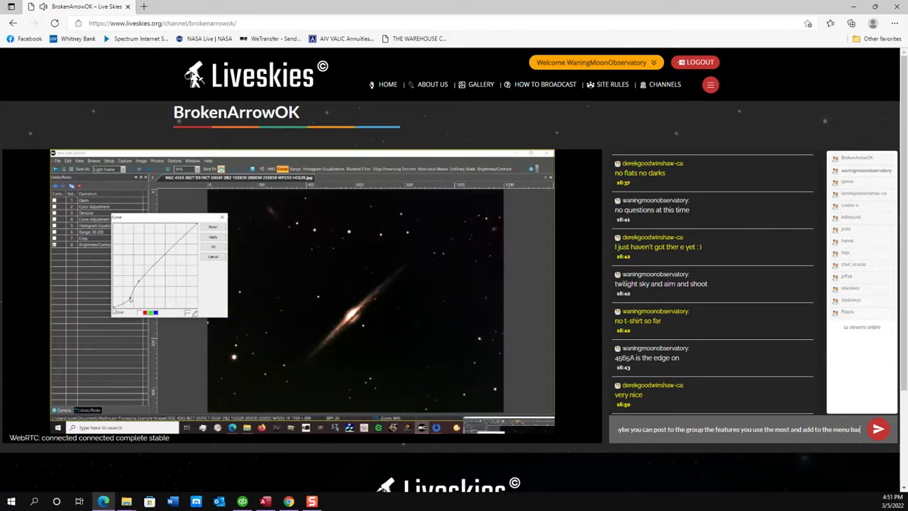
type("e top")
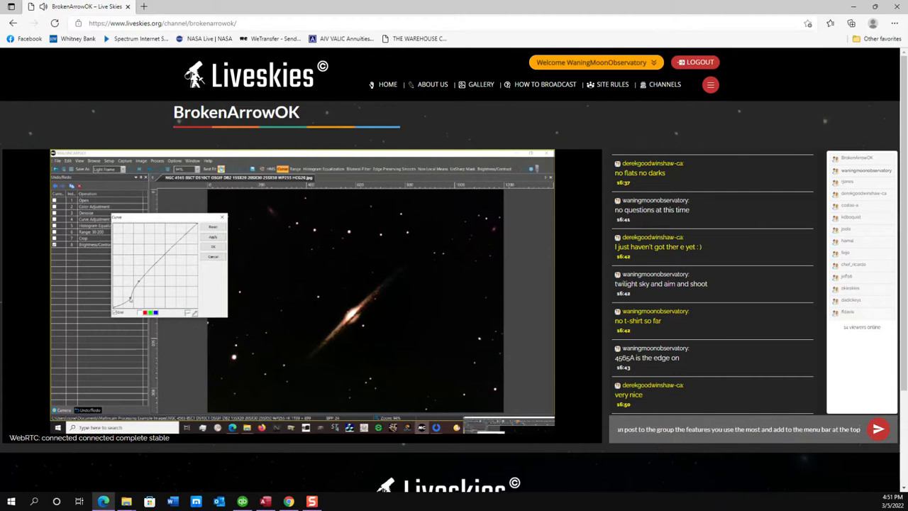
key("Return")
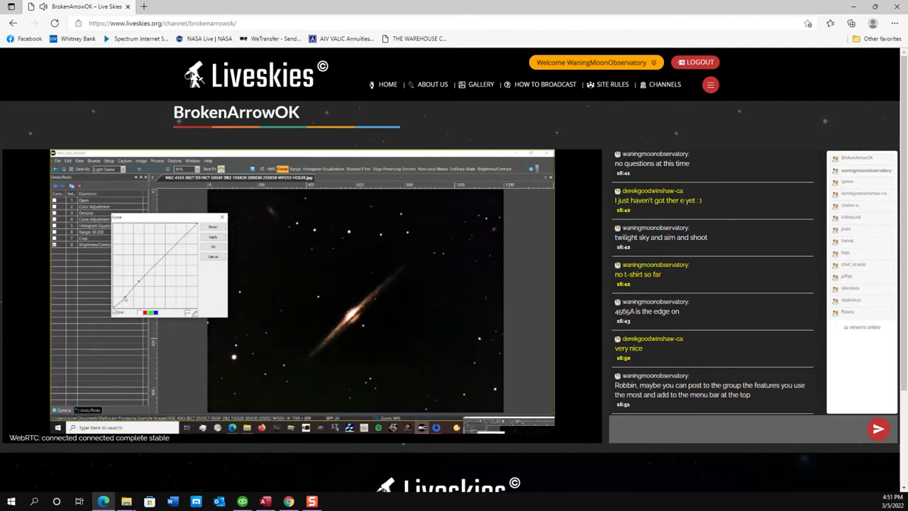
left_click(568, 411)
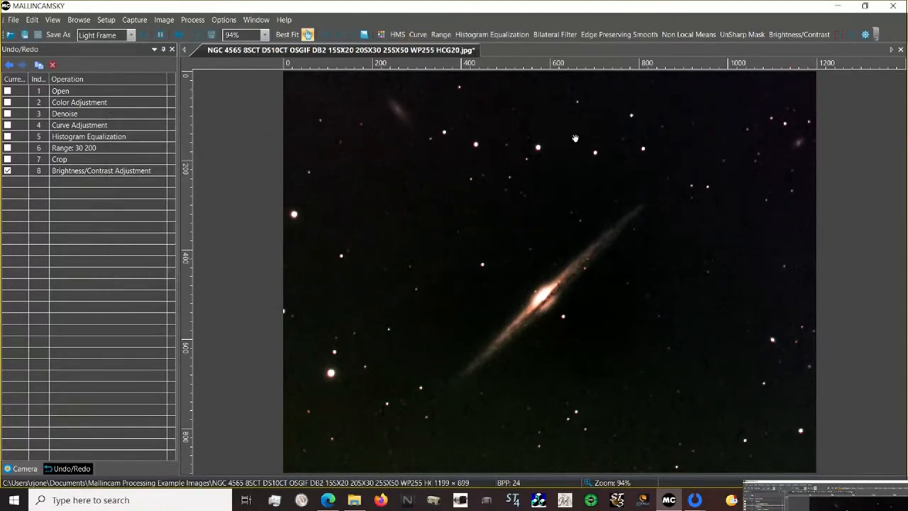
Close the processed NGC 4565 image and answer the closing prompt.
right_click(274, 52)
left_click(291, 59)
left_click(479, 276)
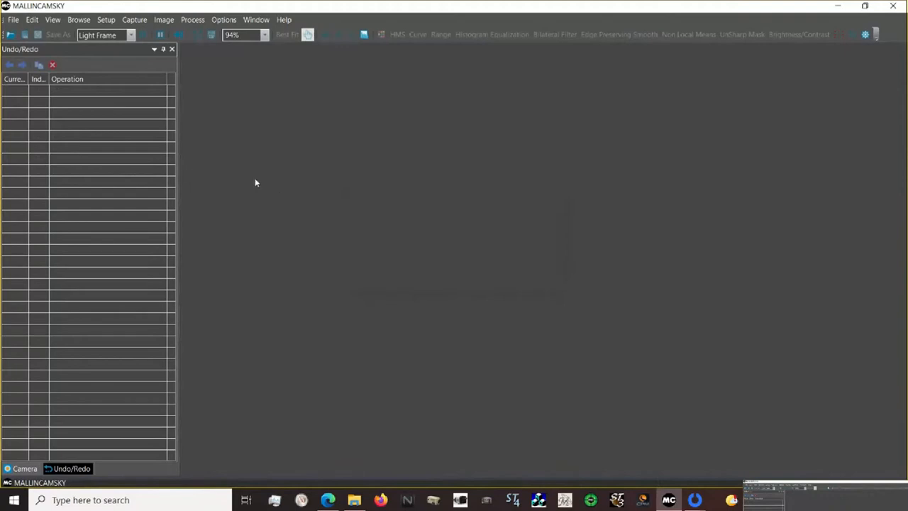
Open the original NGC 4565 HCG20 JPG together with its processed "COLOR BLF CURVE HEQ RNG CROP BC" version.
left_click(10, 35)
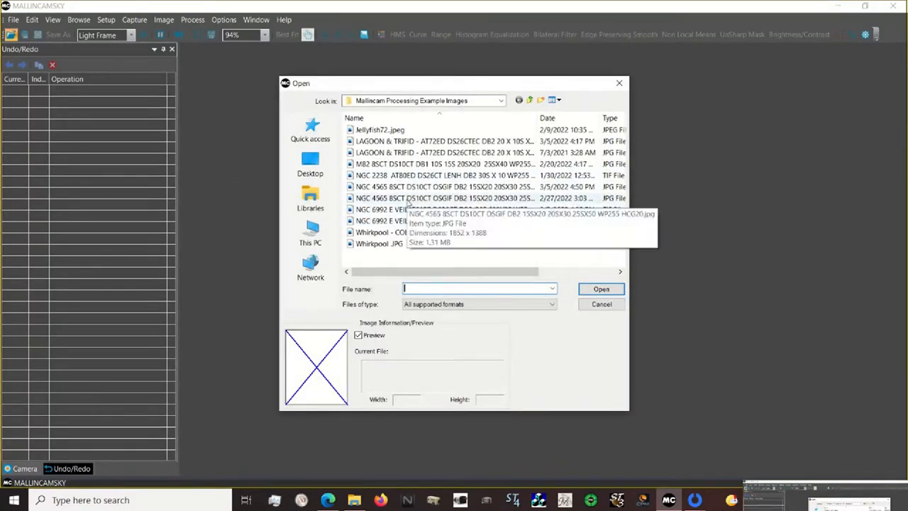
left_click(403, 188)
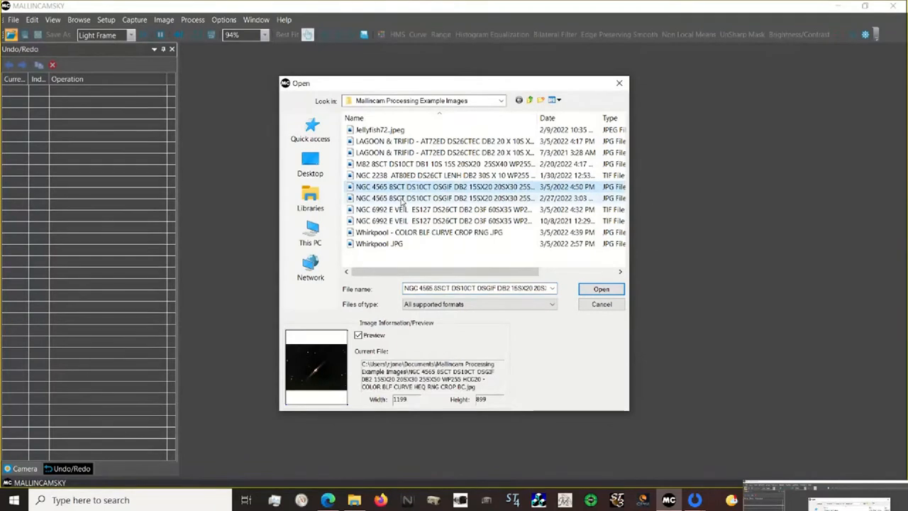
left_click(403, 199, "ctrl")
left_click(602, 289)
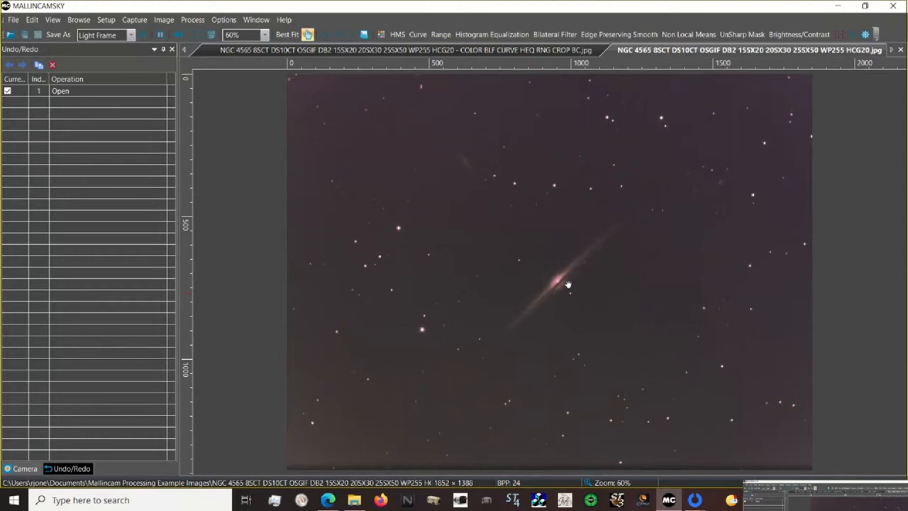
Compare the processed and original NGC 4565 images, ending on the processed version.
left_click(436, 51)
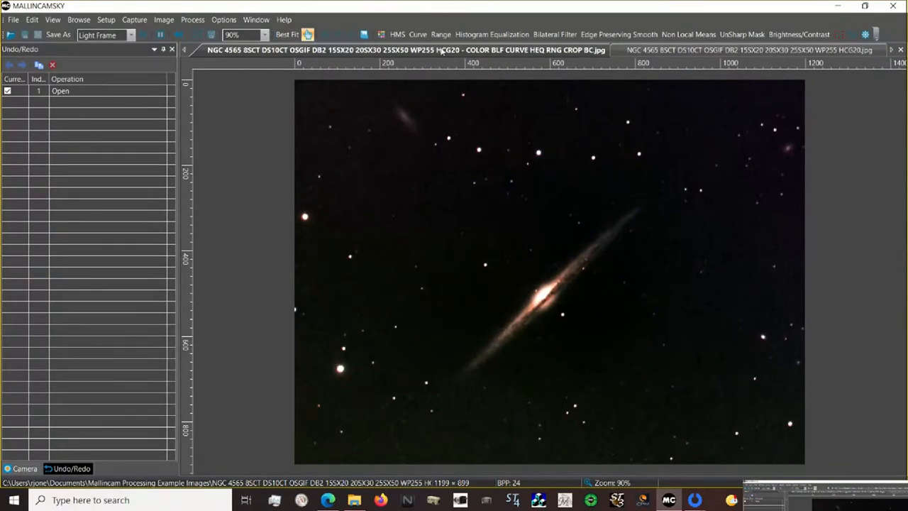
left_click(699, 51)
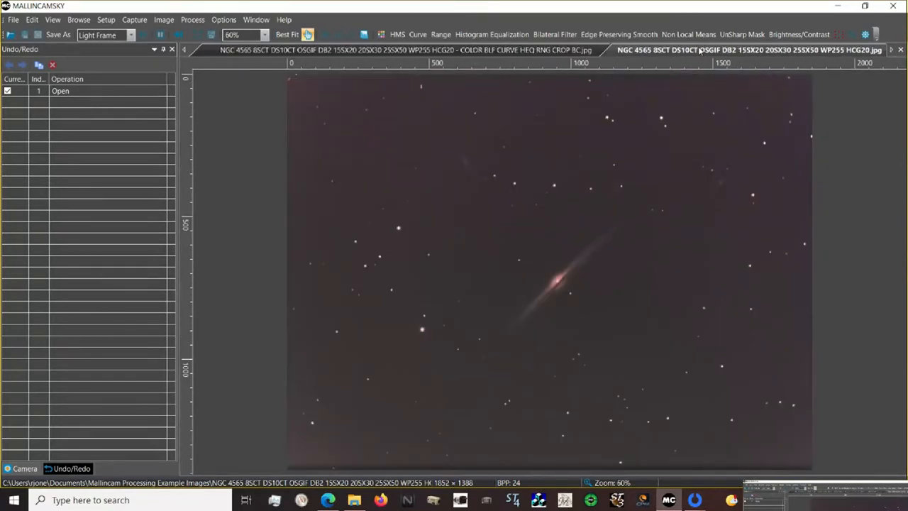
left_click(533, 52)
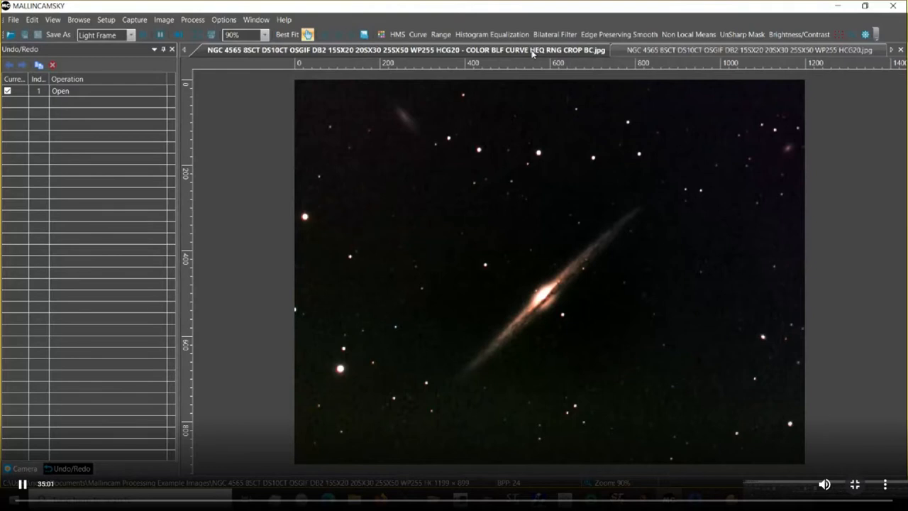
Leave the full-screen stream to post "sure" in the Liveskies chat, and return the stream to full screen.
key("Escape")
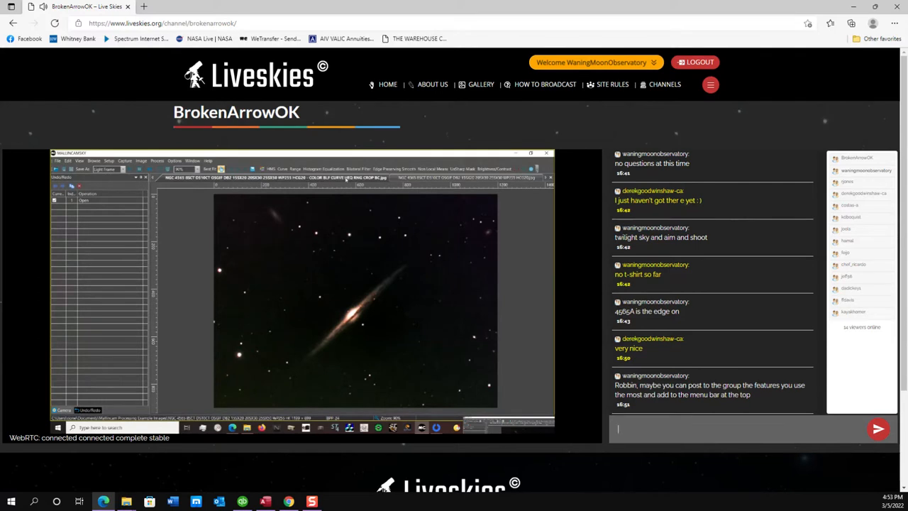
left_click(695, 429)
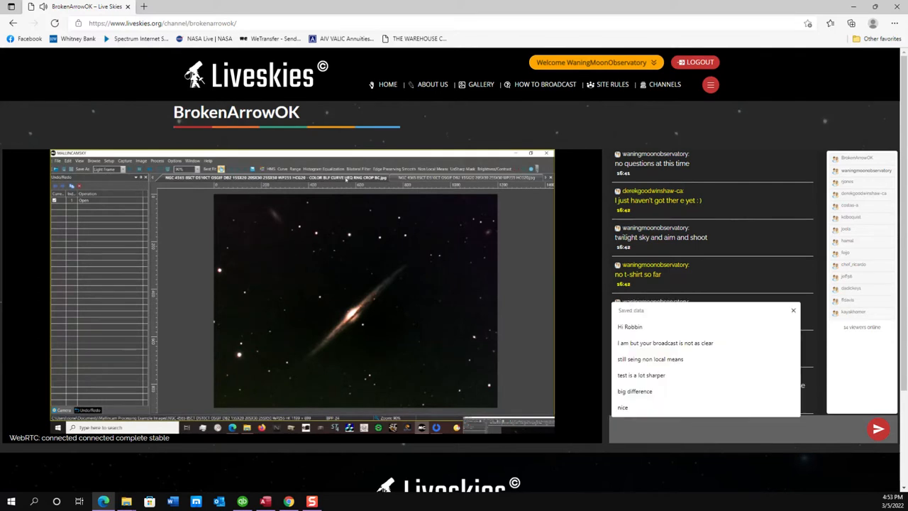
type("sure")
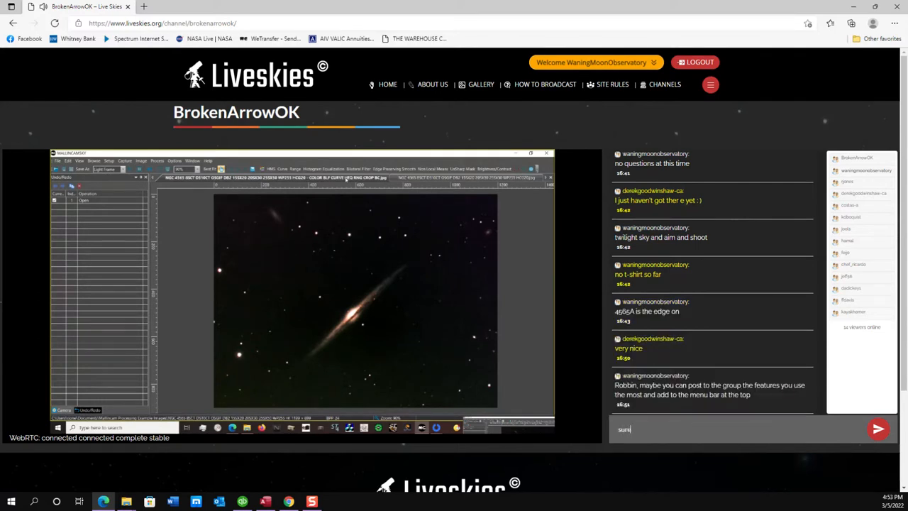
key("Return")
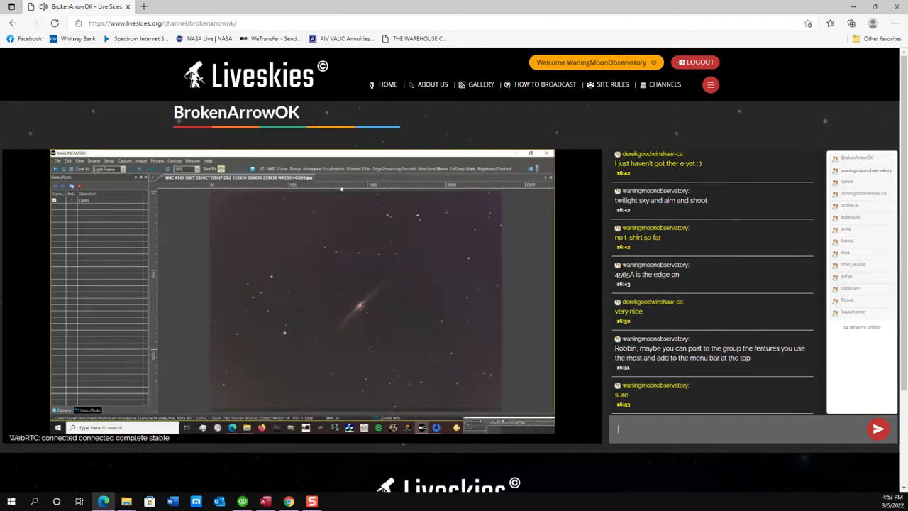
left_click(567, 410)
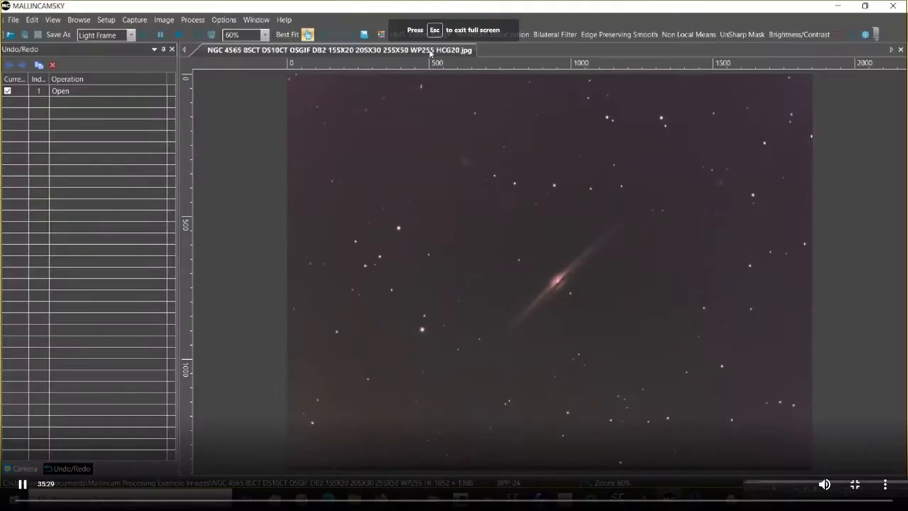
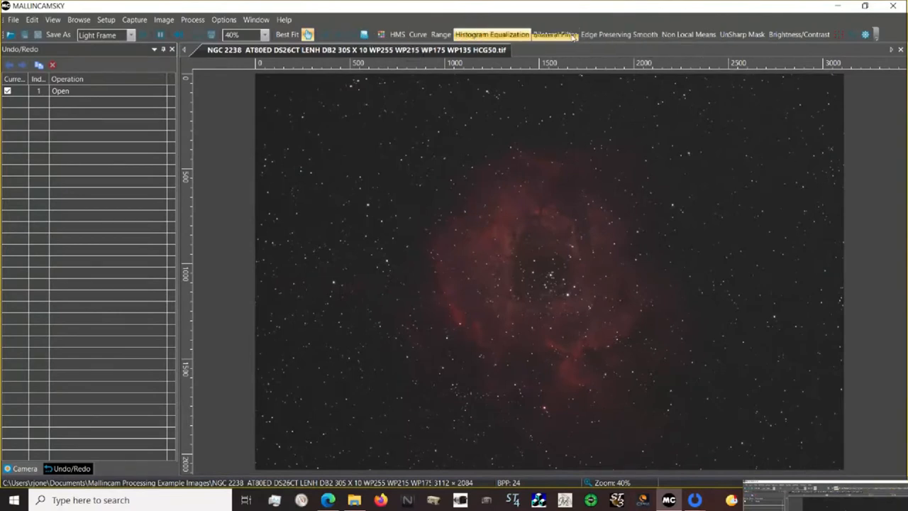
Show the NGC 2238 image's histogram, set the blue color adjustment to -1 and close the histogram.
left_click(363, 35)
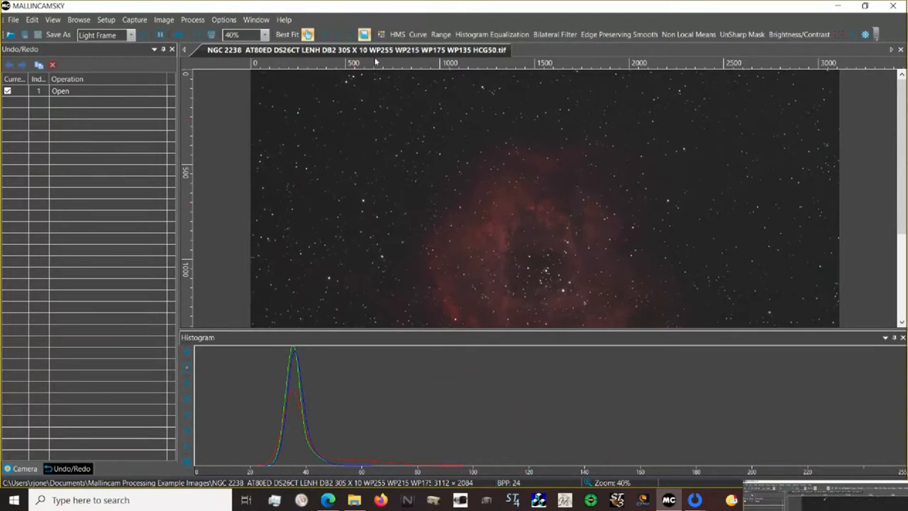
left_click(382, 36)
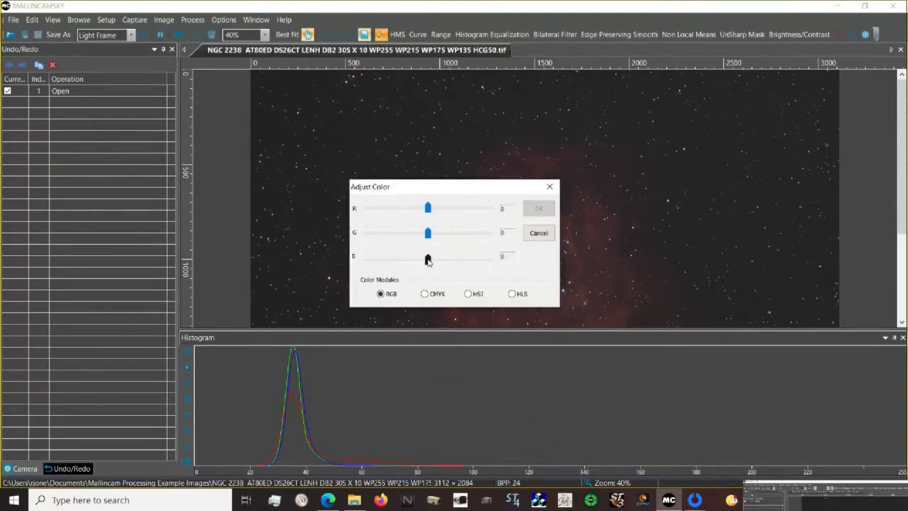
left_click_drag(427, 260, 427, 260)
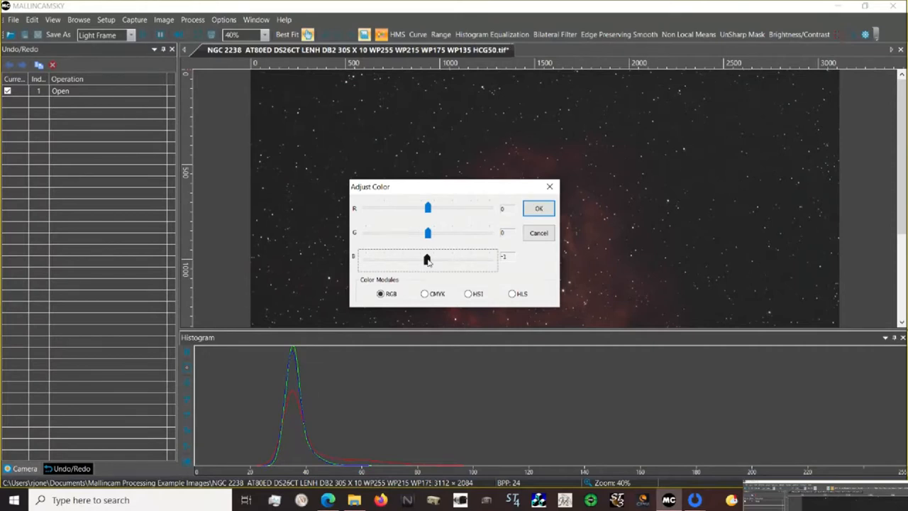
left_click(540, 208)
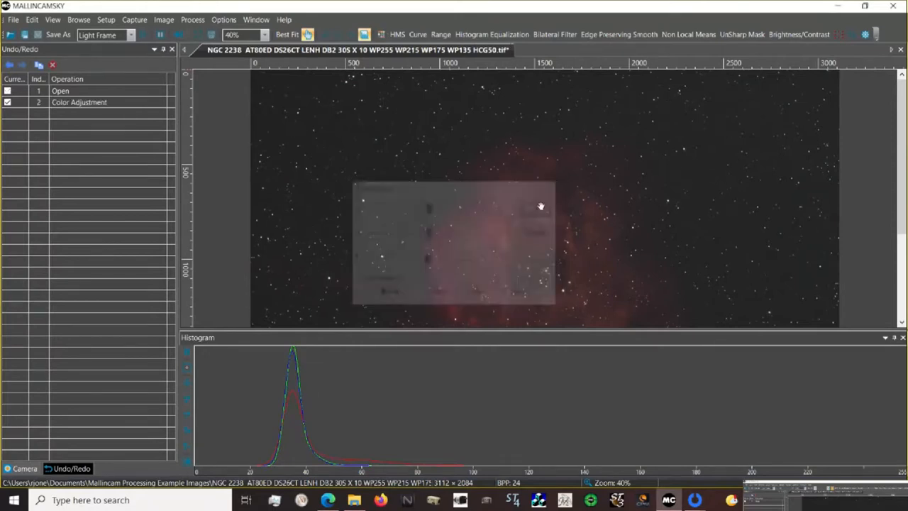
left_click(903, 338)
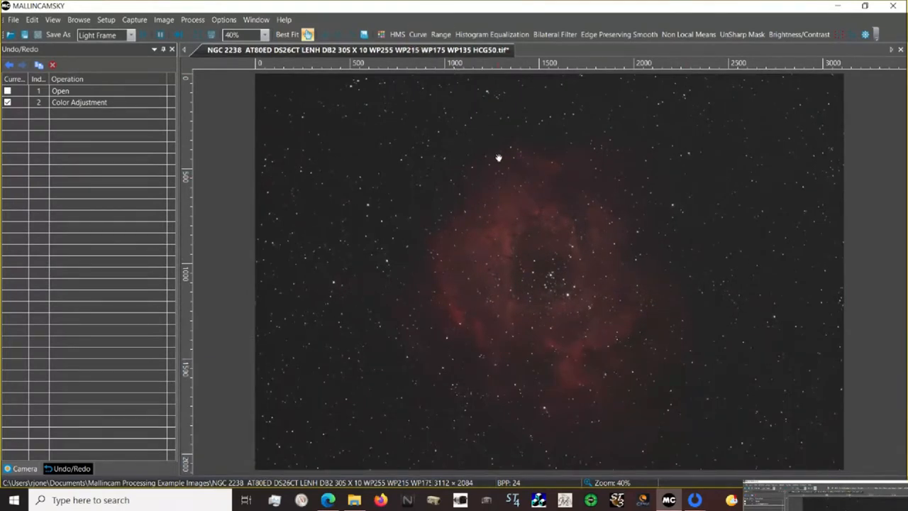
left_click(439, 37)
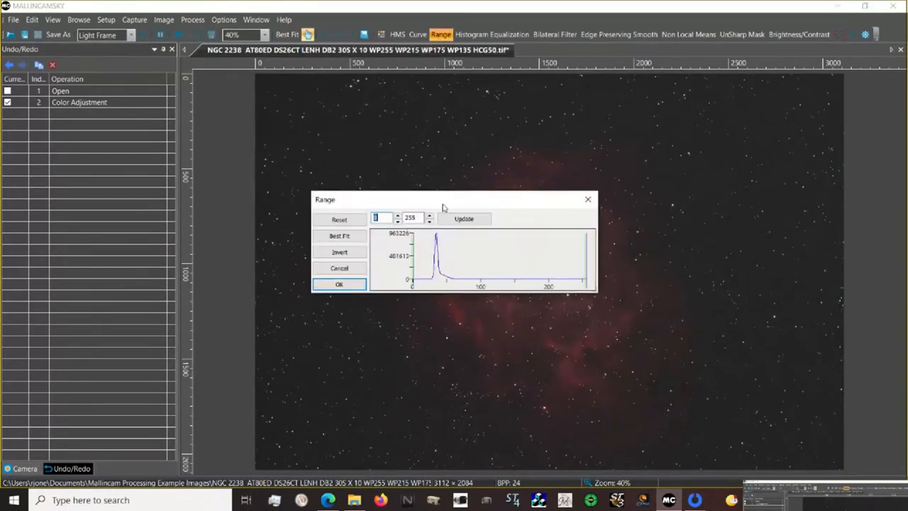
left_click_drag(443, 206, 168, 199)
left_click(61, 229)
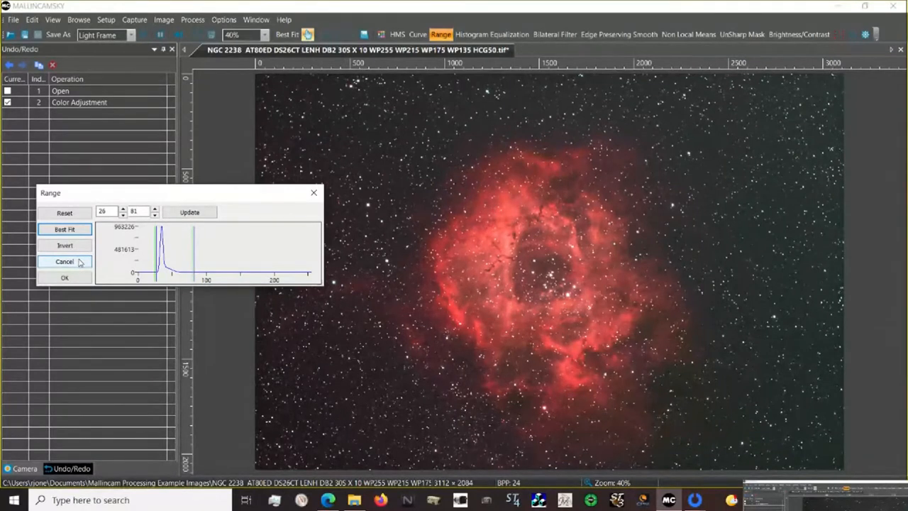
left_click(80, 262)
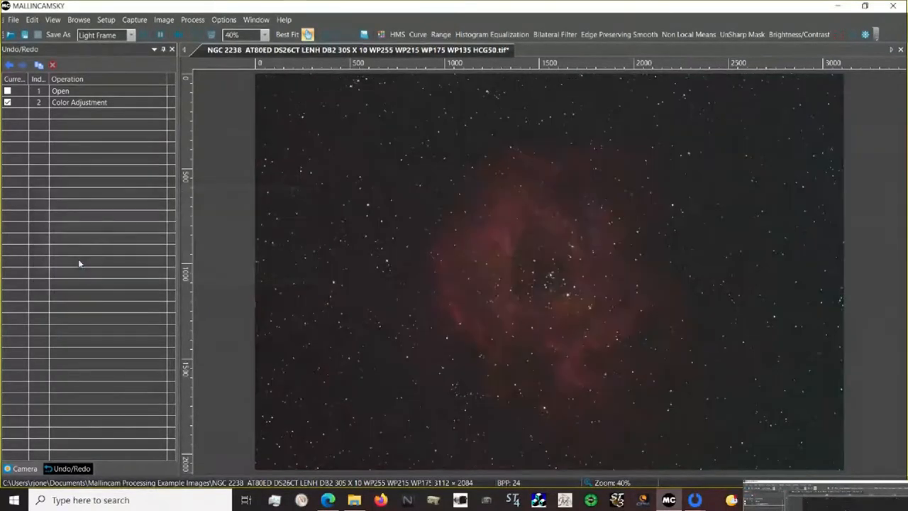
left_click(440, 34)
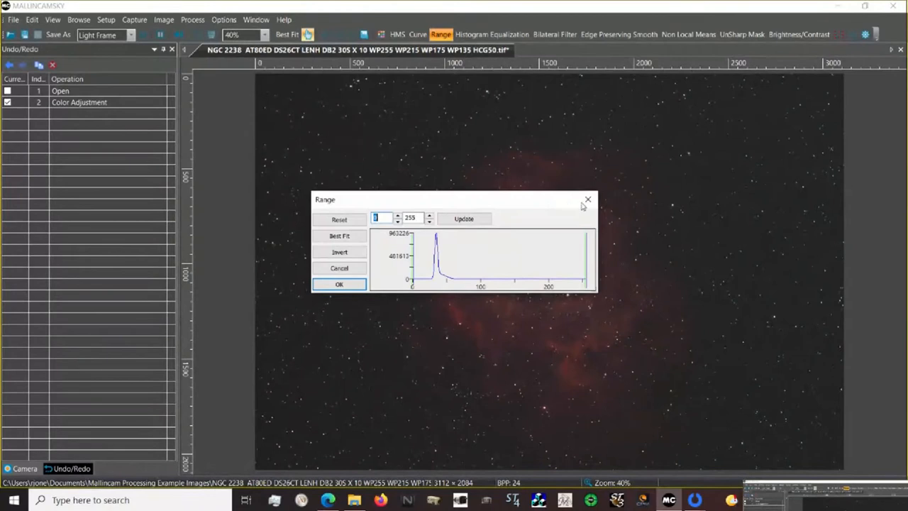
left_click(588, 199)
Apply a curve adjustment to NGC 2238, raising the midtones and moving the black point inward to darken the background.
left_click(418, 34)
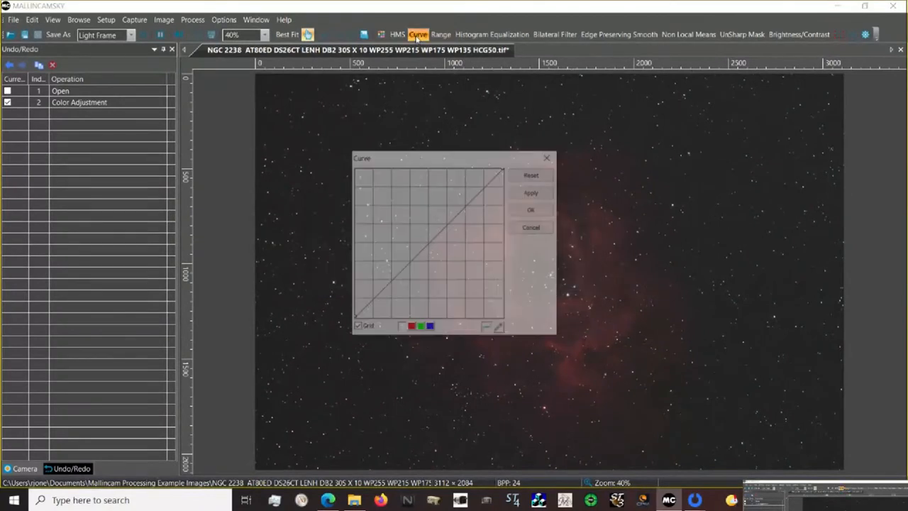
left_click_drag(443, 161, 274, 158)
left_click_drag(285, 223, 262, 199)
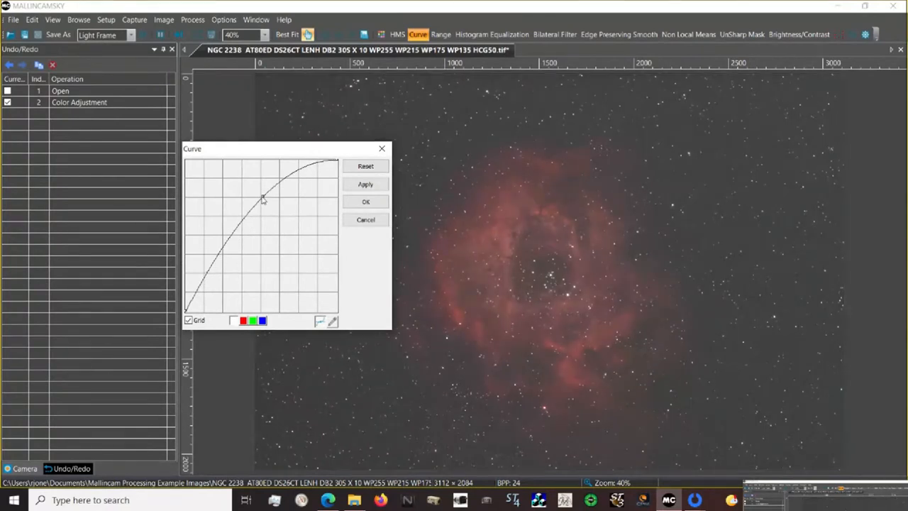
left_click_drag(263, 156, 170, 176)
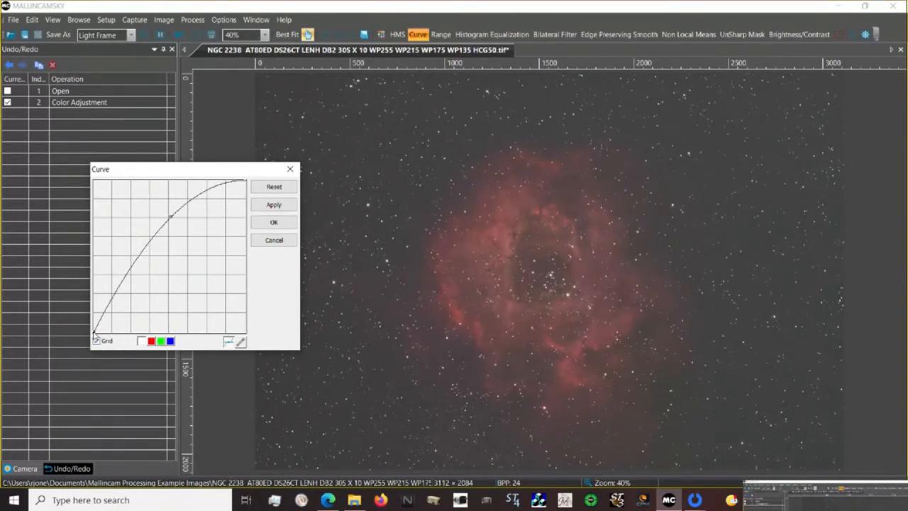
left_click_drag(95, 334, 111, 333)
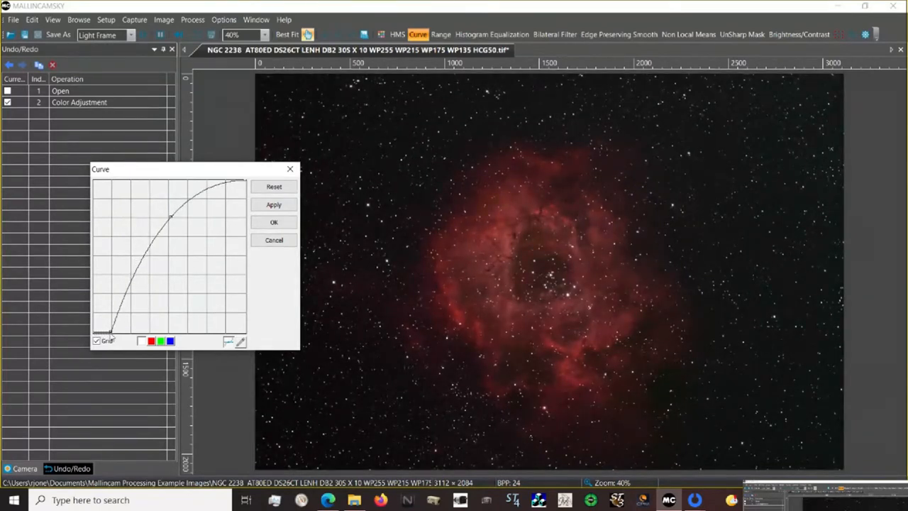
left_click_drag(111, 334, 95, 333)
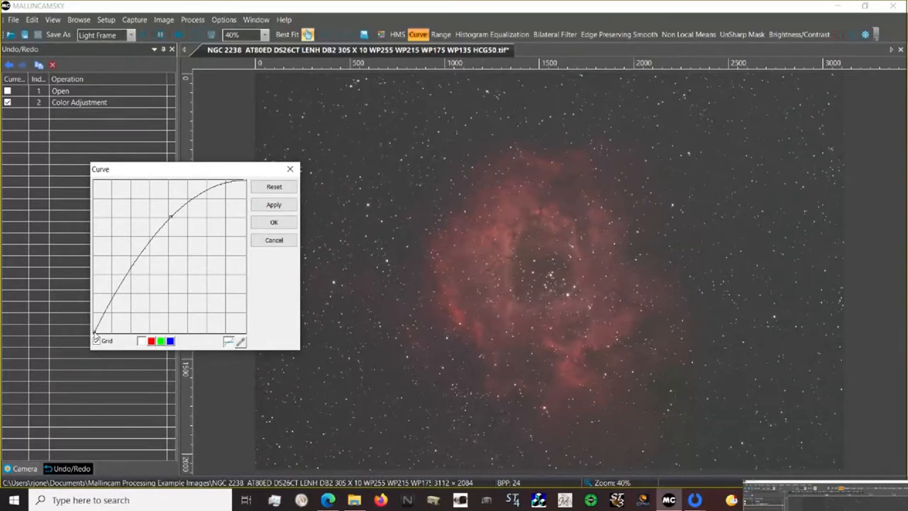
left_click_drag(95, 333, 110, 334)
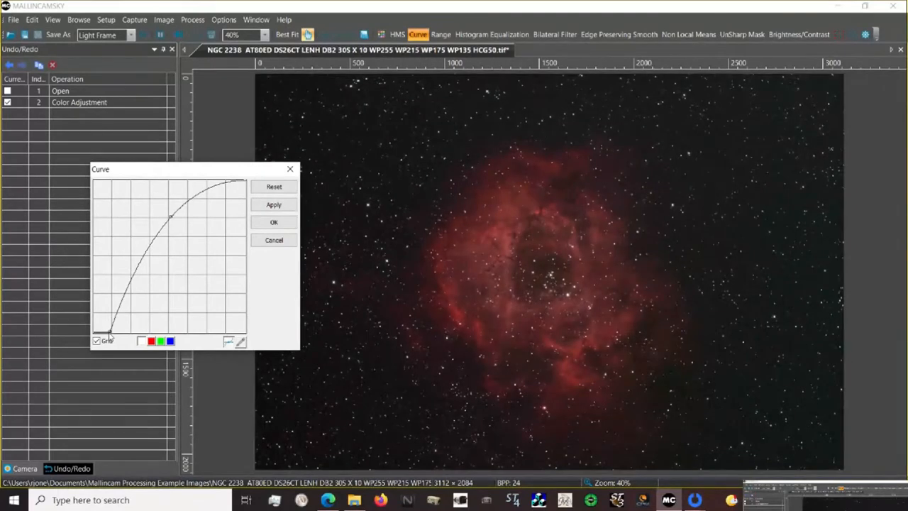
left_click_drag(110, 334, 108, 332)
left_click(275, 223)
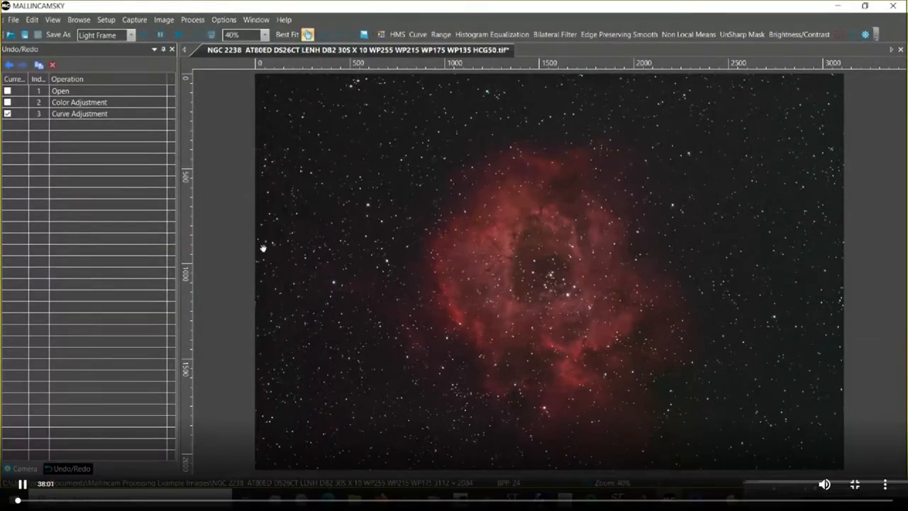
Leave the full-screen stream to check the Liveskies chat, and return the stream to full screen.
key("Escape")
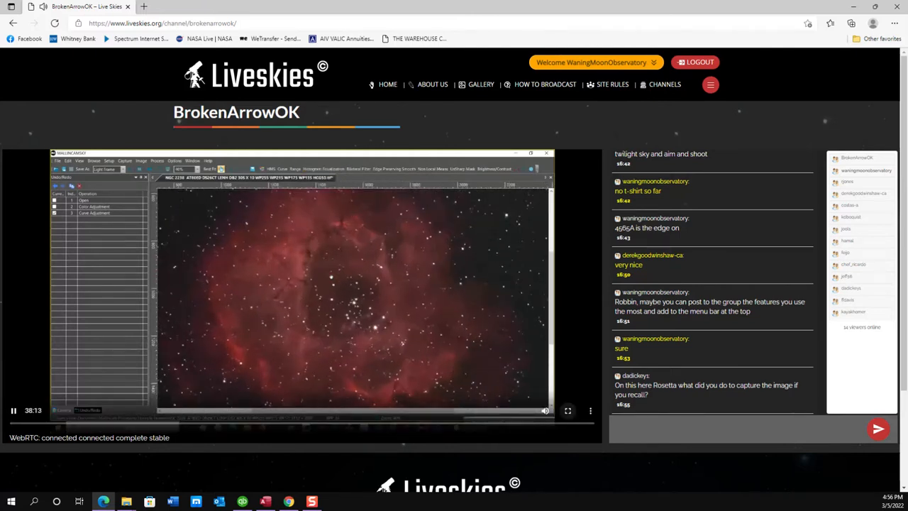
left_click(568, 410)
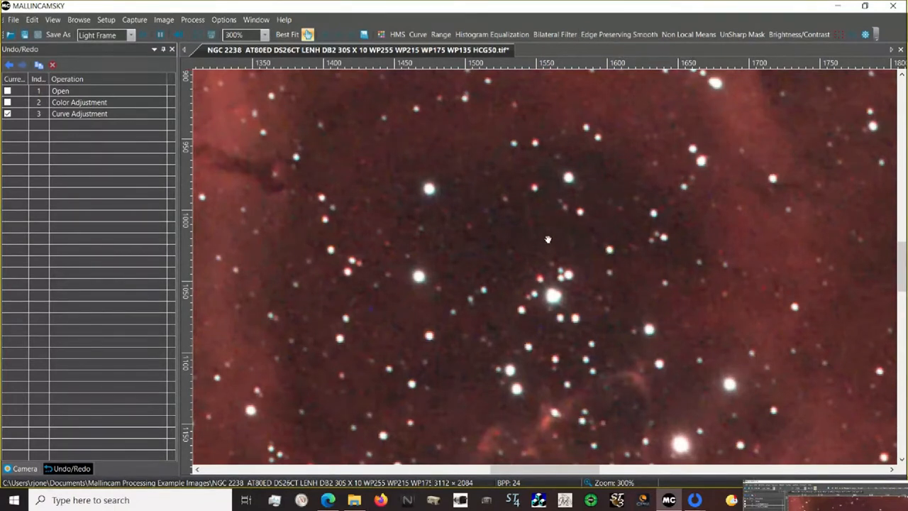
Smooth the nebula with Edge Preserving Smooth, using the Recursive filter, spatial sigma 5 and range sigma 10.
left_click_drag(549, 261, 765, 250)
left_click_drag(541, 210, 838, 259)
left_click_drag(732, 261, 780, 267)
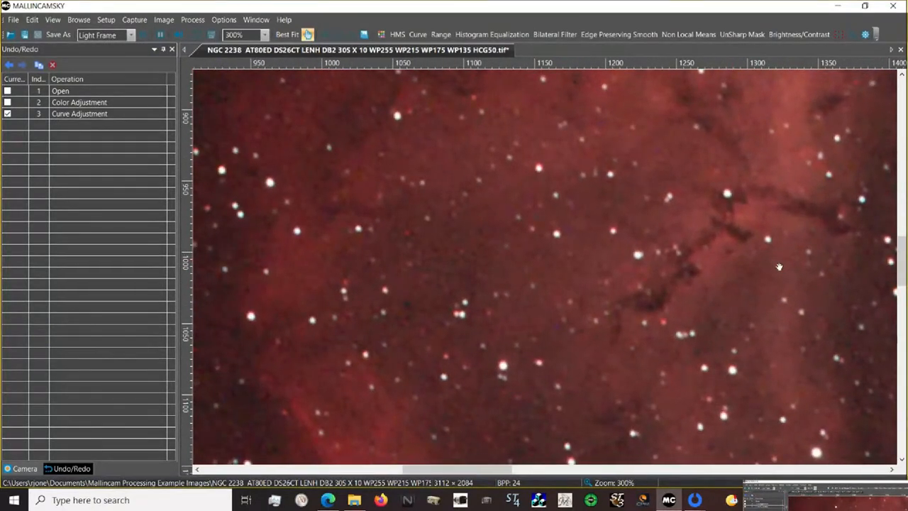
left_click(612, 37)
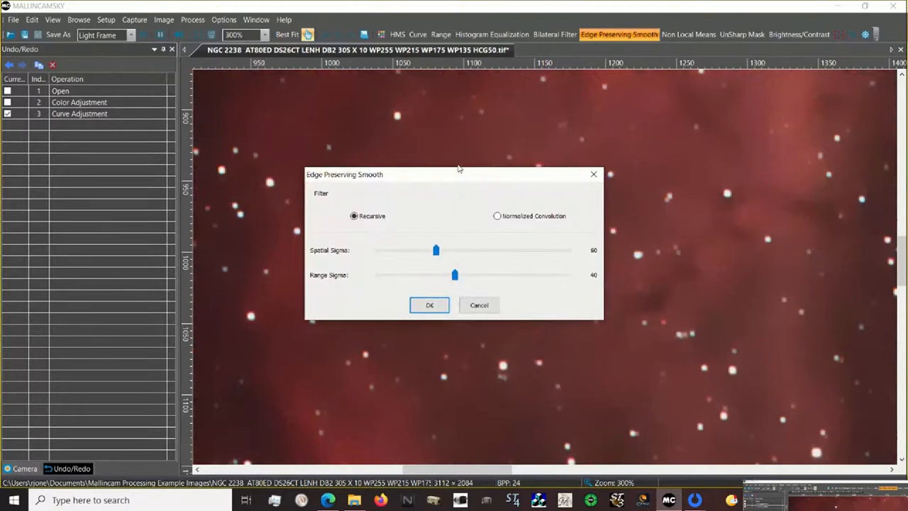
left_click_drag(458, 172, 320, 185)
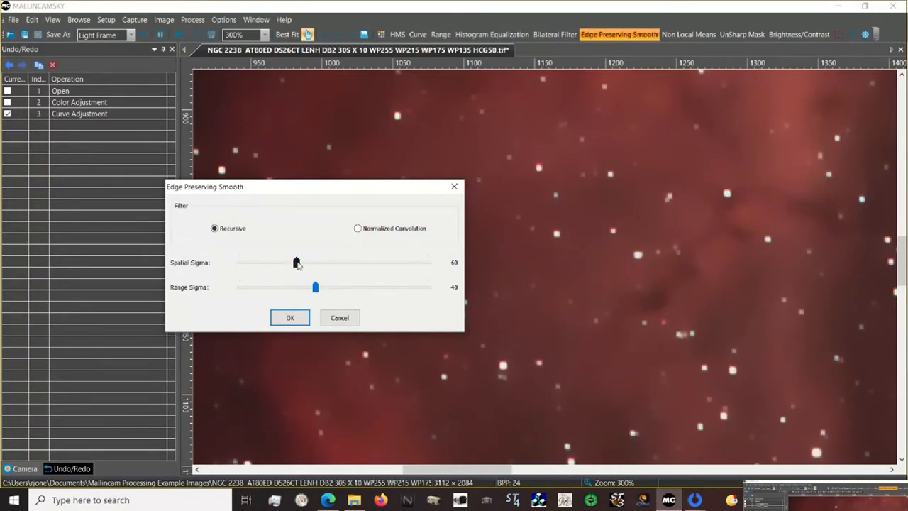
left_click_drag(297, 264, 245, 261)
left_click_drag(316, 288, 257, 285)
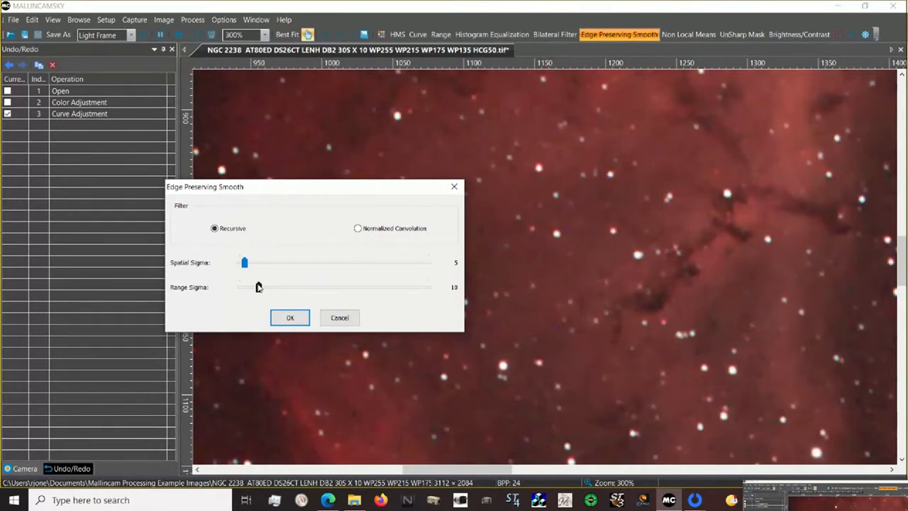
left_click(295, 321)
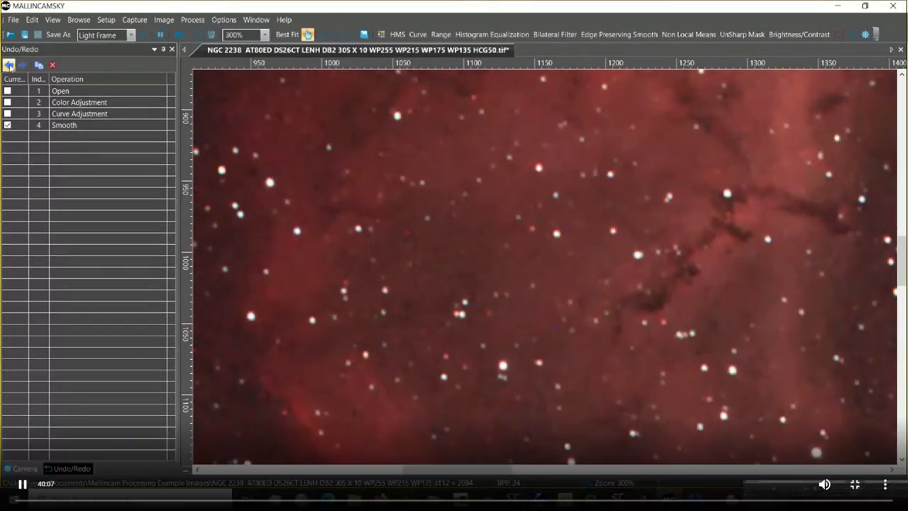
Leave the full-screen stream to post "still live" in the Liveskies chat, and return the stream to full screen.
key("Escape")
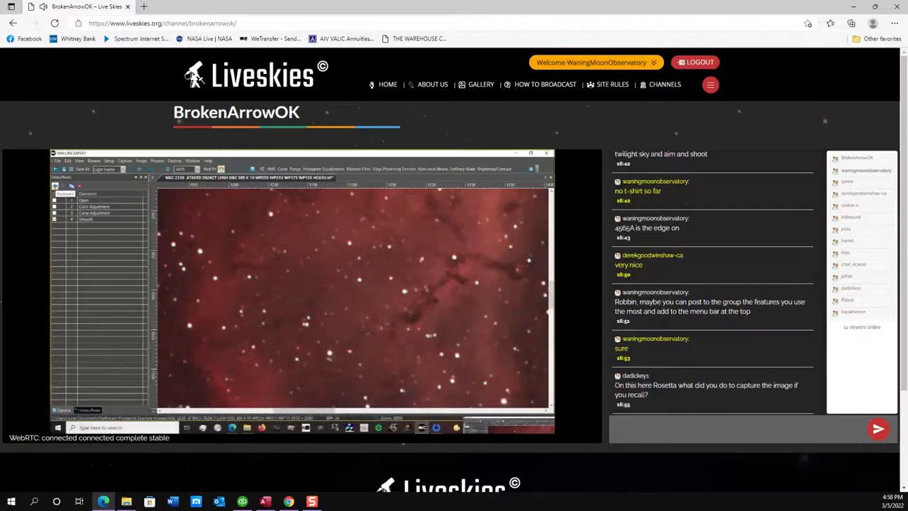
left_click(620, 429)
type("s")
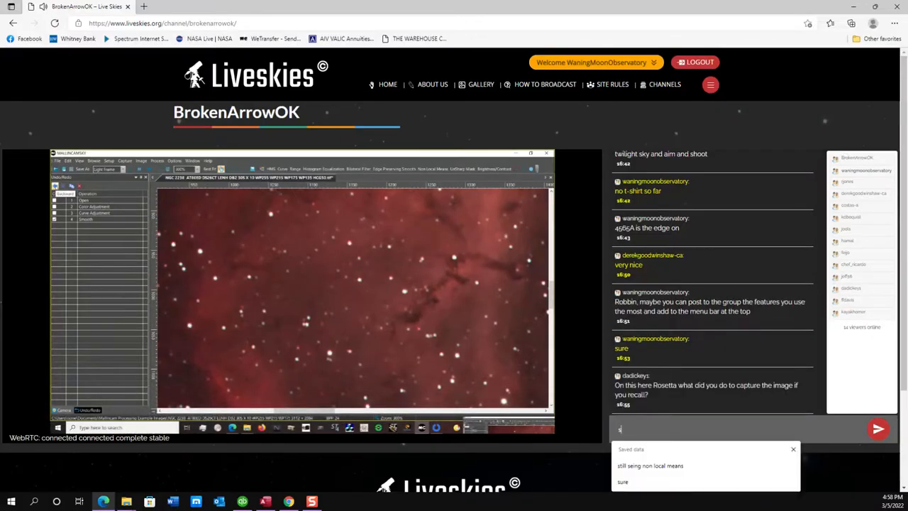
type("till live")
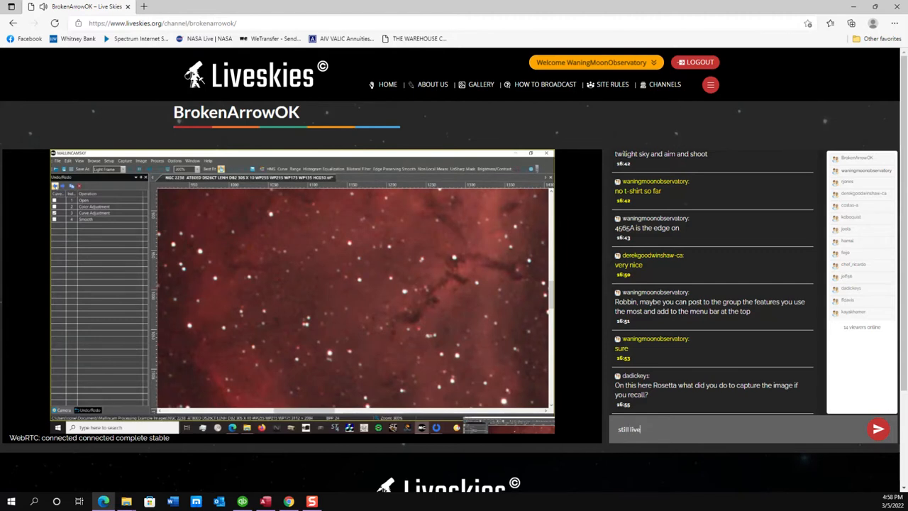
key("Return")
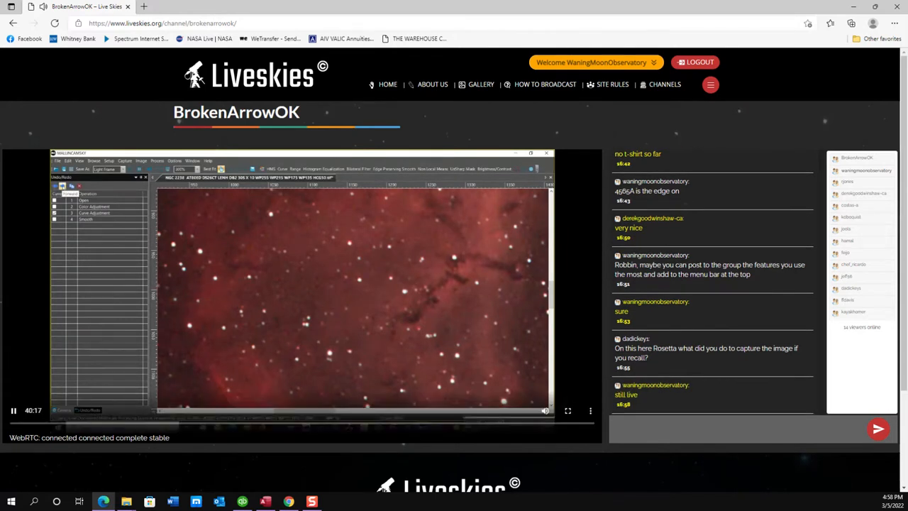
left_click(568, 410)
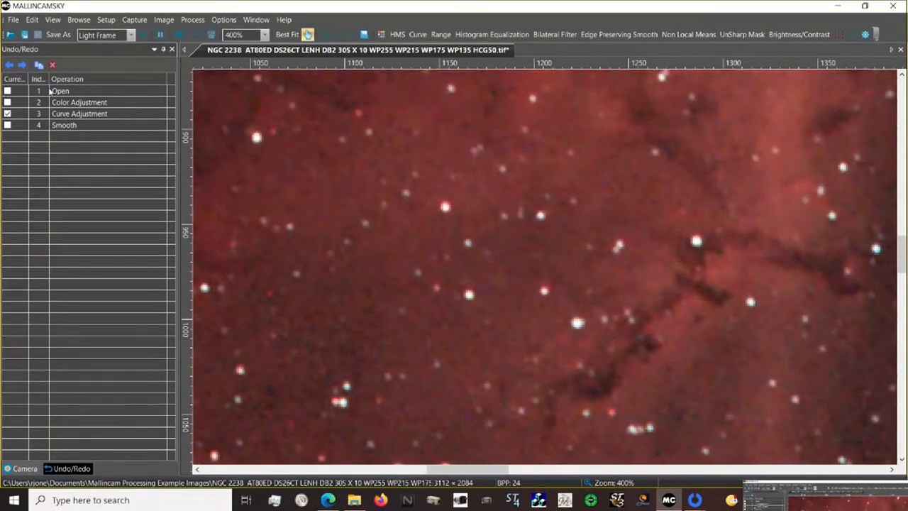
Move forward one operation in the edit history to reapply the Smooth operation.
left_click(22, 64)
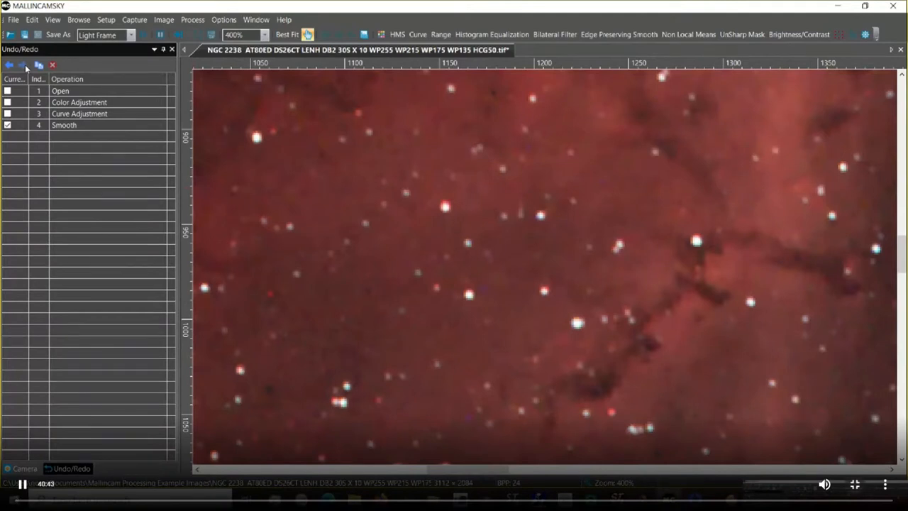
Leave the full-screen stream and post "I see the change" in the Liveskies chat.
key("Escape")
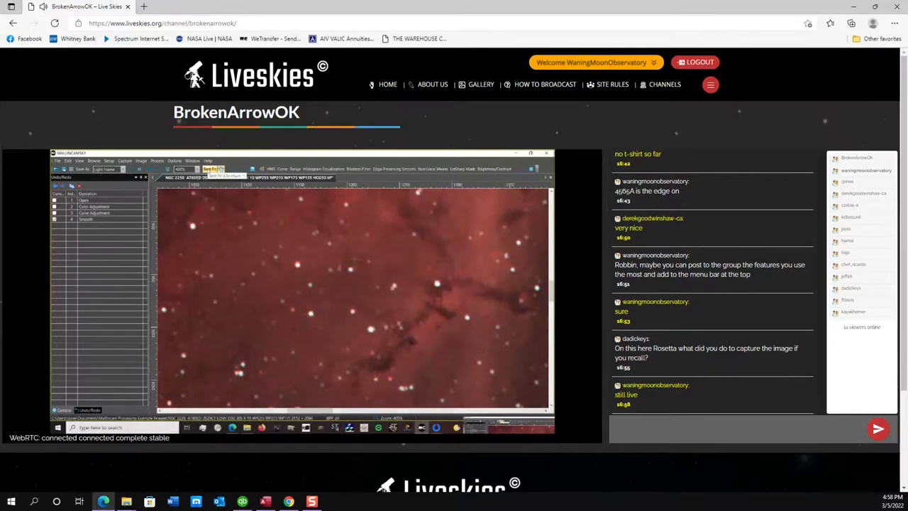
left_click(653, 428)
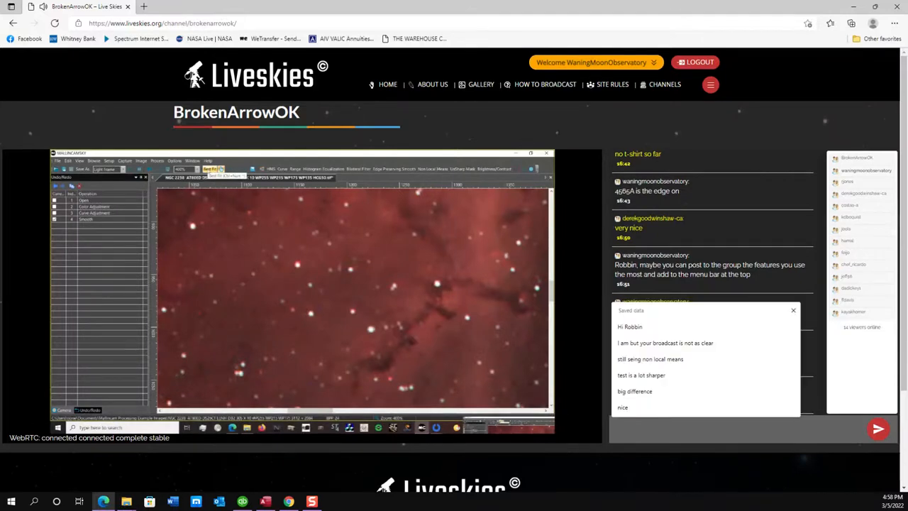
type("I see")
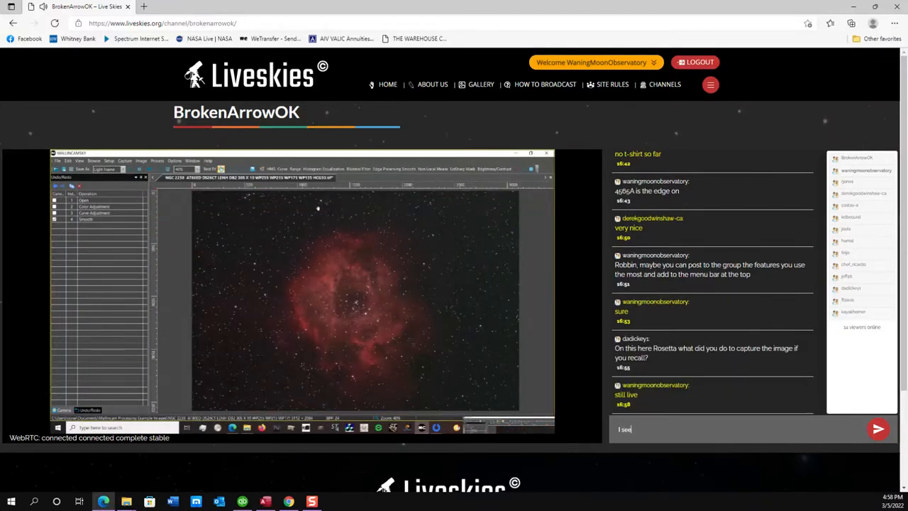
type(" the")
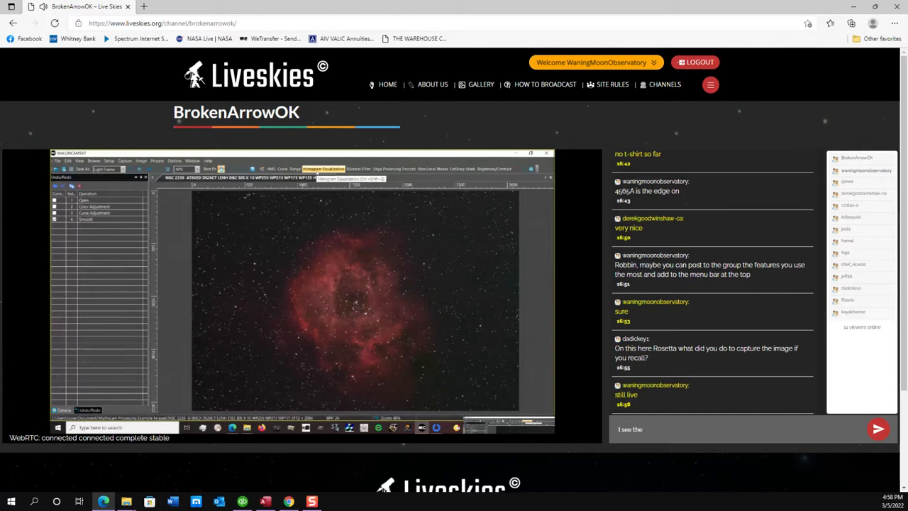
type(" change")
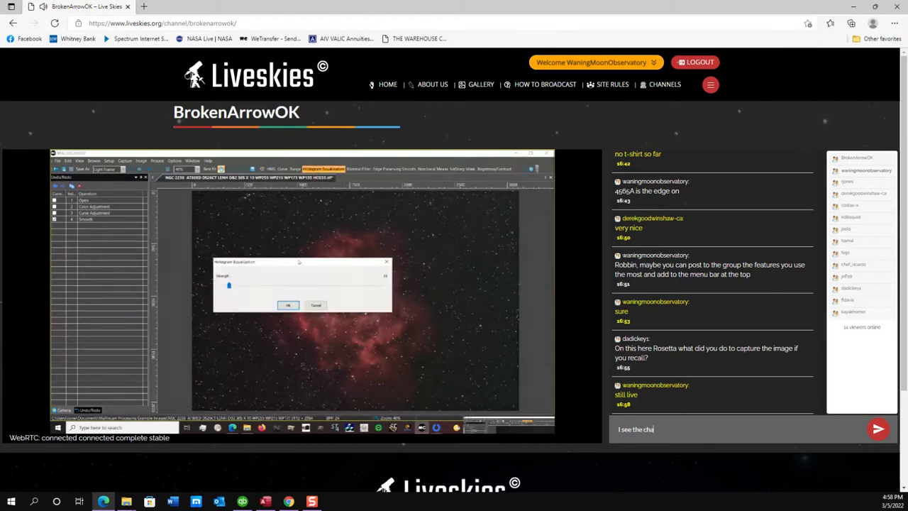
key("Return")
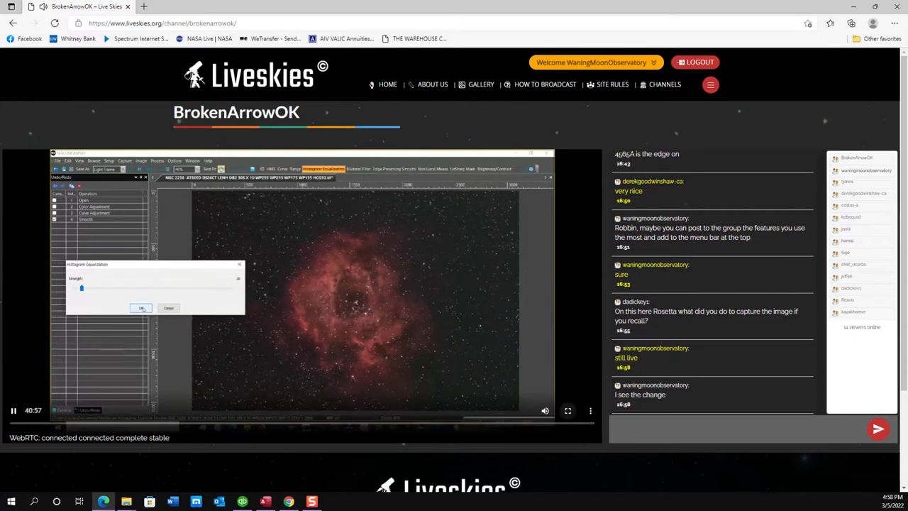
Return the stream to full screen, apply Histogram Equalization at strength 10, and compare it with the Smooth state in the history.
left_click(568, 411)
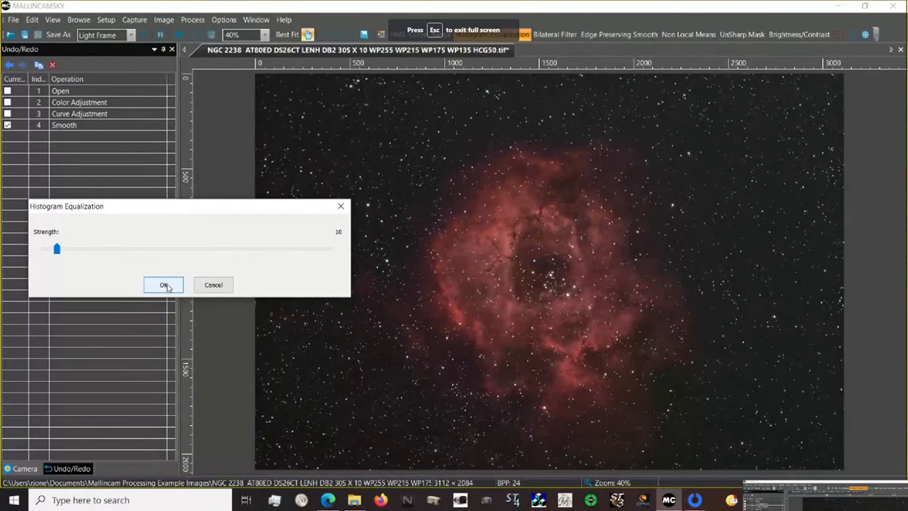
left_click(165, 284)
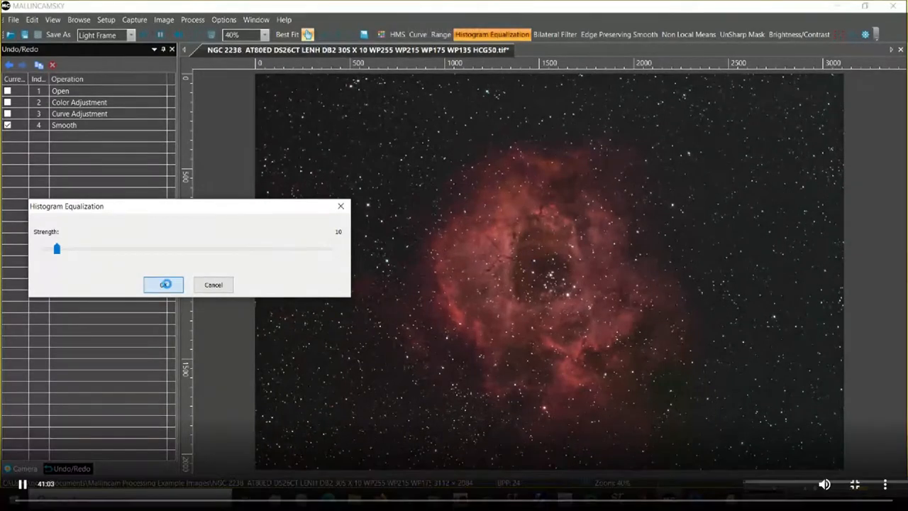
left_click(9, 65)
left_click(23, 65)
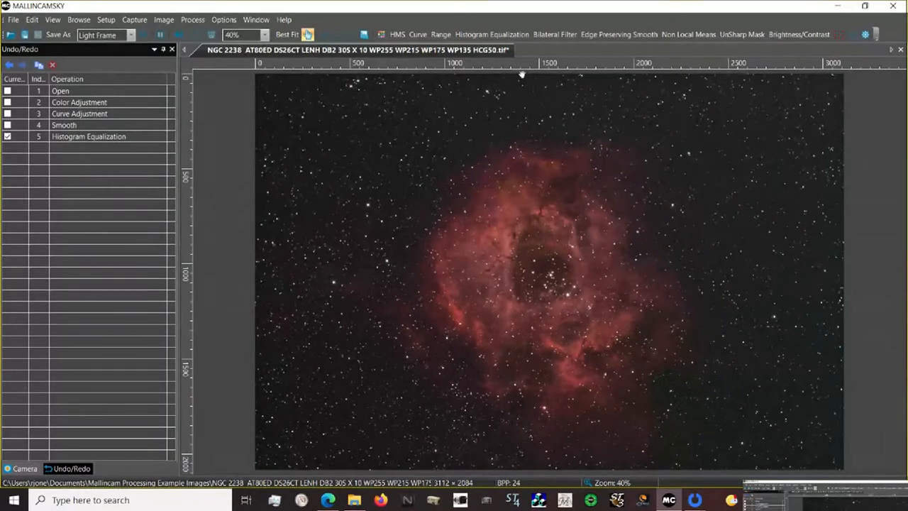
Try a second Histogram Equalization, compare it with the previous history states, and delete the second equalization from the history.
left_click(492, 34)
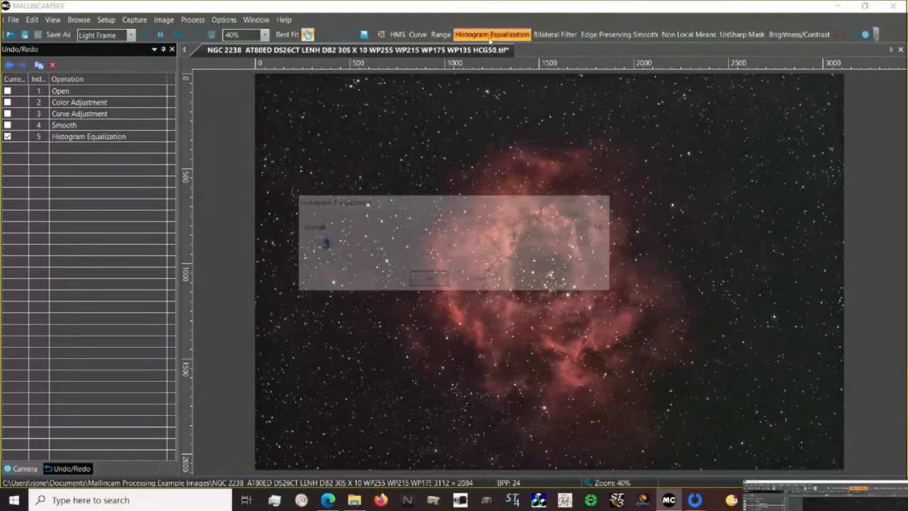
left_click(430, 280)
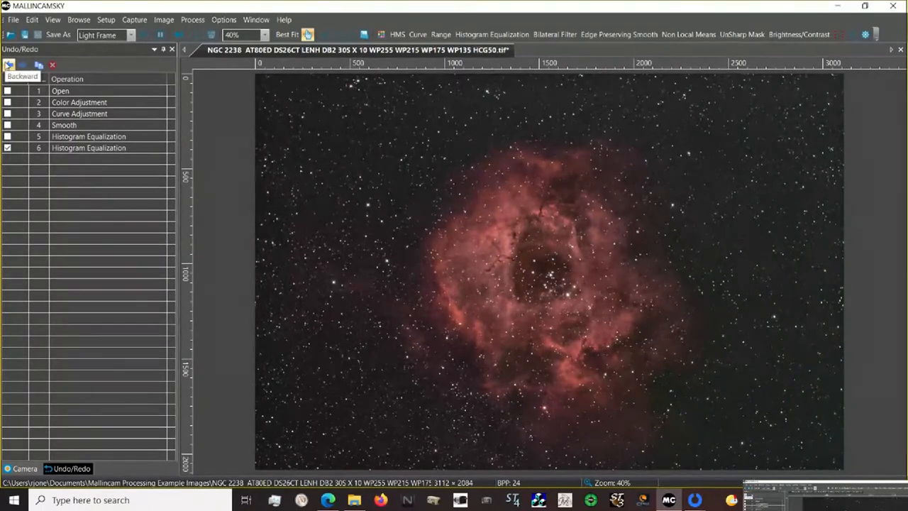
left_click(9, 65)
left_click(9, 65)
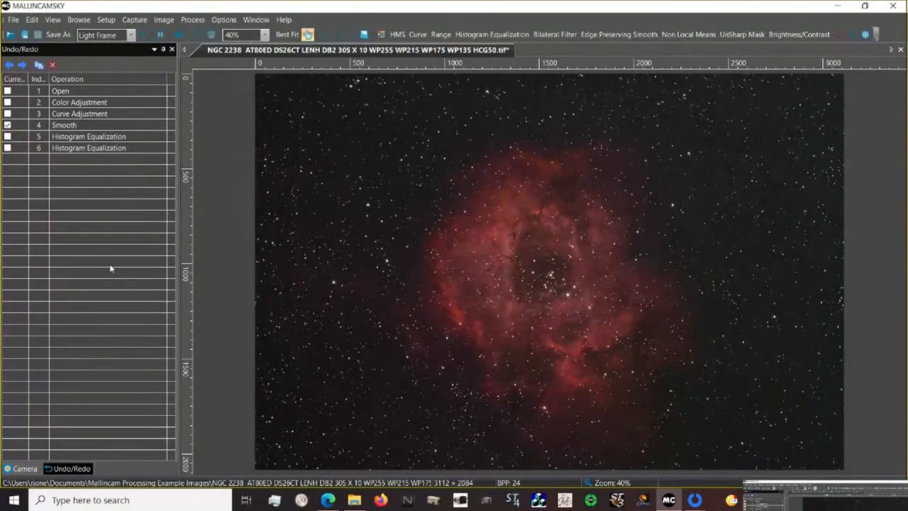
left_click(22, 65)
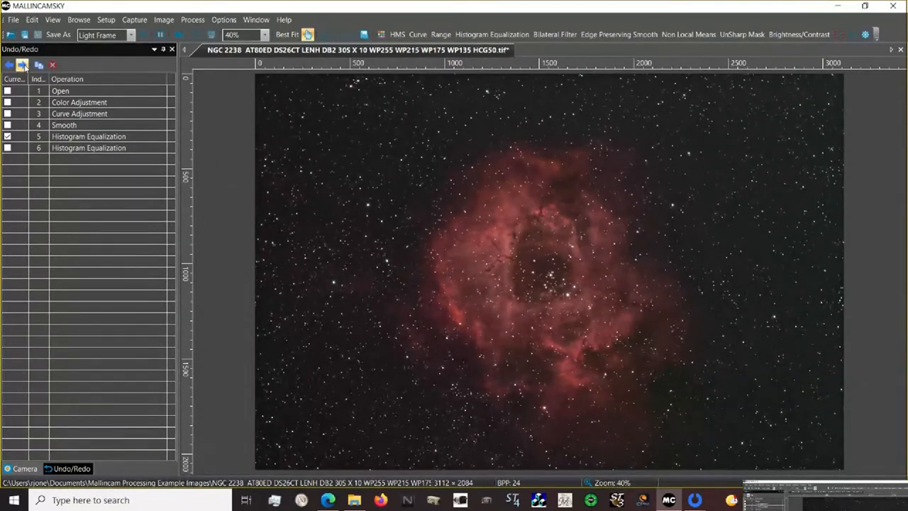
left_click(22, 64)
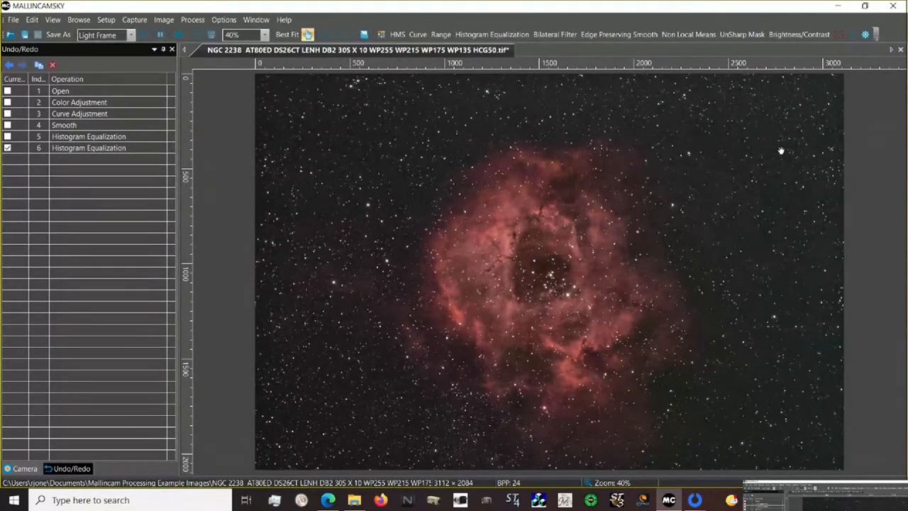
left_click(69, 149)
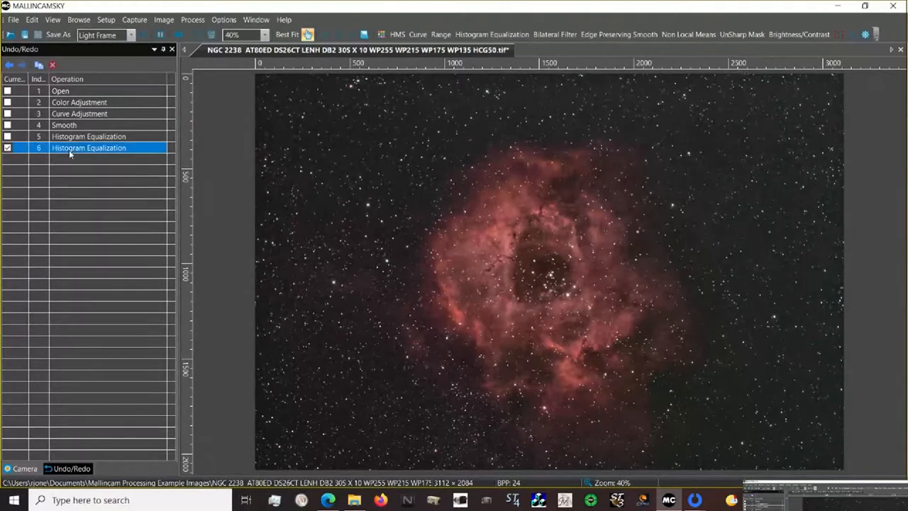
left_click(52, 65)
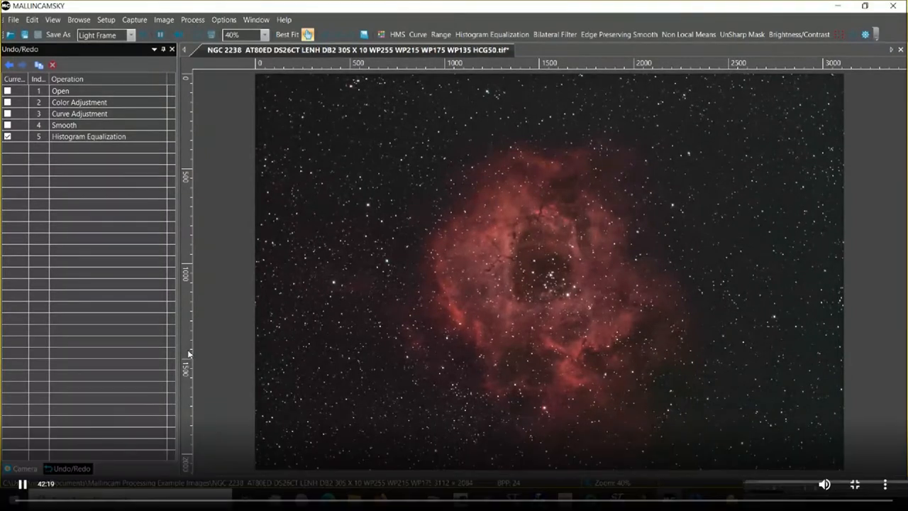
Adjust the nebula's Range to a lower limit of 13 and an upper limit of 200.
left_click(440, 35)
left_click_drag(476, 199, 266, 165)
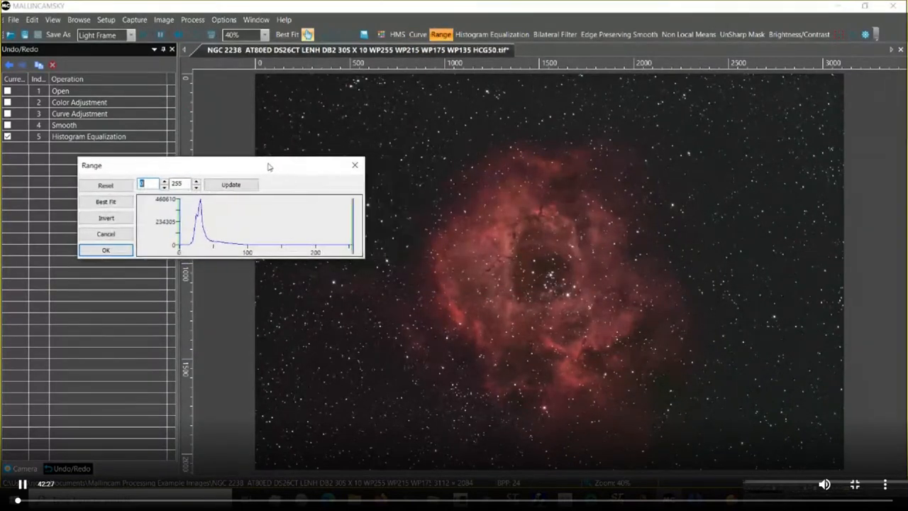
left_click_drag(182, 236, 189, 235)
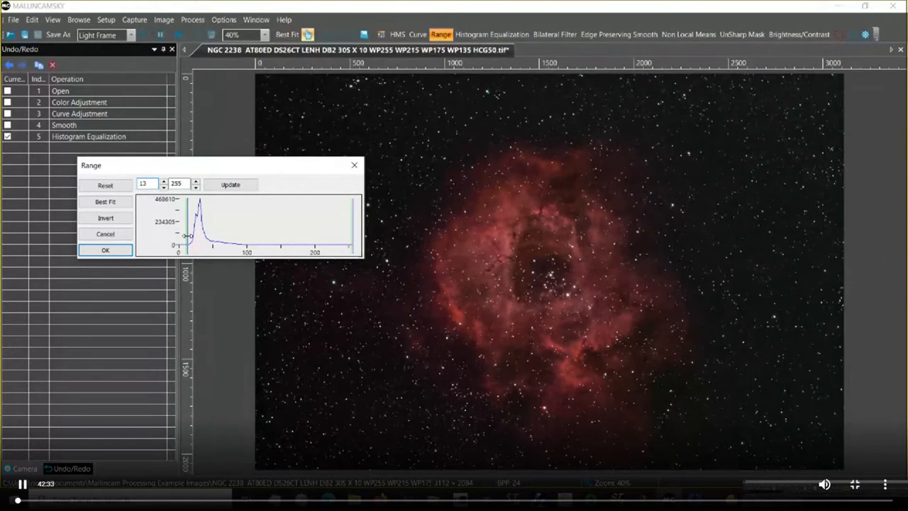
left_click_drag(352, 223, 315, 223)
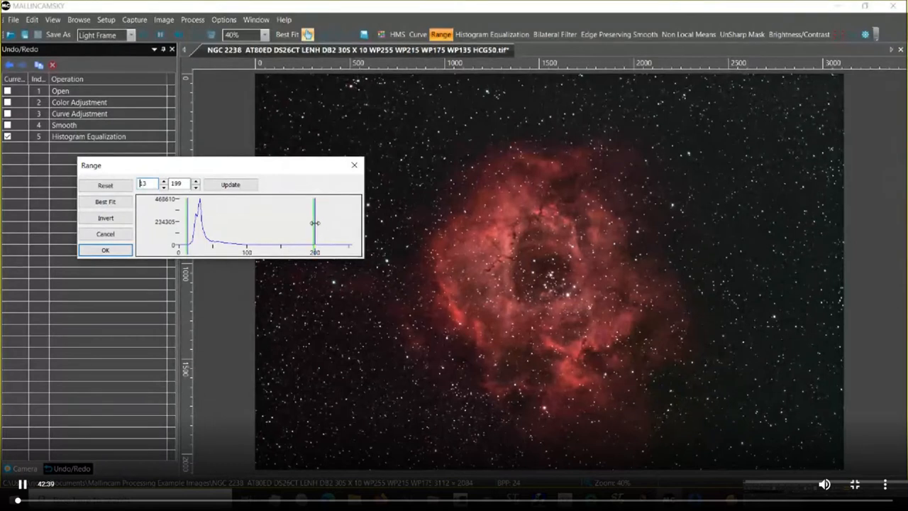
left_click(196, 181)
left_click(105, 250)
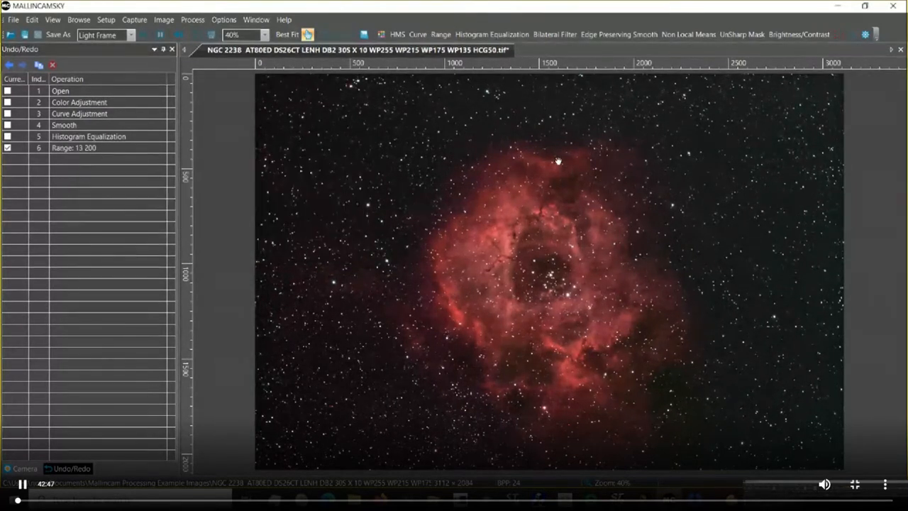
Fine-tune the nebula's contrast and brightness with Brightness/Contrast and apply the adjustment.
left_click(796, 35)
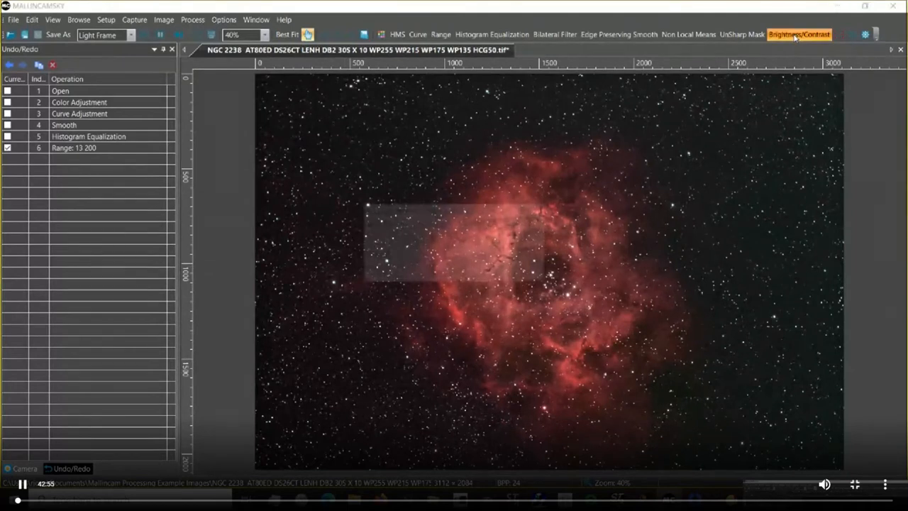
left_click_drag(445, 210, 282, 206)
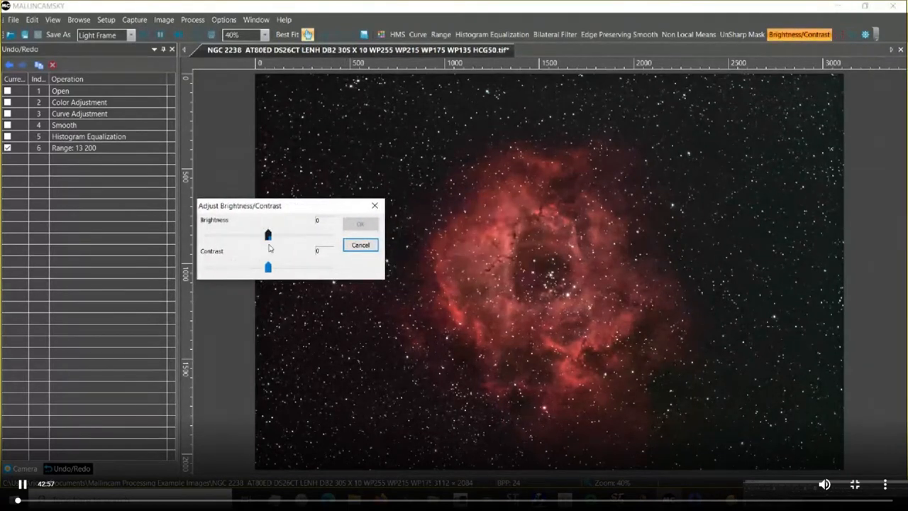
left_click_drag(267, 267, 271, 236)
left_click(270, 235)
left_click(360, 225)
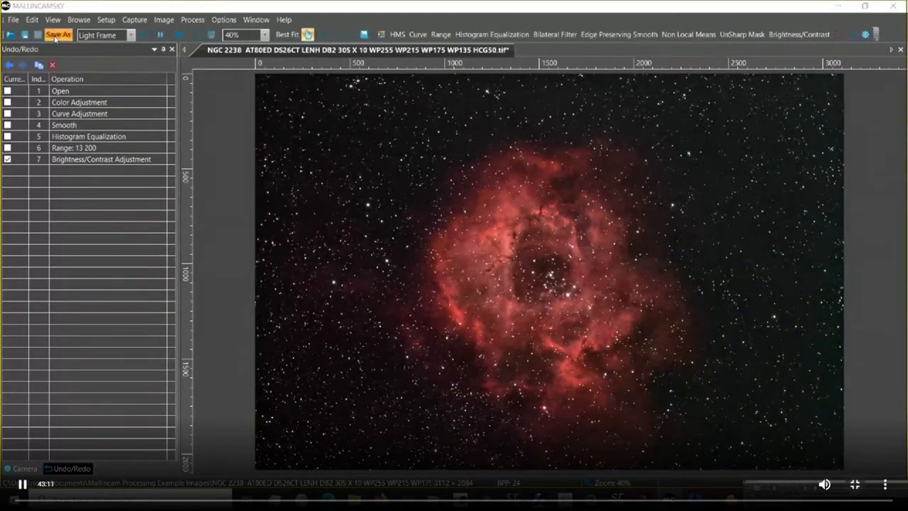
Save the processed nebula as a TIF copy, appending "- COLOR CURVE EPS EHQ RNG BC" to the original file name.
left_click(57, 35)
left_click_drag(459, 121, 238, 131)
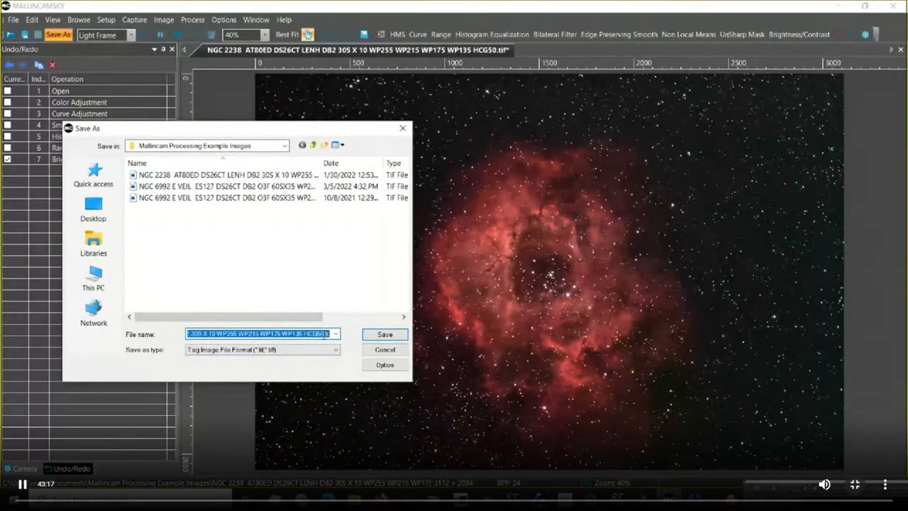
left_click(324, 335)
Leave the full-screen stream, keep it playing, and post "was this away from your neighbor's light" in the Liveskies chat.
key("Escape")
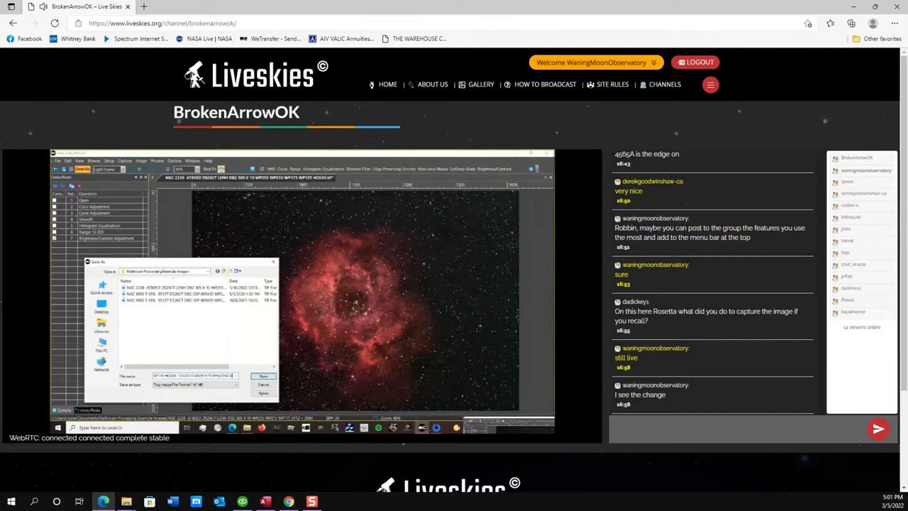
key("space")
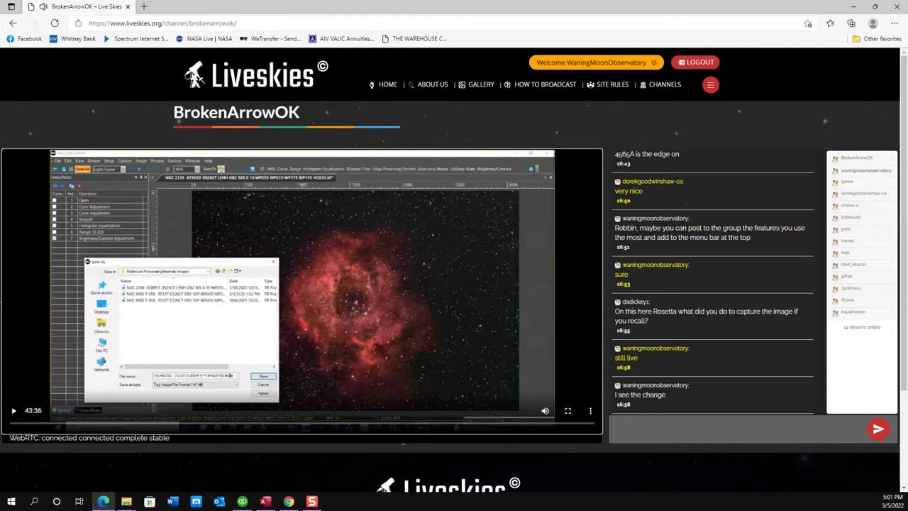
left_click(619, 429)
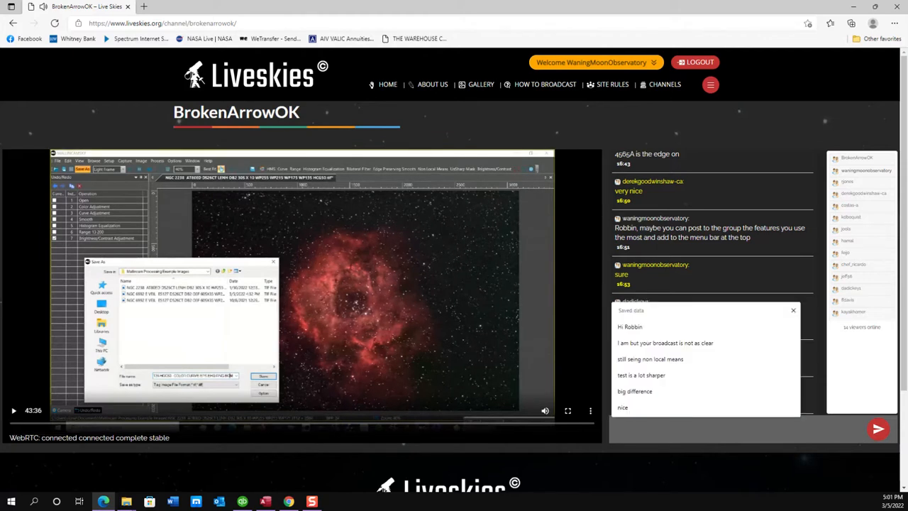
left_click(14, 411)
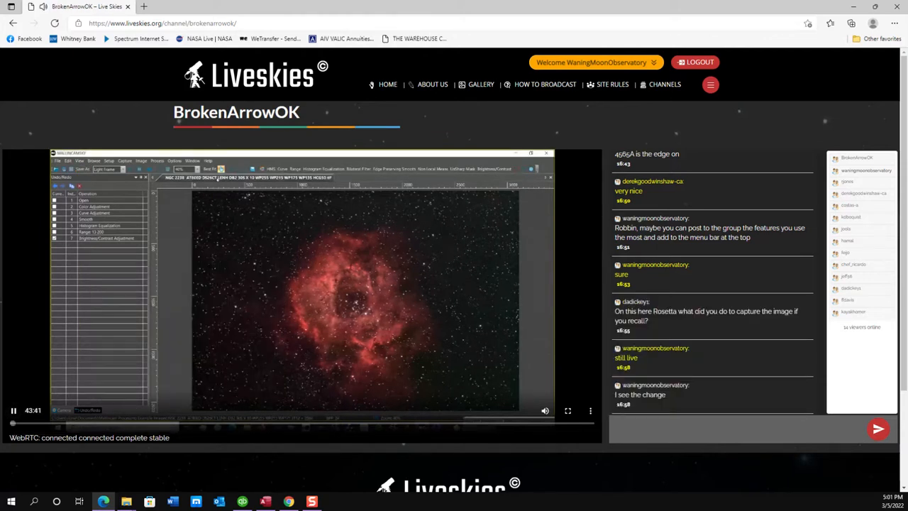
left_click(618, 428)
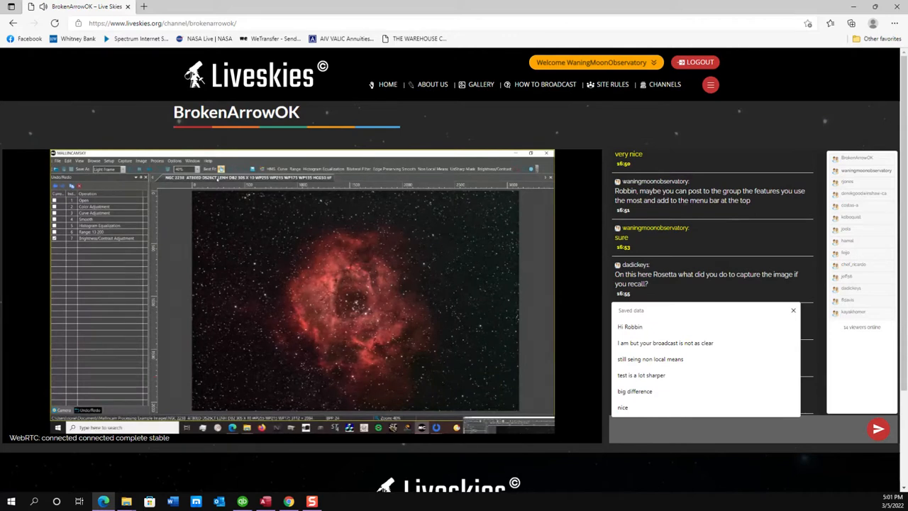
type("wa")
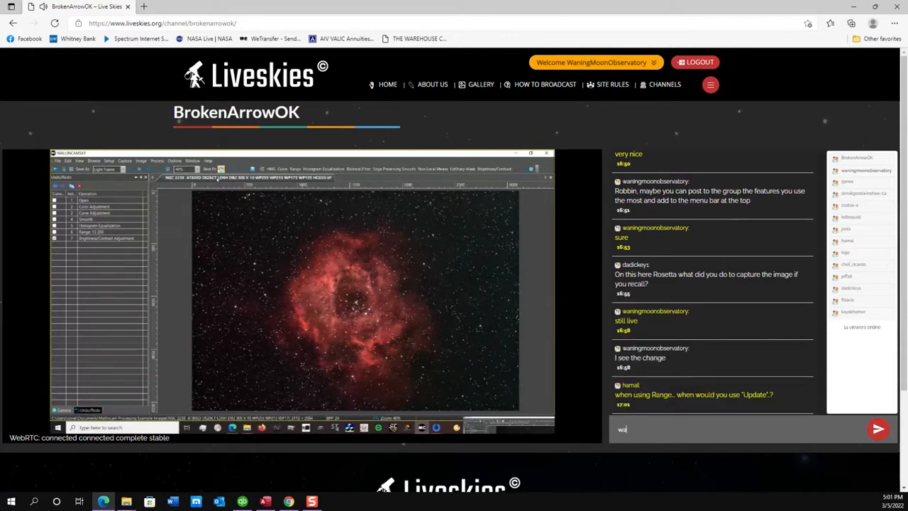
type("s this away from your neighbor's light")
key("Return")
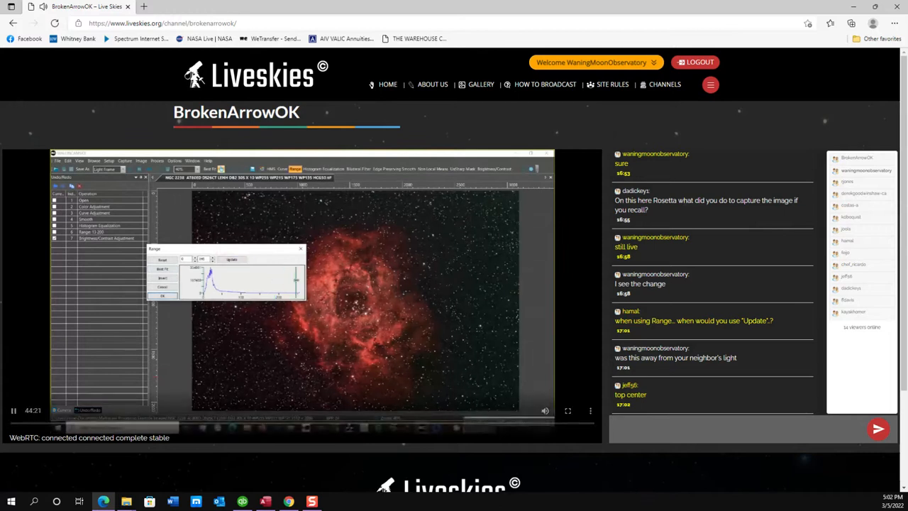
Return the stream to full screen, try Range upper limits of 248 and 146 with an update, and cancel the adjustment.
left_click(568, 411)
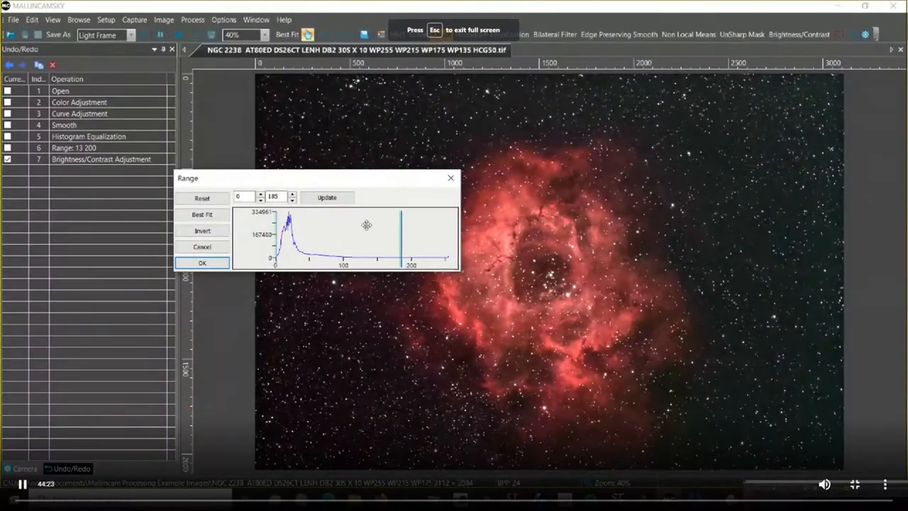
left_click_drag(402, 239, 445, 241)
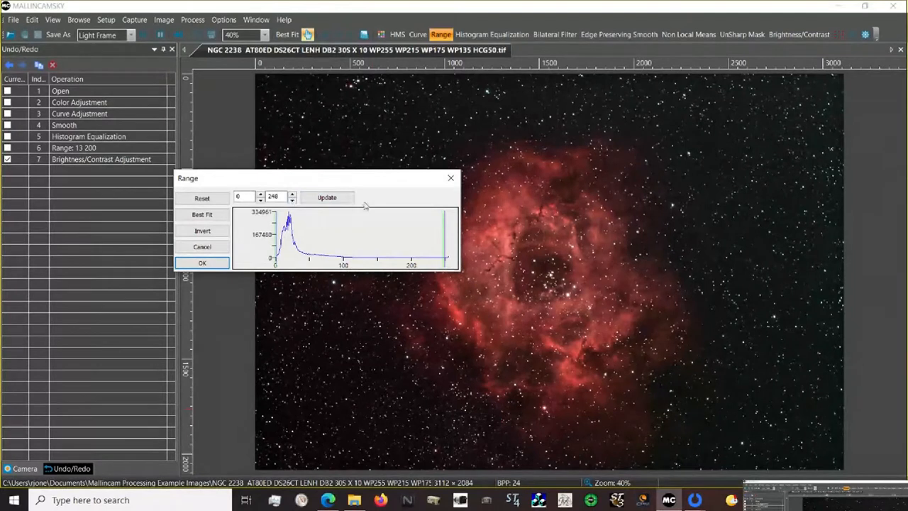
left_click_drag(444, 234, 375, 234)
left_click(337, 200)
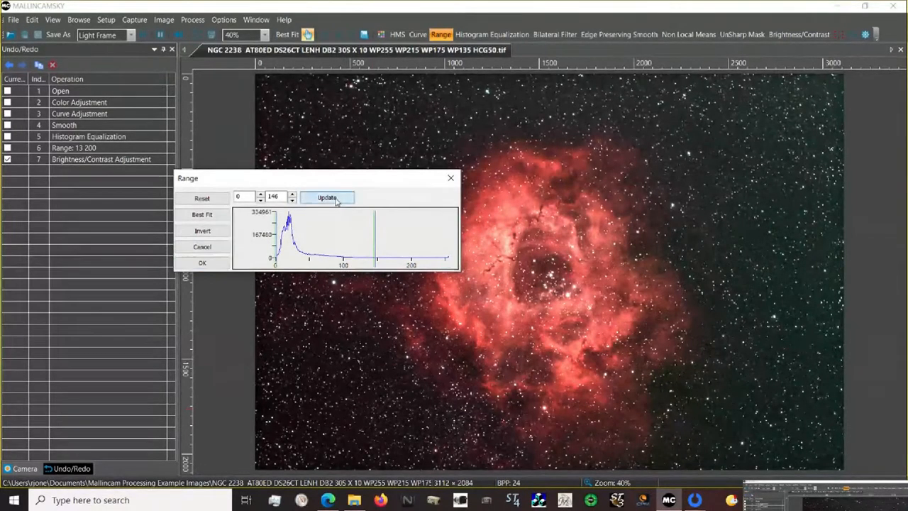
left_click(213, 246)
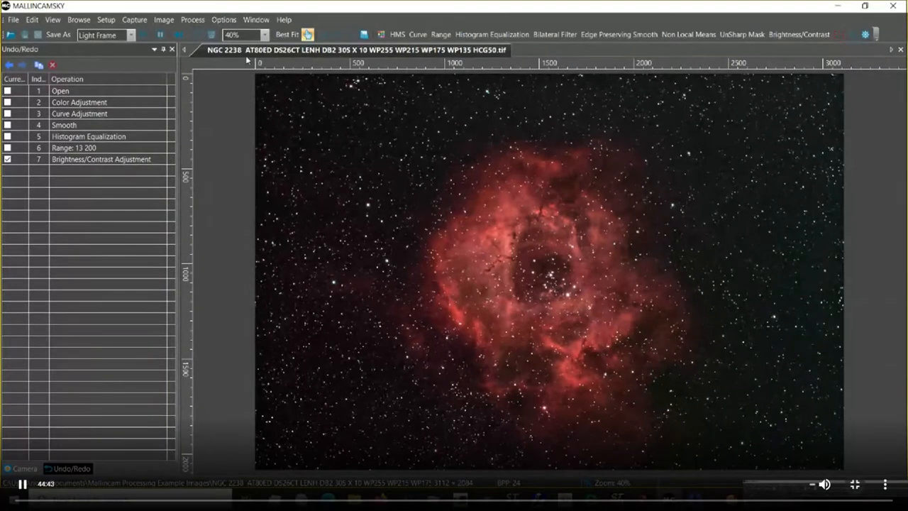
key("Escape")
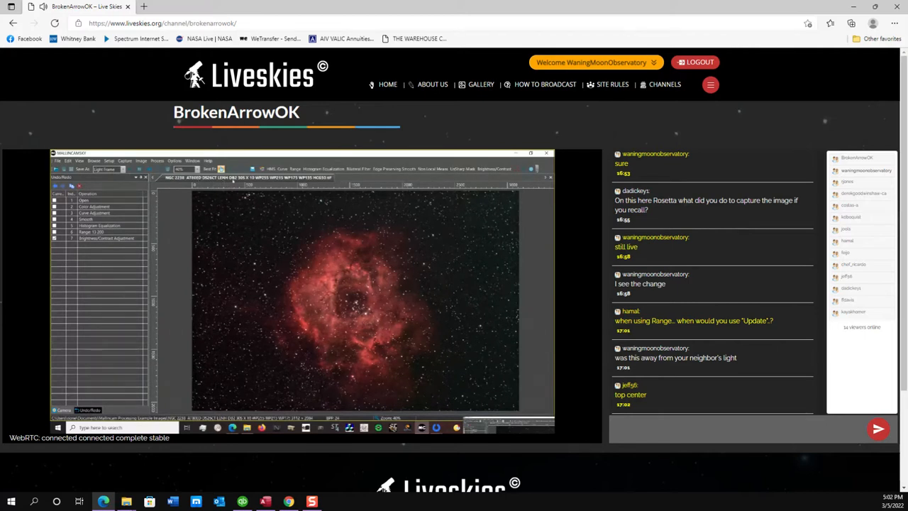
left_click(567, 411)
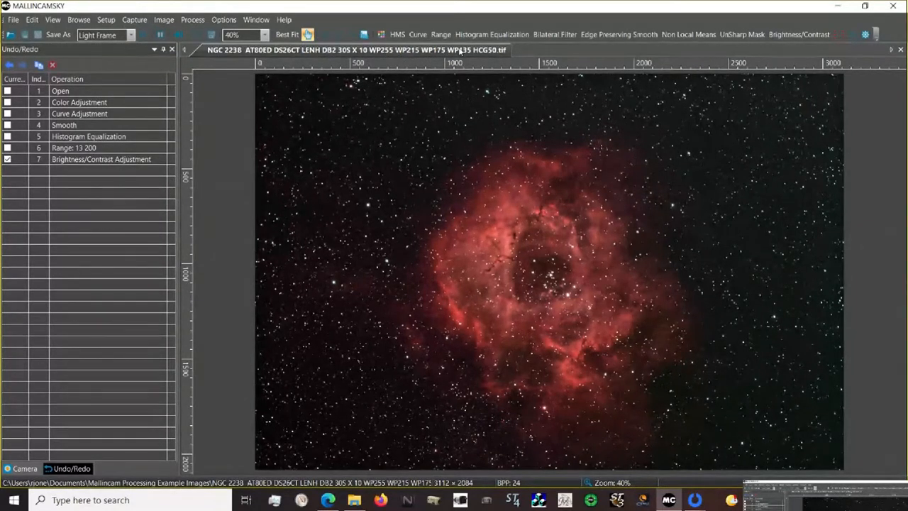
Close the processed image and open the original unprocessed NGC 2238 TIF ending in HCG50 from the Mallincam Processing Example Images folder.
right_click(363, 55)
left_click(383, 59)
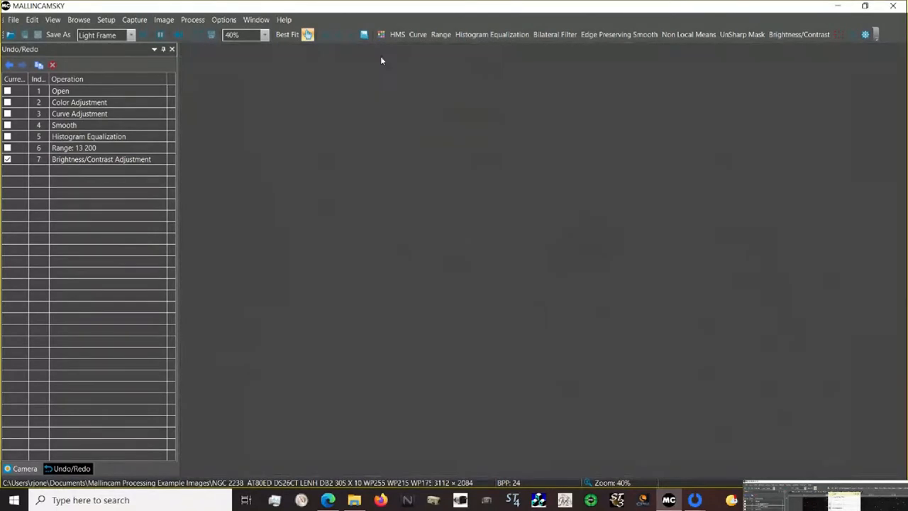
left_click(10, 35)
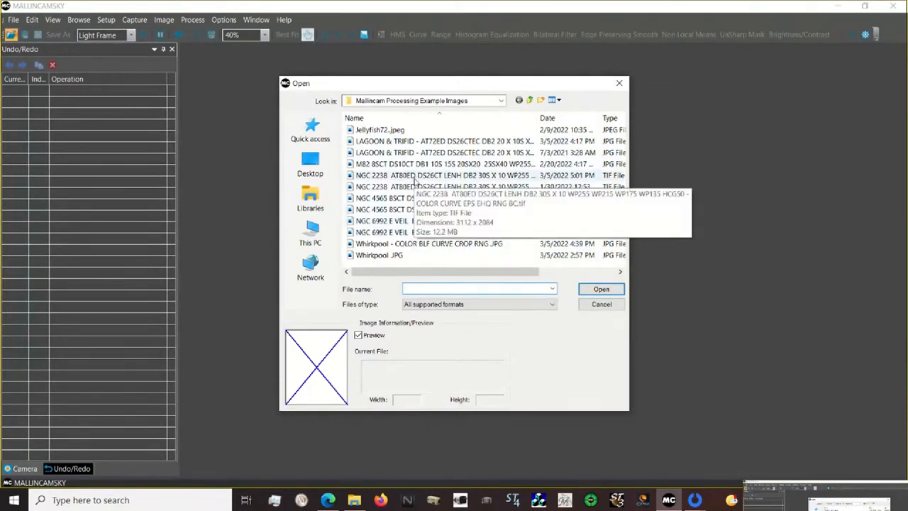
left_click(415, 178)
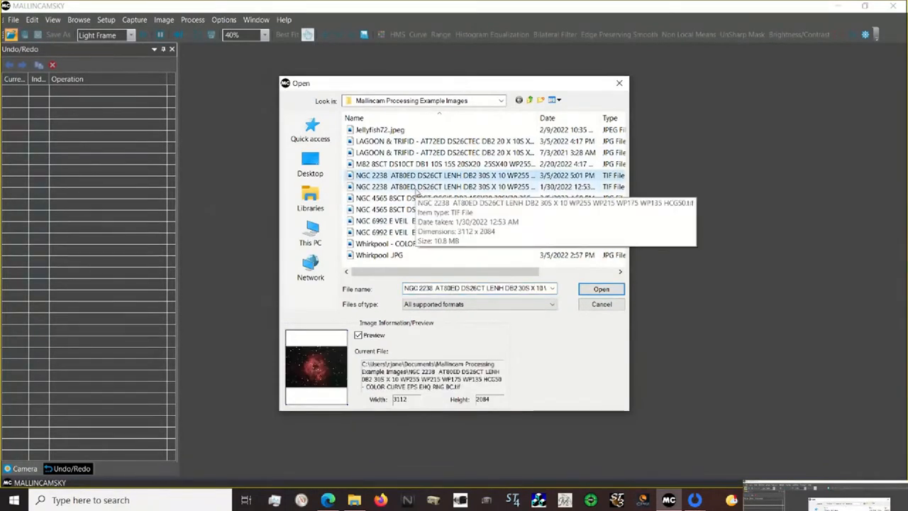
left_click(417, 188)
left_click(602, 289)
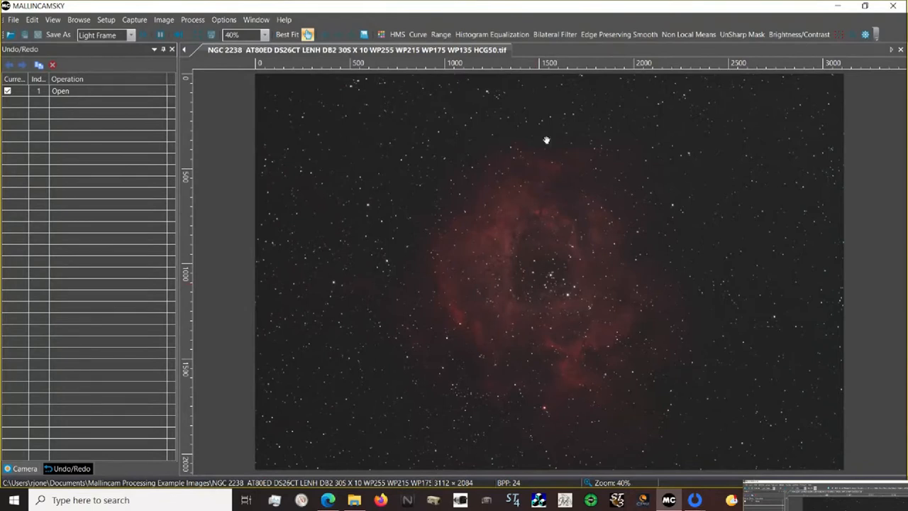
Switch to the processed NGC 2238 copy to compare it with the original image.
left_click(185, 50)
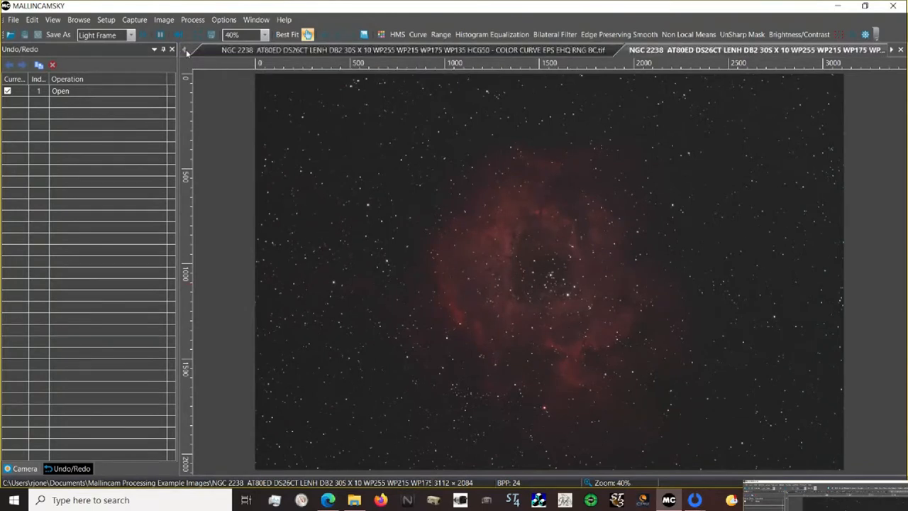
left_click(248, 53)
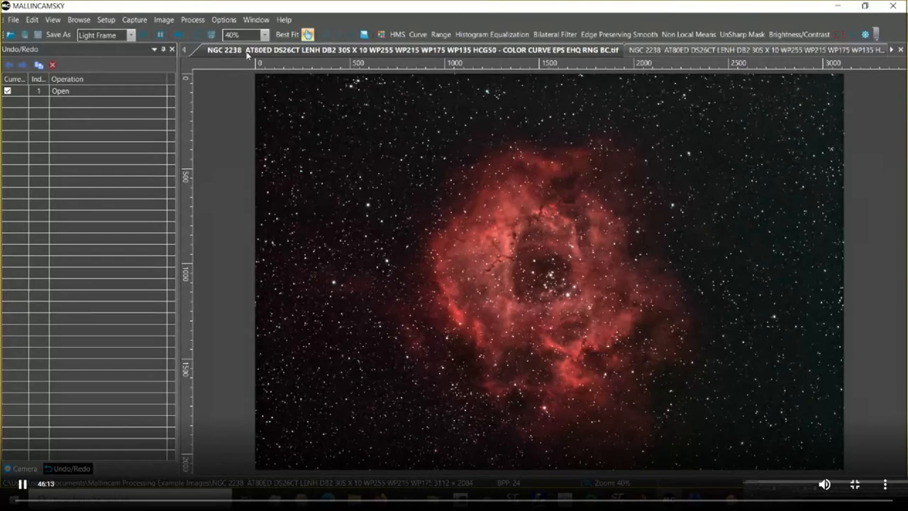
Leave the full-screen stream, pause and resume its playback, and return it to full screen.
key("Escape")
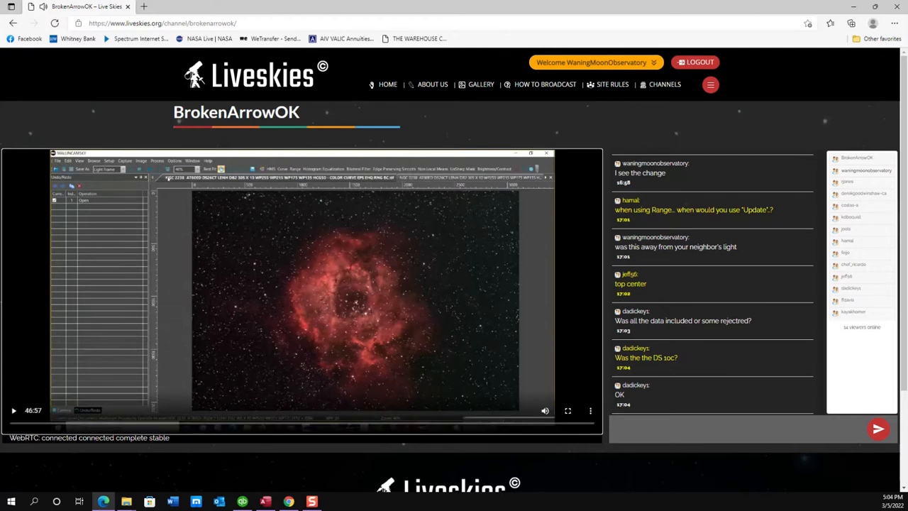
key("space")
key("space")
key("space")
key("space")
key("space")
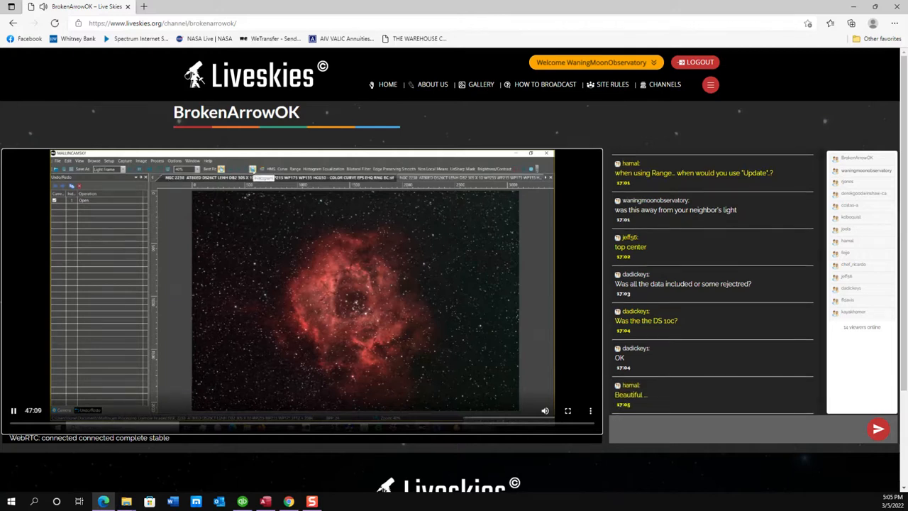
key("space")
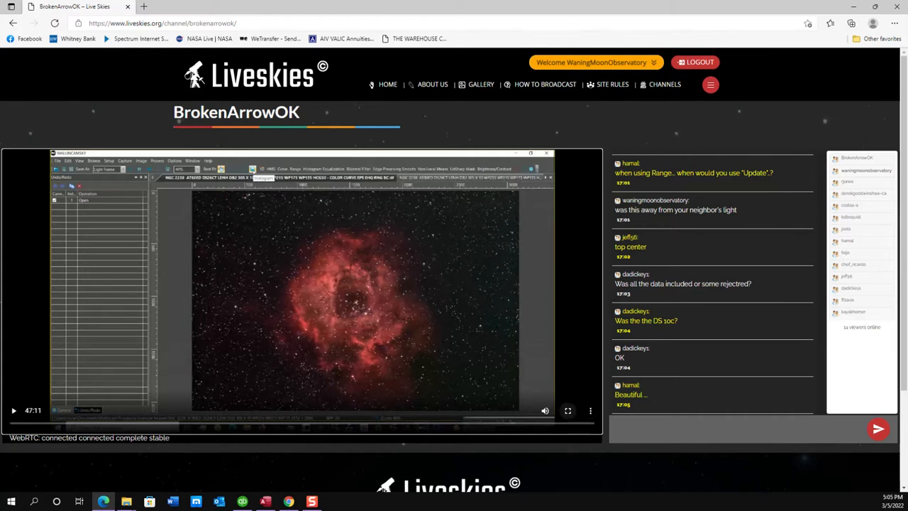
key("space")
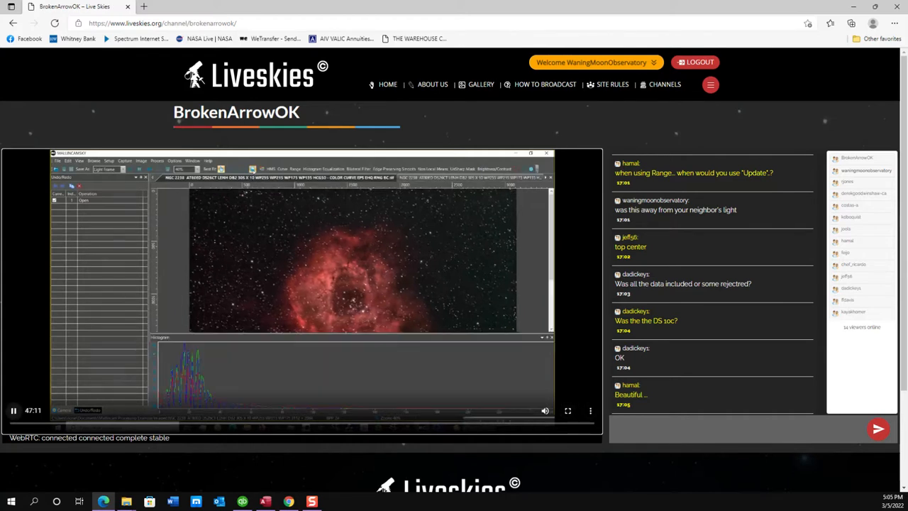
left_click(568, 410)
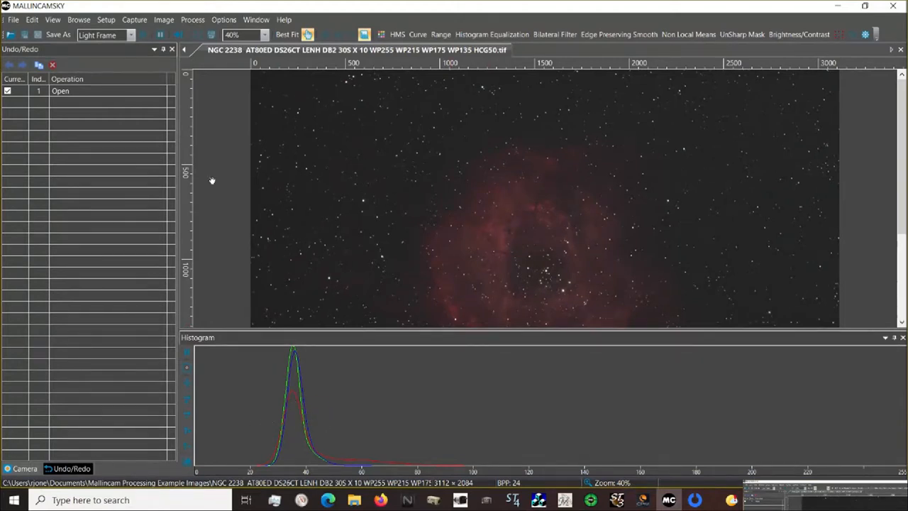
Examine the histogram of the processed NGC 2238 copy against the original's, and close the histogram.
left_click(184, 50)
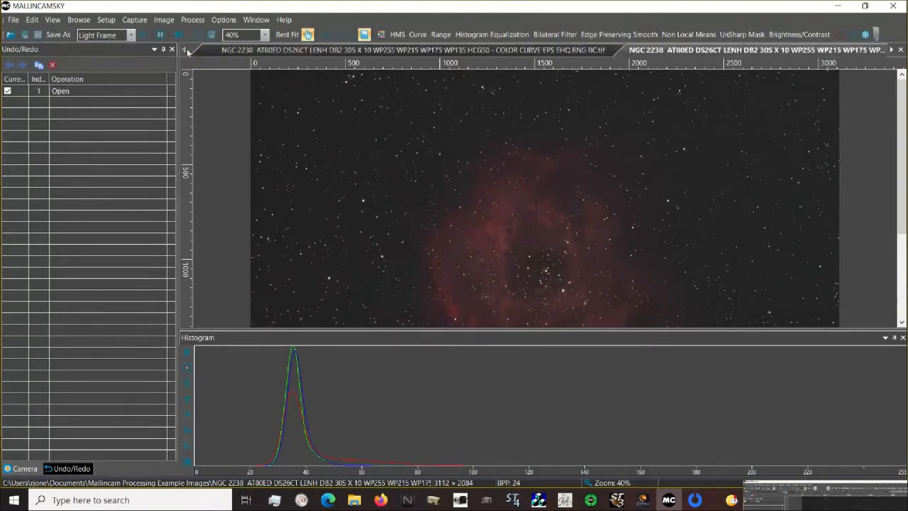
left_click(241, 54)
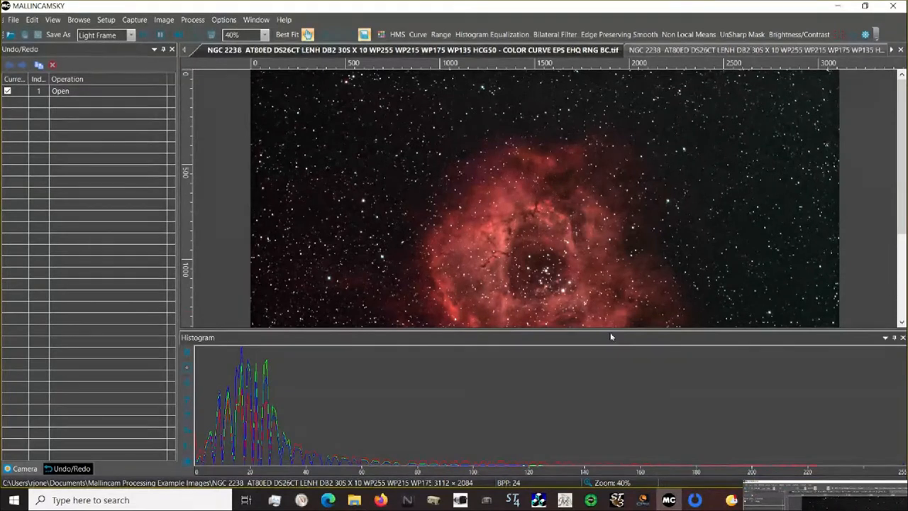
left_click(902, 337)
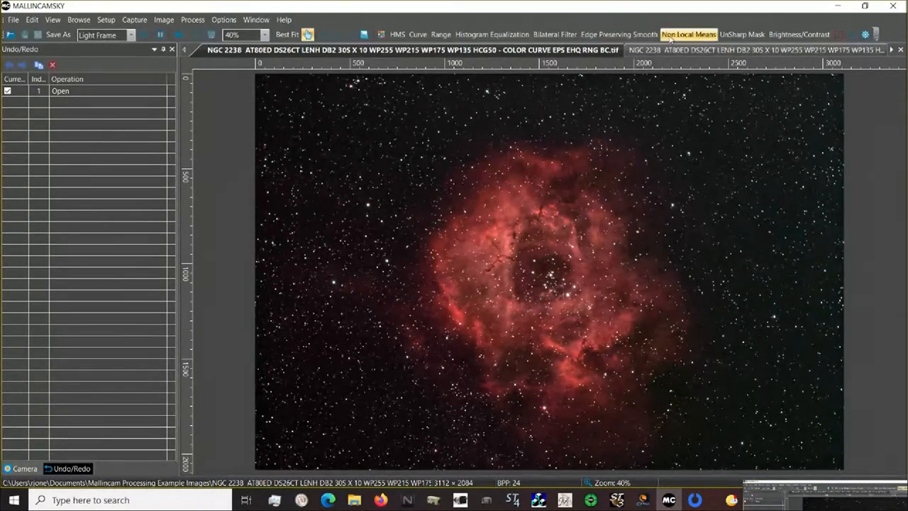
left_click(192, 20)
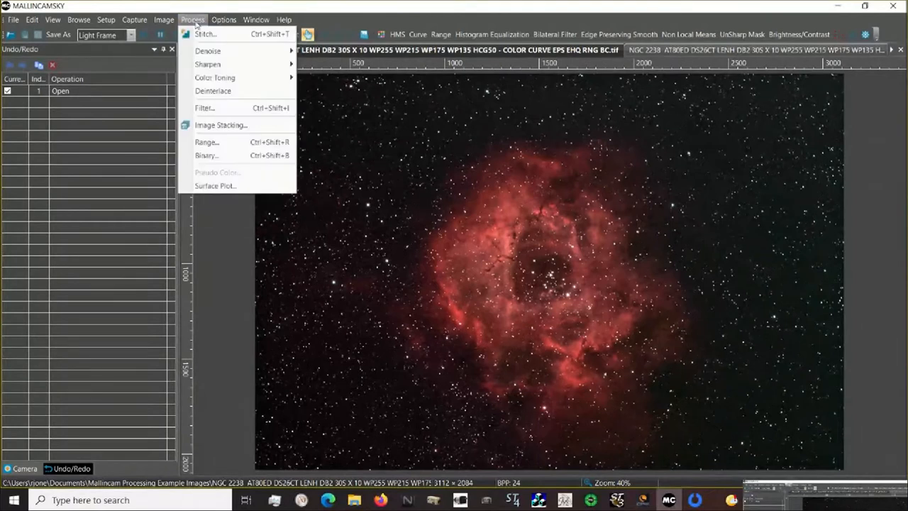
mouse_move(207, 52)
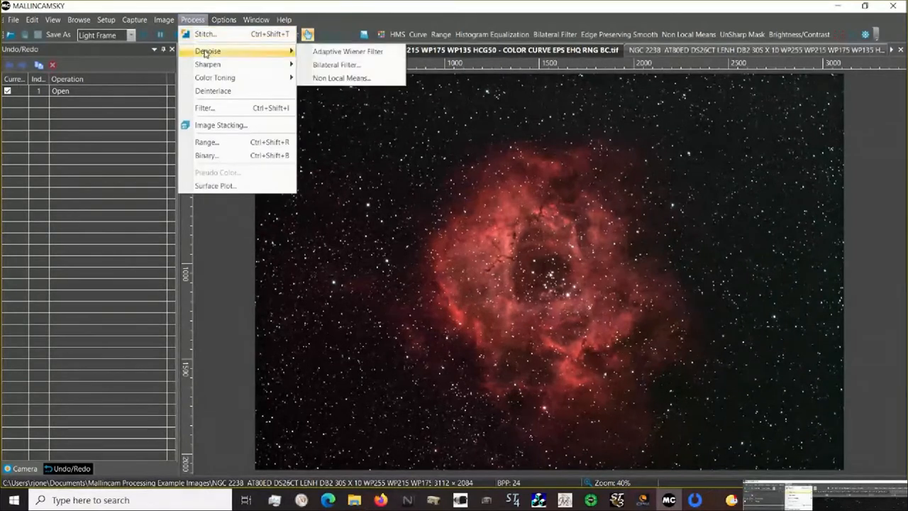
left_click(349, 9)
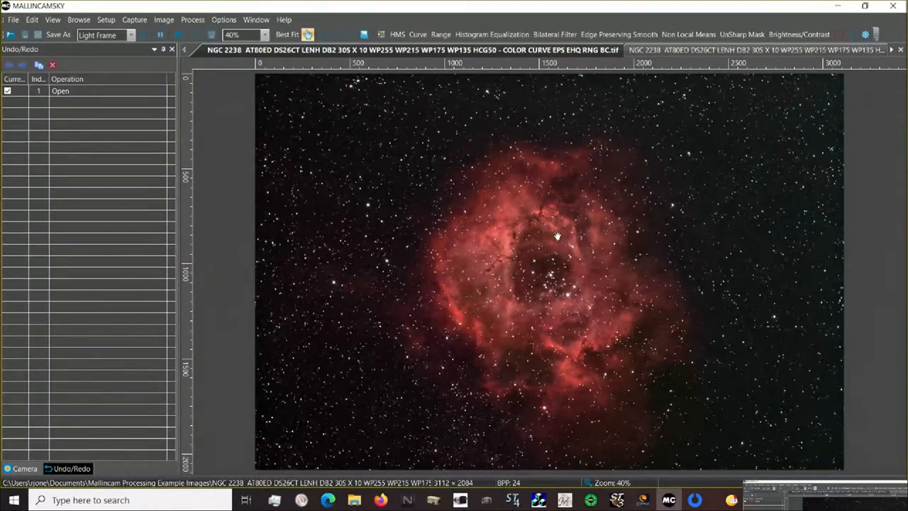
Inspect the star cluster at the nebula's center at 300% zoom, and fit the whole image again.
scroll(556, 236, "up", 3)
scroll(557, 235, "up", 2)
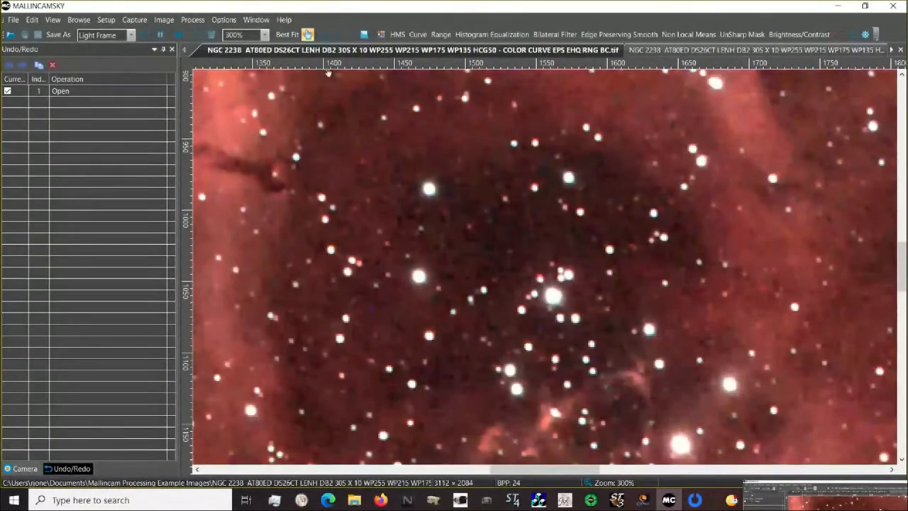
left_click(288, 35)
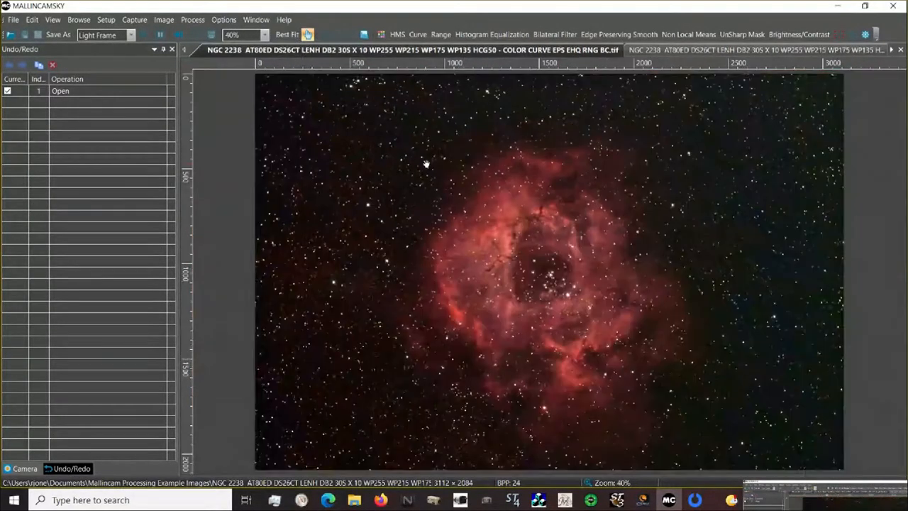
Close both the processed and the original NGC 2238 images.
right_click(533, 51)
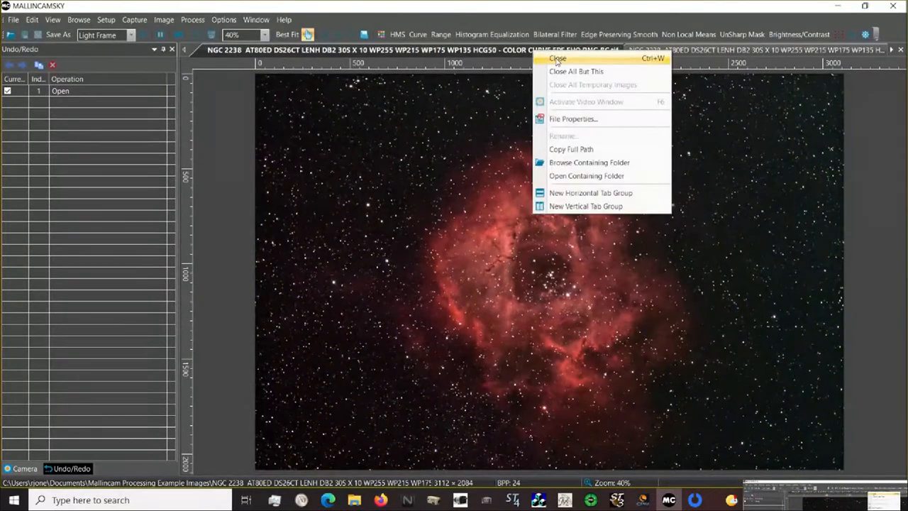
left_click(556, 59)
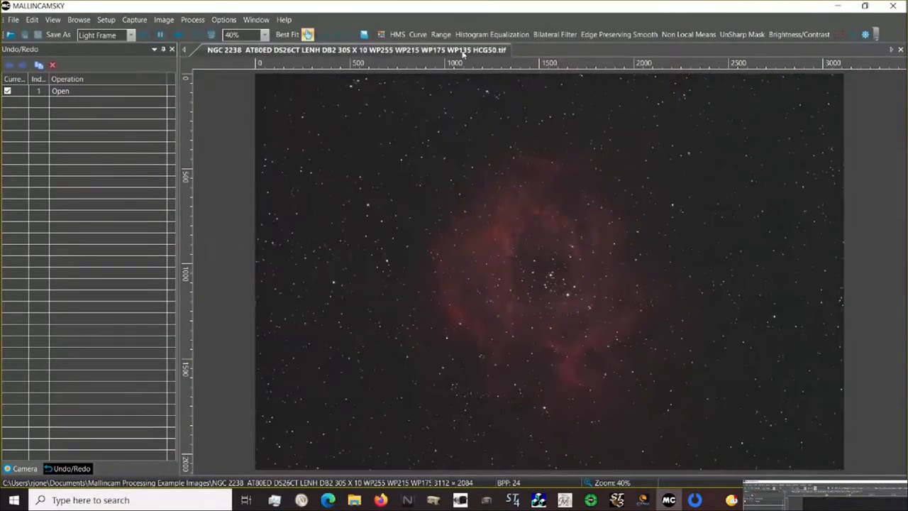
right_click(466, 52)
left_click(470, 55)
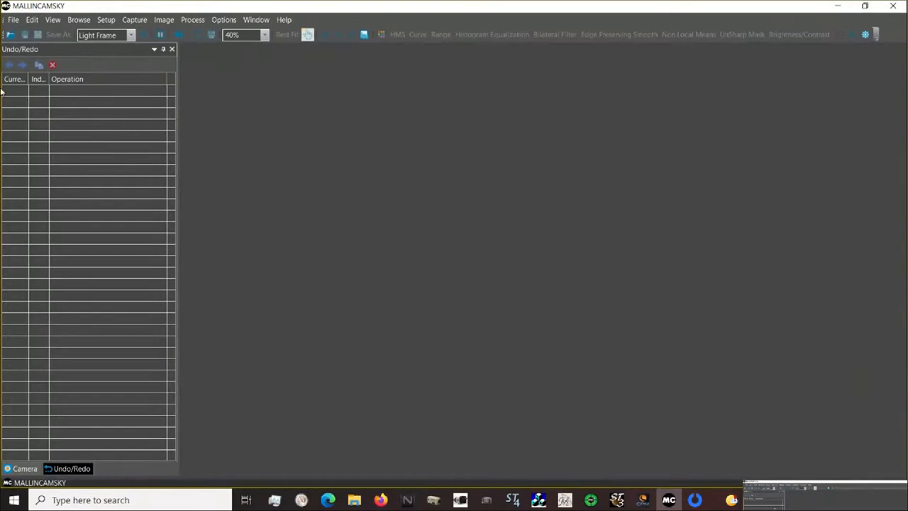
Open the processed NGC 4565 JPG ending in "COLOR BLF CURVE HEQ RNG CROP BC" from the Mallincam Processing Example Images folder.
left_click(15, 36)
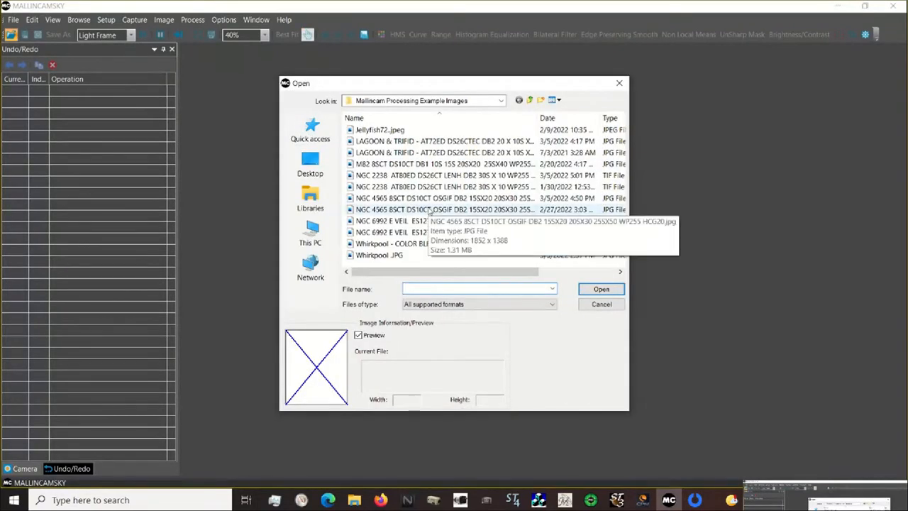
left_click(429, 202)
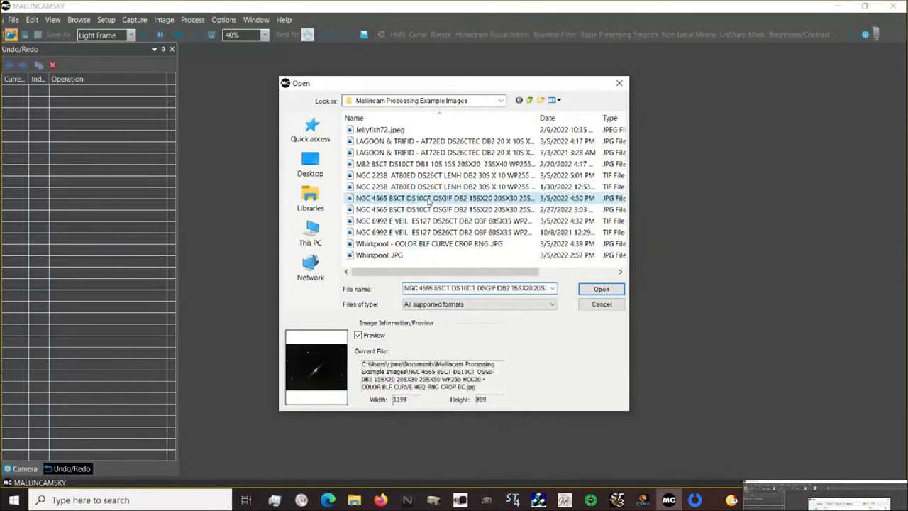
left_click(595, 291)
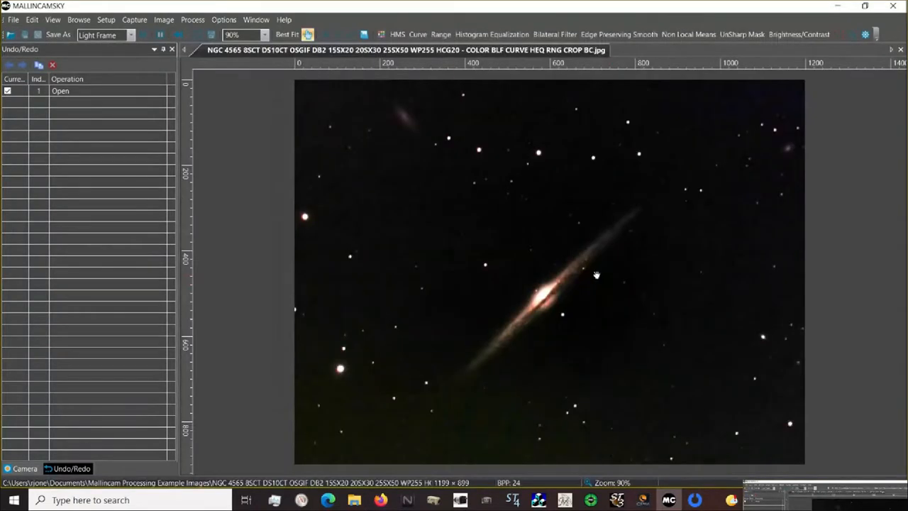
Sharpen the NGC 4565 galaxy with Unsharp Mask at radius 1, threshold 5 and amount 1, and compare it at 300% zoom with the unsharpened image.
scroll(577, 292, "up", 6)
left_click_drag(757, 329, 533, 258)
scroll(519, 262, "down", 1)
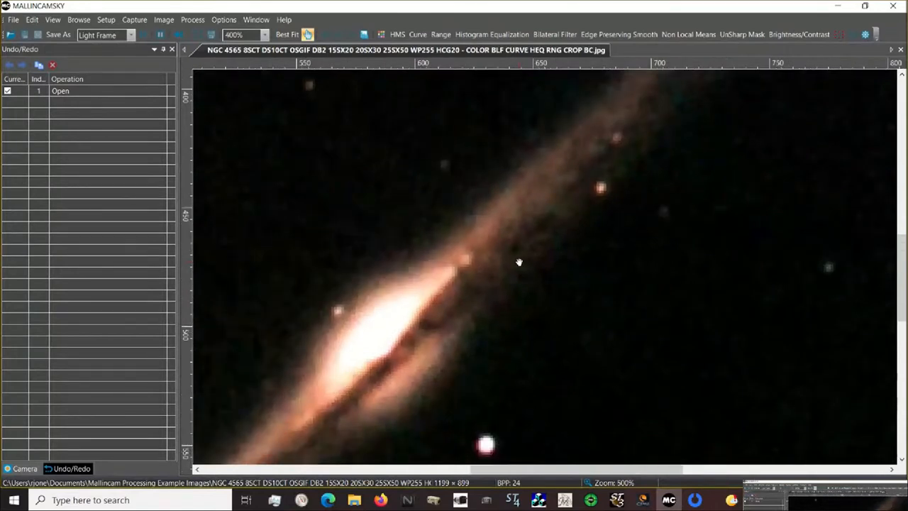
scroll(519, 262, "down", 2)
scroll(518, 262, "down", 1)
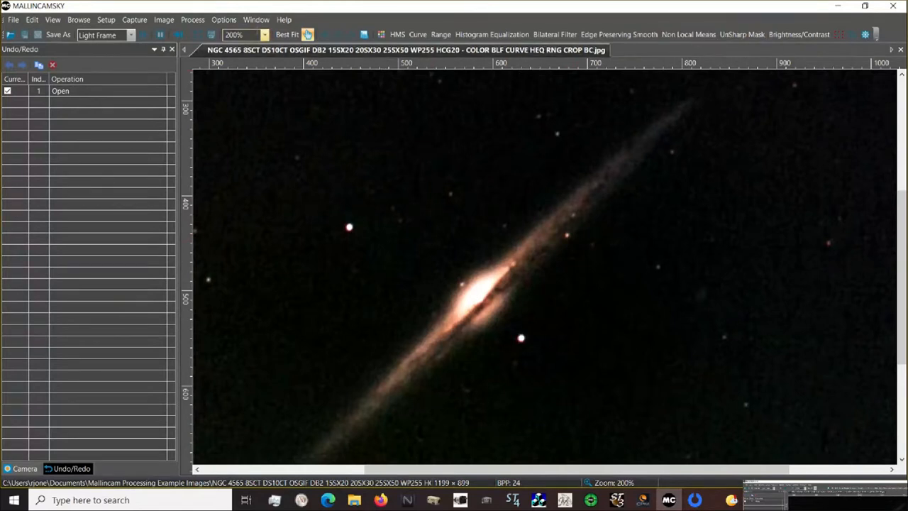
left_click(264, 36)
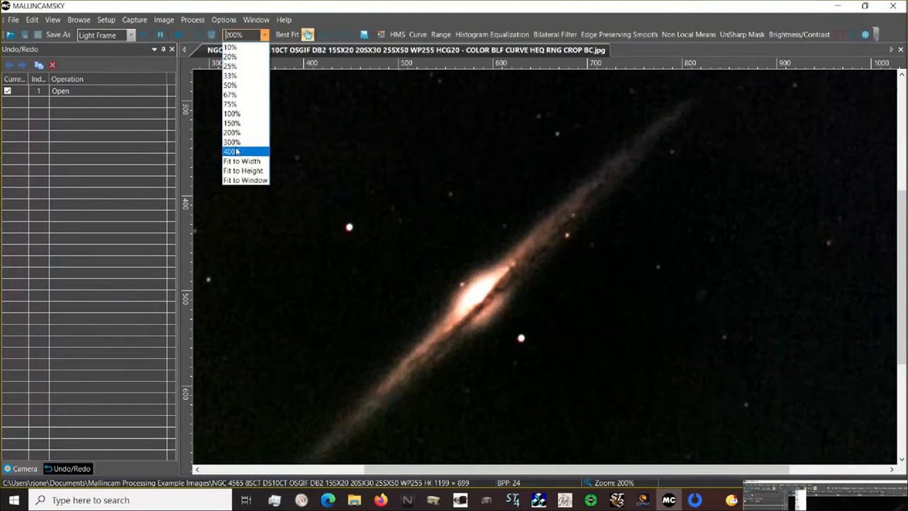
left_click(240, 142)
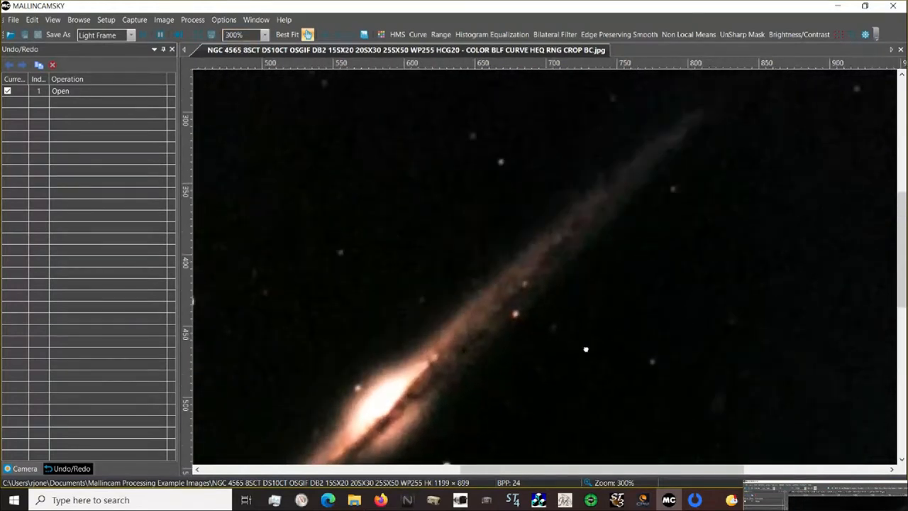
left_click_drag(657, 221, 773, 221)
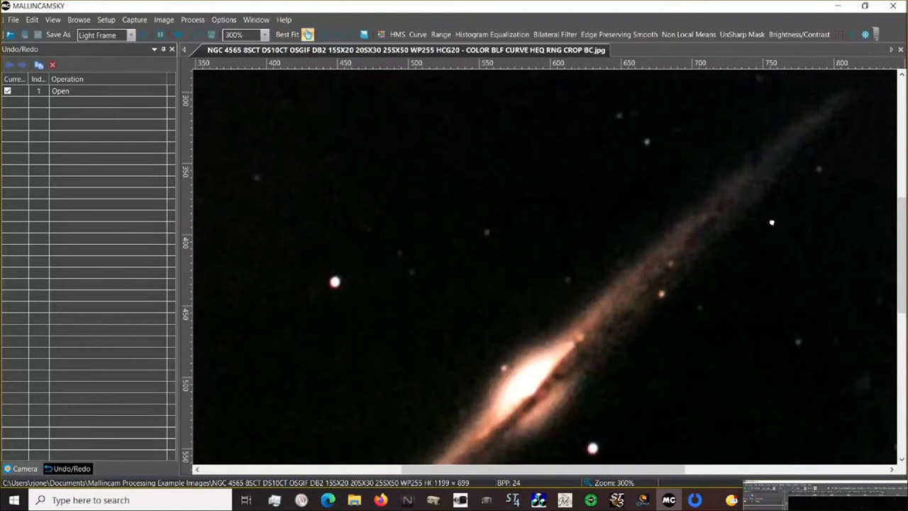
left_click(740, 36)
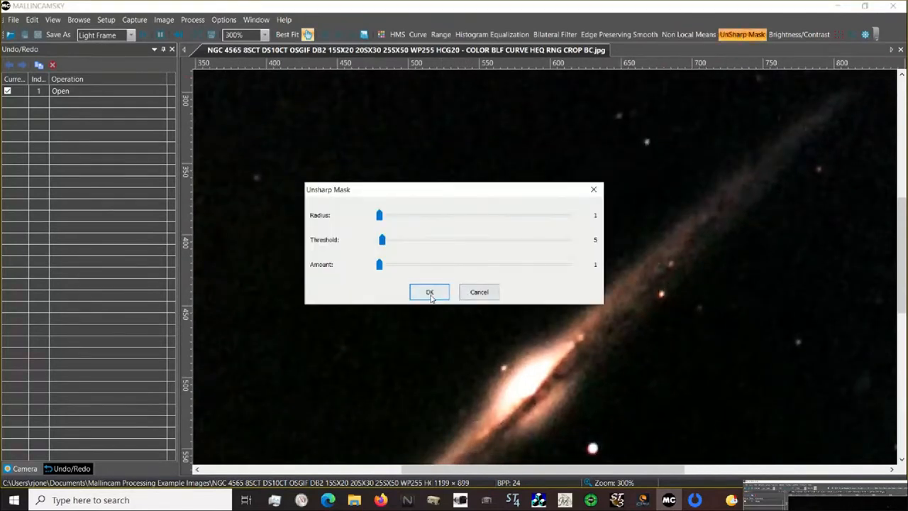
left_click(429, 292)
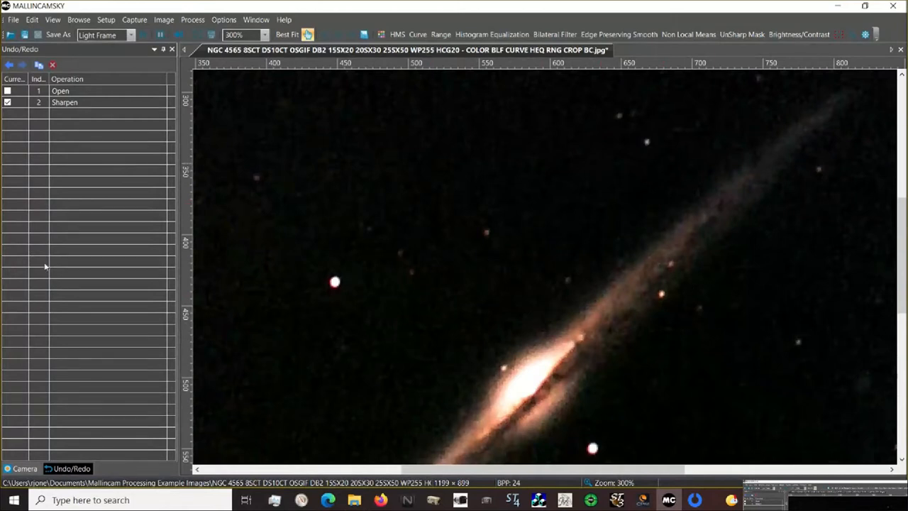
left_click(10, 65)
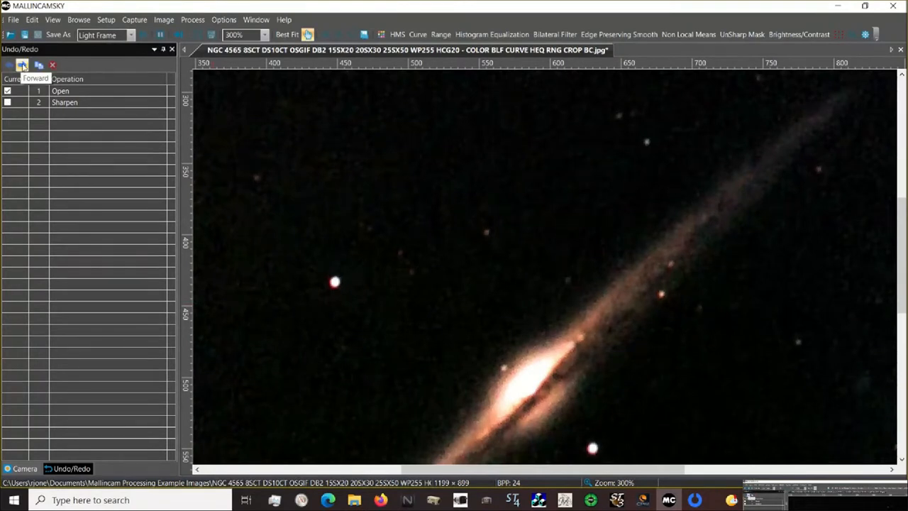
left_click(22, 65)
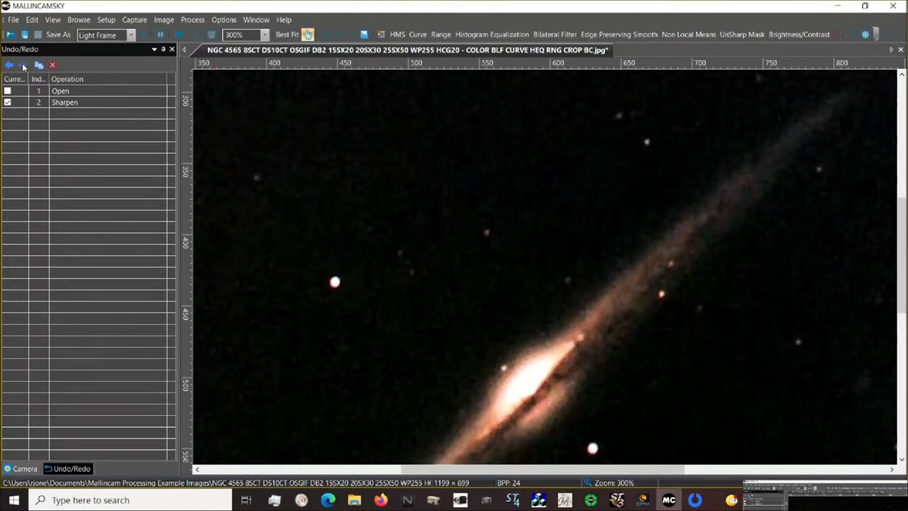
Try a second Unsharp Mask pass at radius 1, threshold 5 and amount 1, delete it from the history, and fit the image.
left_click(742, 34)
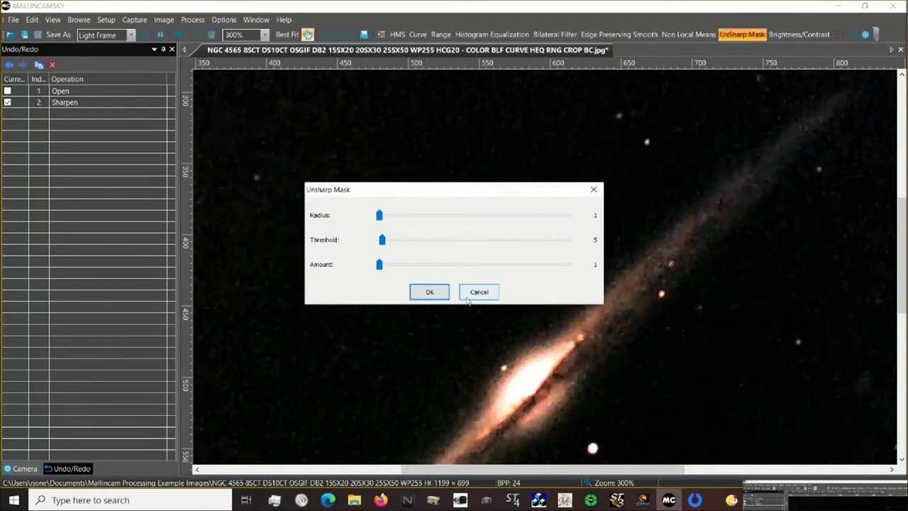
left_click(430, 292)
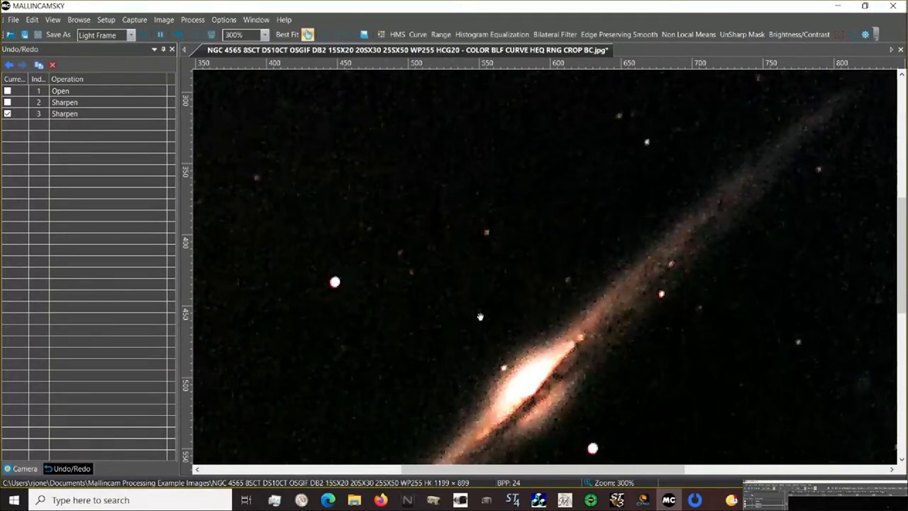
left_click(64, 113)
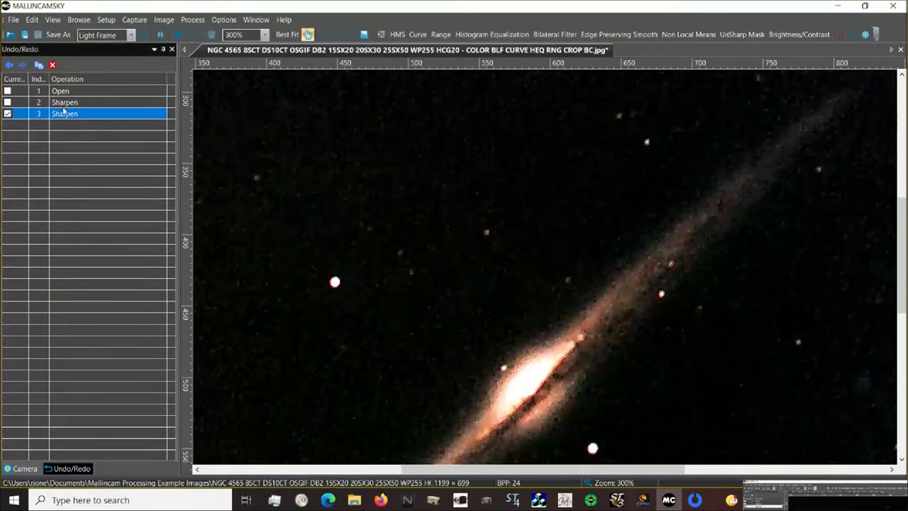
left_click(52, 64)
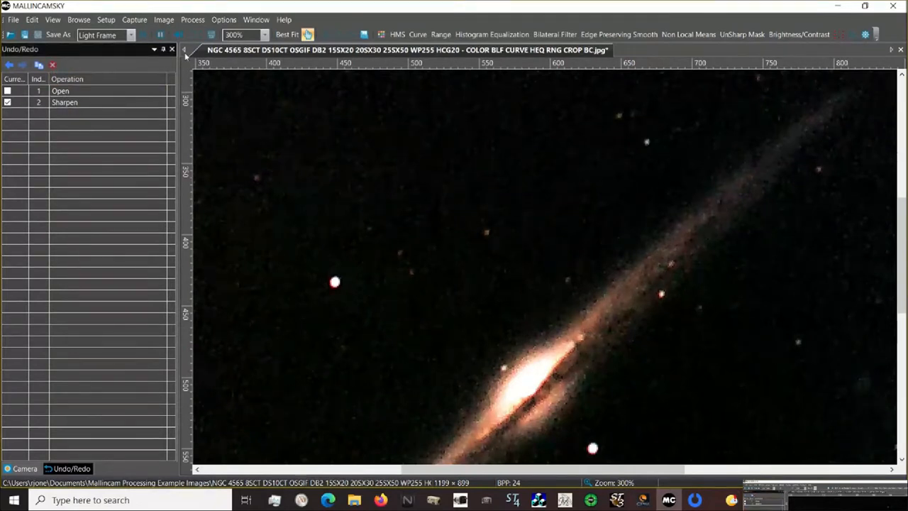
left_click(288, 35)
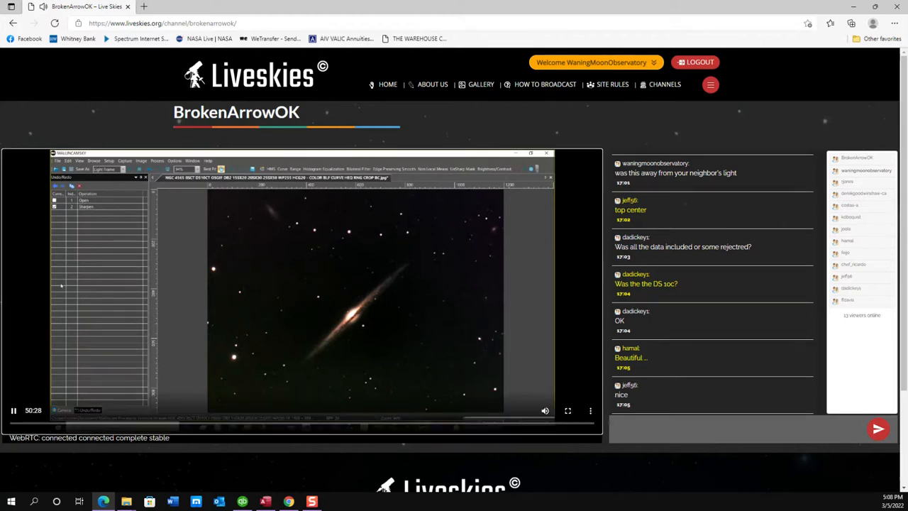
Post the chat messages "none at this time" and "just got to play with my data now" on the BrokenArrowOK channel.
left_click(703, 429)
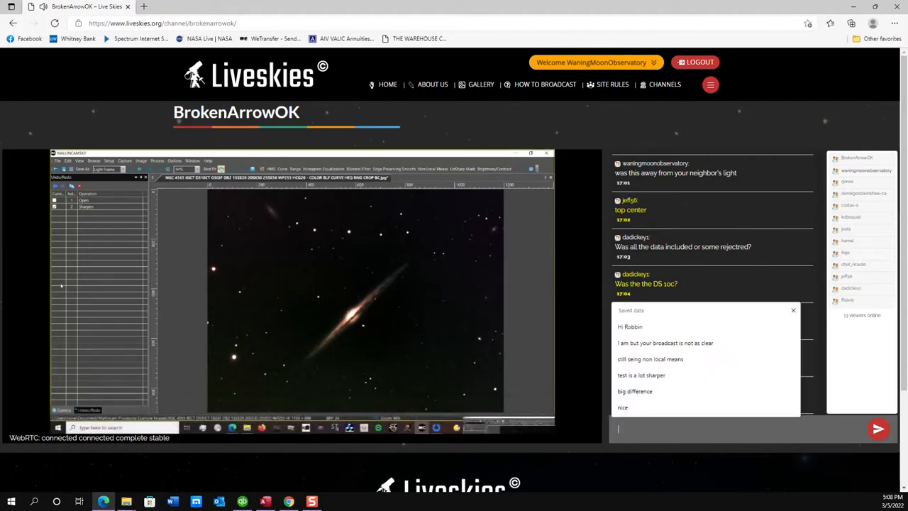
type("no")
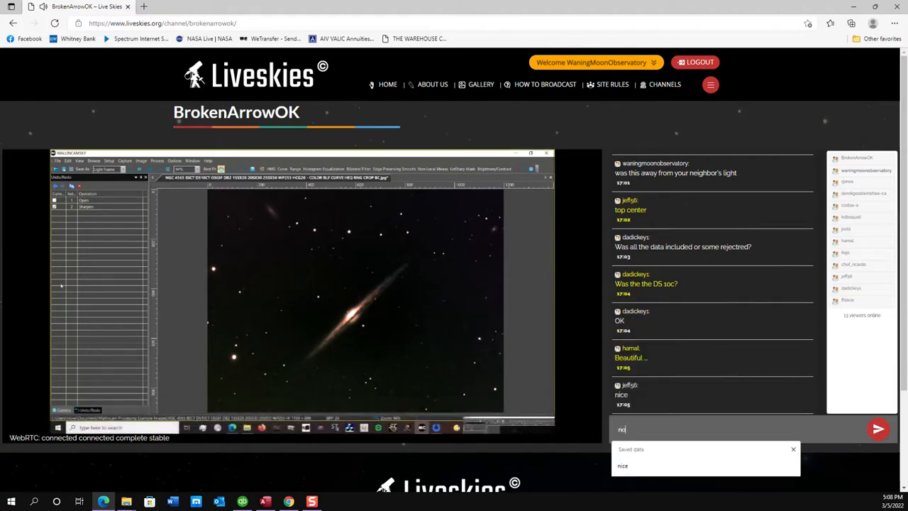
type("ne at this time")
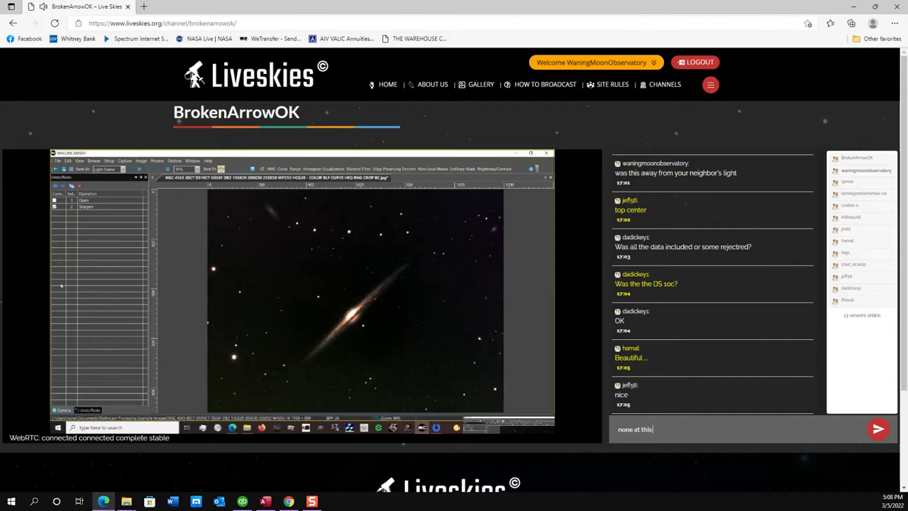
key("Return")
type("just")
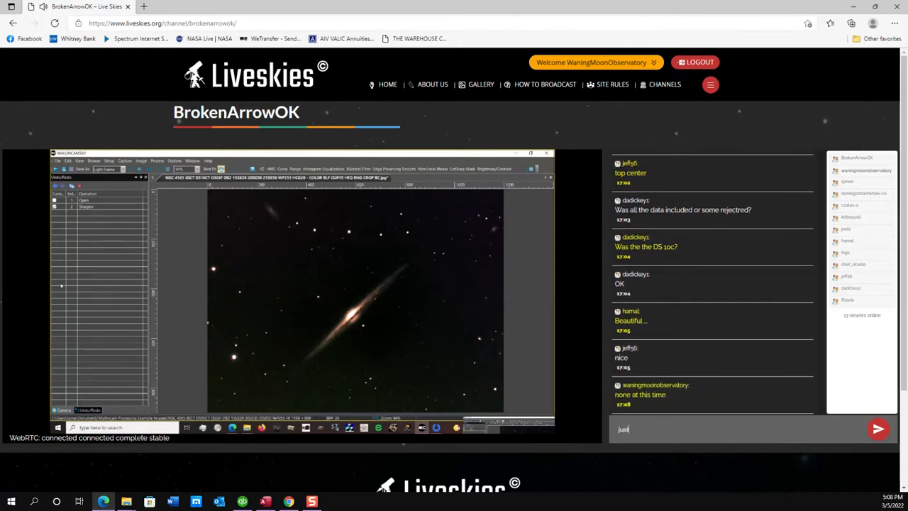
type(" got to play with")
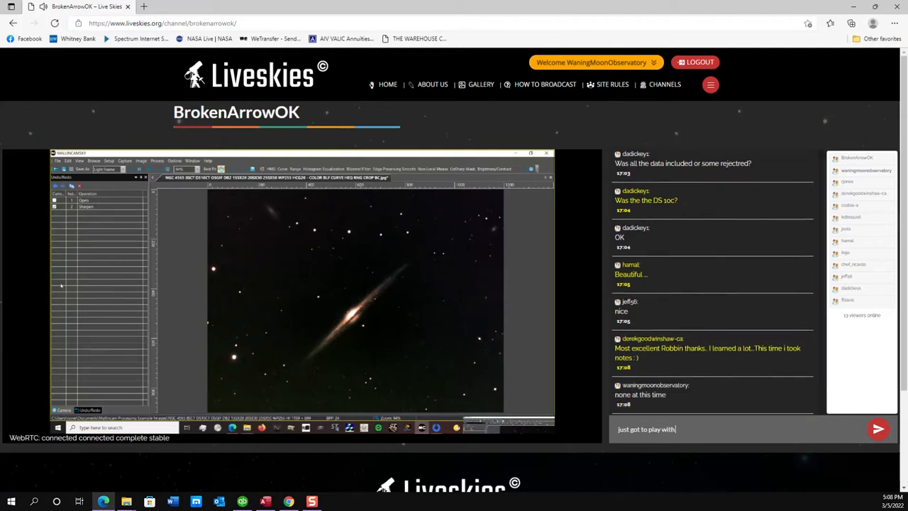
type(" my data now")
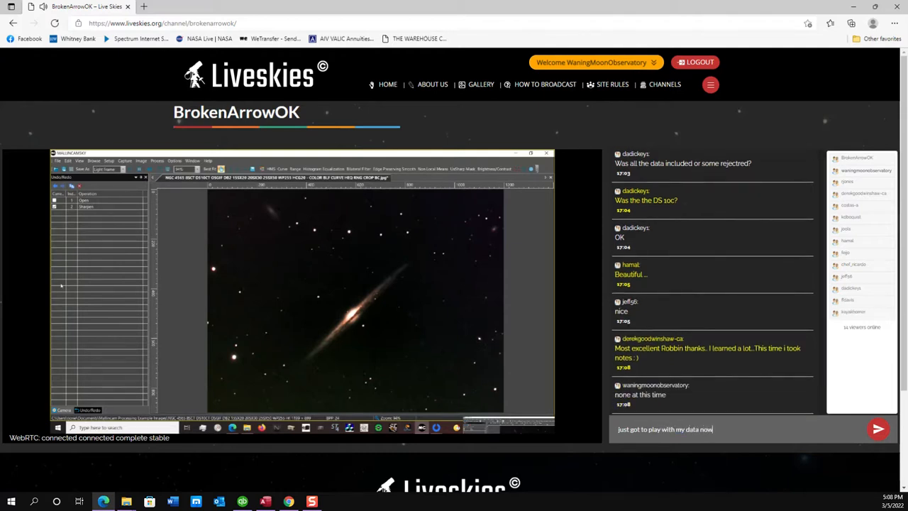
key("Return")
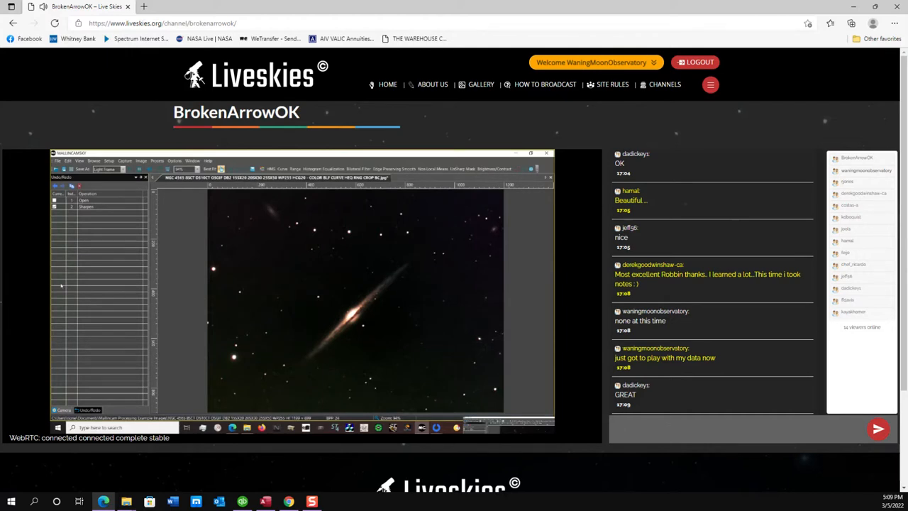
type("H")
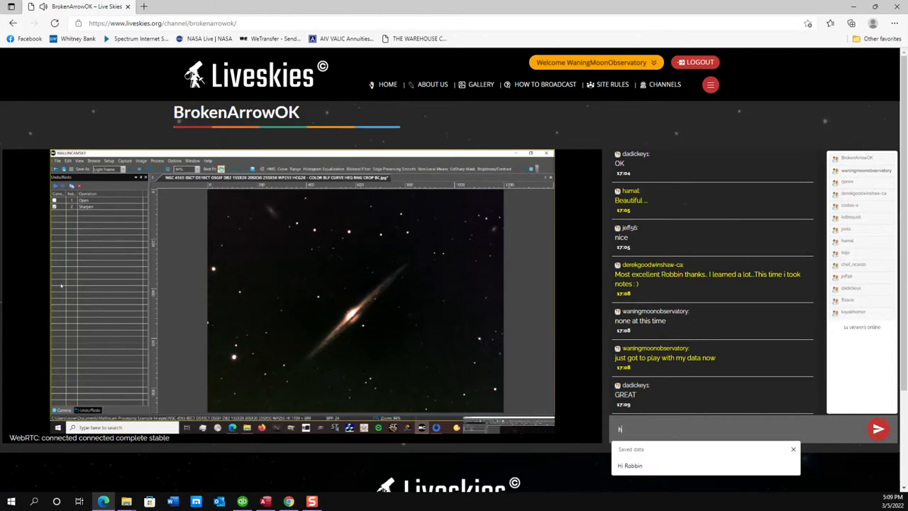
type("o")
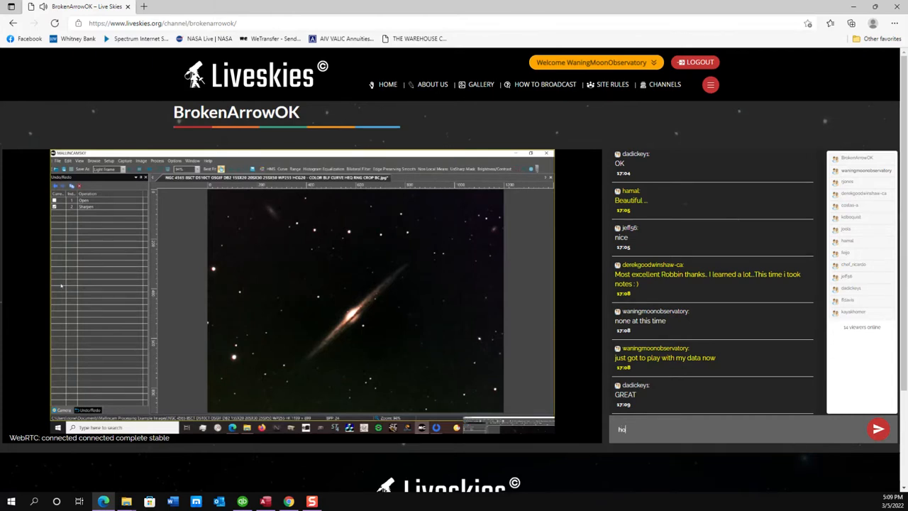
key("BackSpace")
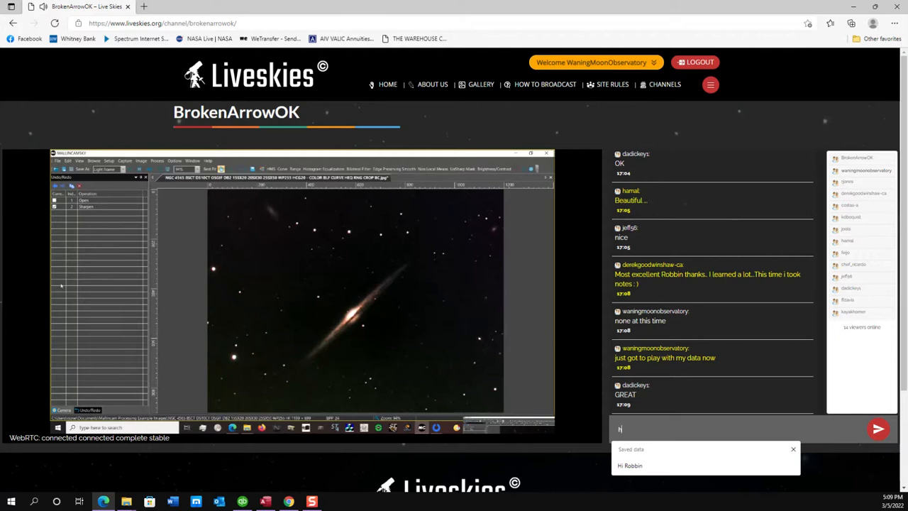
key("BackSpace")
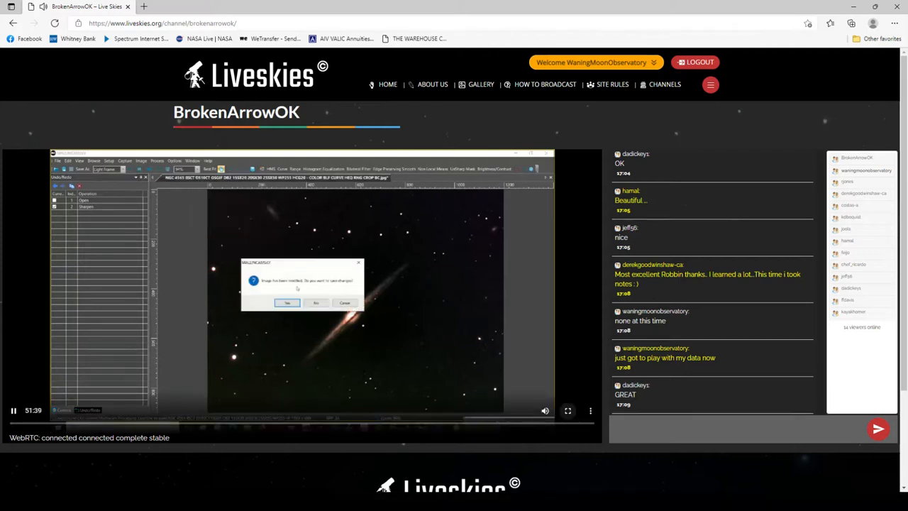
Show the broadcast full screen and open the original LAGOON & TRIFID JPG ending in "WP175 HCG30" from the Mallincam Processing Example Images folder.
left_click(568, 410)
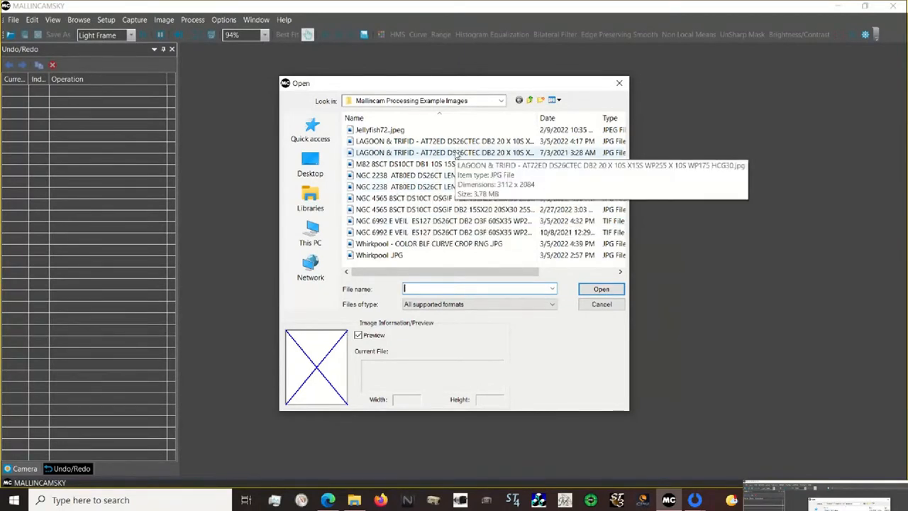
left_click(458, 153)
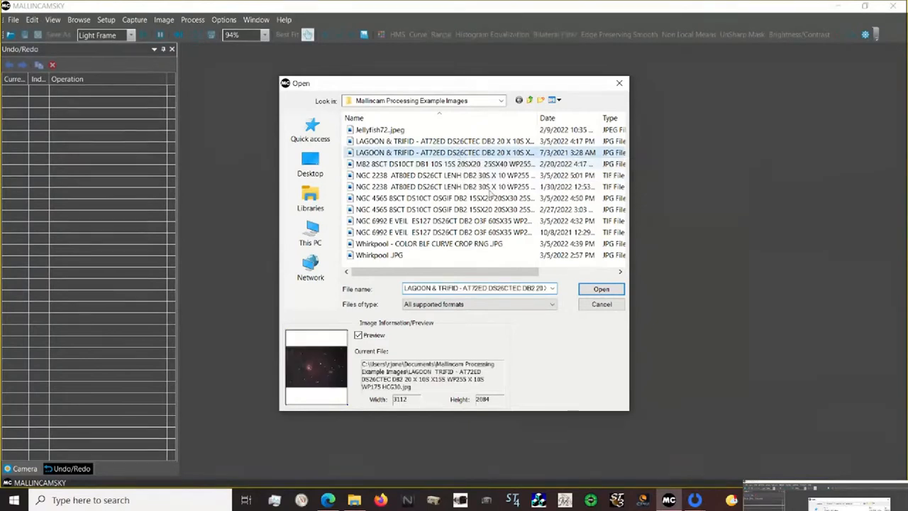
left_click(594, 290)
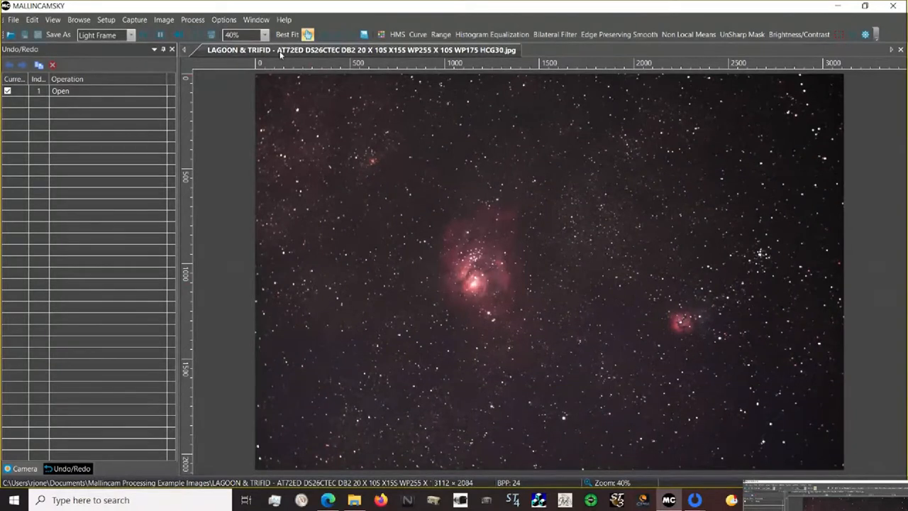
Open the processed LAGOON & TRIFID JPG ending in "HCG30 -TEST" and compare it with the original image.
left_click(10, 34)
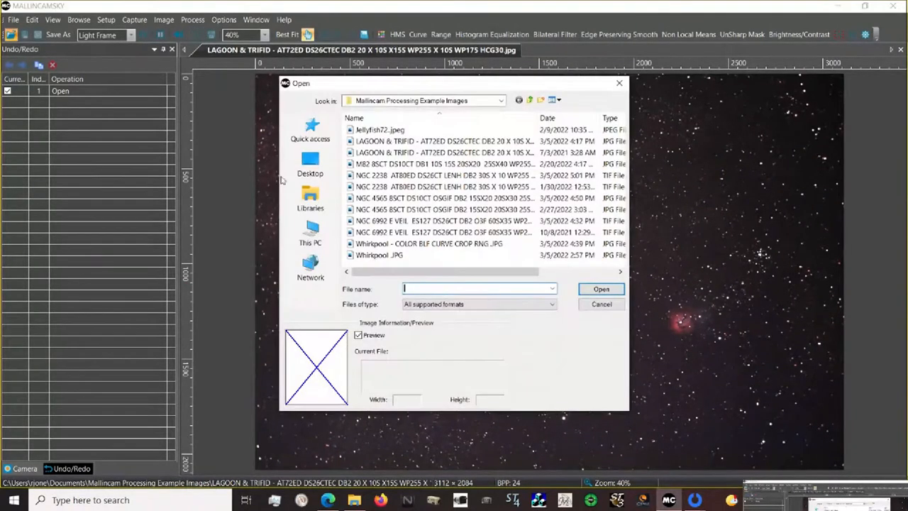
left_click(421, 142)
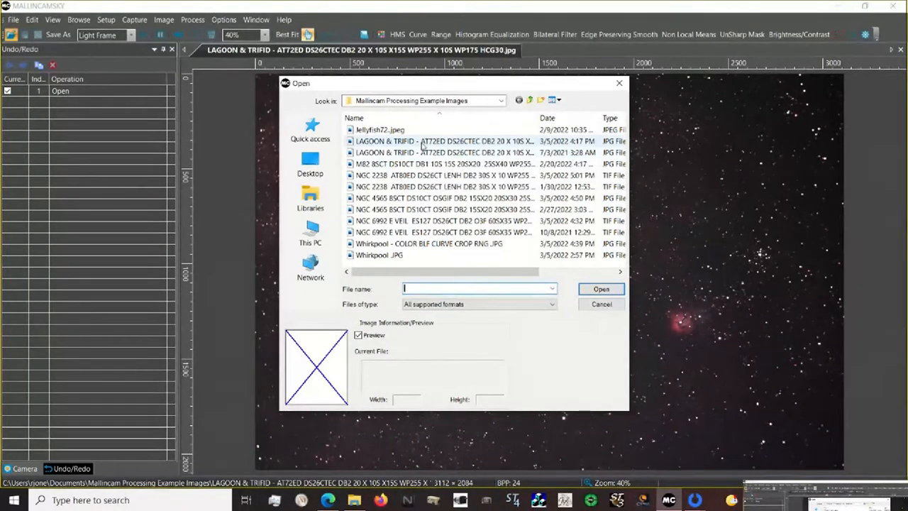
left_click(602, 292)
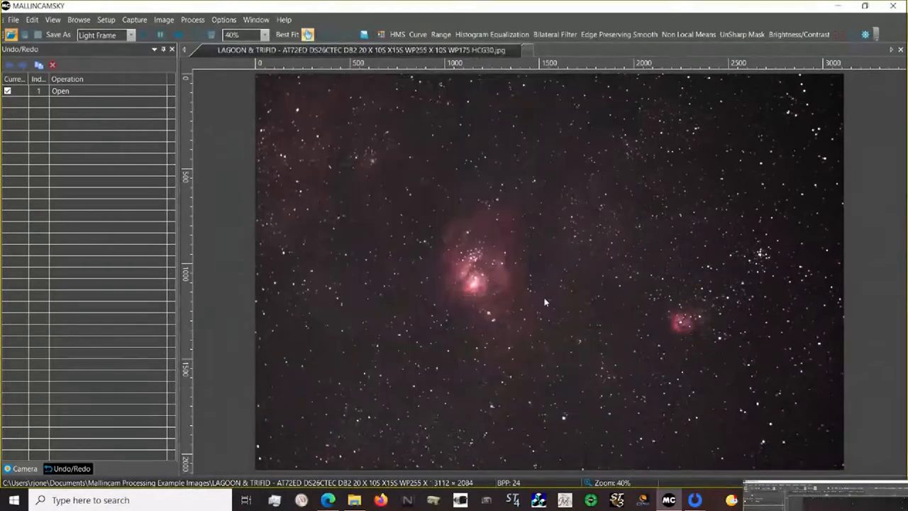
left_click(345, 53)
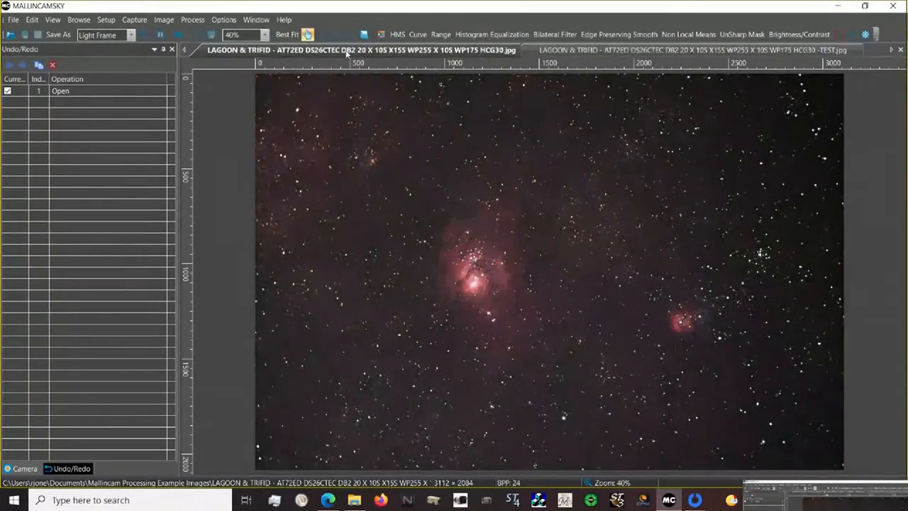
left_click(551, 52)
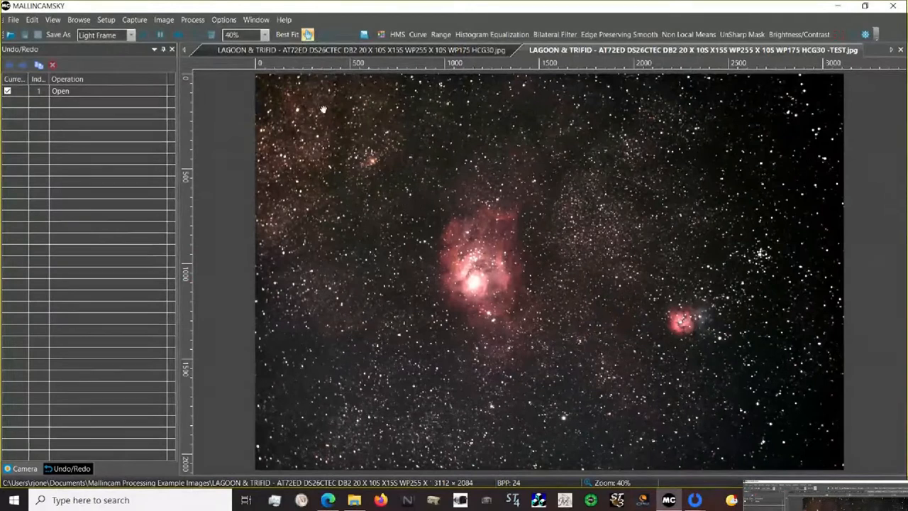
Lower the red curve slightly at its midpoint on the LAGOON & TRIFID TEST image, and compare the result with the unadjusted version.
left_click(417, 35)
left_click_drag(435, 161, 191, 146)
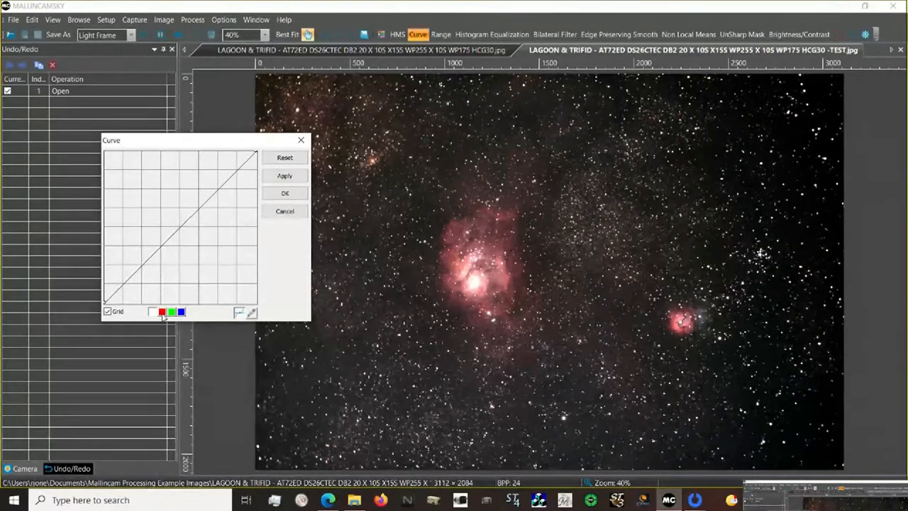
left_click(162, 313)
left_click_drag(180, 228, 184, 234)
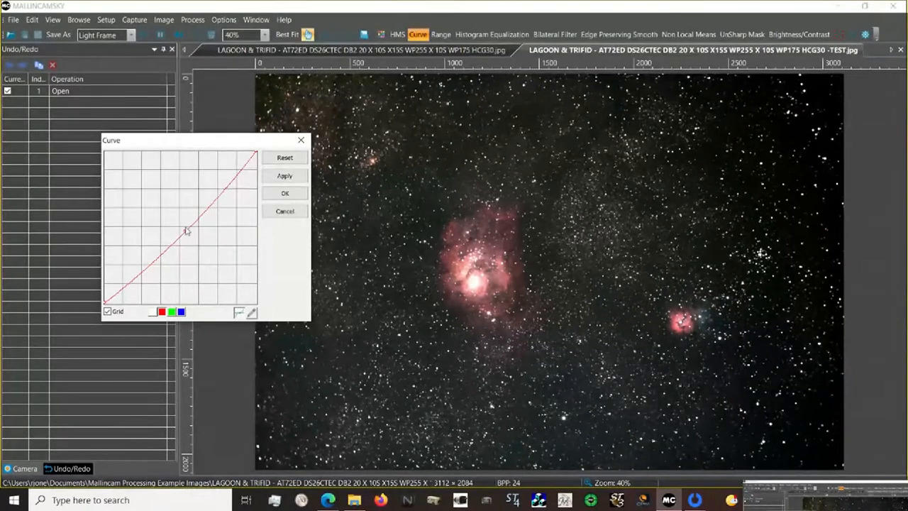
left_click_drag(185, 230, 182, 230)
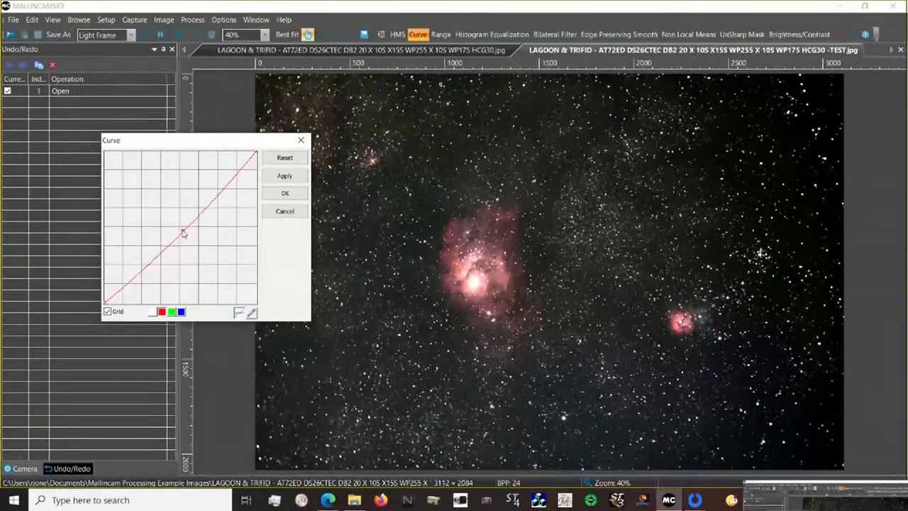
left_click(286, 178)
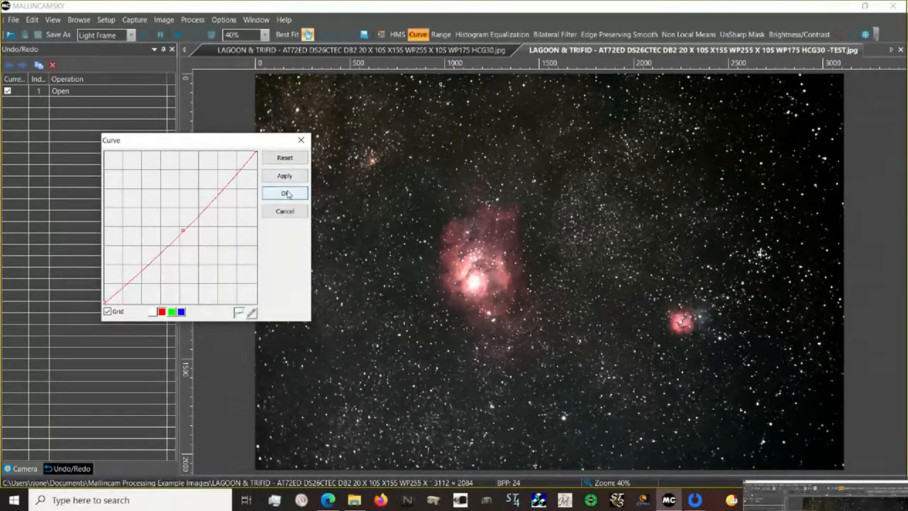
left_click(285, 193)
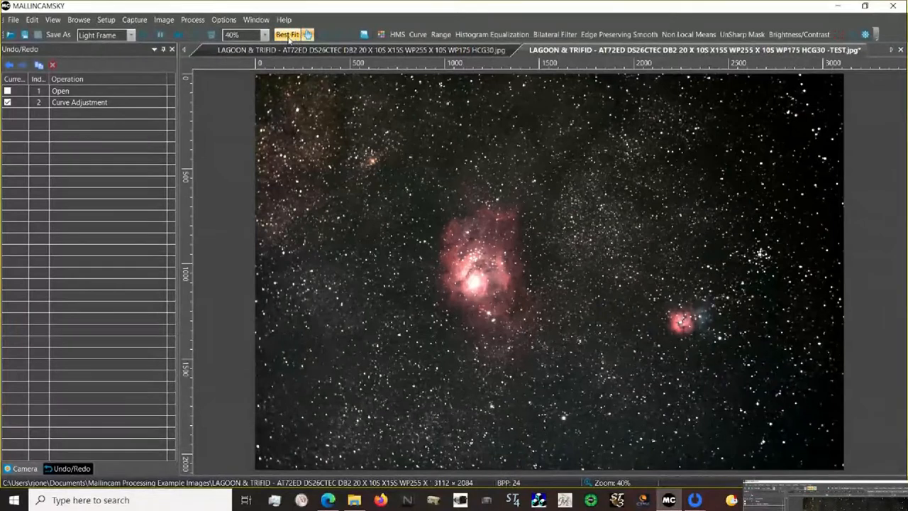
left_click(9, 65)
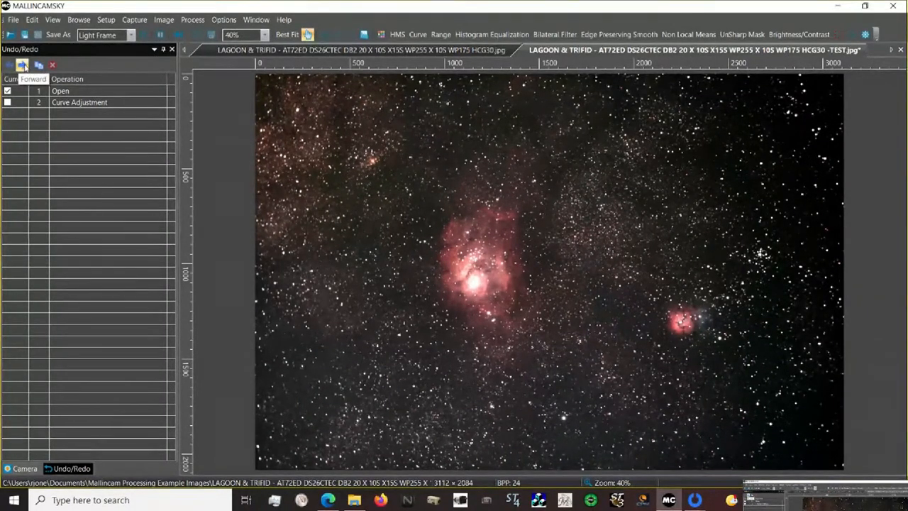
left_click(22, 66)
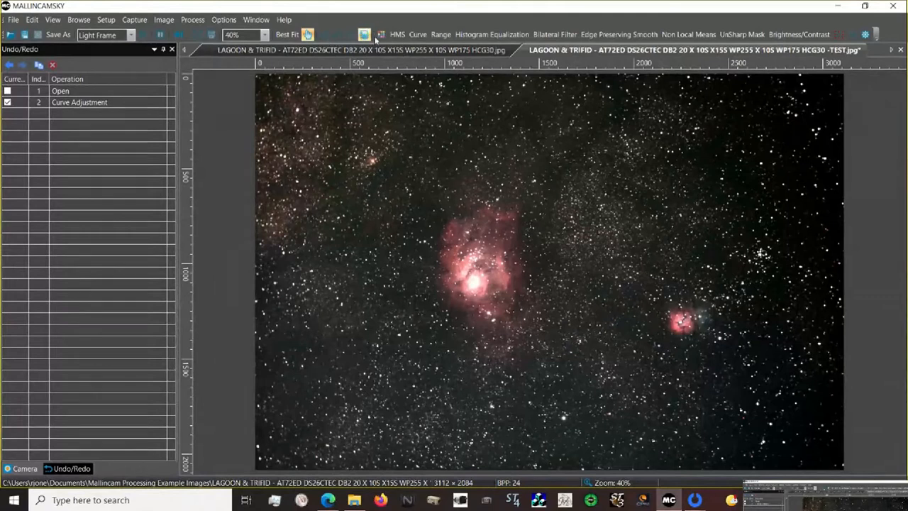
Apply a second Curve adjustment to the TEST image that lowers the green curve very slightly at its midpoint.
left_click(418, 34)
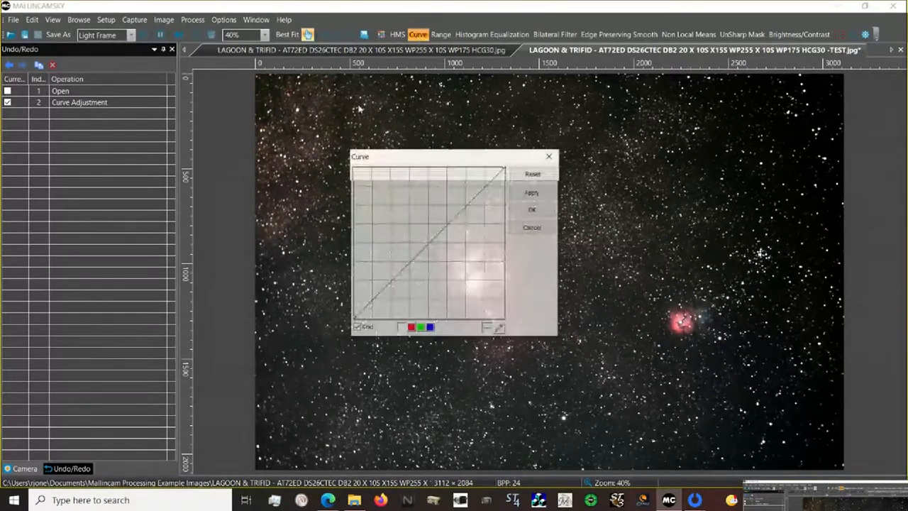
left_click_drag(401, 161, 138, 148)
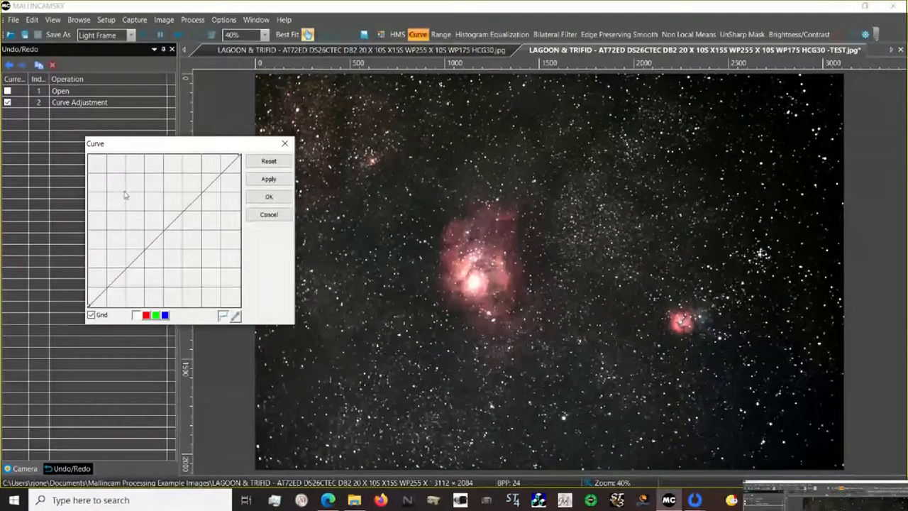
left_click(156, 316)
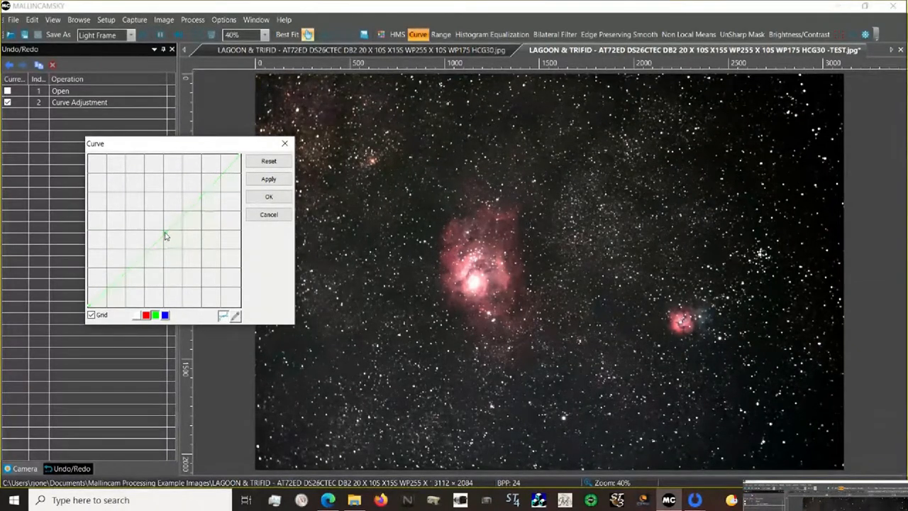
left_click(264, 200)
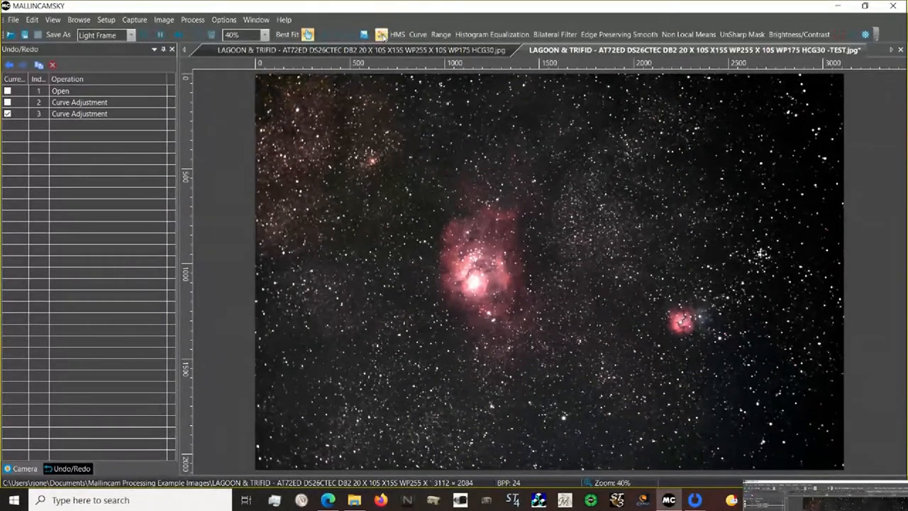
Try raising and lowering the midpoint of the blue curve on the TEST image, and discard the adjustment.
left_click(418, 37)
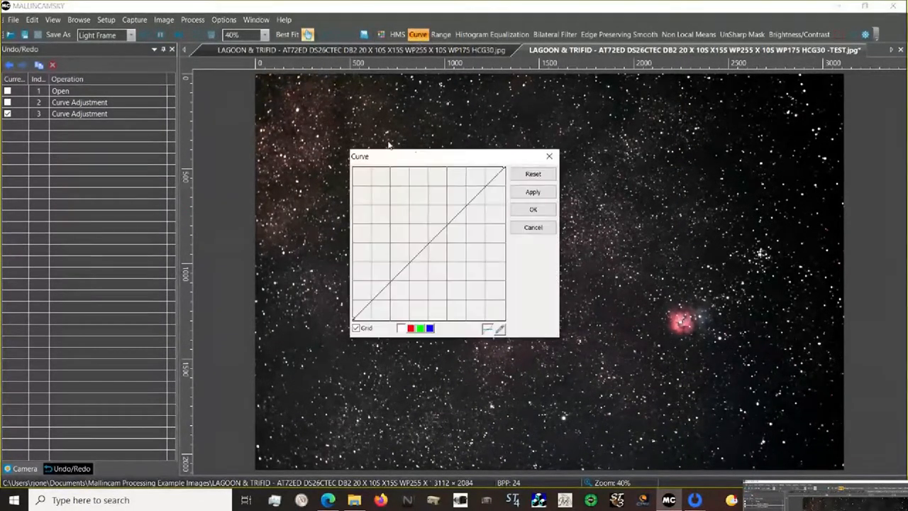
left_click_drag(415, 154, 152, 146)
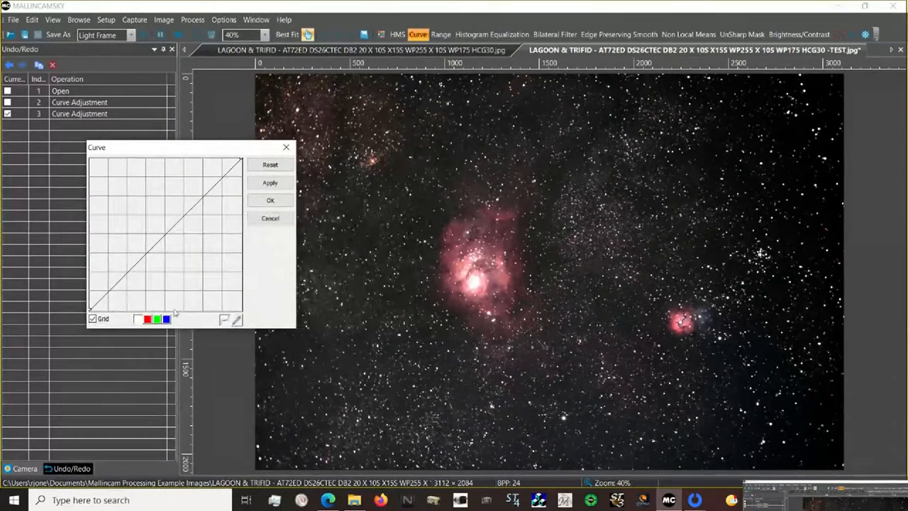
left_click_drag(166, 236, 147, 217)
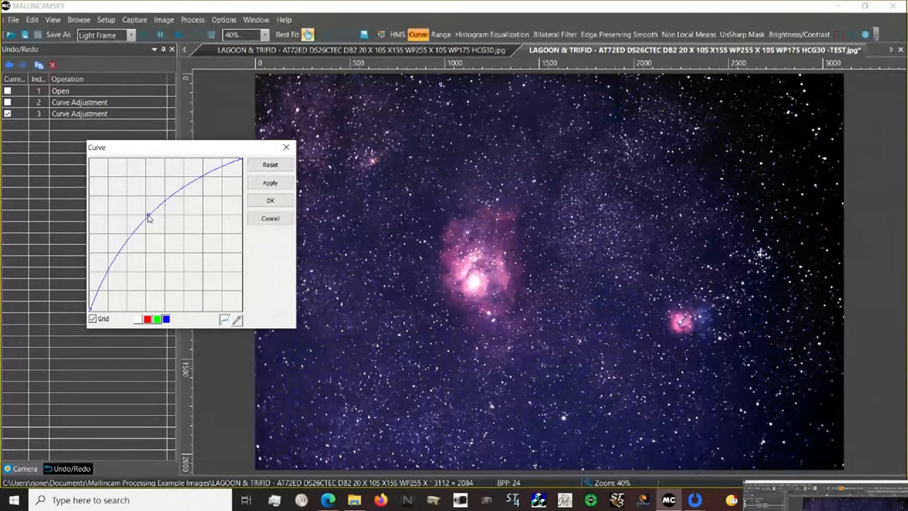
left_click_drag(147, 217, 166, 237)
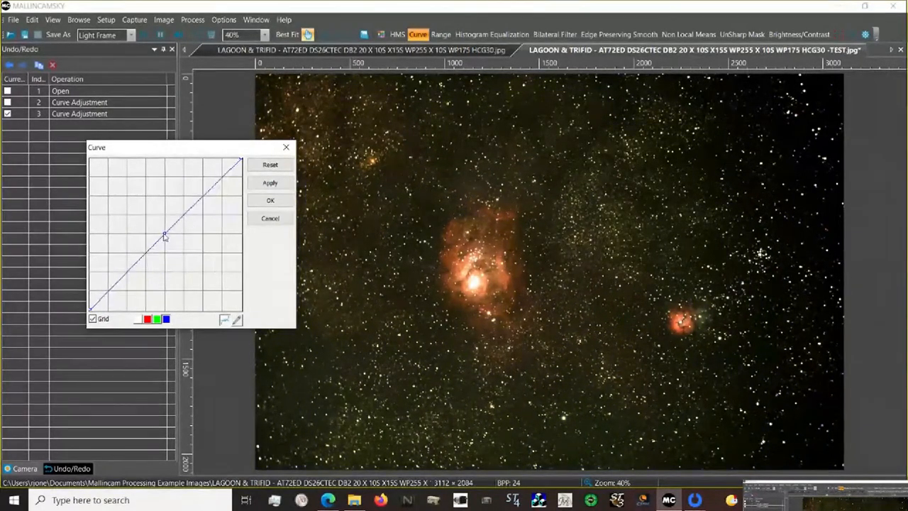
left_click(270, 219)
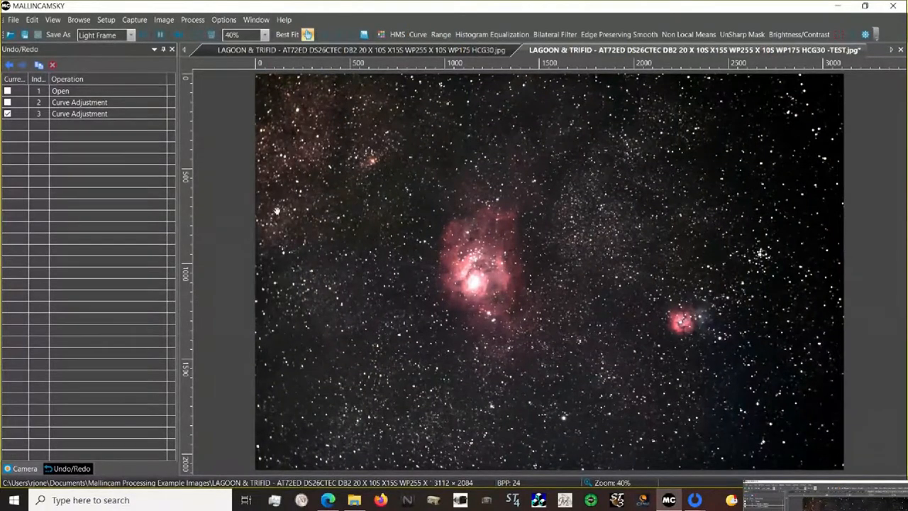
Compare the TEST image with the original LAGOON & TRIFID image, and close the original.
left_click(367, 52)
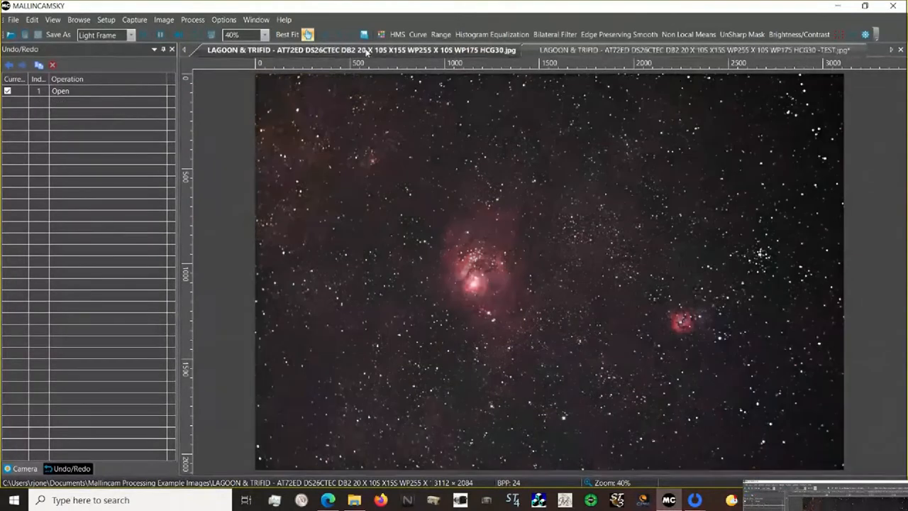
right_click(367, 52)
left_click(378, 60)
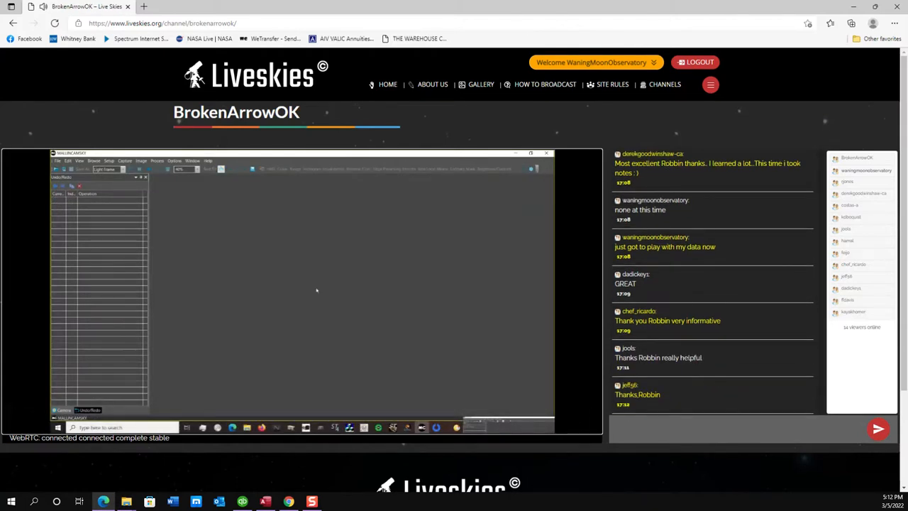
Post two messages in the Liveskies channel chat: "will try to post the video to YouTube later" and "assuming it recorded properly".
left_click(709, 428)
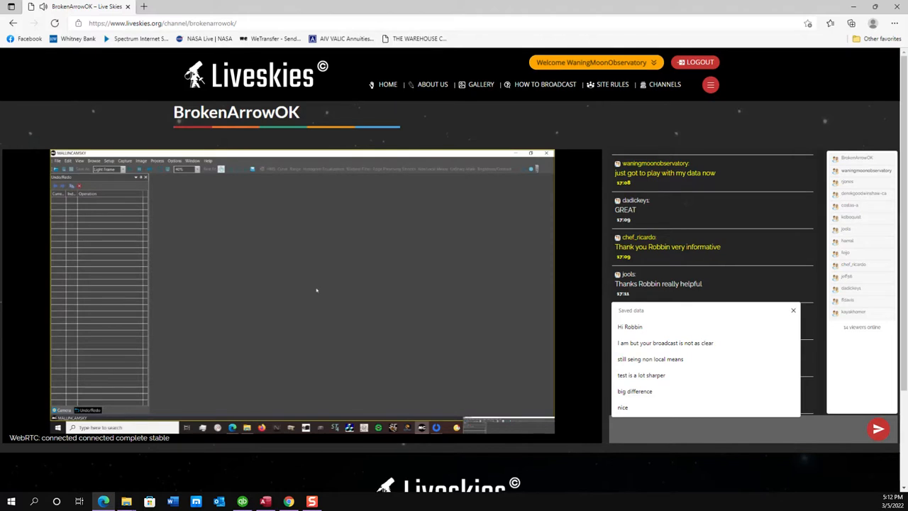
type("wi")
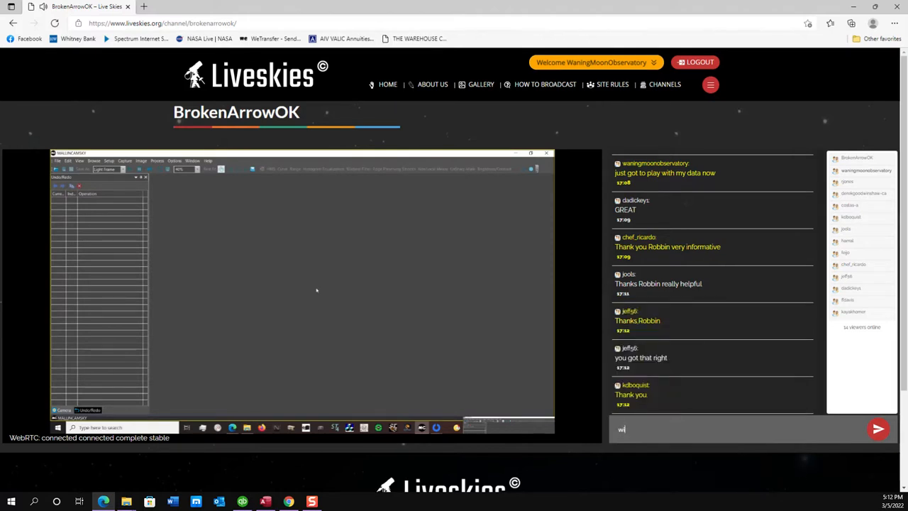
type("ll try to post the video to YouTube")
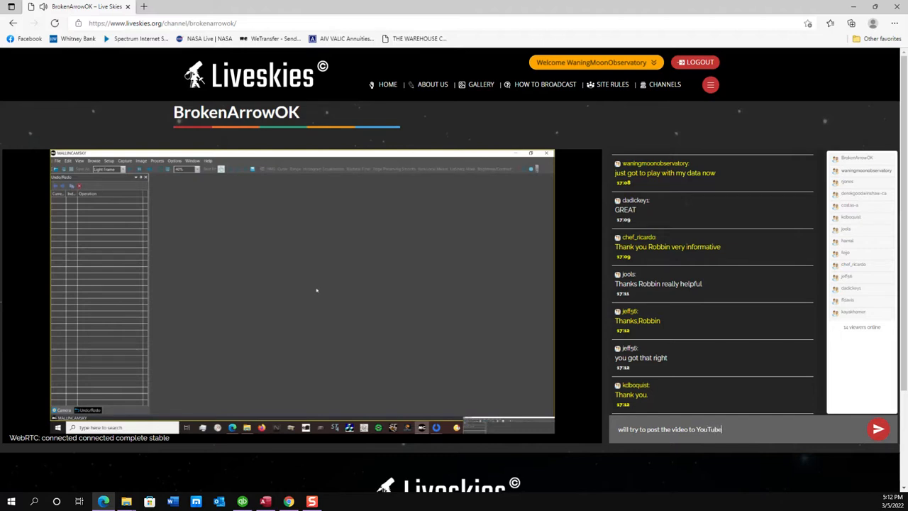
type(" later")
key("Return")
type("assuming it")
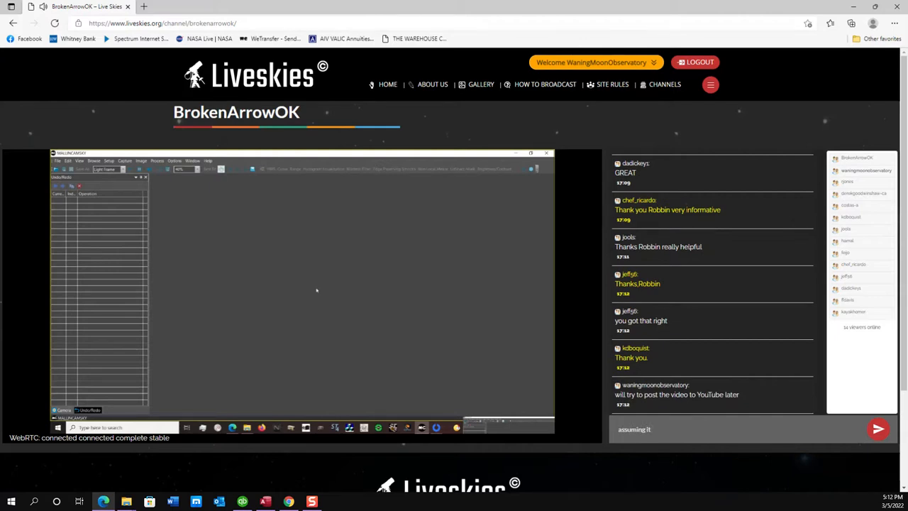
type(" recorded properly")
key("Return")
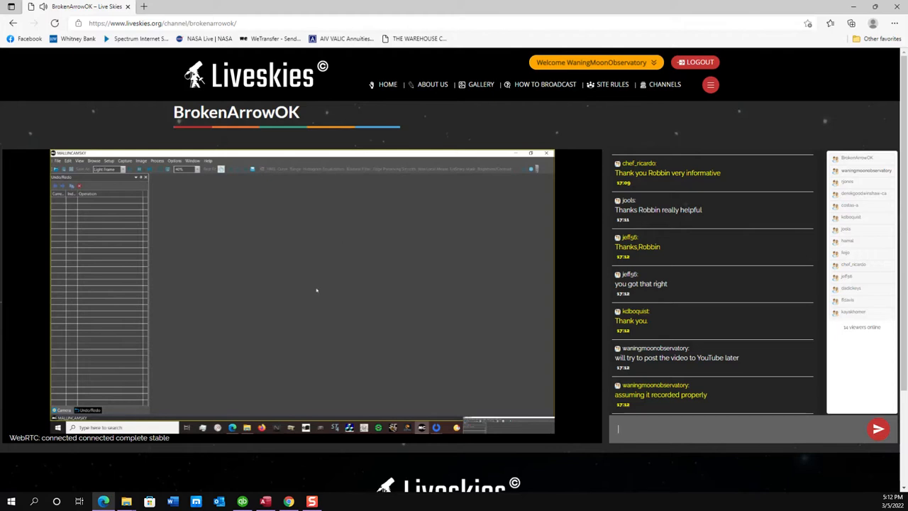
Post a chat message thanking the broadcaster by first name for doing this, followed by a message reading "goodd bye to all".
type("Robbin")
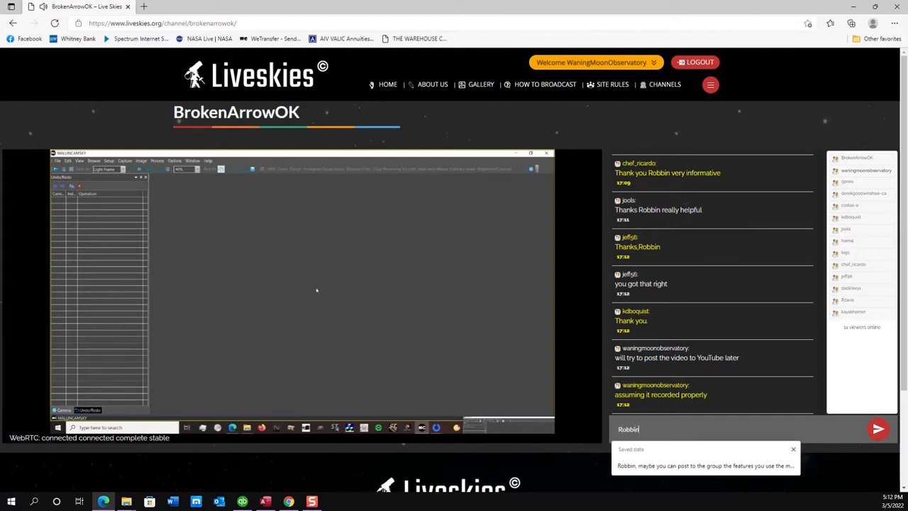
type(" thanks for doing this")
key("Return")
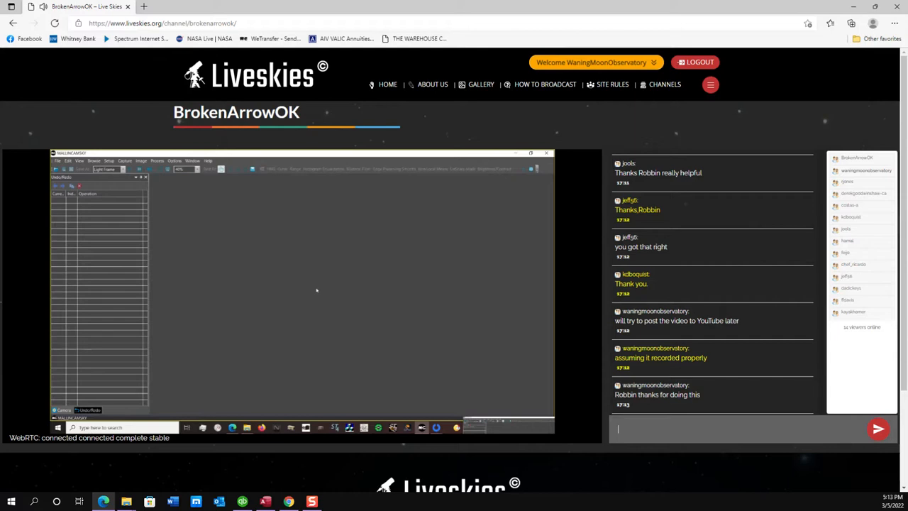
type("goodd bye")
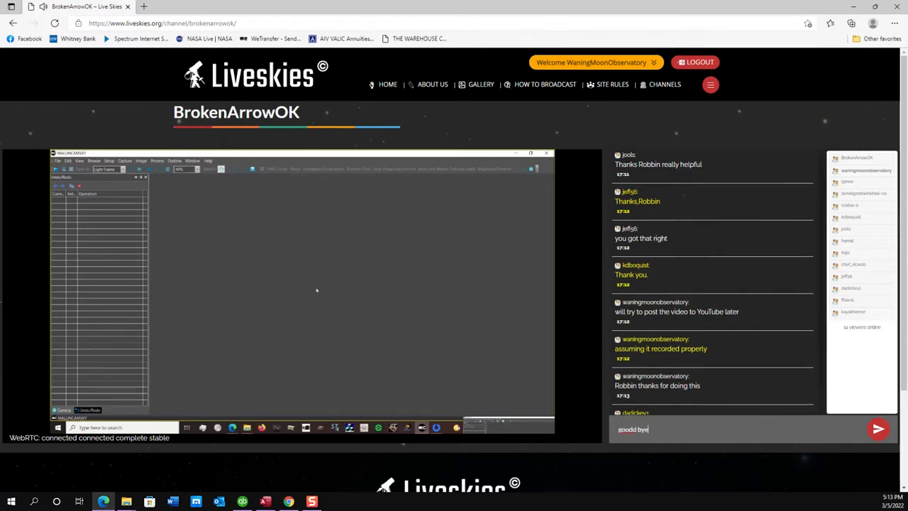
type(" to all")
key("Return")
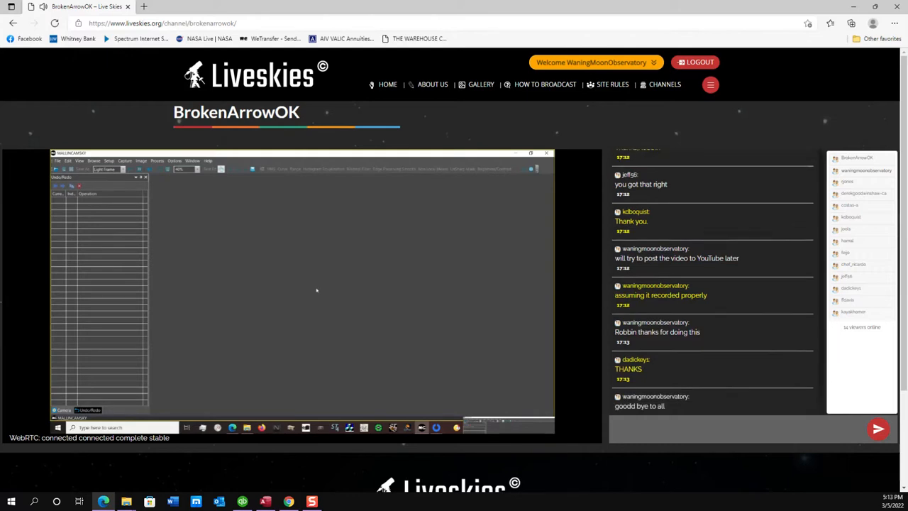